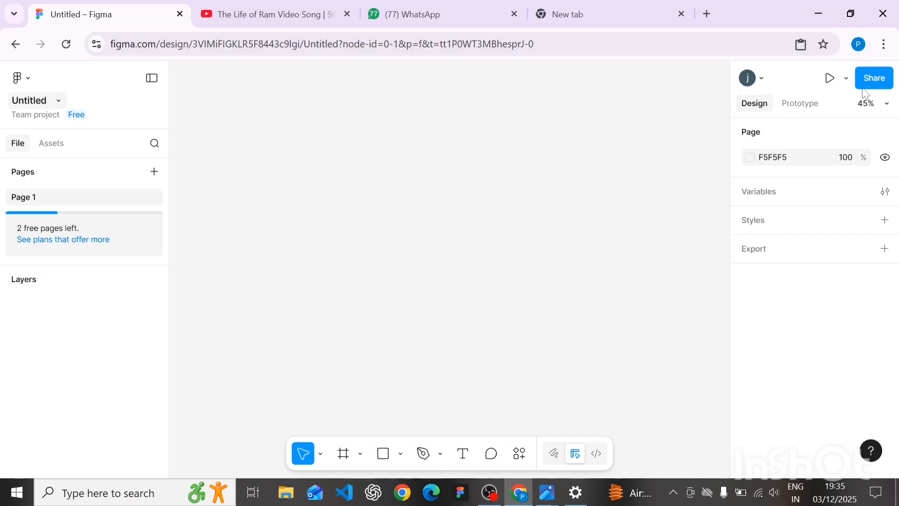
Switch the browser window to full-screen mode
{"action": "left_click", "coordinate": [883, 44]}
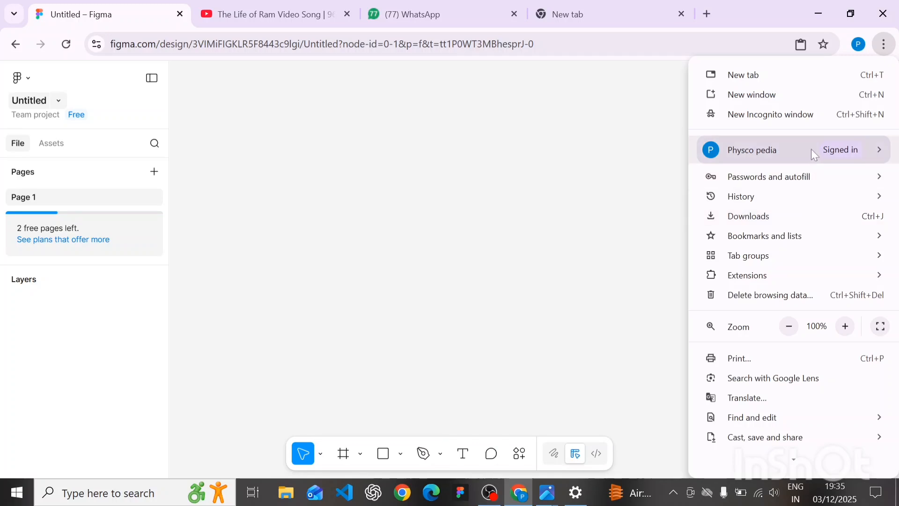
{"action": "left_click", "coordinate": [880, 327]}
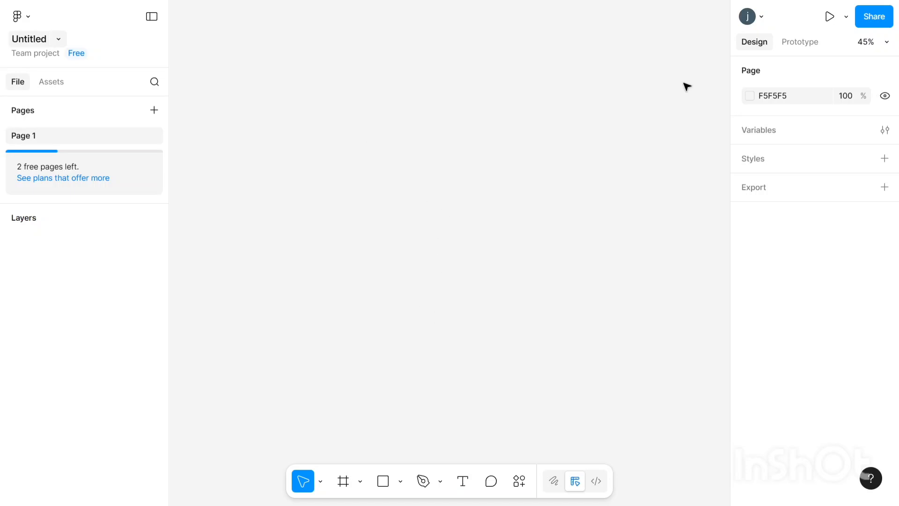
Add a frame to the empty canvas using the Desktop preset, 1440 × 1024
{"action": "left_click", "coordinate": [361, 482]}
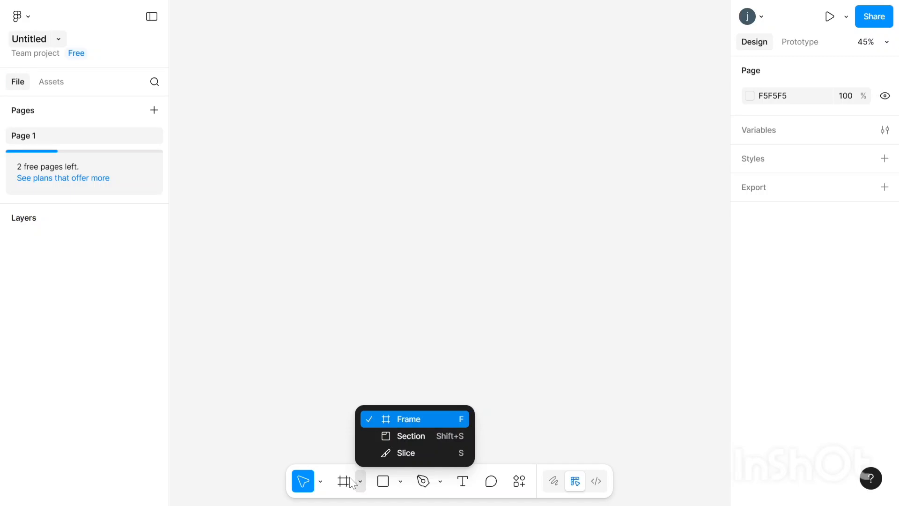
{"action": "left_click", "coordinate": [360, 481]}
{"action": "left_click", "coordinate": [359, 481]}
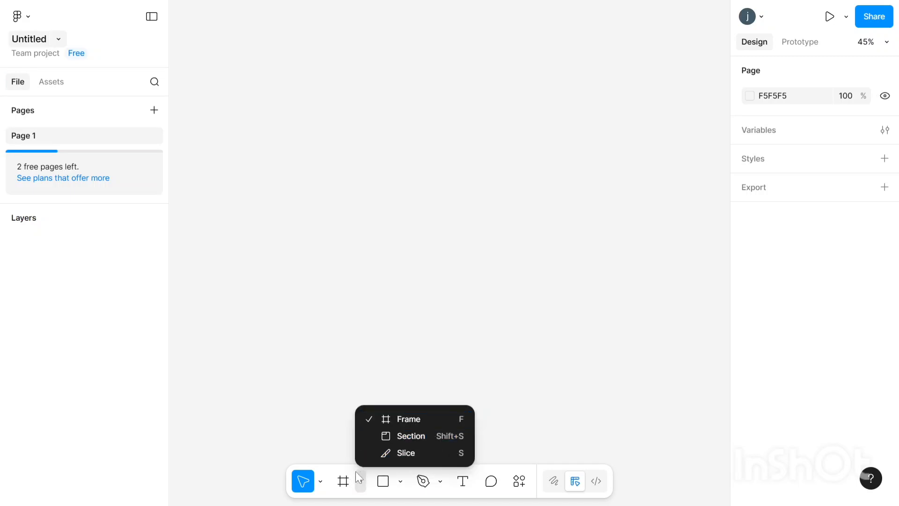
{"action": "left_click", "coordinate": [344, 484]}
{"action": "left_click", "coordinate": [346, 487]}
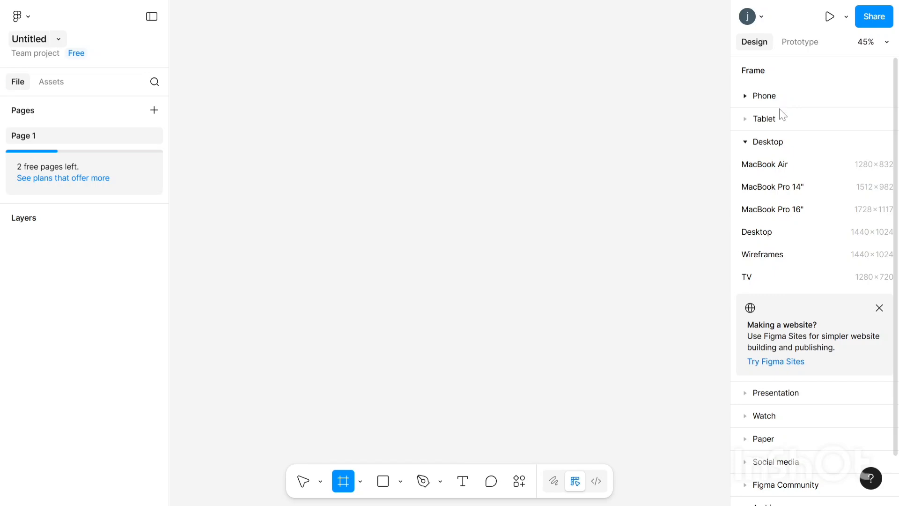
{"action": "left_click", "coordinate": [752, 142]}
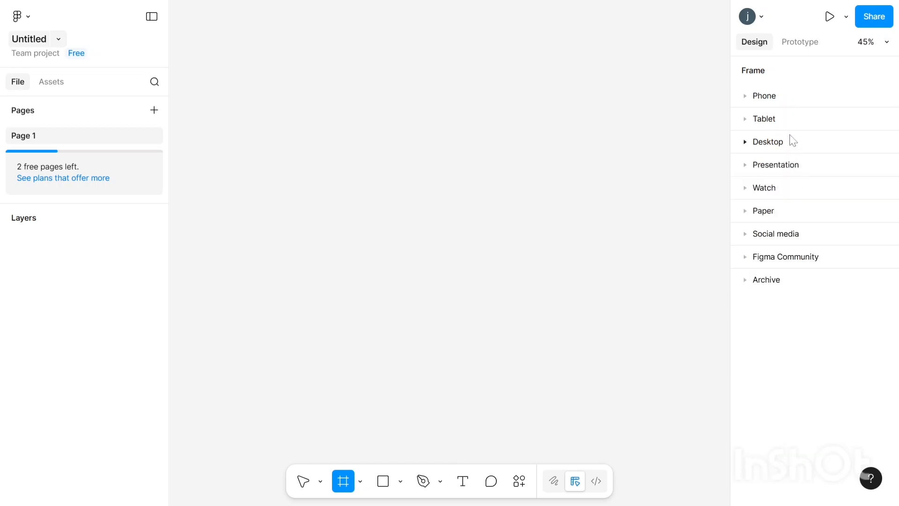
{"action": "left_click", "coordinate": [752, 144]}
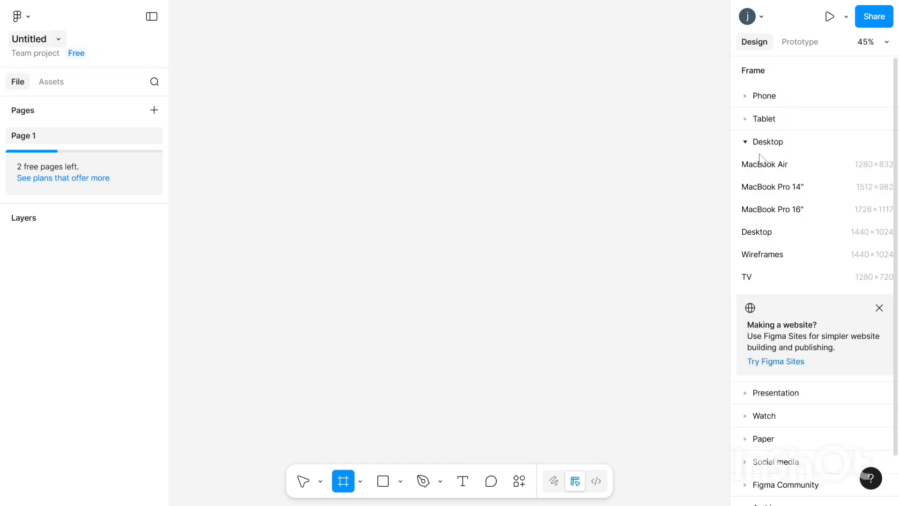
{"action": "left_click", "coordinate": [766, 242]}
{"action": "scroll", "coordinate": [261, 57], "scroll_direction": "up", "scroll_amount": 1}
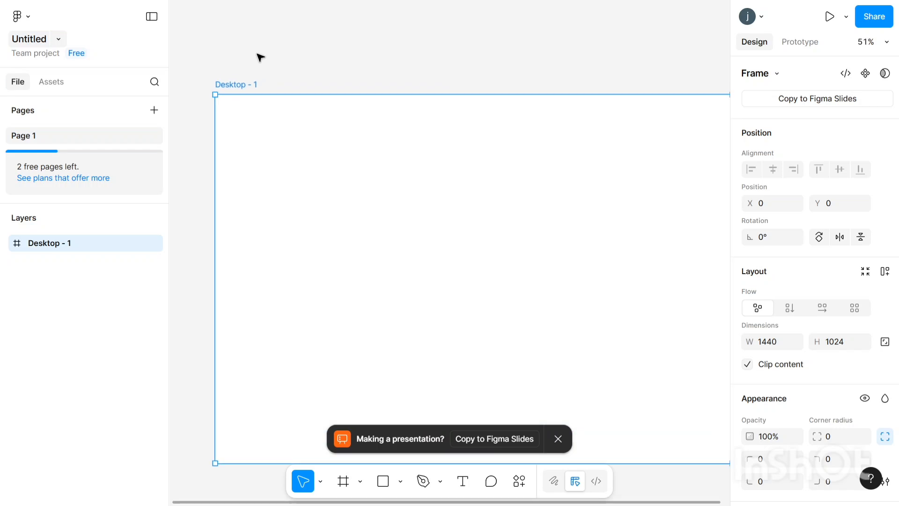
{"action": "scroll", "coordinate": [260, 57], "scroll_direction": "down", "scroll_amount": 1}
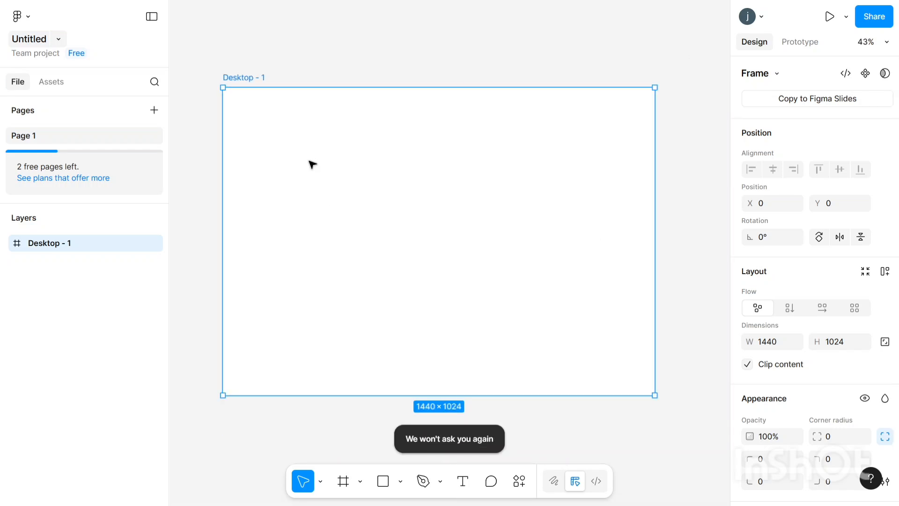
{"action": "scroll", "coordinate": [220, 60], "scroll_direction": "up", "scroll_amount": 1}
{"action": "scroll", "coordinate": [220, 60], "scroll_direction": "down", "scroll_amount": 1}
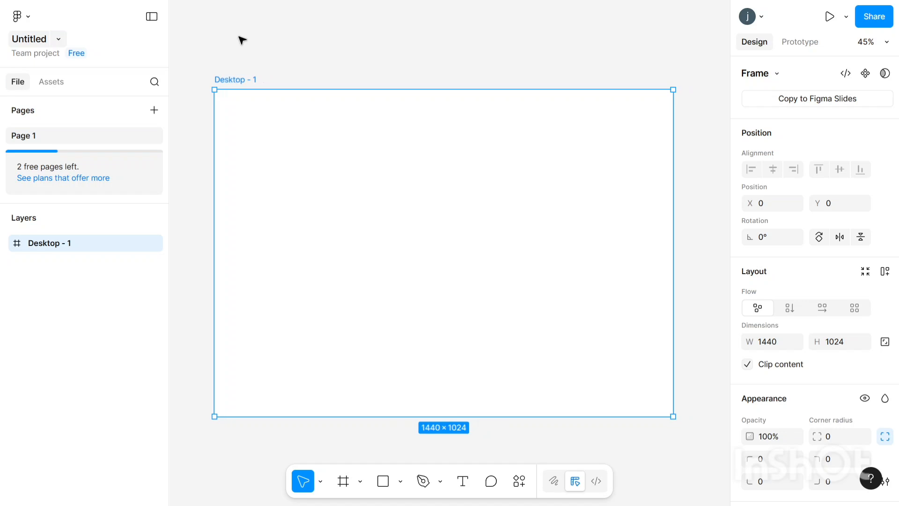
{"action": "scroll", "coordinate": [241, 39], "scroll_direction": "right", "scroll_amount": 1}
{"action": "scroll", "coordinate": [241, 39], "scroll_direction": "left", "scroll_amount": 2}
{"action": "scroll", "coordinate": [241, 39], "scroll_direction": "right", "scroll_amount": 2}
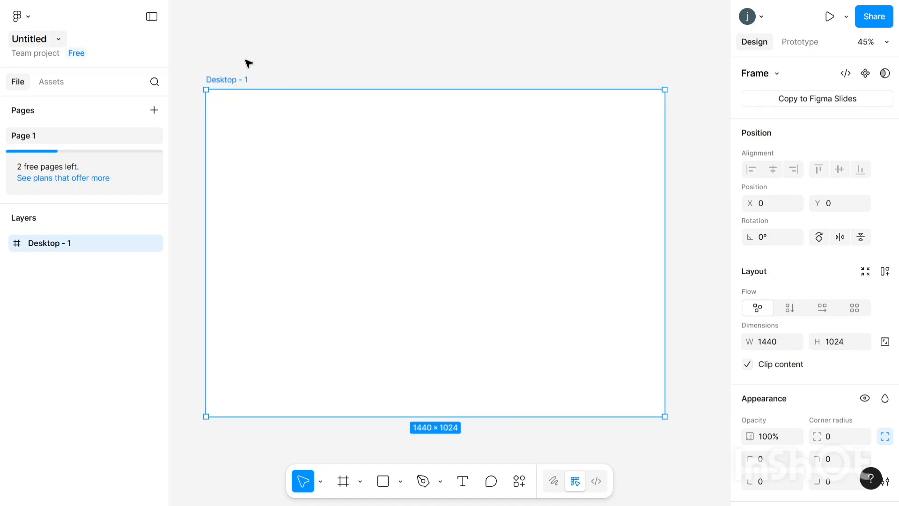
{"action": "left_click", "coordinate": [243, 56]}
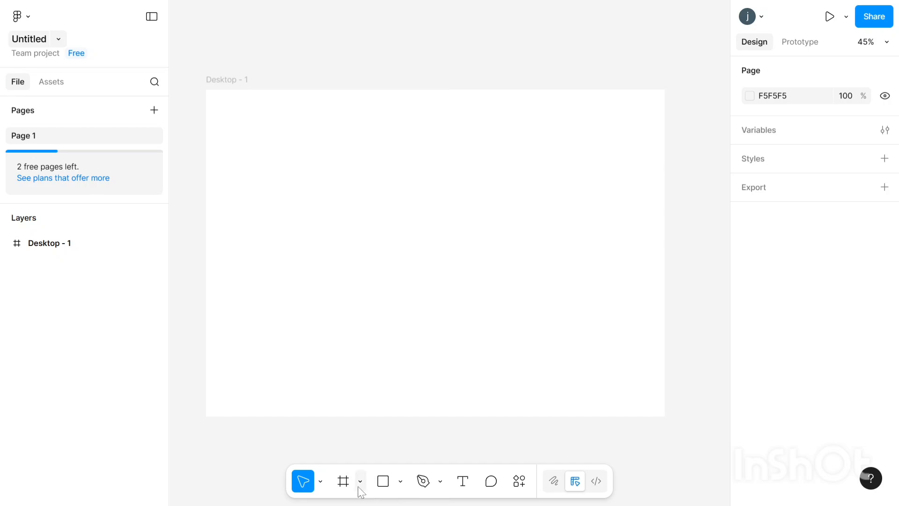
Draw a 720 × 1024 rectangle covering the right half of the desktop frame
{"action": "left_click", "coordinate": [400, 482]}
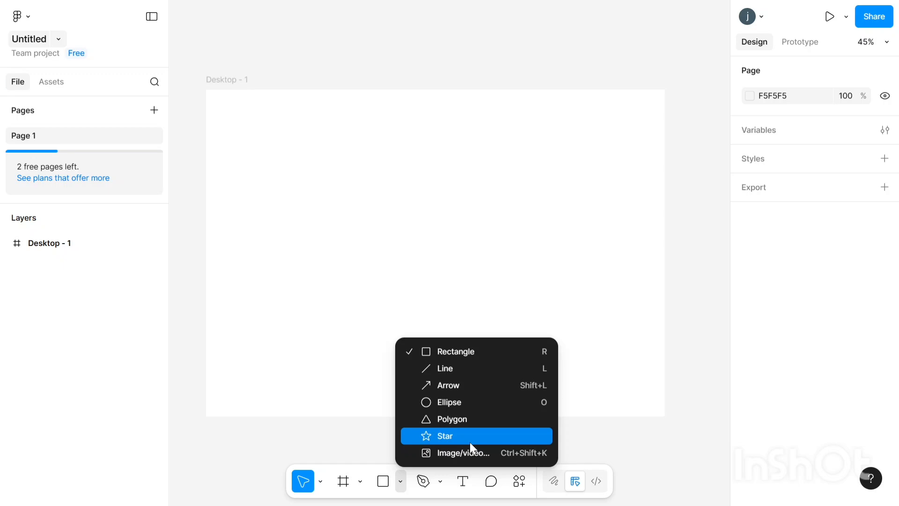
{"action": "left_click", "coordinate": [484, 351]}
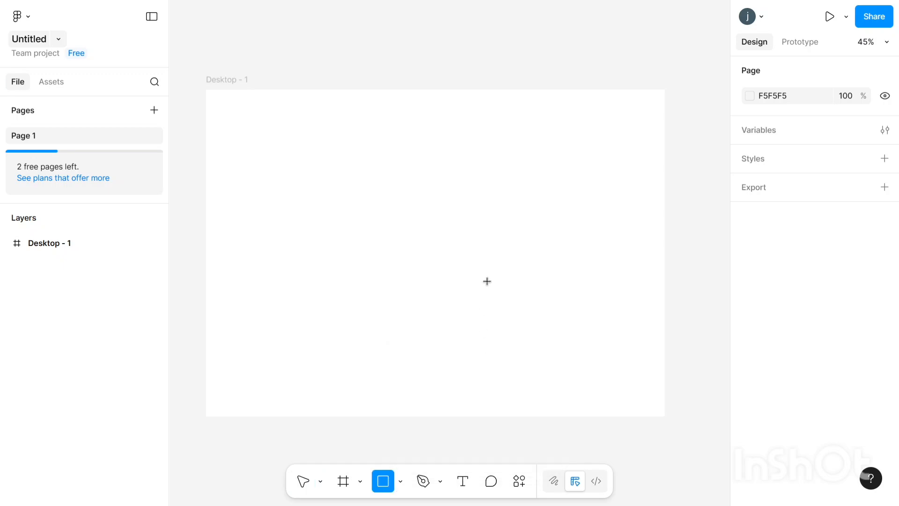
{"action": "left_click", "coordinate": [487, 136]}
{"action": "left_click_drag", "start_coordinate": [503, 129], "coordinate": [665, 412]}
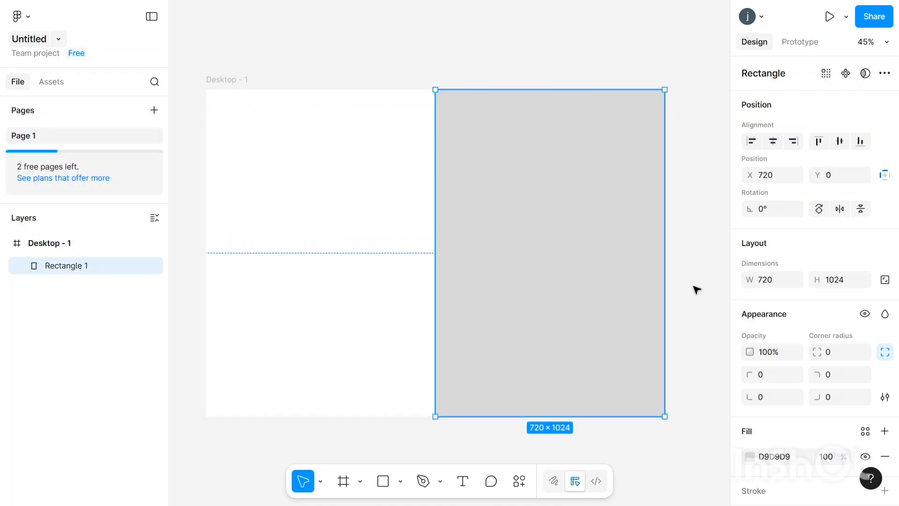
{"action": "left_click", "coordinate": [704, 284]}
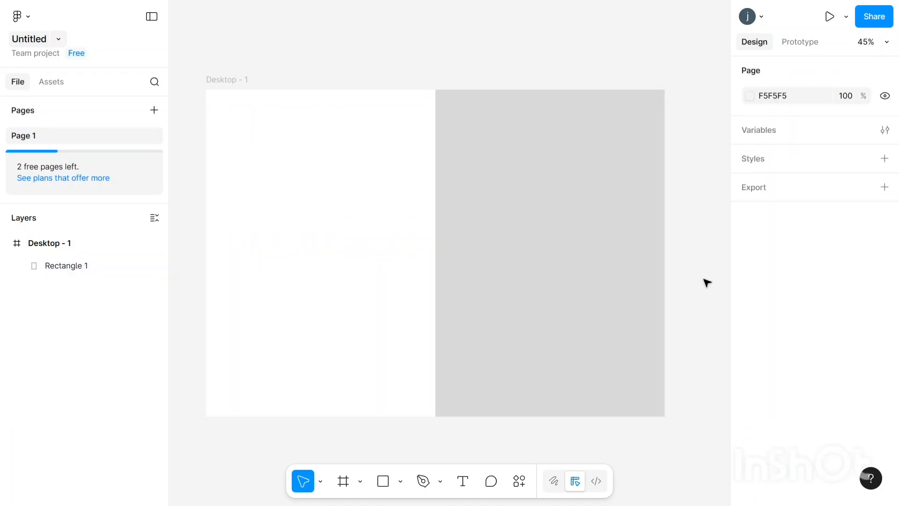
Change the rectangle's fill to a dark teal blue, about hex 023944
{"action": "left_click", "coordinate": [646, 254]}
{"action": "scroll", "coordinate": [762, 351], "scroll_direction": "down", "scroll_amount": 2}
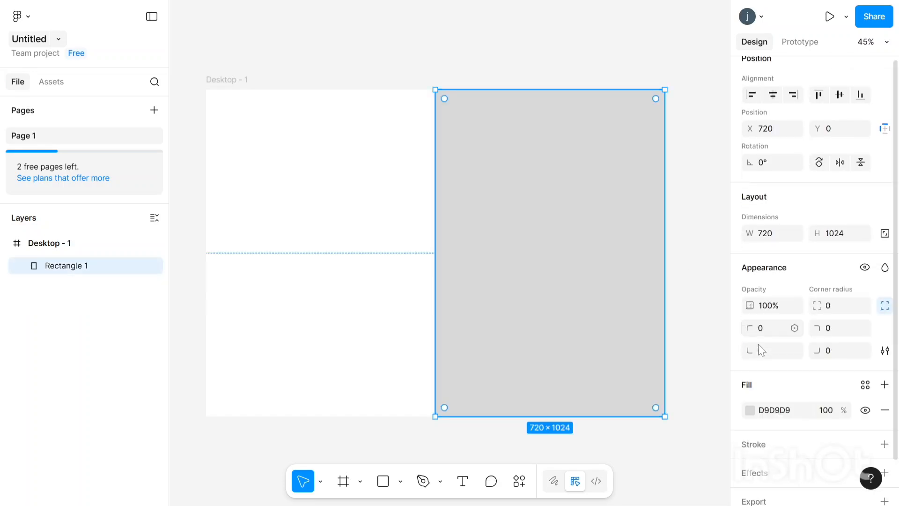
{"action": "left_click", "coordinate": [749, 411]}
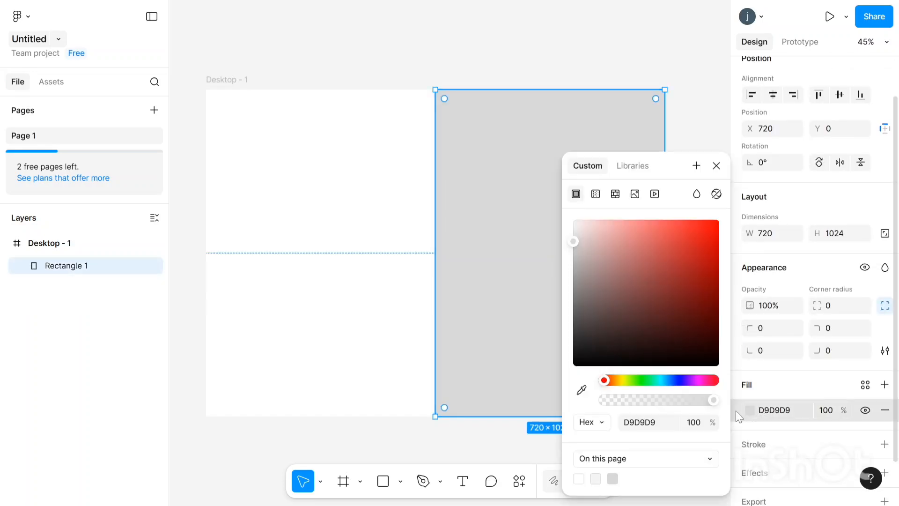
{"action": "left_click", "coordinate": [715, 327]}
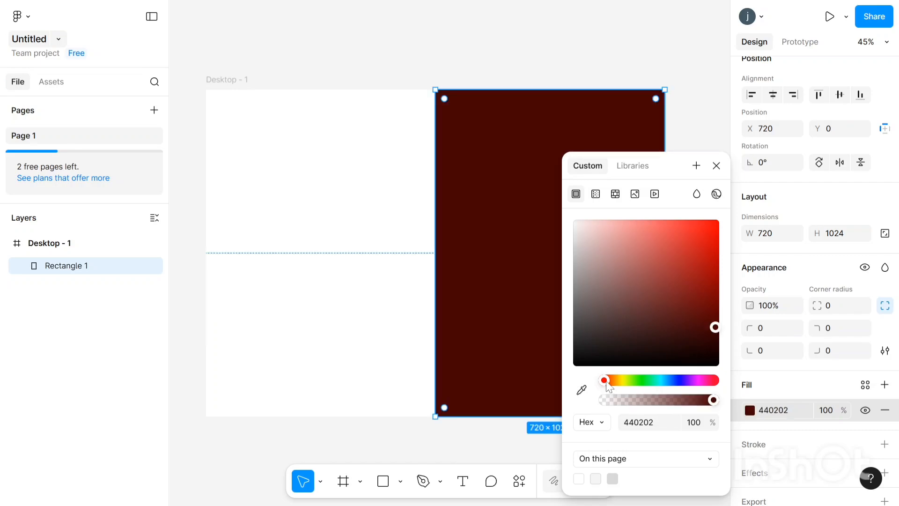
{"action": "left_click_drag", "start_coordinate": [604, 382], "coordinate": [664, 389]}
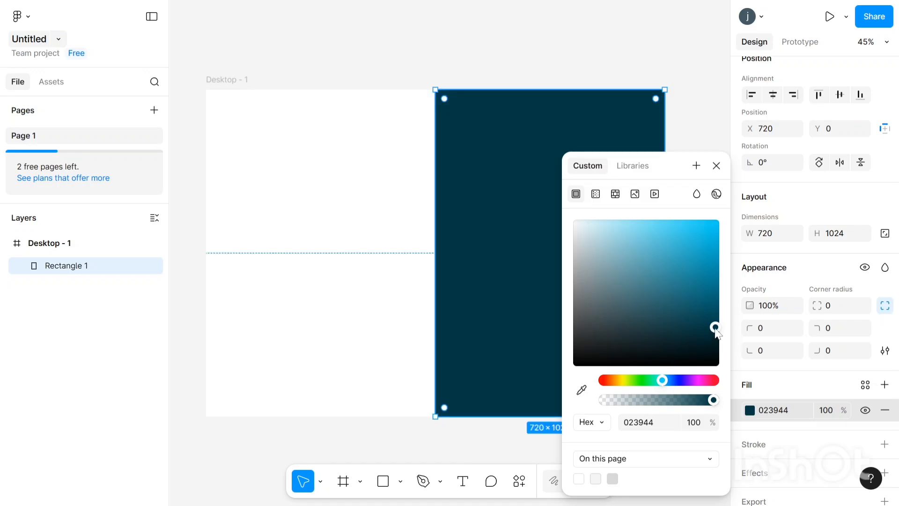
{"action": "left_click_drag", "start_coordinate": [716, 331], "coordinate": [714, 331]}
{"action": "left_click", "coordinate": [677, 112]}
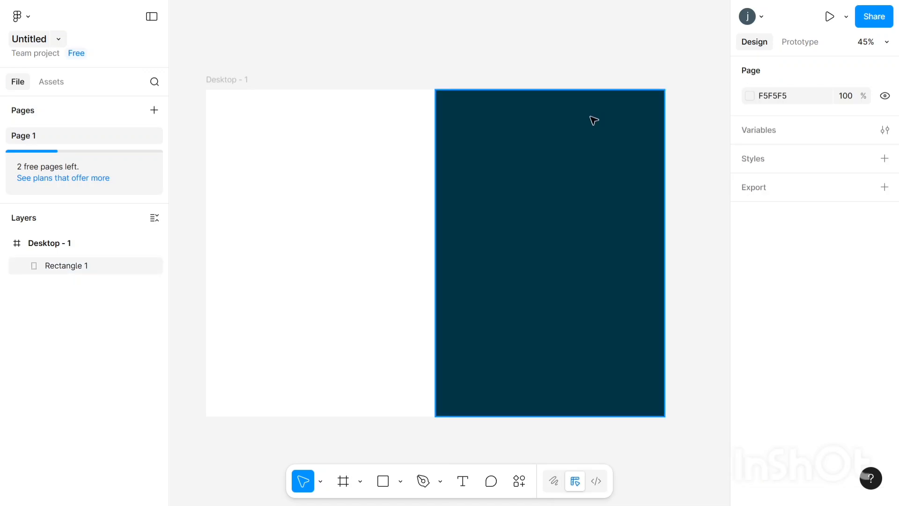
Add the text WELCOME on the upper part of the dark rectangle and position it at X 907, Y 165
{"action": "scroll", "coordinate": [595, 119], "scroll_direction": "up", "scroll_amount": 2}
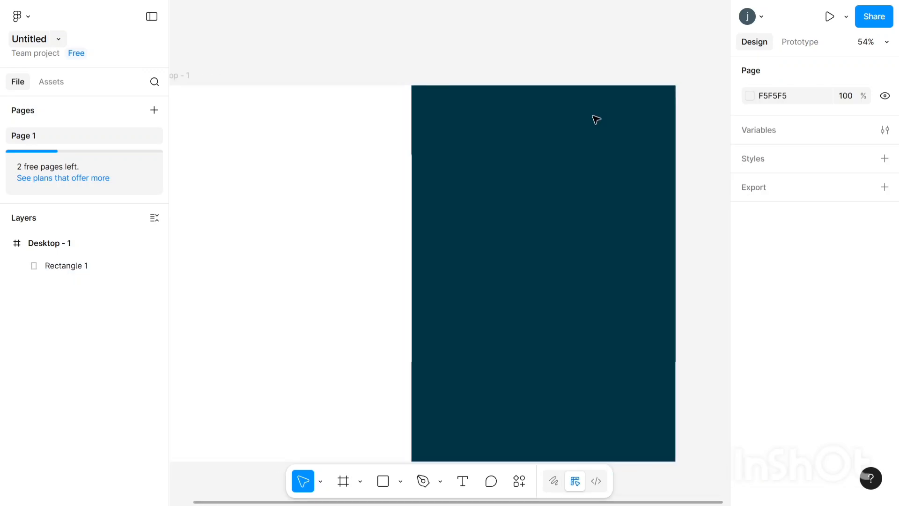
{"action": "scroll", "coordinate": [596, 119], "scroll_direction": "down", "scroll_amount": 3}
{"action": "left_click", "coordinate": [278, 88]}
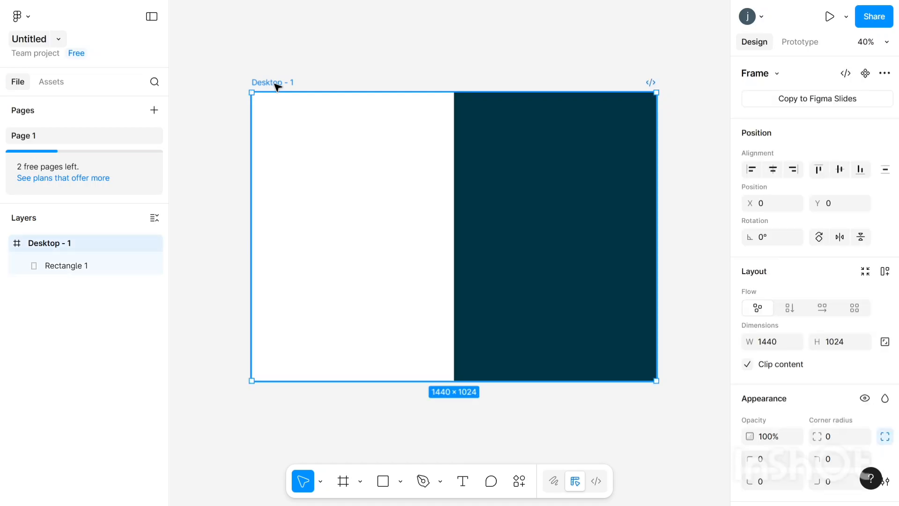
{"action": "left_click", "coordinate": [462, 482]}
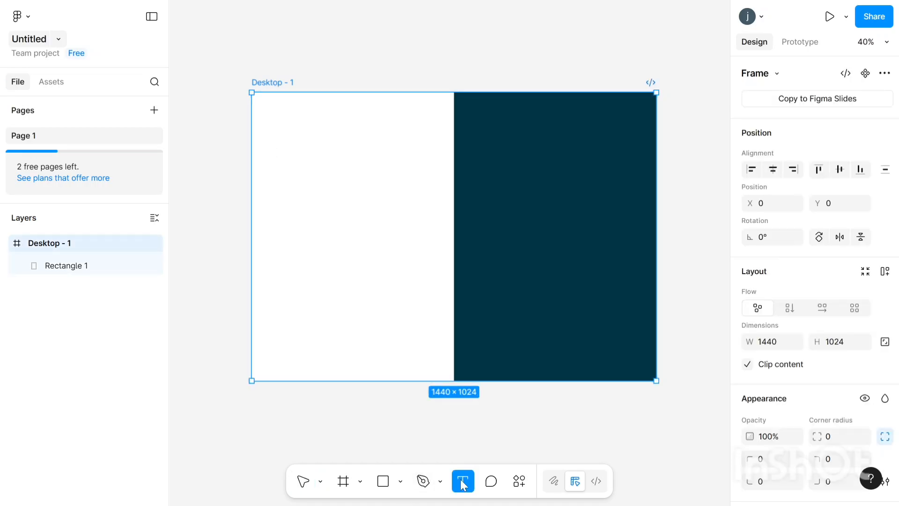
{"action": "left_click", "coordinate": [499, 139]}
{"action": "key", "text": "Escape"}
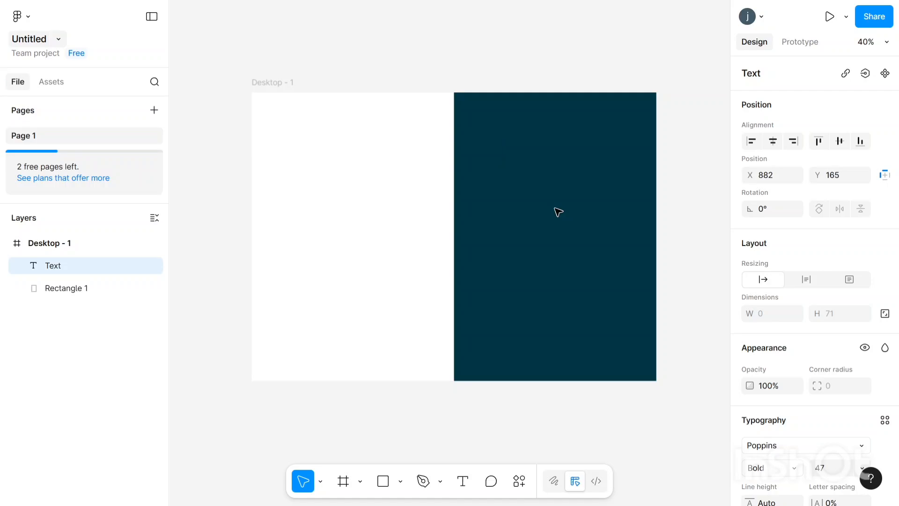
{"action": "type", "text": "WELCOME"}
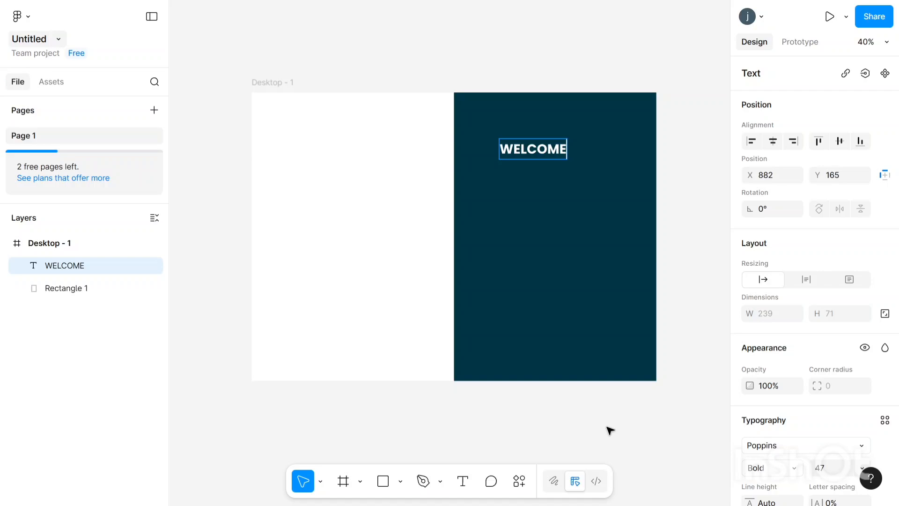
{"action": "key", "text": "Escape"}
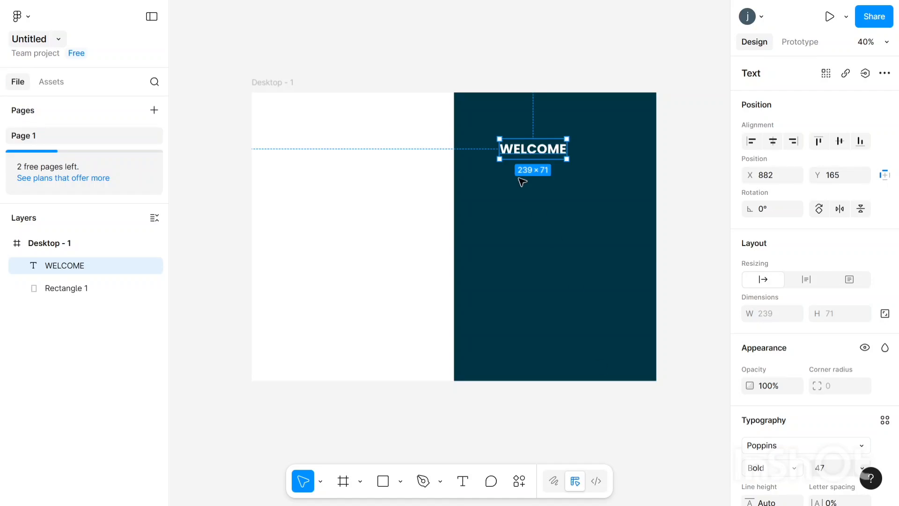
{"action": "left_click_drag", "start_coordinate": [536, 150], "coordinate": [543, 150]}
Set the font size of the WELCOME text to 55
{"action": "scroll", "coordinate": [780, 375], "scroll_direction": "down", "scroll_amount": 3}
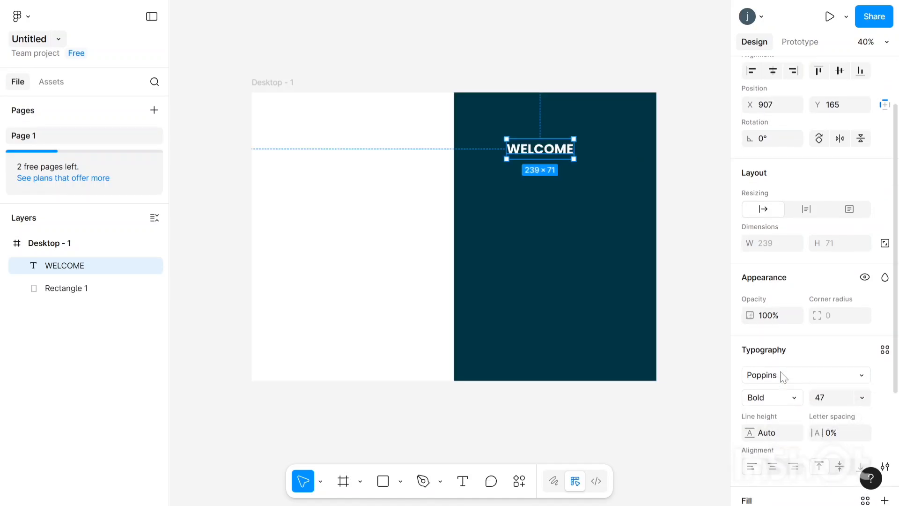
{"action": "left_click", "coordinate": [824, 401]}
{"action": "key", "text": "Up"}
{"action": "key", "text": "Up"}
{"action": "key", "text": "Up"}
{"action": "key", "text": "Up"}
{"action": "key", "text": "Up"}
{"action": "key", "text": "Up"}
{"action": "key", "text": "Up"}
{"action": "key", "text": "Up"}
{"action": "key", "text": "Up"}
{"action": "key", "text": "Up"}
{"action": "key", "text": "Up"}
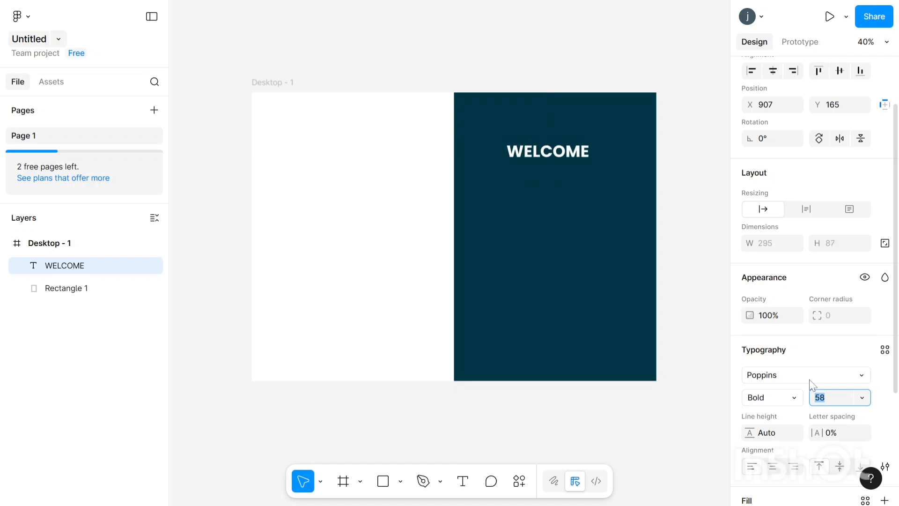
{"action": "key", "text": "Up"}
{"action": "key", "text": "Up"}
{"action": "key", "text": "Up"}
{"action": "key", "text": "Up"}
{"action": "key", "text": "Up"}
{"action": "key", "text": "Up"}
{"action": "key", "text": "Up"}
{"action": "key", "text": "Up"}
{"action": "key", "text": "Up"}
{"action": "key", "text": "Up"}
{"action": "key", "text": "Up"}
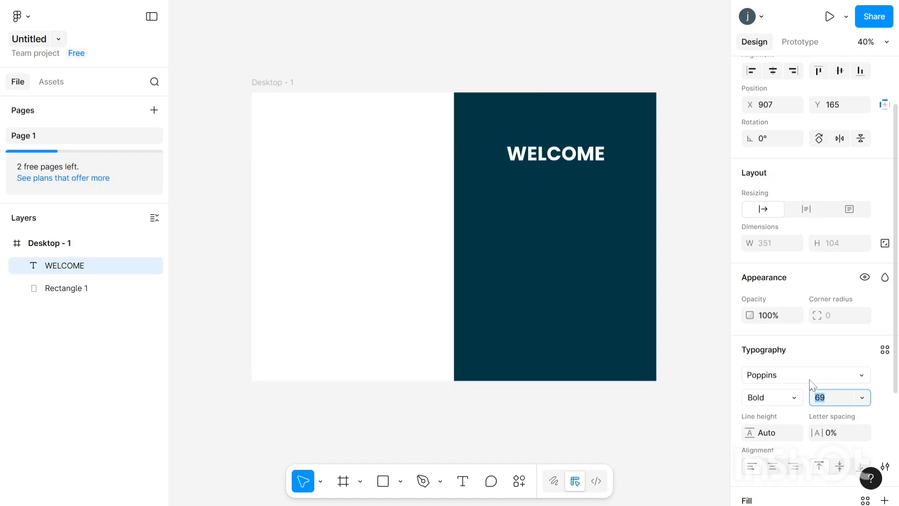
{"action": "key", "text": "Down"}
{"action": "key", "text": "Down"}
{"action": "key", "text": "Down"}
{"action": "key", "text": "Down"}
{"action": "key", "text": "Down"}
{"action": "key", "text": "Down"}
{"action": "key", "text": "Down"}
{"action": "key", "text": "Down"}
{"action": "key", "text": "Down"}
{"action": "key", "text": "Down"}
{"action": "key", "text": "Down"}
{"action": "key", "text": "Down"}
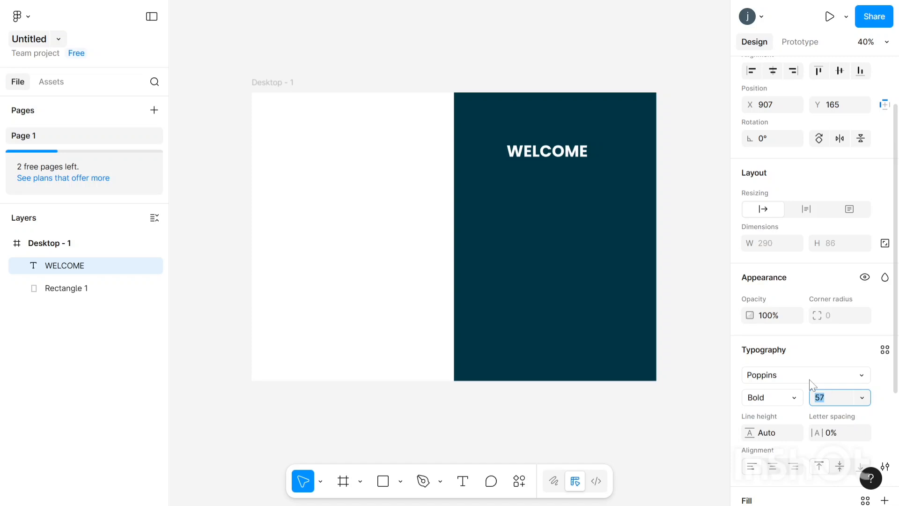
{"action": "key", "text": "Down"}
{"action": "key", "text": "Down"}
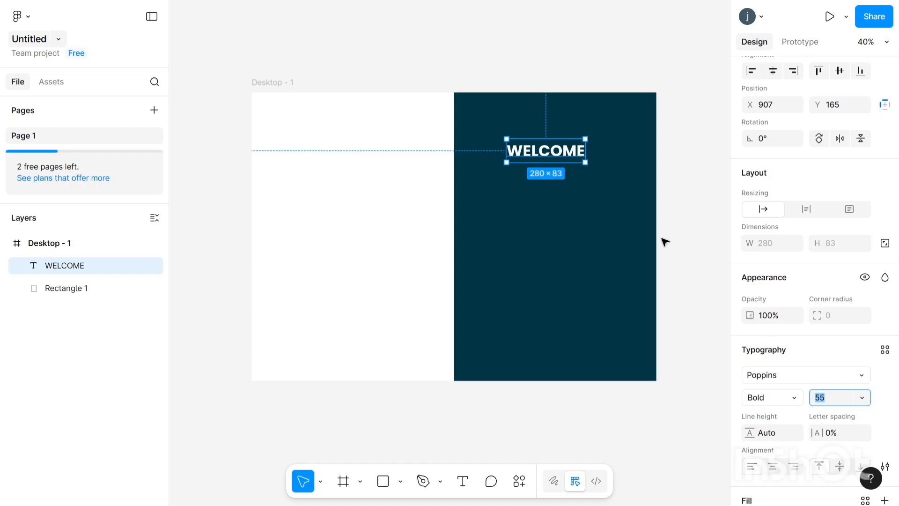
Center the WELCOME text horizontally near the top of the dark rectangle, at X 940, Y 70
{"action": "left_click_drag", "start_coordinate": [559, 159], "coordinate": [566, 124]}
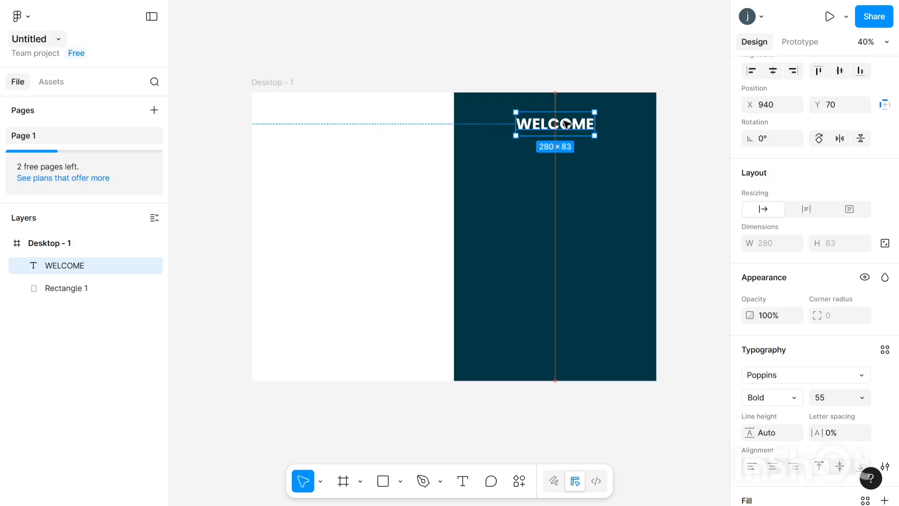
{"action": "left_click", "coordinate": [568, 83]}
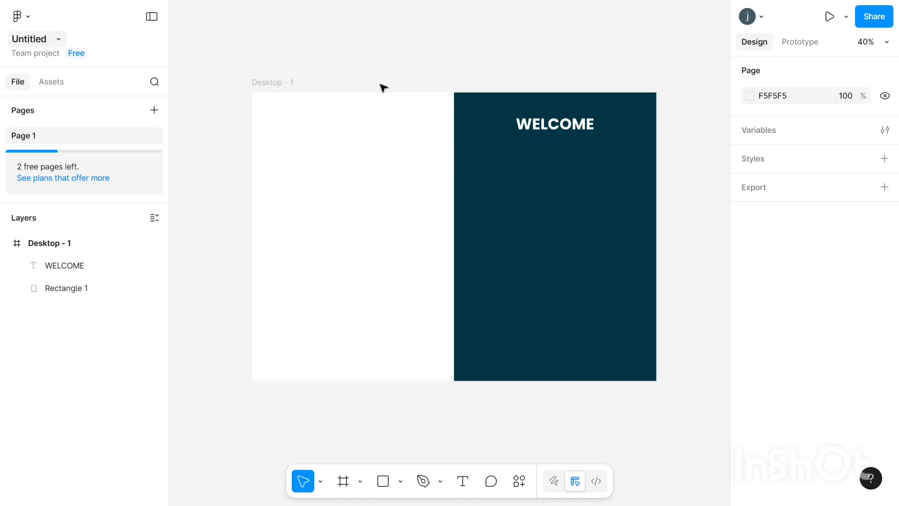
Add the text ZOHO on the upper part of the white half and position it at X 147, Y 48
{"action": "left_click", "coordinate": [463, 481]}
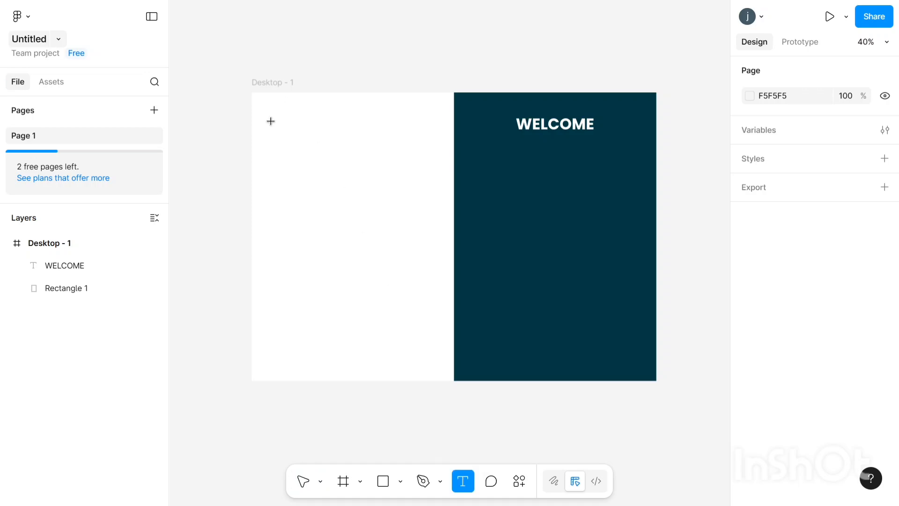
{"action": "left_click", "coordinate": [282, 157]}
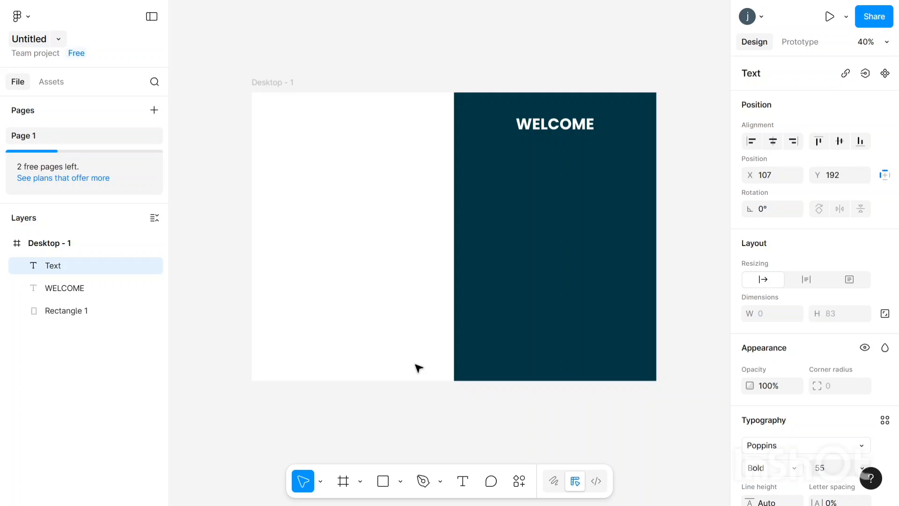
{"action": "type", "text": "ZOHO"}
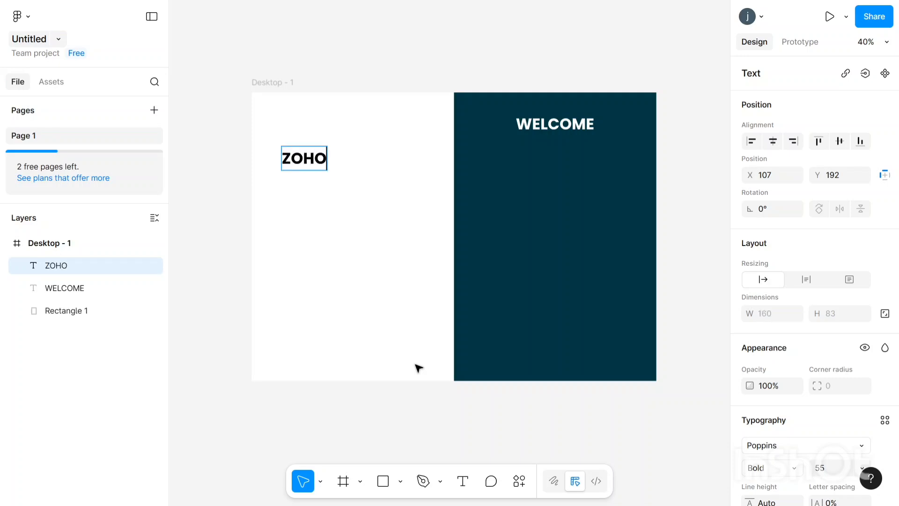
{"action": "key", "text": "Escape"}
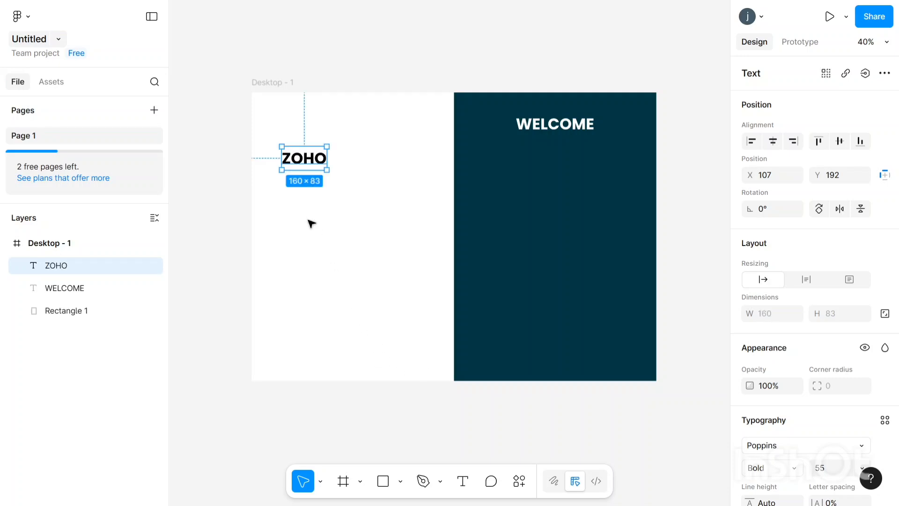
{"action": "left_click_drag", "start_coordinate": [308, 159], "coordinate": [322, 123]}
Exit the browser's full-screen view and replace the ZOHO text with GOOGLE
{"action": "mouse_move", "coordinate": [476, 19]}
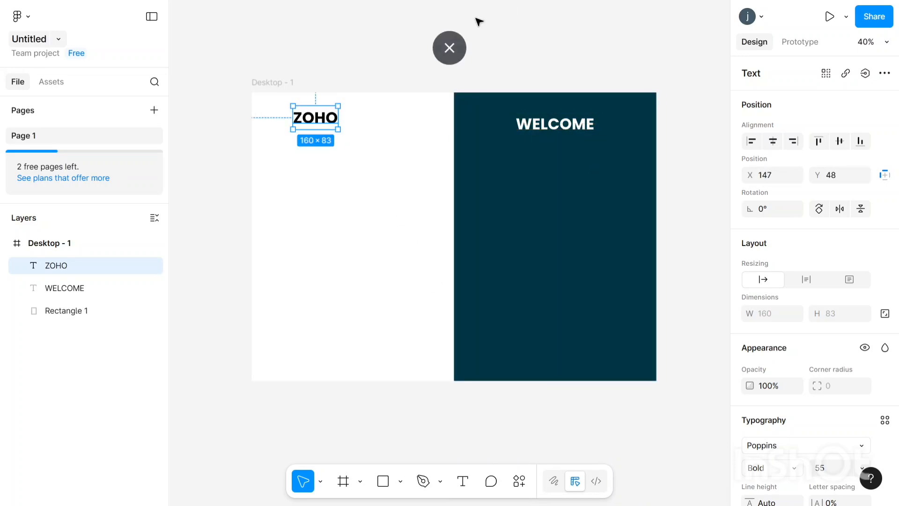
{"action": "left_click", "coordinate": [451, 43]}
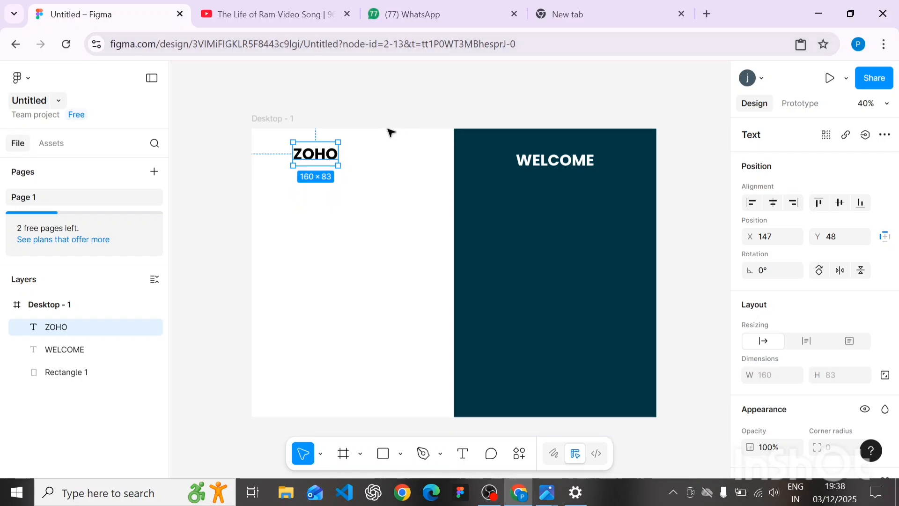
{"action": "scroll", "coordinate": [347, 157], "scroll_direction": "down", "scroll_amount": 3}
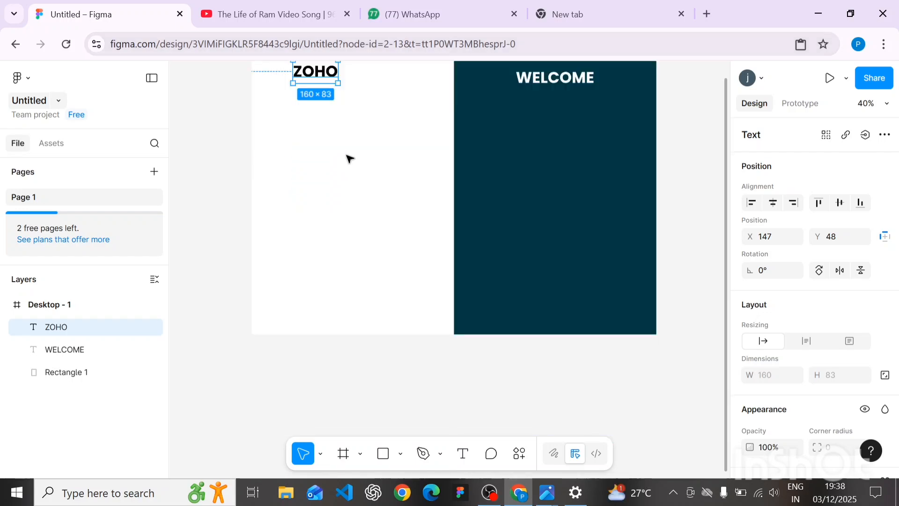
{"action": "scroll", "coordinate": [349, 158], "scroll_direction": "up", "scroll_amount": 1}
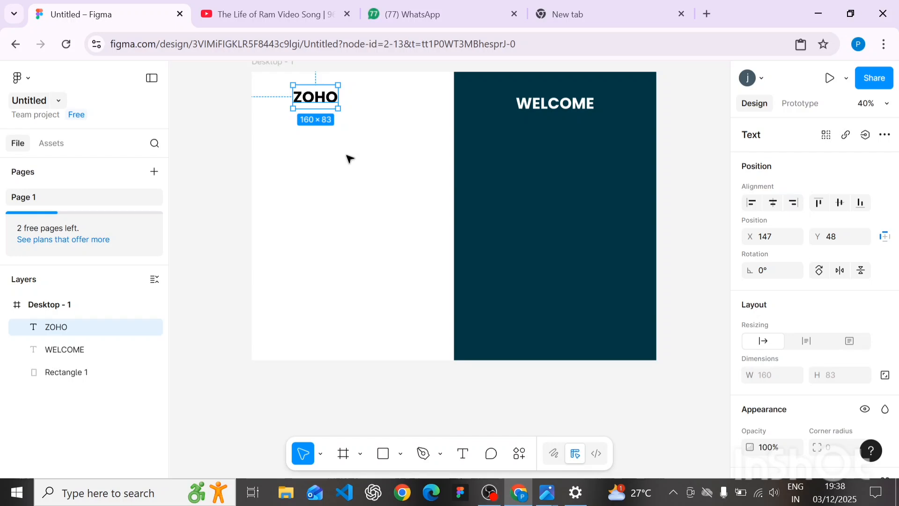
{"action": "double_click", "coordinate": [318, 96]}
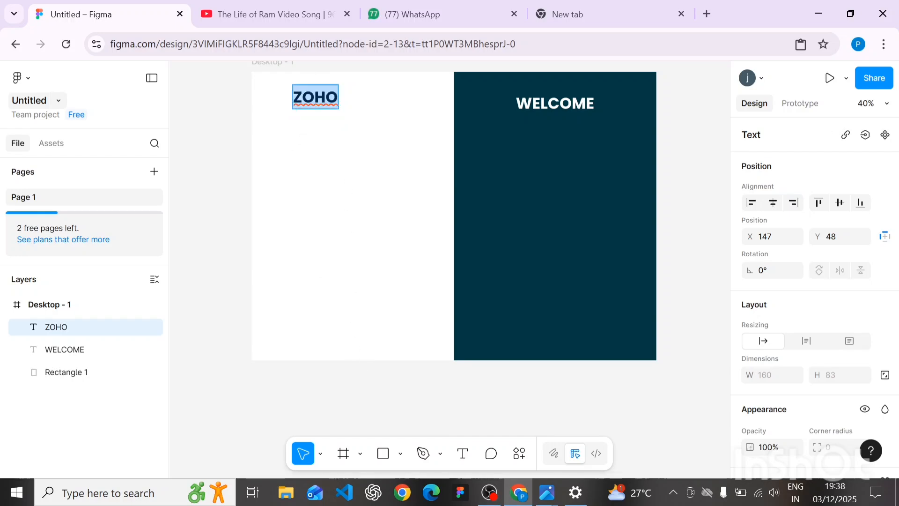
{"action": "key", "text": "BackSpace"}
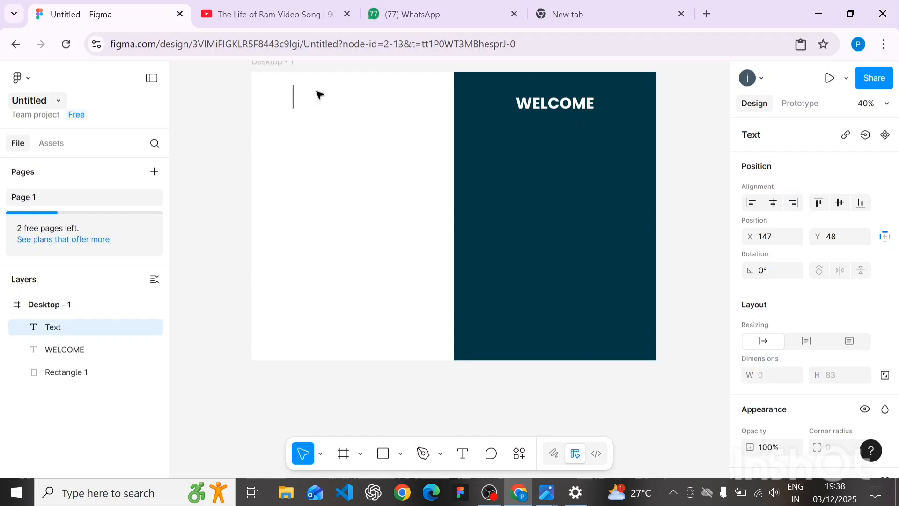
{"action": "type", "text": "GOOGLE"}
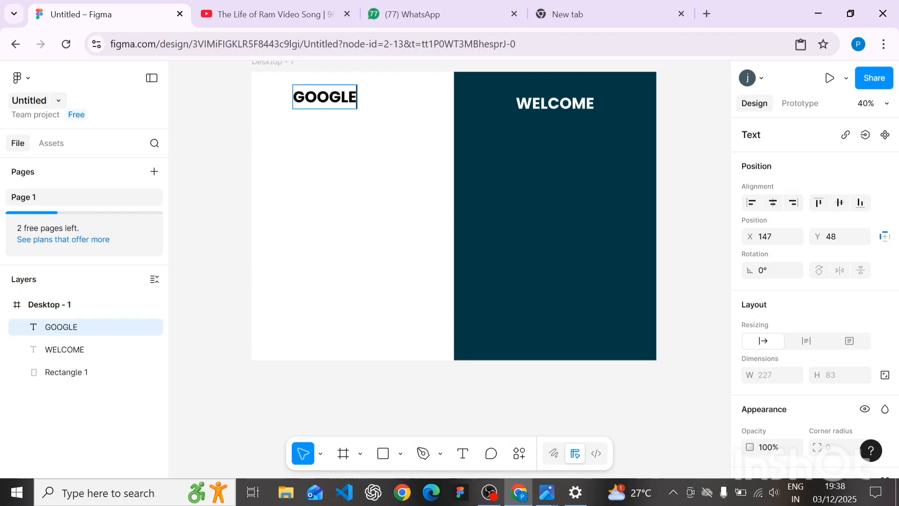
{"action": "key", "text": "Escape"}
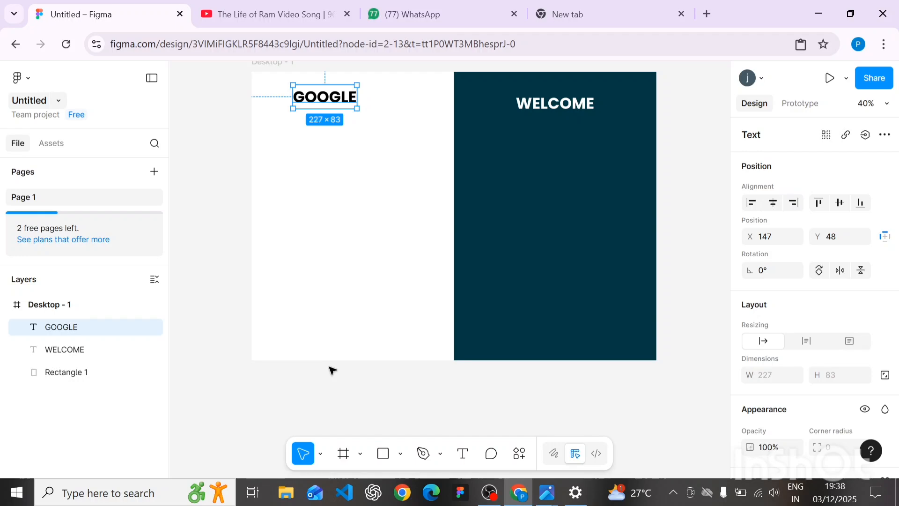
Search the plugins and widgets for ICONIFY and run the plugin named Iconify
{"action": "scroll", "coordinate": [278, 197], "scroll_direction": "up", "scroll_amount": 1}
{"action": "scroll", "coordinate": [278, 197], "scroll_direction": "up", "scroll_amount": 3}
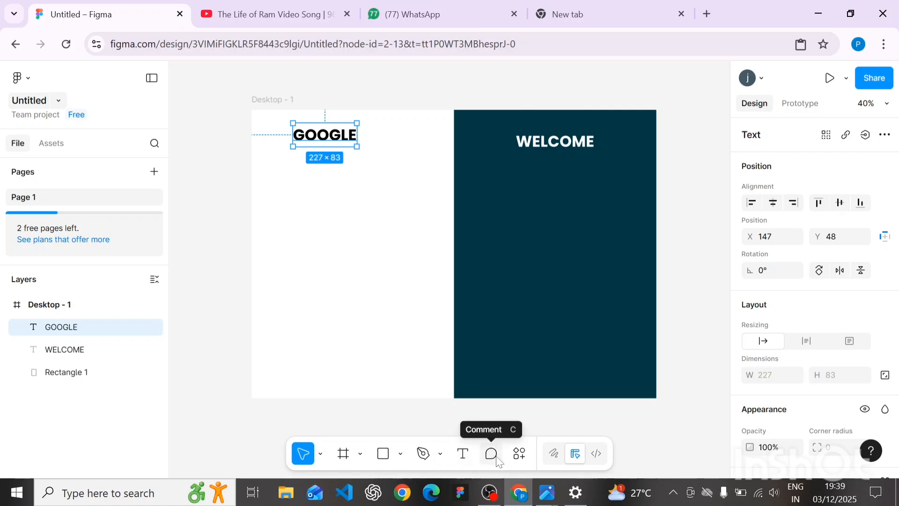
{"action": "left_click", "coordinate": [523, 453]}
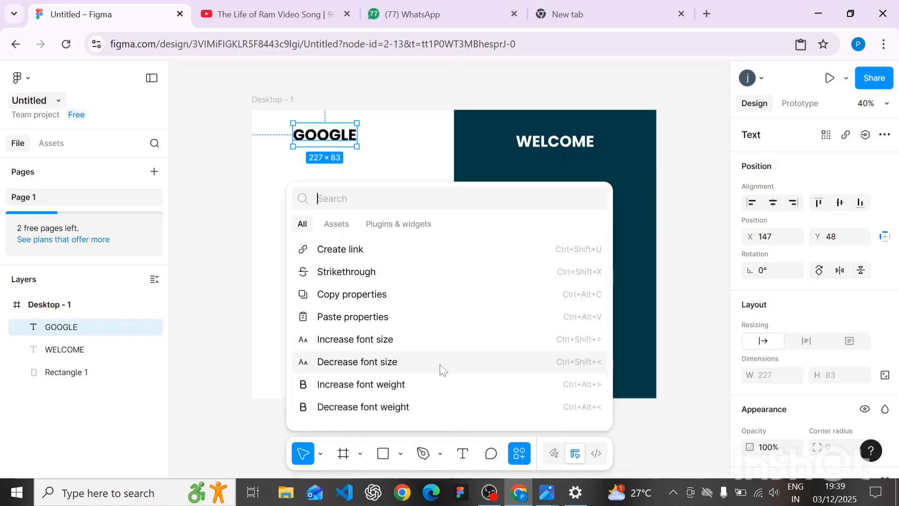
{"action": "left_click", "coordinate": [399, 227]}
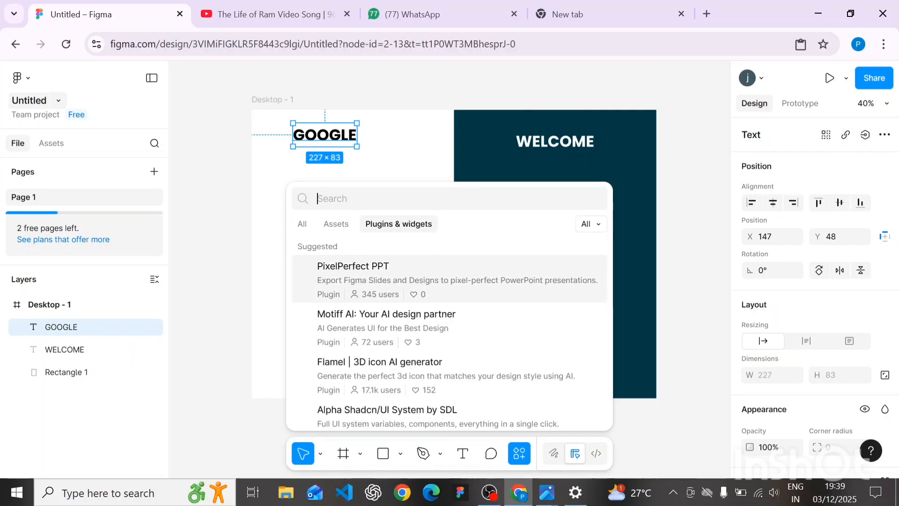
{"action": "type", "text": "ICO"}
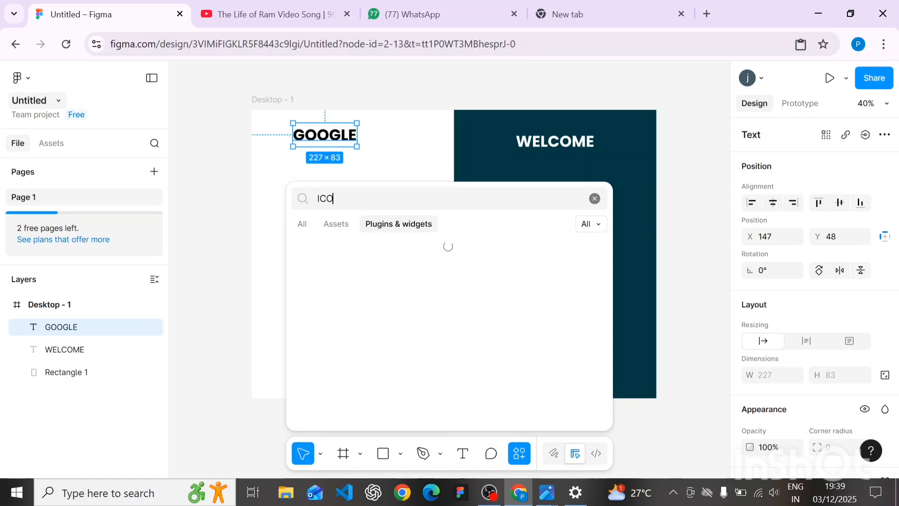
{"action": "type", "text": "NIFY"}
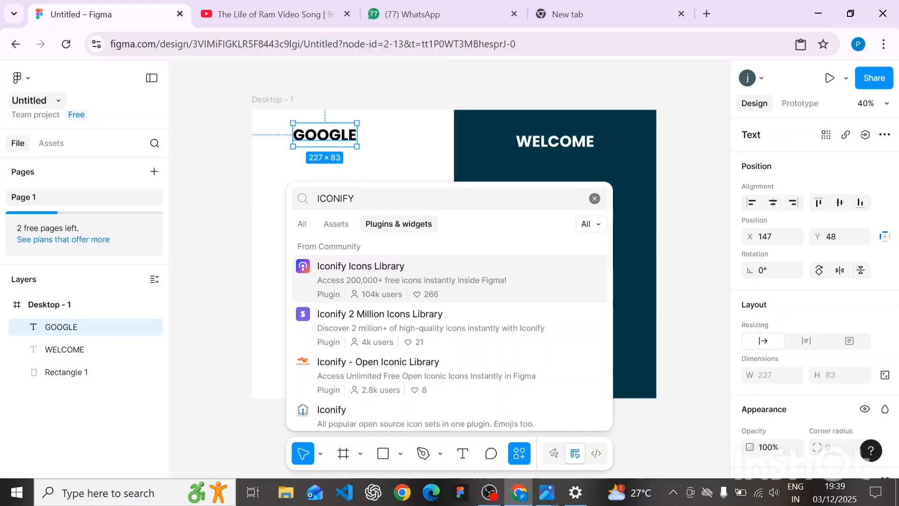
{"action": "scroll", "coordinate": [433, 305], "scroll_direction": "down", "scroll_amount": 1}
{"action": "scroll", "coordinate": [433, 304], "scroll_direction": "down", "scroll_amount": 3}
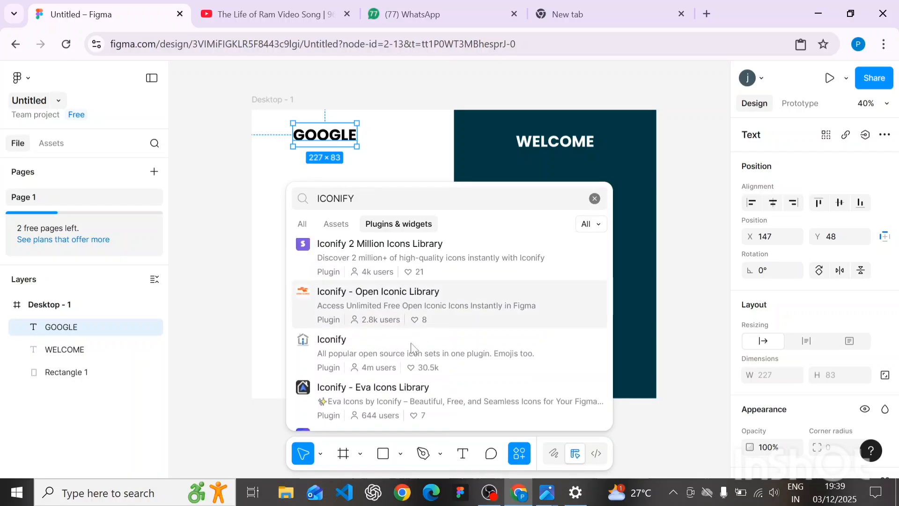
{"action": "left_click", "coordinate": [400, 353]}
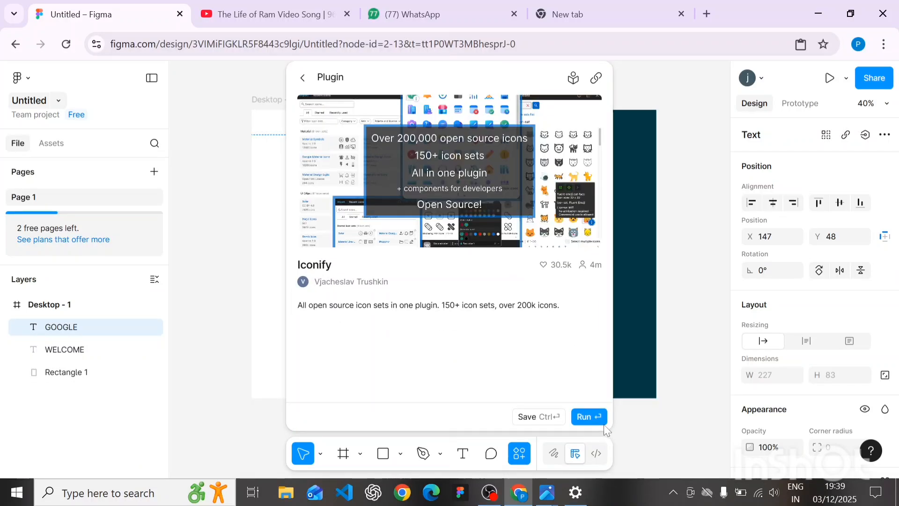
{"action": "left_click", "coordinate": [589, 416]}
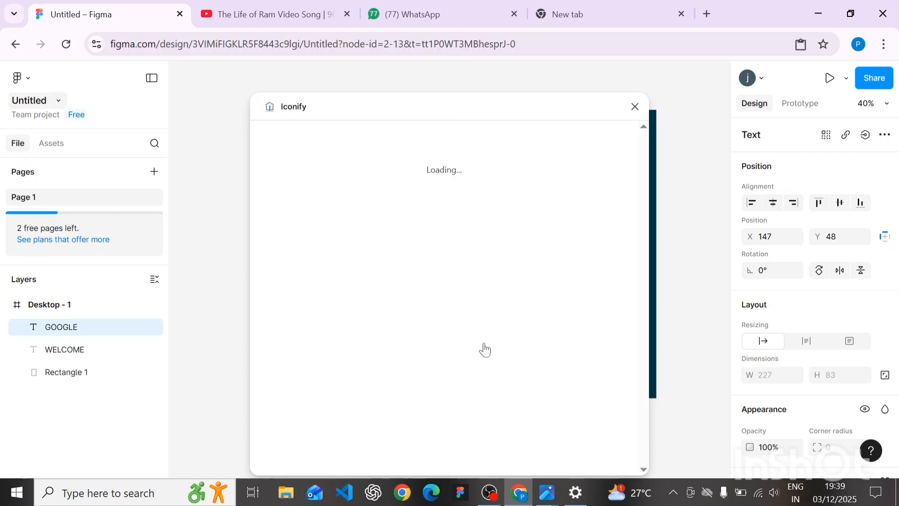
Search Iconify for GOOGLE, import the multicolour devicon:google logo, and close the plugin
{"action": "left_click", "coordinate": [299, 162]}
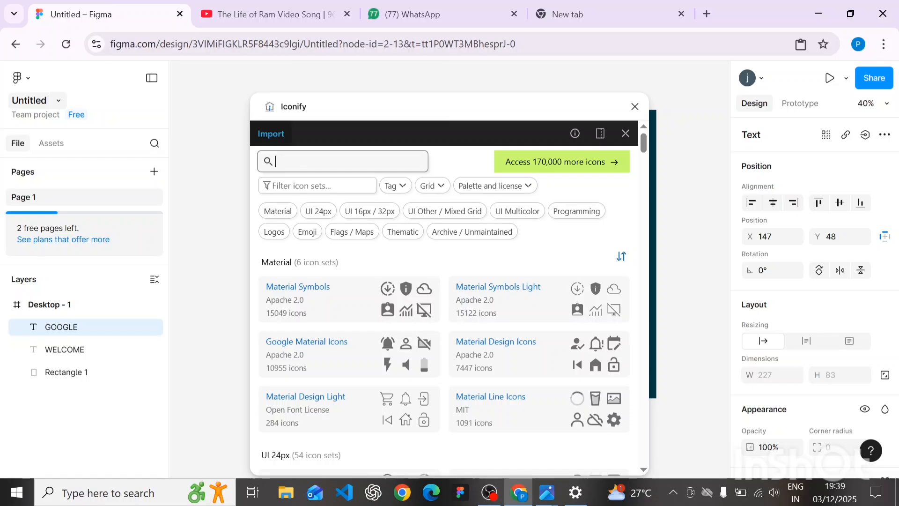
{"action": "type", "text": "GOO"}
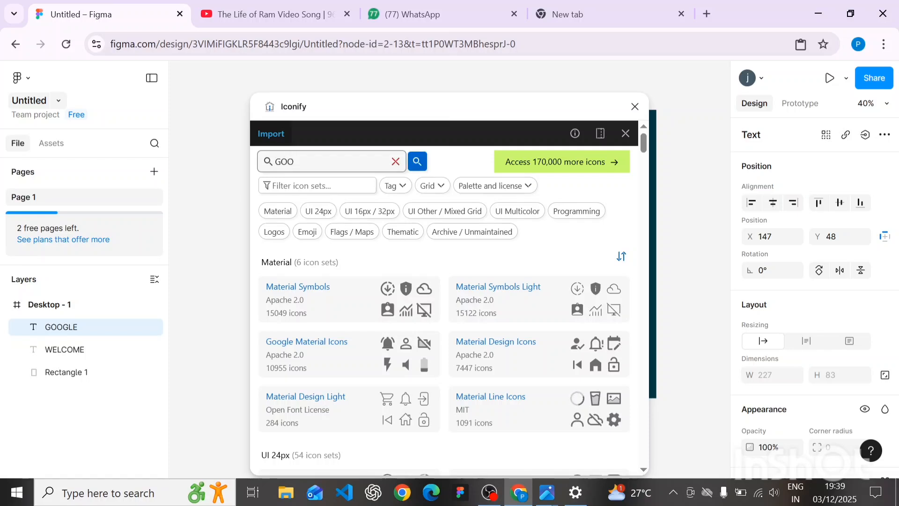
{"action": "type", "text": "GLE"}
{"action": "key", "text": "Return"}
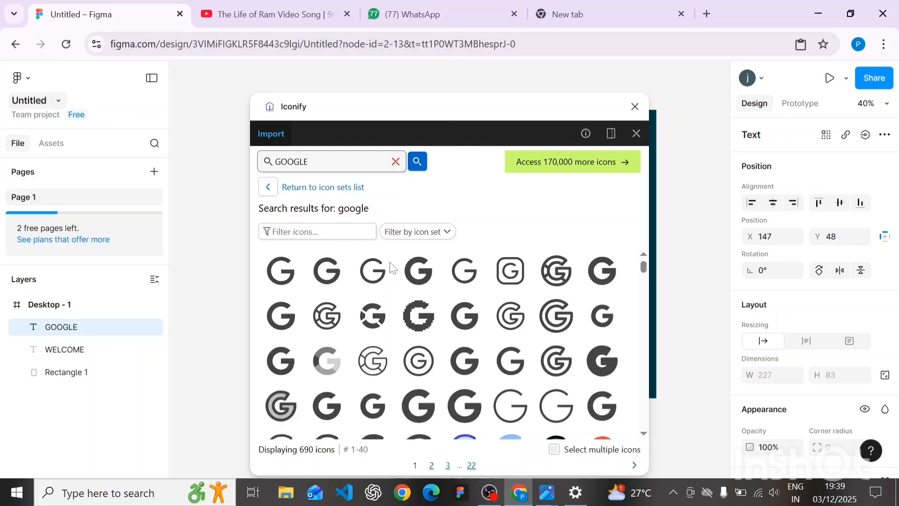
{"action": "scroll", "coordinate": [395, 266], "scroll_direction": "down", "scroll_amount": 3}
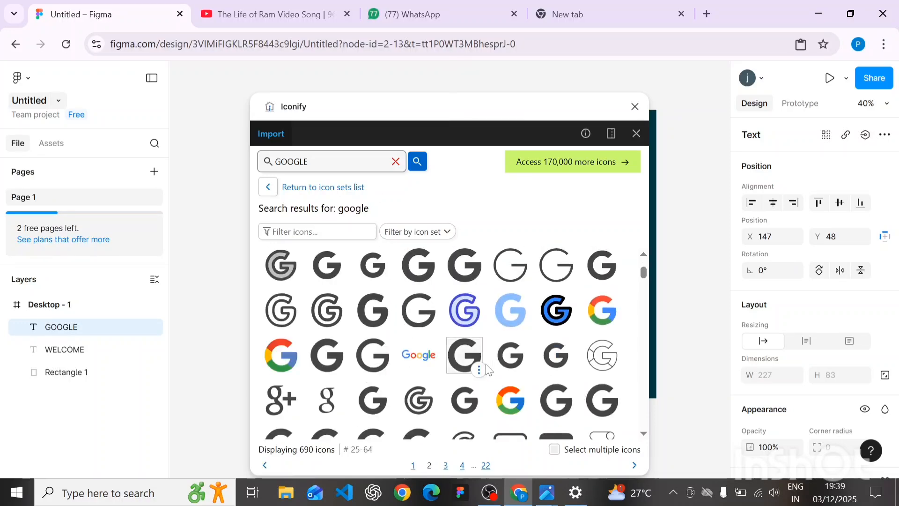
{"action": "left_click", "coordinate": [281, 355]}
{"action": "left_click_drag", "start_coordinate": [243, 321], "coordinate": [206, 253]}
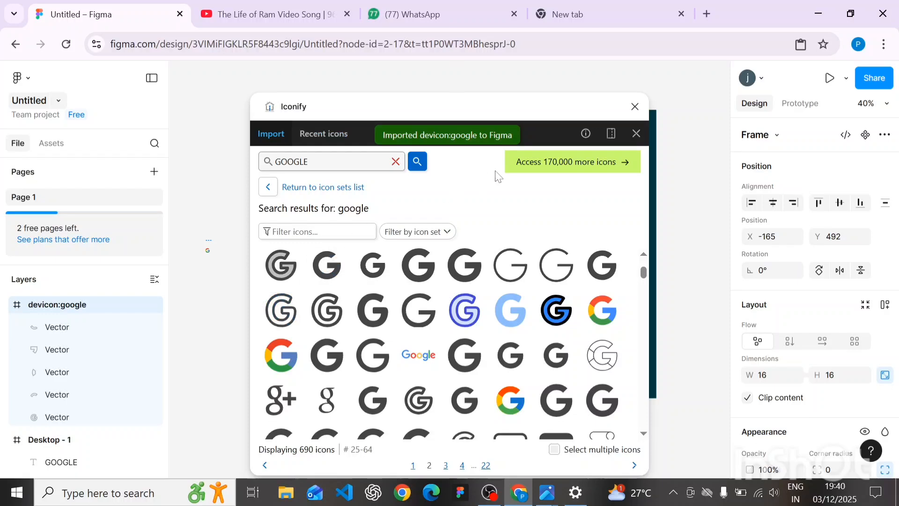
{"action": "left_click", "coordinate": [635, 107]}
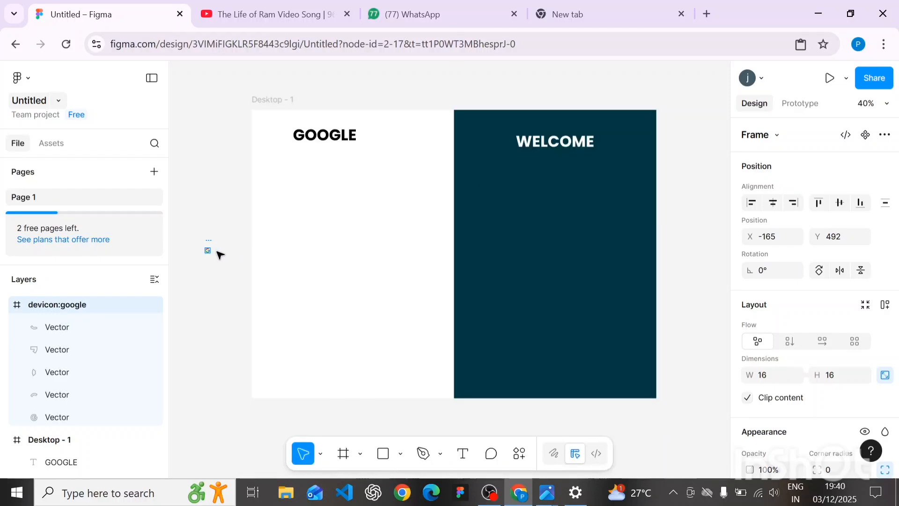
Move the imported Google icon into the Desktop - 1 frame just before the GOOGLE text, at X 95, Y 81
{"action": "scroll", "coordinate": [211, 252], "scroll_direction": "up", "scroll_amount": 5}
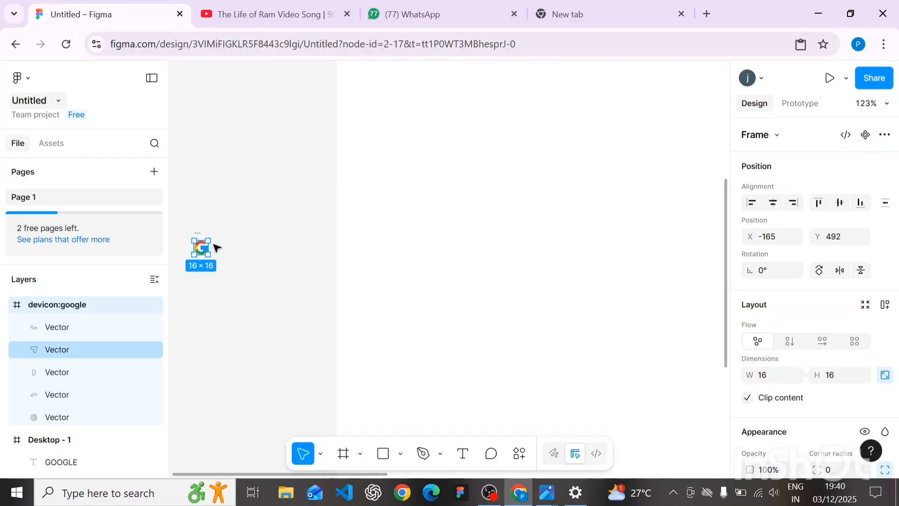
{"action": "left_click_drag", "start_coordinate": [207, 248], "coordinate": [427, 273]}
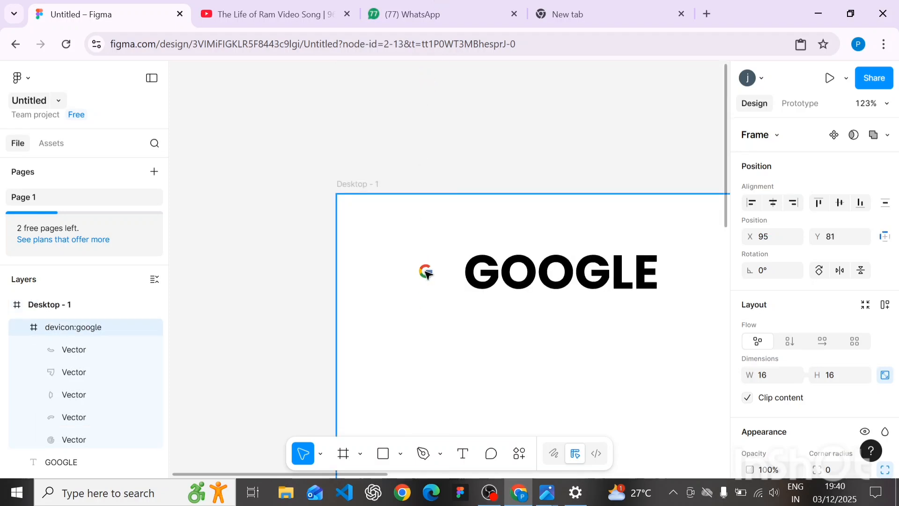
{"action": "scroll", "coordinate": [426, 270], "scroll_direction": "up", "scroll_amount": 1}
{"action": "scroll", "coordinate": [426, 270], "scroll_direction": "down", "scroll_amount": 1}
{"action": "scroll", "coordinate": [425, 271], "scroll_direction": "right", "scroll_amount": 2}
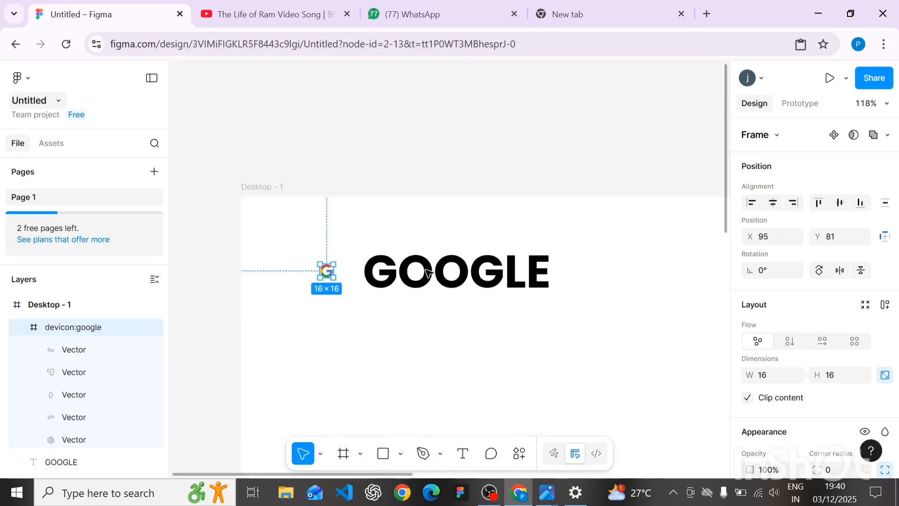
Resize the Google icon to 40 by 40 and deselect it
{"action": "scroll", "coordinate": [843, 232], "scroll_direction": "down", "scroll_amount": 3}
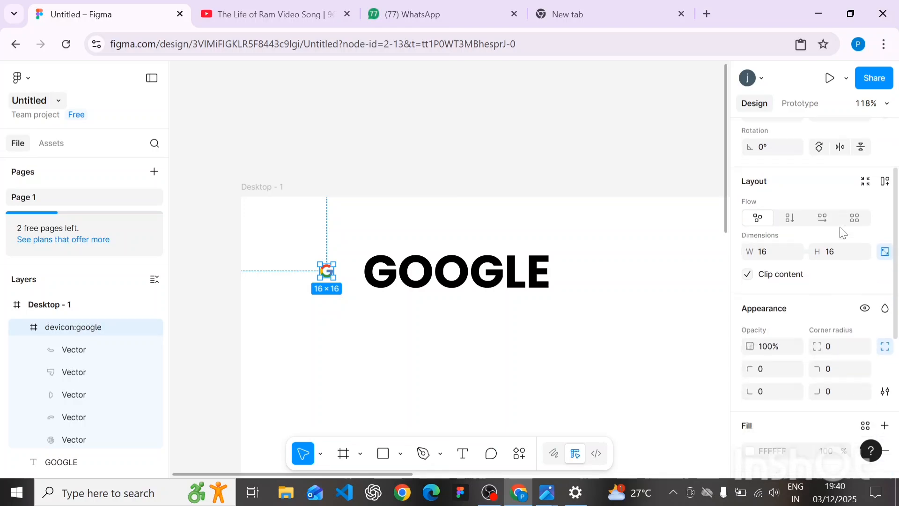
{"action": "scroll", "coordinate": [841, 228], "scroll_direction": "down", "scroll_amount": 1}
{"action": "left_click", "coordinate": [778, 238]}
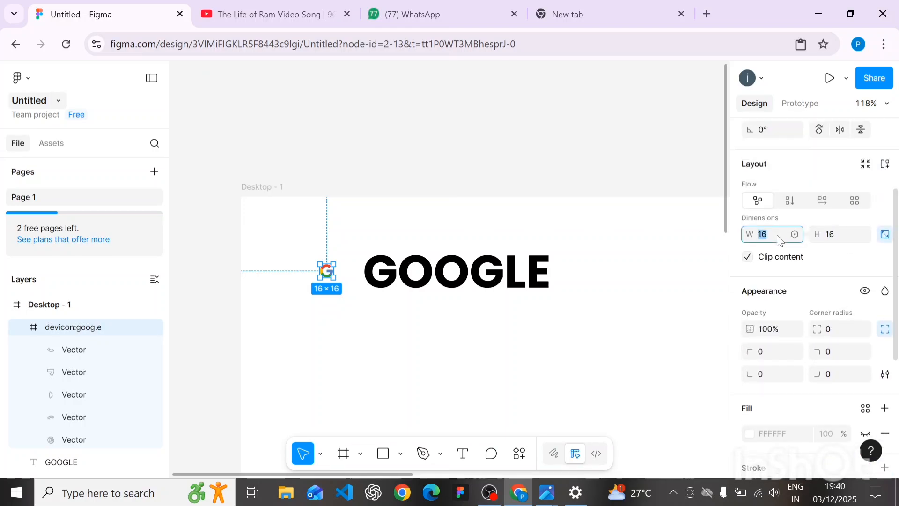
{"action": "type", "text": "40"}
{"action": "left_click", "coordinate": [833, 239]}
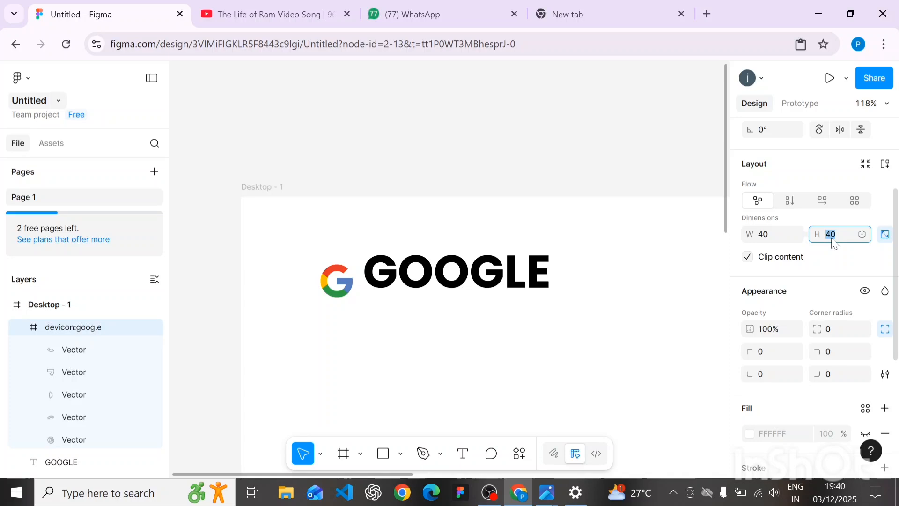
{"action": "left_click", "coordinate": [411, 170]}
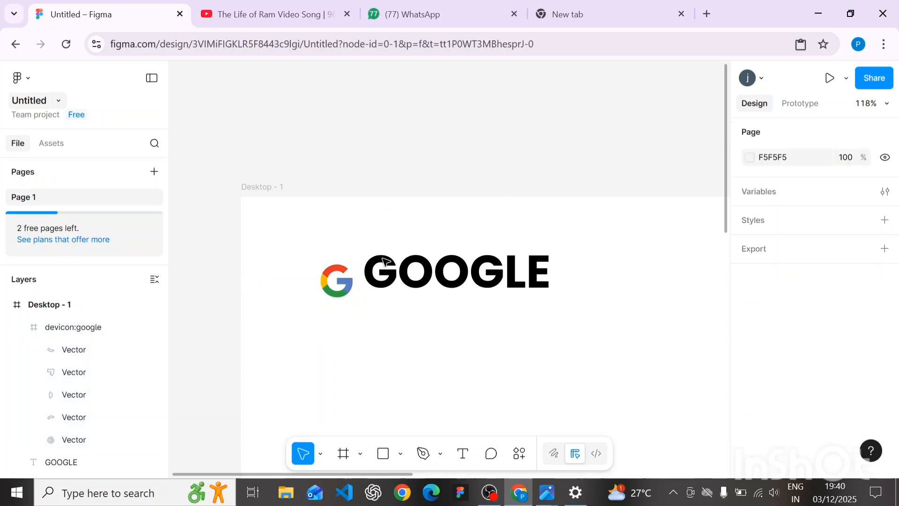
Change the GOOGLE text's fill colour to dark grey 474747 and deselect it
{"action": "scroll", "coordinate": [345, 307], "scroll_direction": "down", "scroll_amount": 5}
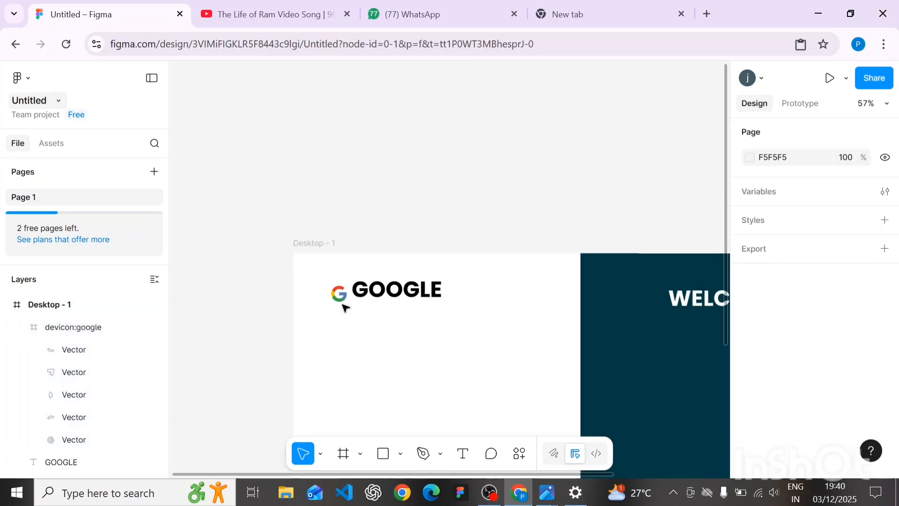
{"action": "left_click", "coordinate": [373, 290]}
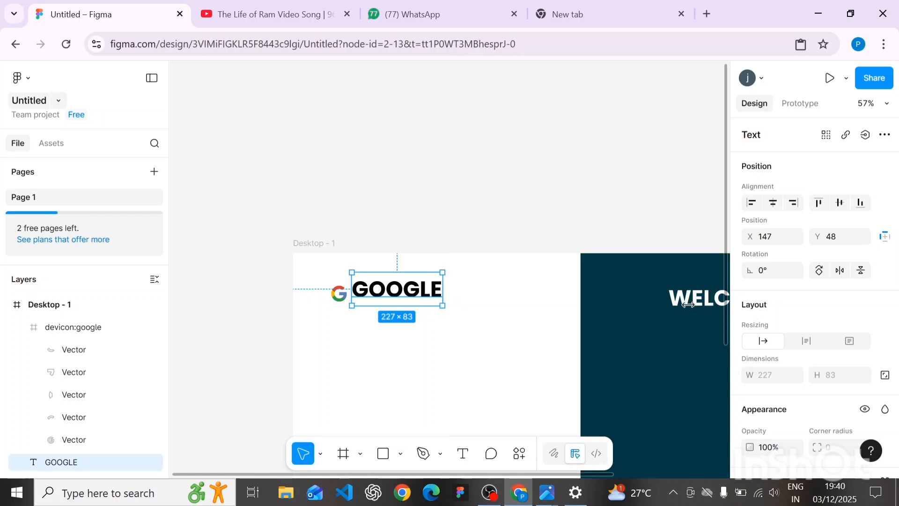
{"action": "scroll", "coordinate": [772, 330], "scroll_direction": "down", "scroll_amount": 6}
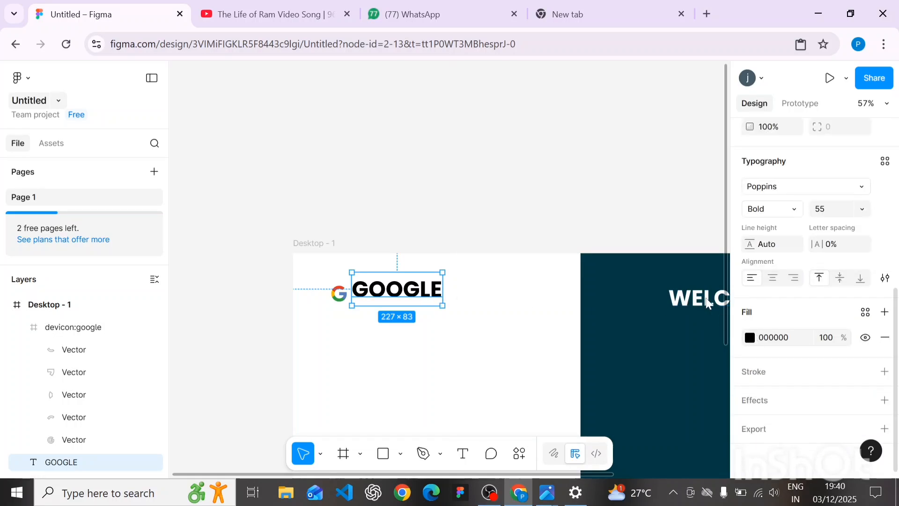
{"action": "left_click", "coordinate": [749, 337]}
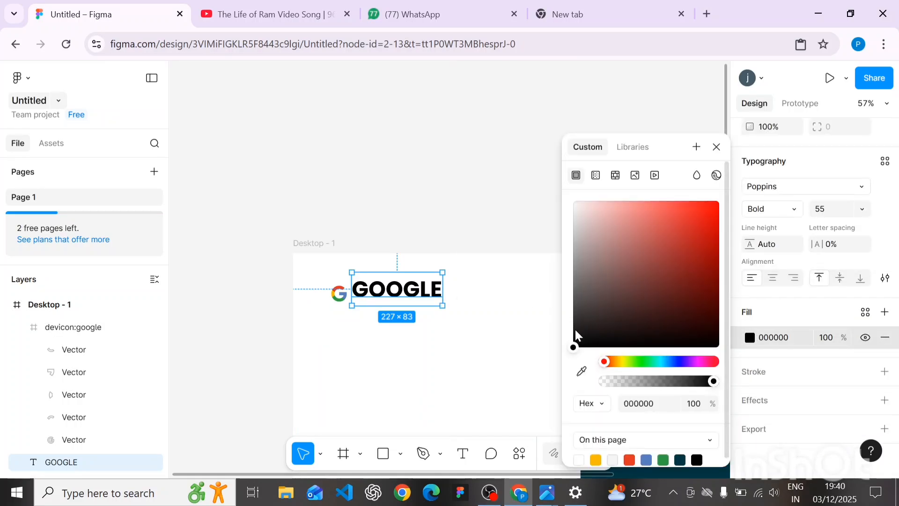
{"action": "left_click_drag", "start_coordinate": [575, 330], "coordinate": [567, 318]}
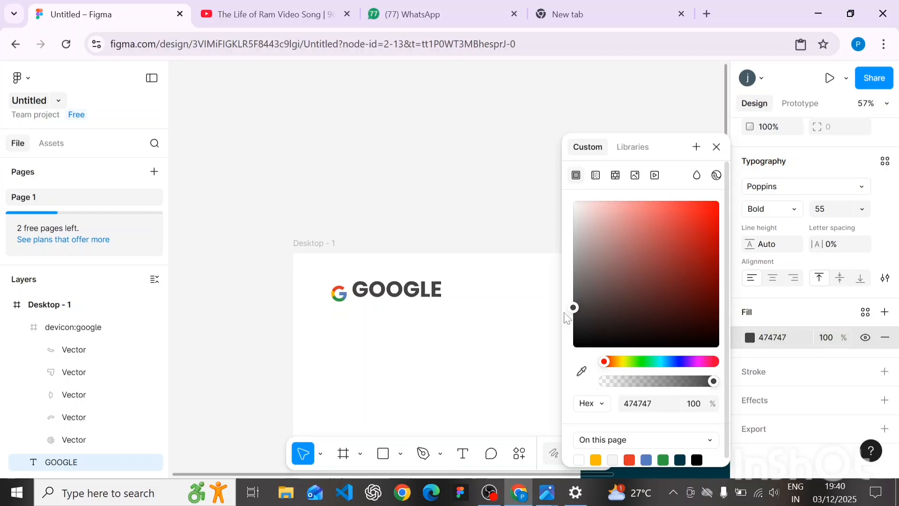
{"action": "left_click", "coordinate": [419, 211]}
Move the GOOGLE text slightly away from the Google icon, to X 185, Y 55
{"action": "scroll", "coordinate": [418, 211], "scroll_direction": "down", "scroll_amount": 2}
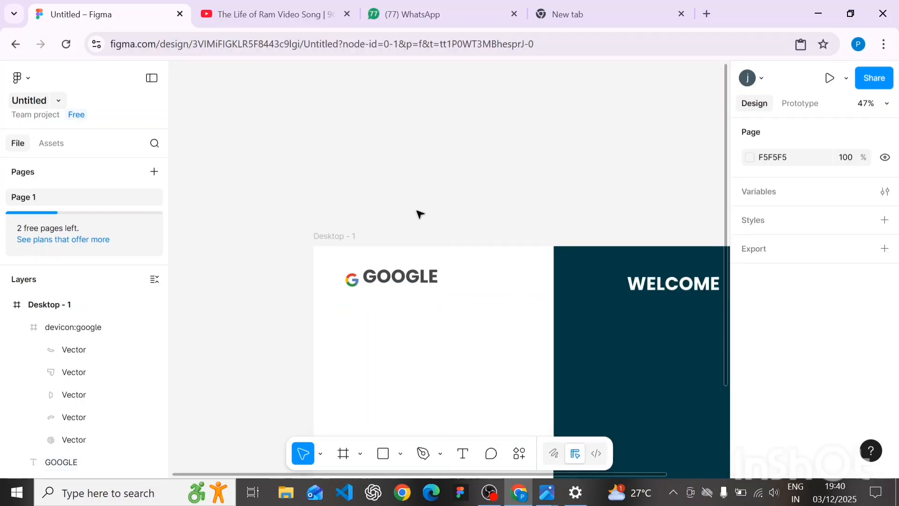
{"action": "scroll", "coordinate": [417, 212], "scroll_direction": "right", "scroll_amount": 1}
{"action": "left_click", "coordinate": [374, 285]}
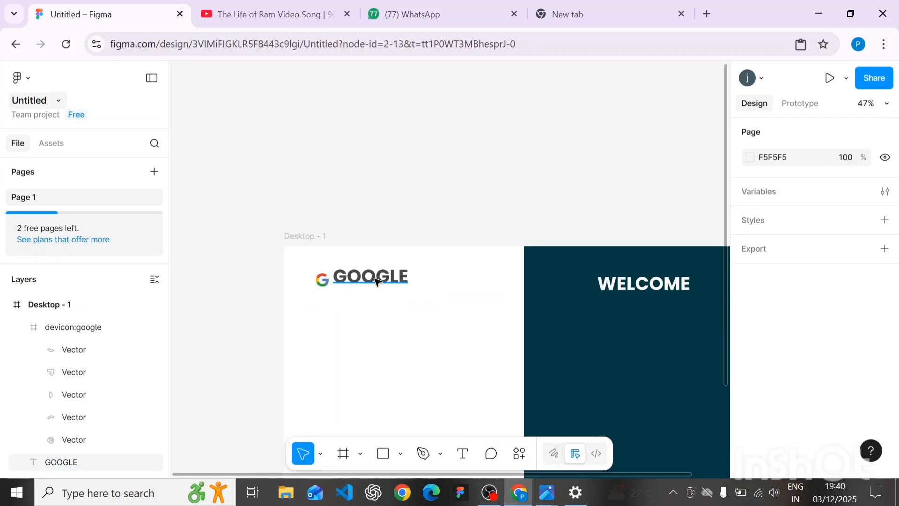
{"action": "left_click_drag", "start_coordinate": [376, 278], "coordinate": [388, 280]}
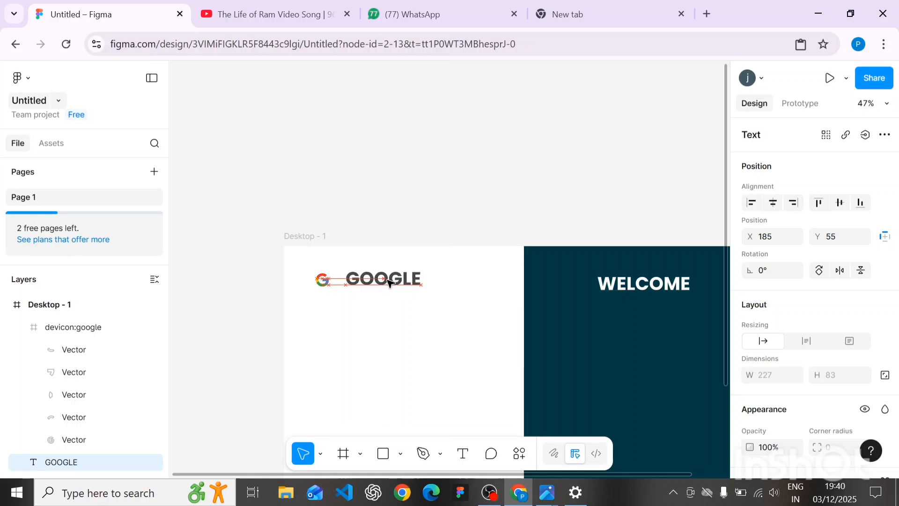
Resize the Google icon to 55 by 55 and deselect it
{"action": "left_click", "coordinate": [328, 282]}
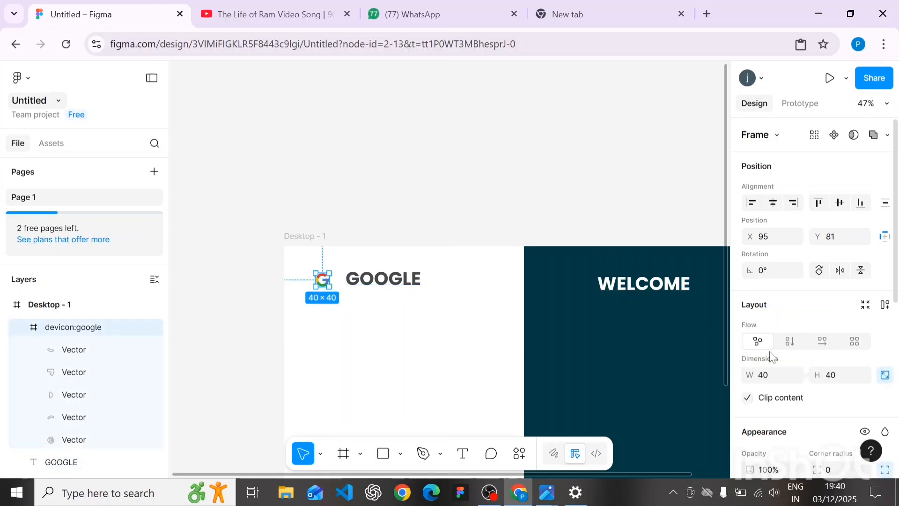
{"action": "left_click", "coordinate": [775, 379]}
{"action": "type", "text": "55"}
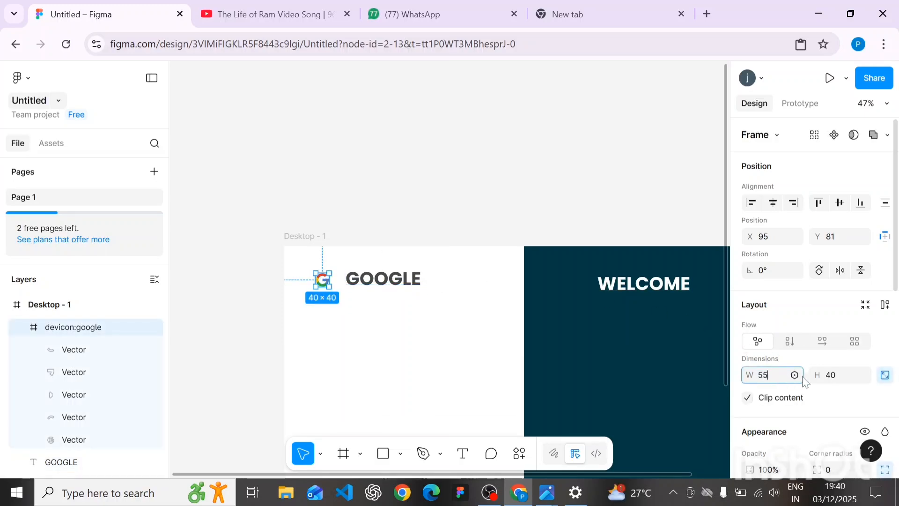
{"action": "left_click", "coordinate": [829, 378]}
{"action": "type", "text": "5"}
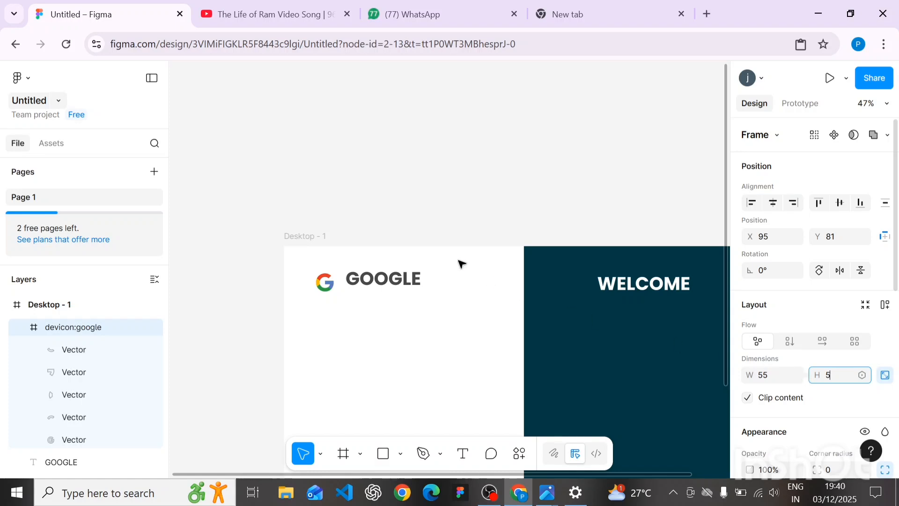
{"action": "type", "text": "F5"}
{"action": "key", "text": "Return"}
{"action": "left_click", "coordinate": [403, 197]}
Move the Google icon to X 100, Y 69 so it lines up vertically centred with the GOOGLE text
{"action": "scroll", "coordinate": [311, 307], "scroll_direction": "up", "scroll_amount": 3}
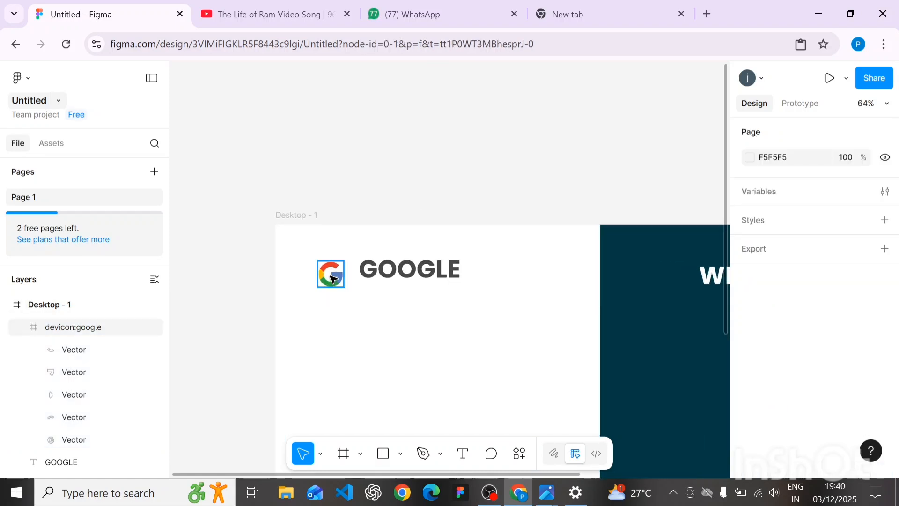
{"action": "left_click_drag", "start_coordinate": [331, 278], "coordinate": [335, 273]}
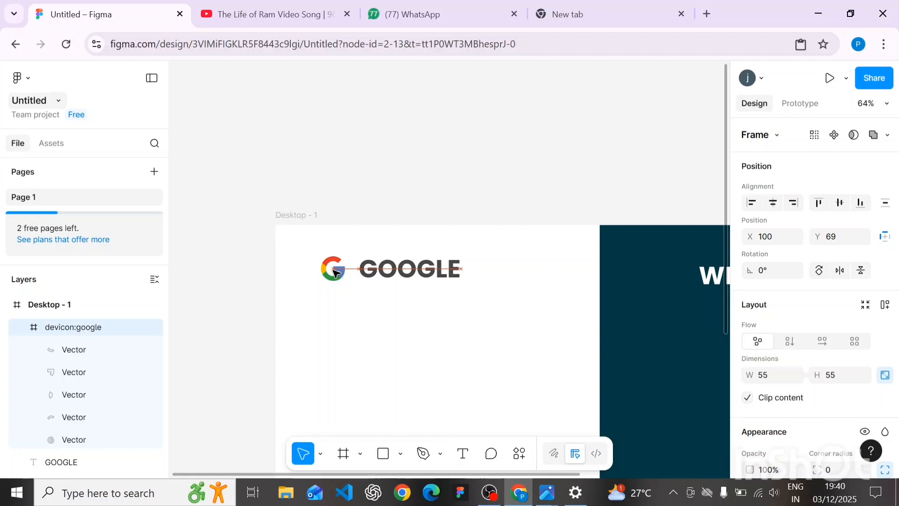
{"action": "left_click", "coordinate": [431, 193]}
Move the WELCOME text down on the dark teal half, to X 940, Y 136, and deselect it
{"action": "scroll", "coordinate": [432, 193], "scroll_direction": "down", "scroll_amount": 5}
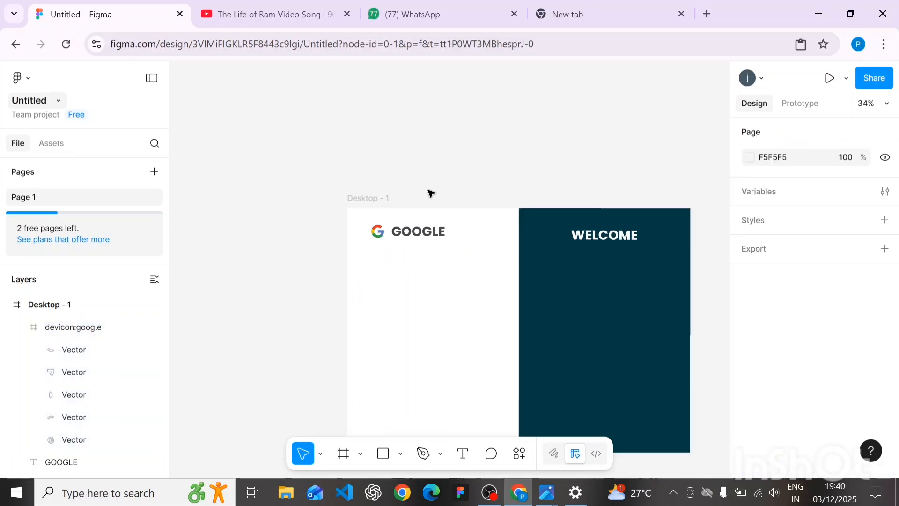
{"action": "left_click", "coordinate": [584, 234]}
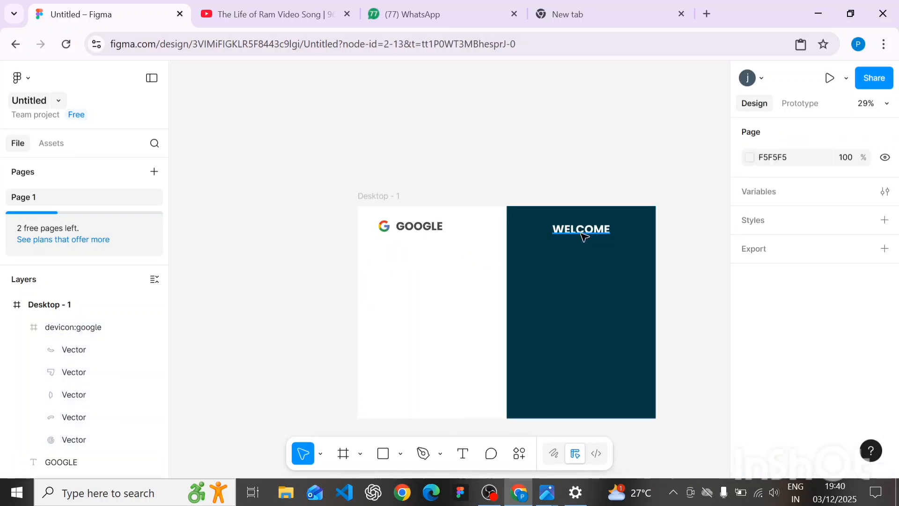
{"action": "left_click_drag", "start_coordinate": [582, 233], "coordinate": [582, 242]}
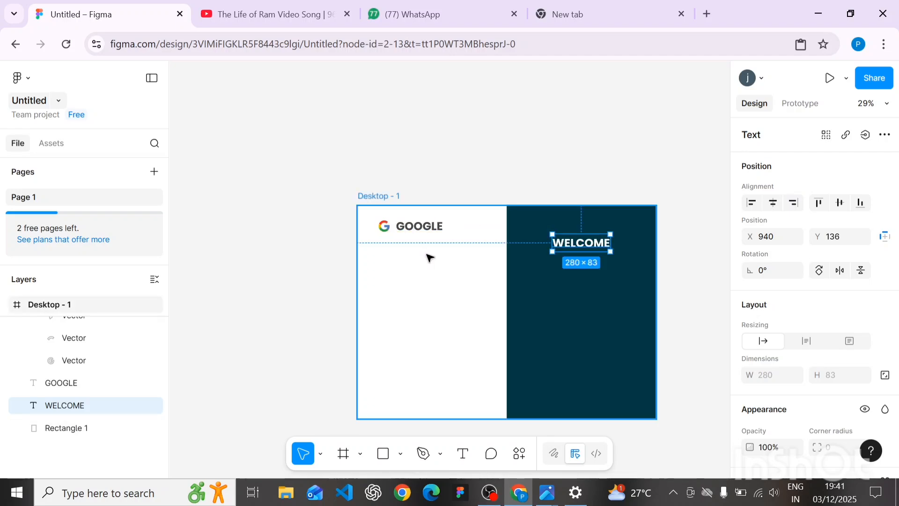
{"action": "scroll", "coordinate": [430, 257], "scroll_direction": "up", "scroll_amount": 5}
{"action": "left_click", "coordinate": [406, 126]}
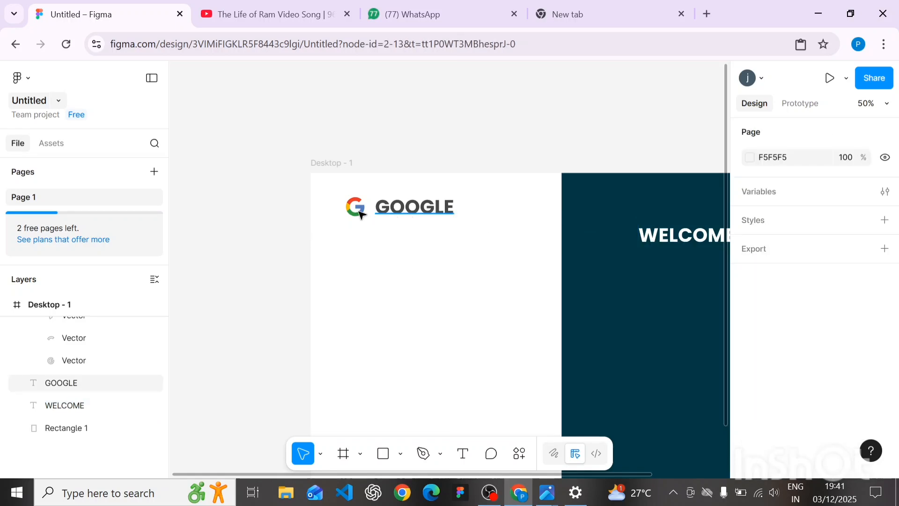
Select the Google icon together with the GOOGLE text and group them
{"action": "left_click", "coordinate": [408, 216]}
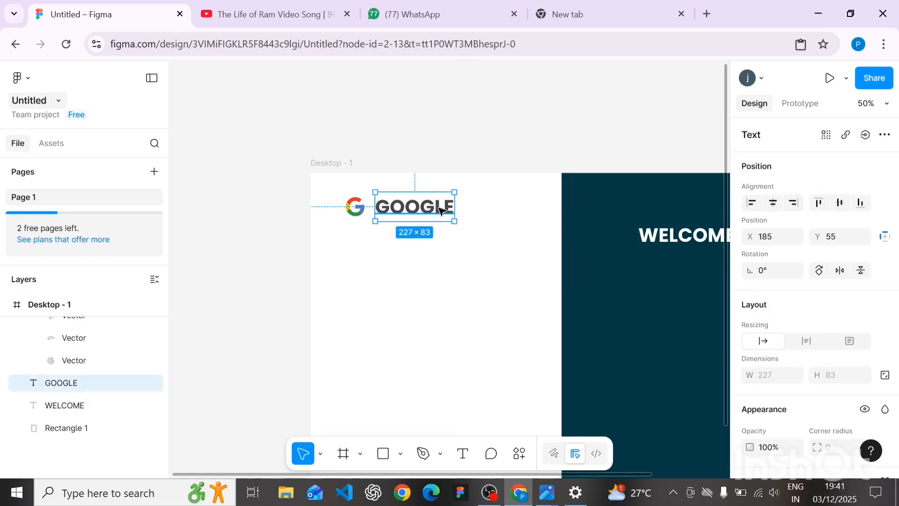
{"action": "left_click", "coordinate": [354, 207]}
{"action": "left_click", "coordinate": [401, 132]}
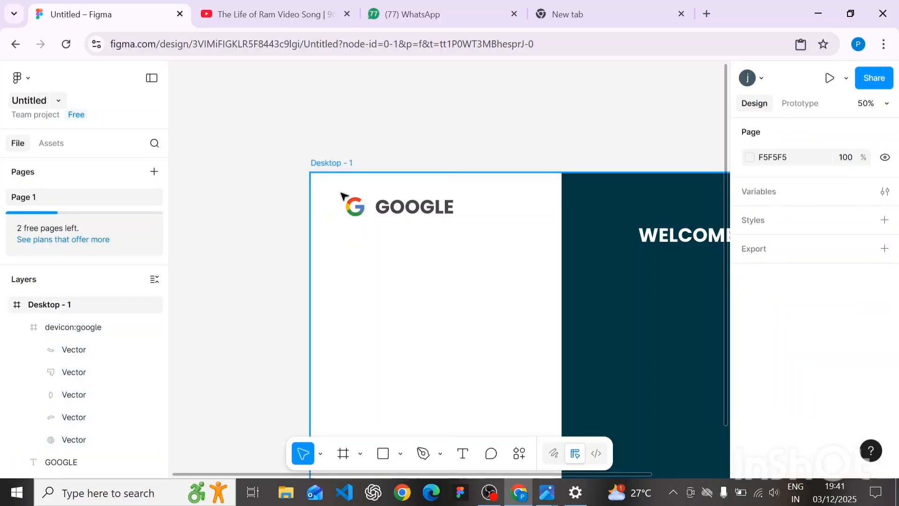
{"action": "left_click_drag", "start_coordinate": [341, 193], "coordinate": [484, 242]}
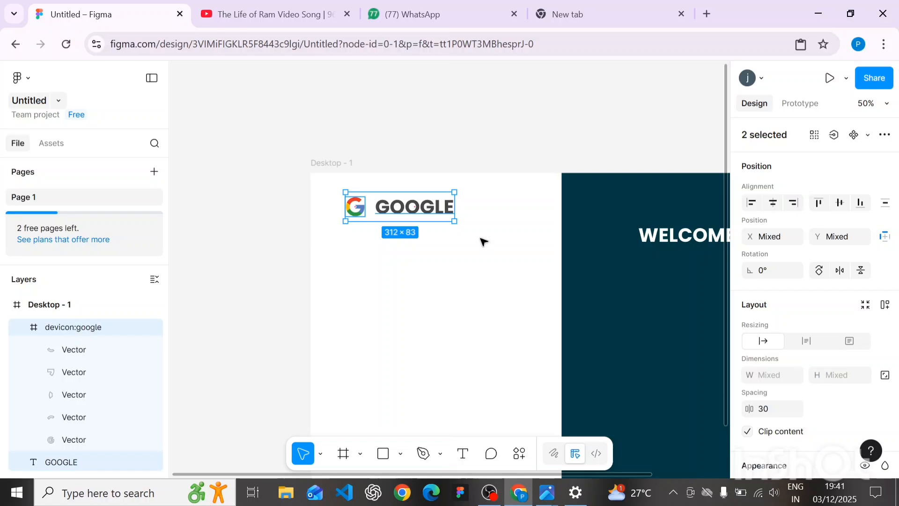
{"action": "key", "text": "ctrl+g"}
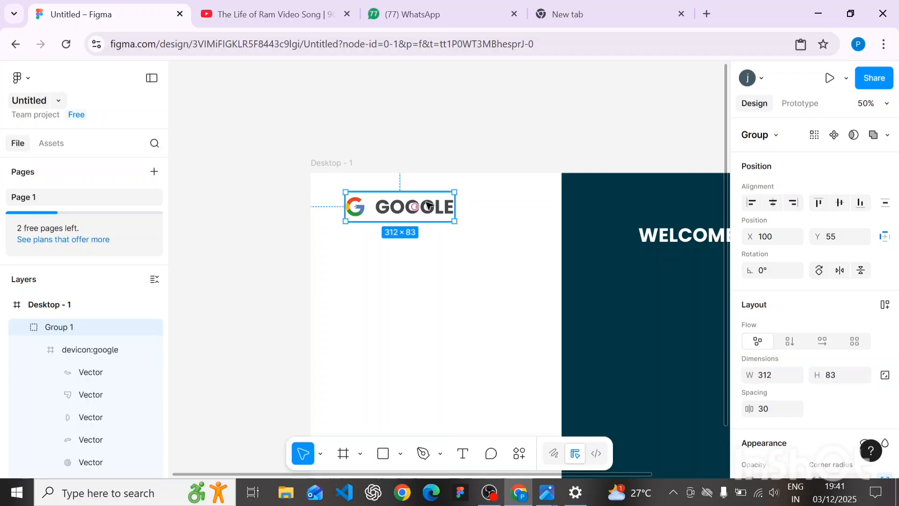
Move the icon and GOOGLE text group closer to the frame's upper-left corner, to X 76, Y 39, and deselect it
{"action": "mouse_move", "coordinate": [438, 207]}
{"action": "left_mouse_down"}
{"action": "mouse_move", "coordinate": [447, 174]}
{"action": "mouse_move", "coordinate": [437, 201]}
{"action": "mouse_move", "coordinate": [460, 203]}
{"action": "mouse_move", "coordinate": [424, 205]}
{"action": "left_mouse_up"}
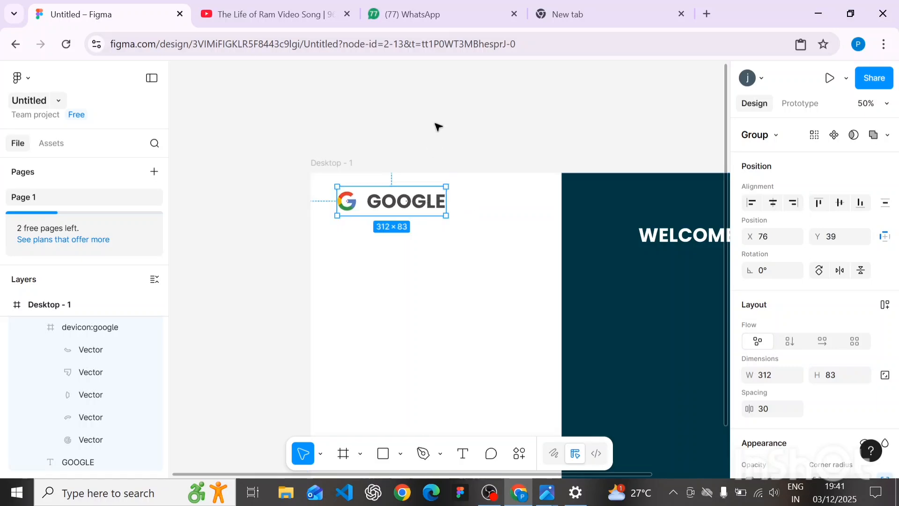
{"action": "left_click", "coordinate": [438, 124]}
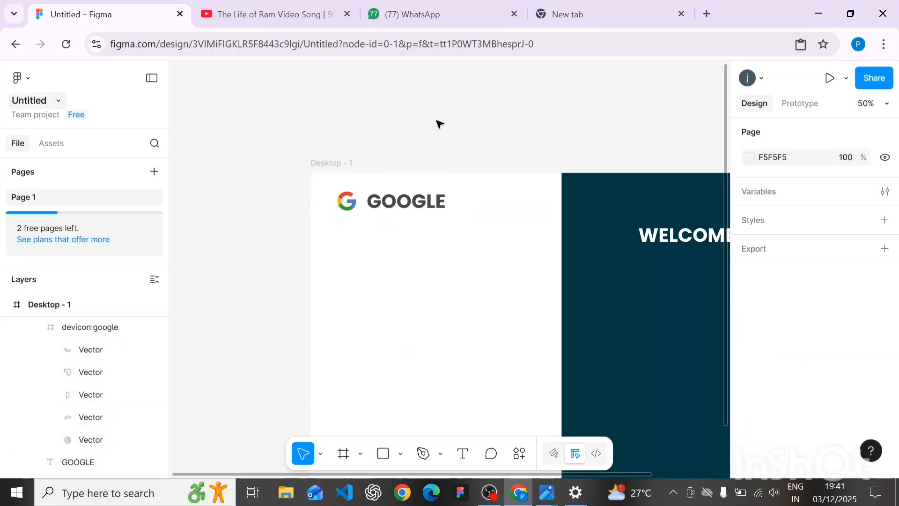
{"action": "scroll", "coordinate": [452, 143], "scroll_direction": "down", "scroll_amount": 3}
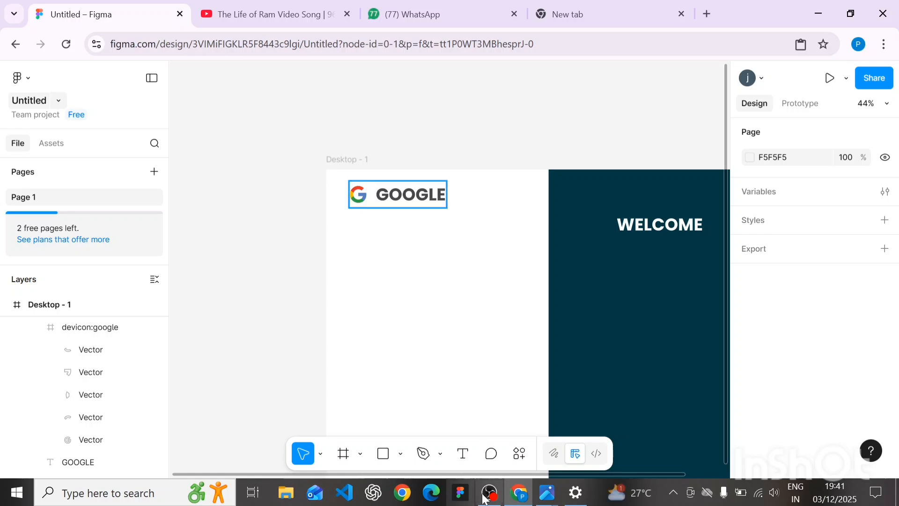
Add a text reading Sign on the white half below the GOOGLE logo, at X 98, Y 250
{"action": "left_click", "coordinate": [462, 453]}
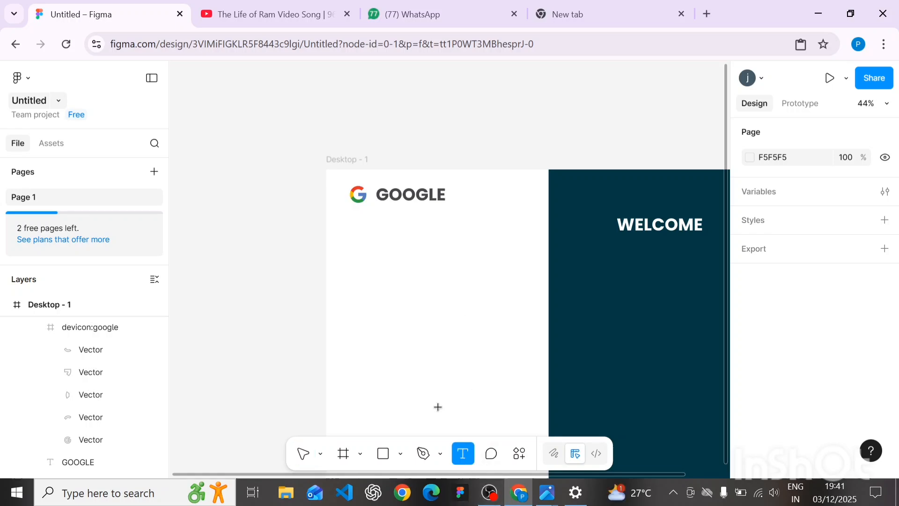
{"action": "left_click", "coordinate": [355, 246]}
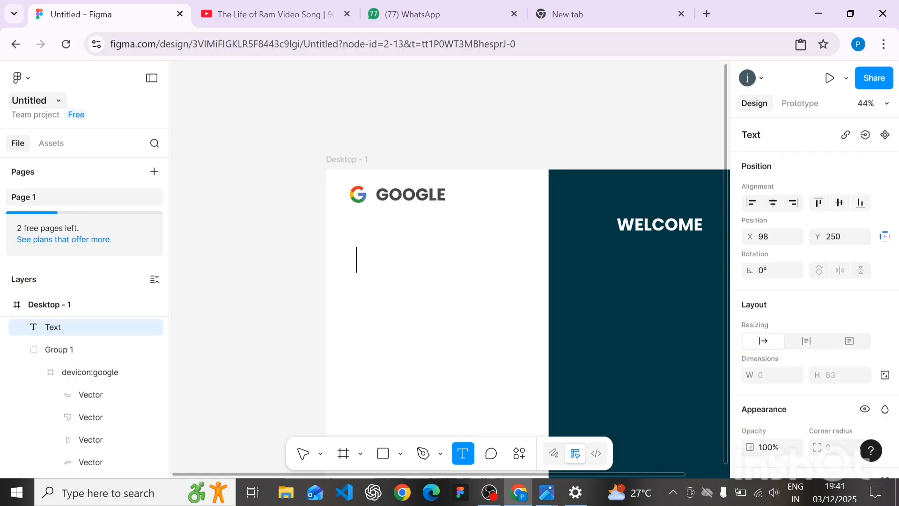
{"action": "key", "text": "Escape"}
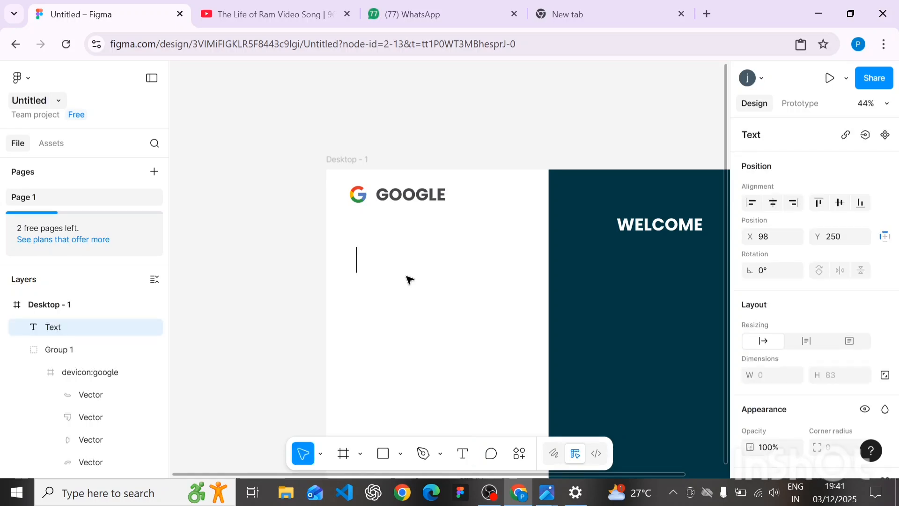
{"action": "type", "text": "Sign"}
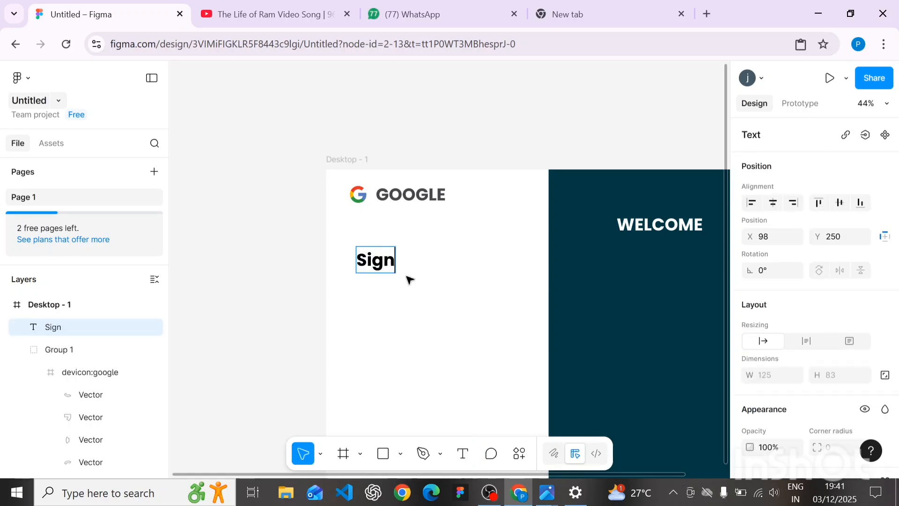
{"action": "key", "text": "Escape"}
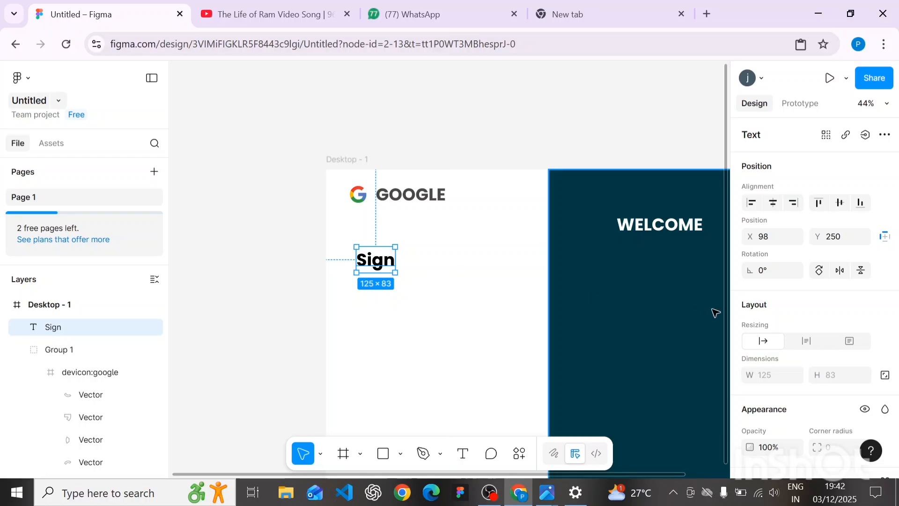
Set the font weight of the Sign text to Regular
{"action": "scroll", "coordinate": [791, 301], "scroll_direction": "down", "scroll_amount": 5}
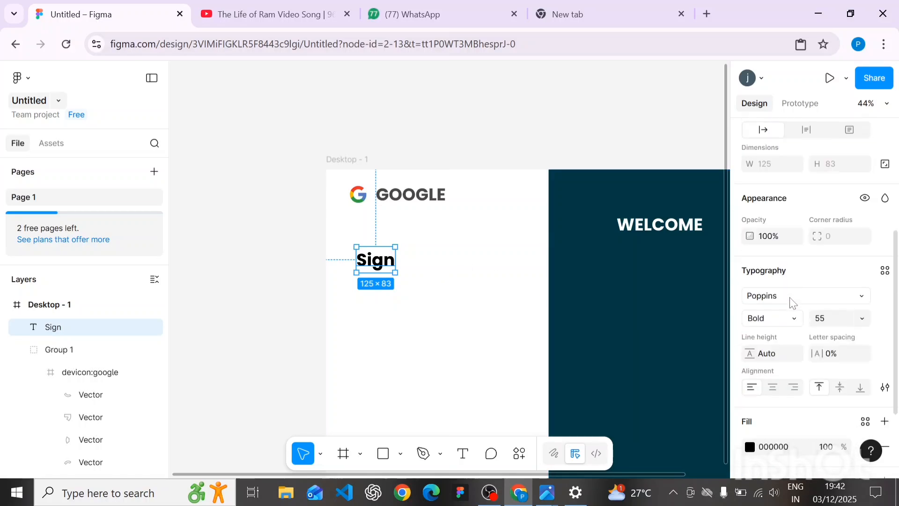
{"action": "left_click", "coordinate": [770, 318]}
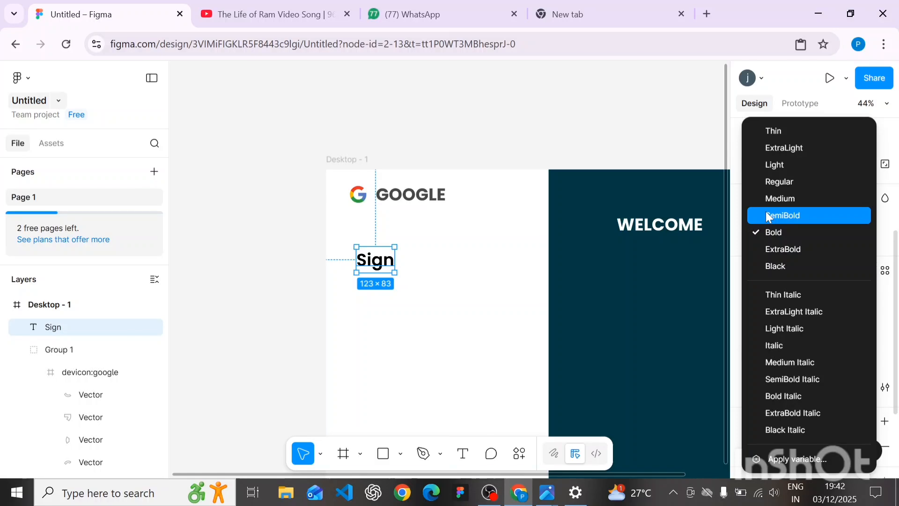
{"action": "left_click", "coordinate": [766, 183]}
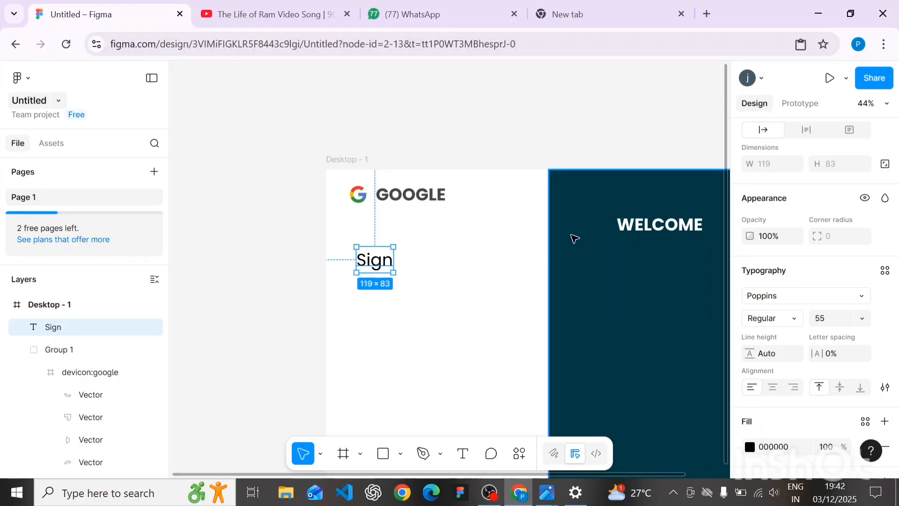
Extend the Sign text to read "Sign in to access your dashboard and continue optimizing your process"
{"action": "double_click", "coordinate": [374, 260]}
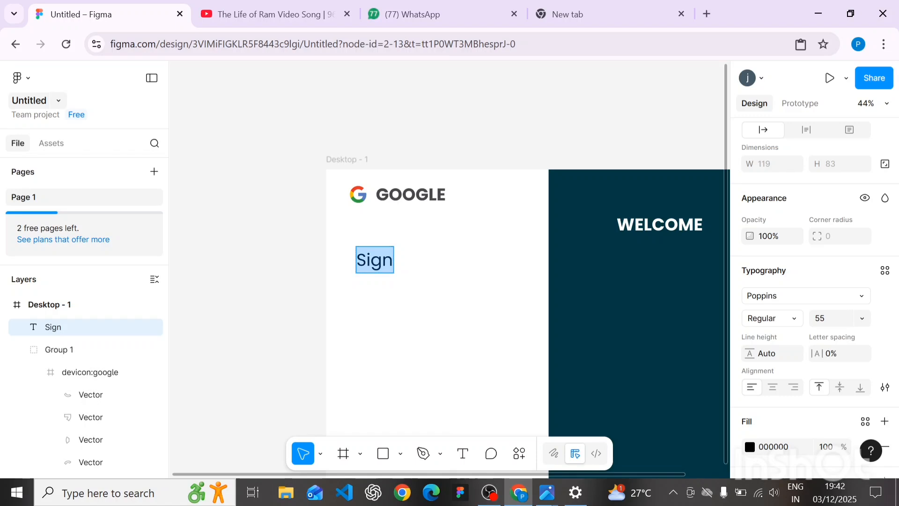
{"action": "left_click", "coordinate": [392, 260]}
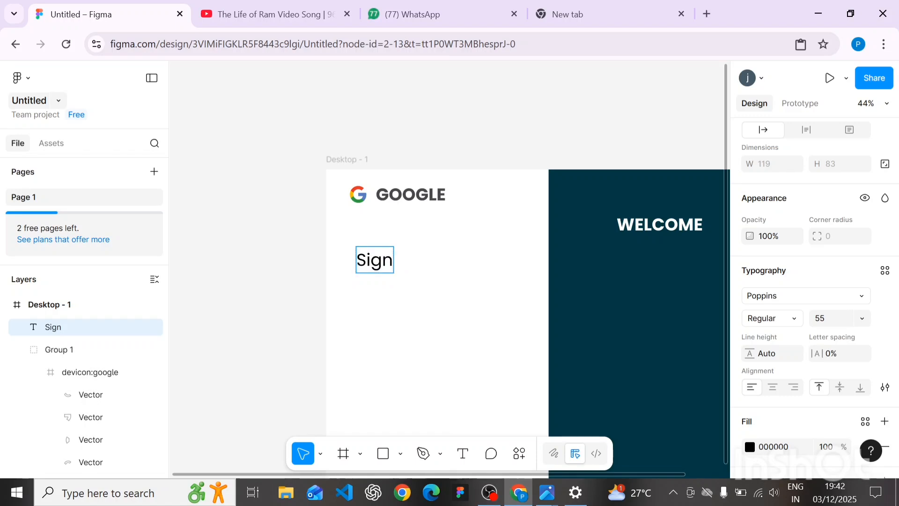
{"action": "type", "text": "i"}
{"action": "type", "text": "n"}
{"action": "type", "text": " to"}
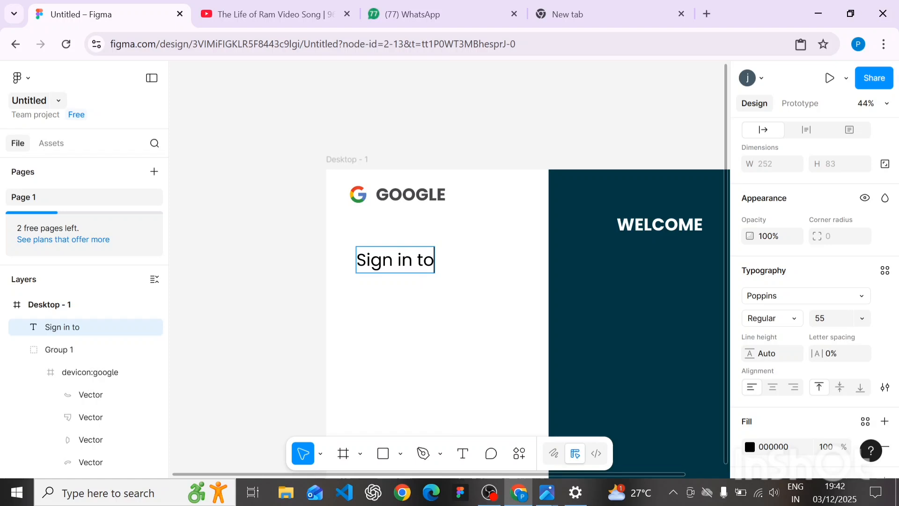
{"action": "type", "text": " acc"}
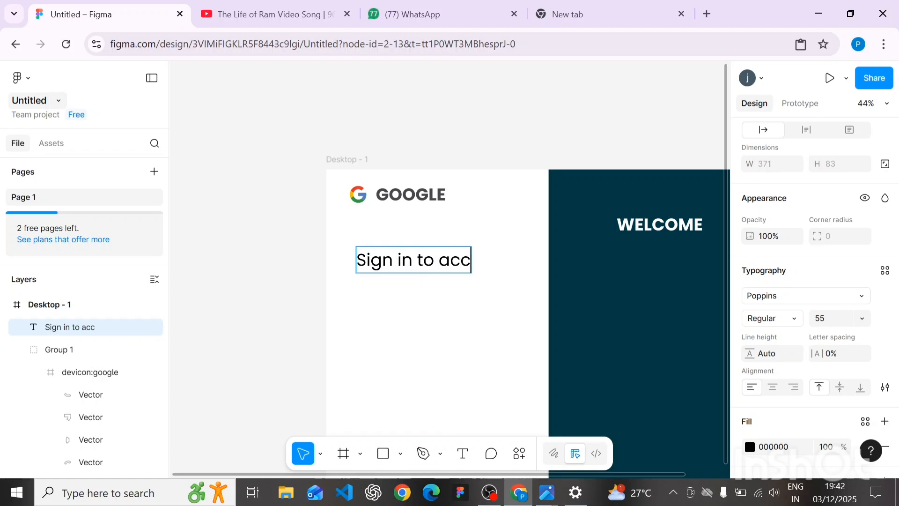
{"action": "type", "text": "ess y"}
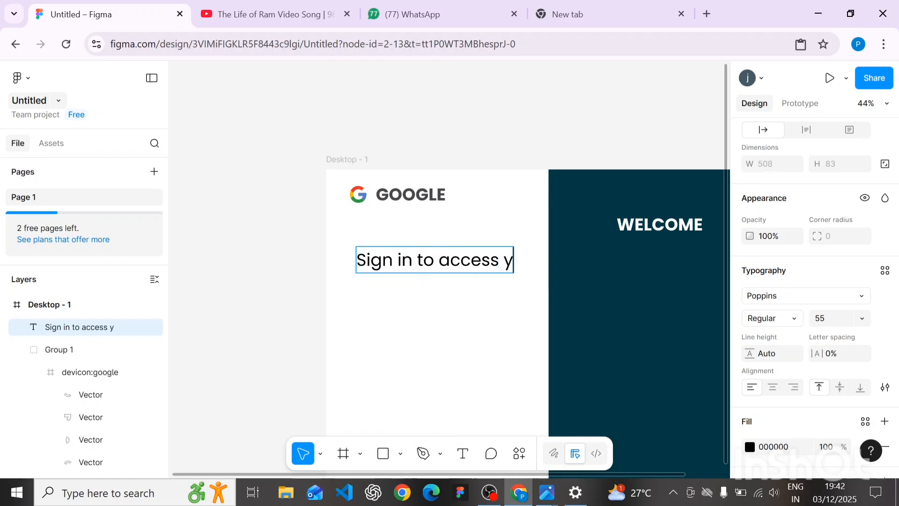
{"action": "type", "text": "our"}
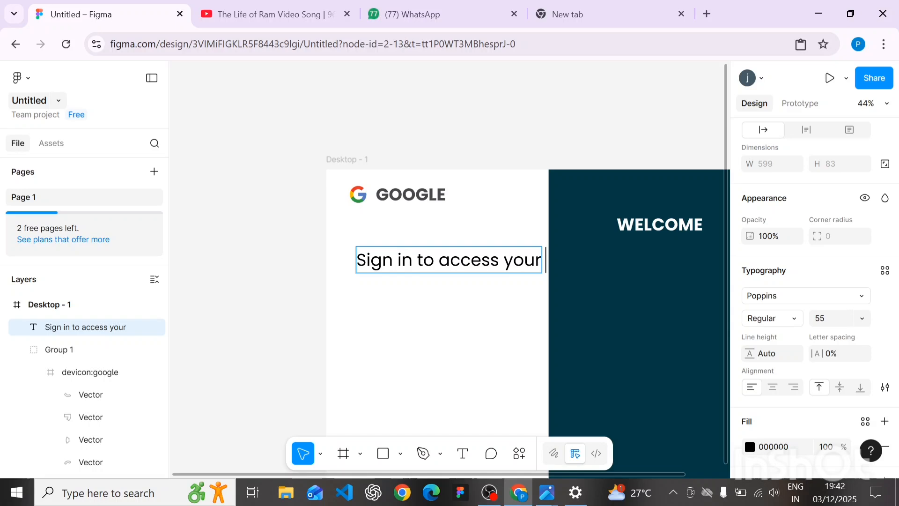
{"action": "type", "text": " das"}
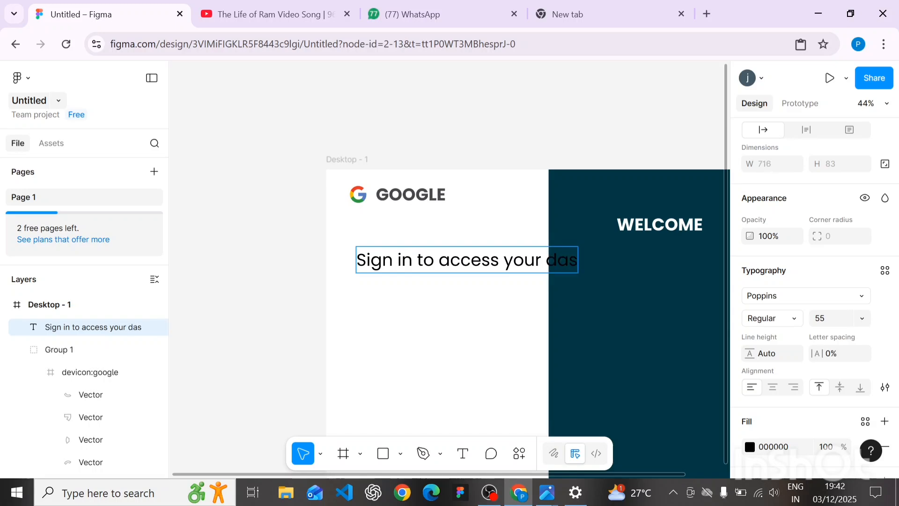
{"action": "type", "text": "hboard"}
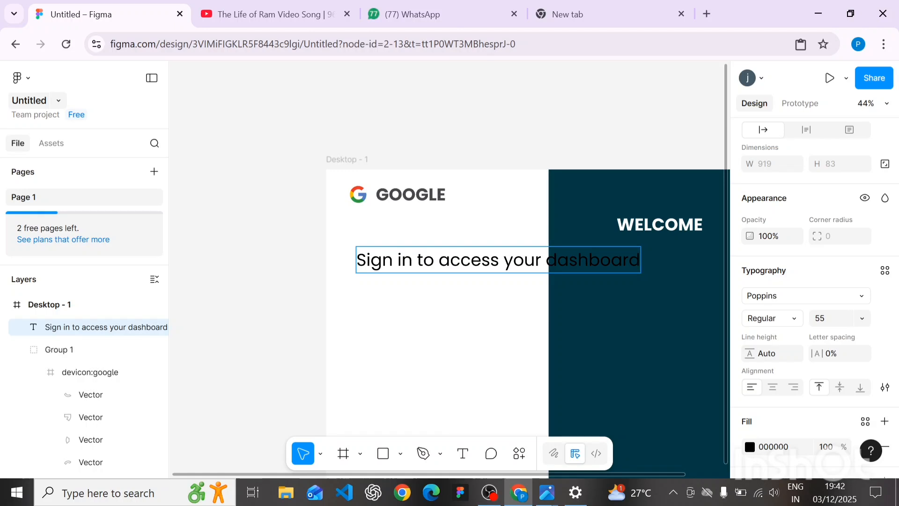
{"action": "type", "text": " and"}
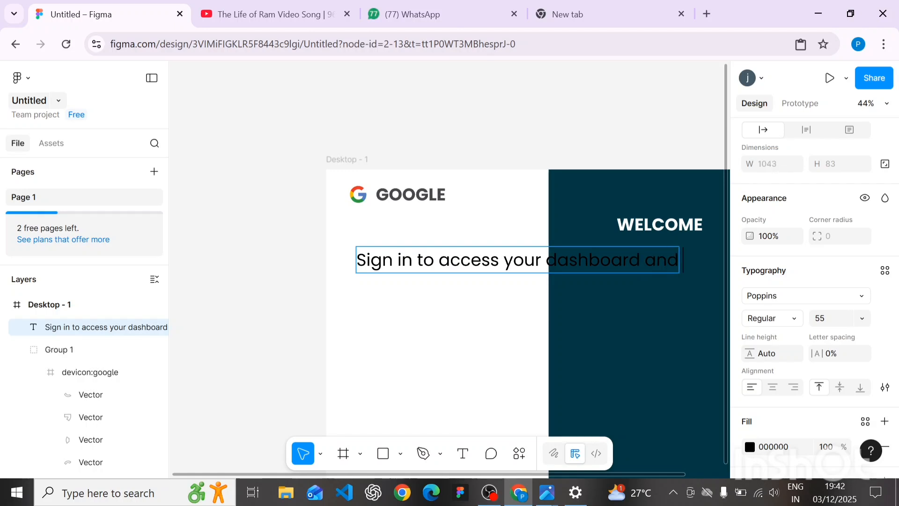
{"action": "type", "text": " co"}
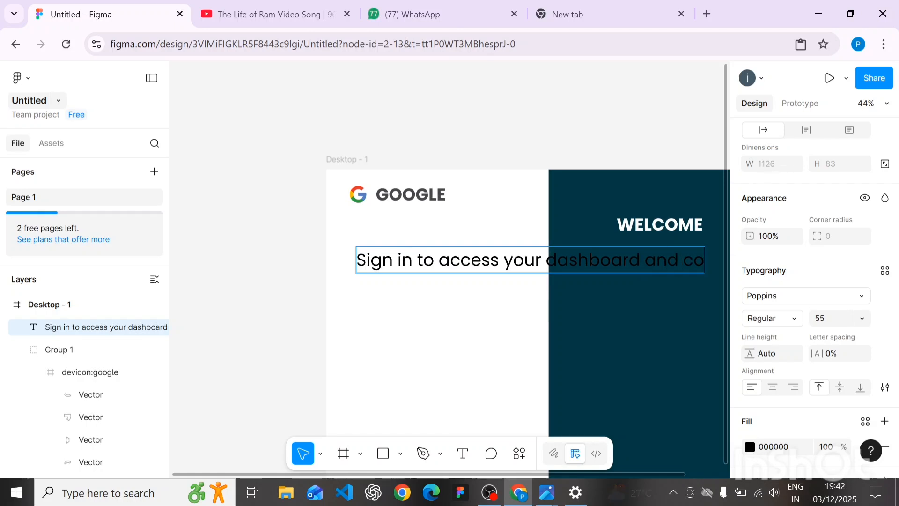
{"action": "type", "text": "nti"}
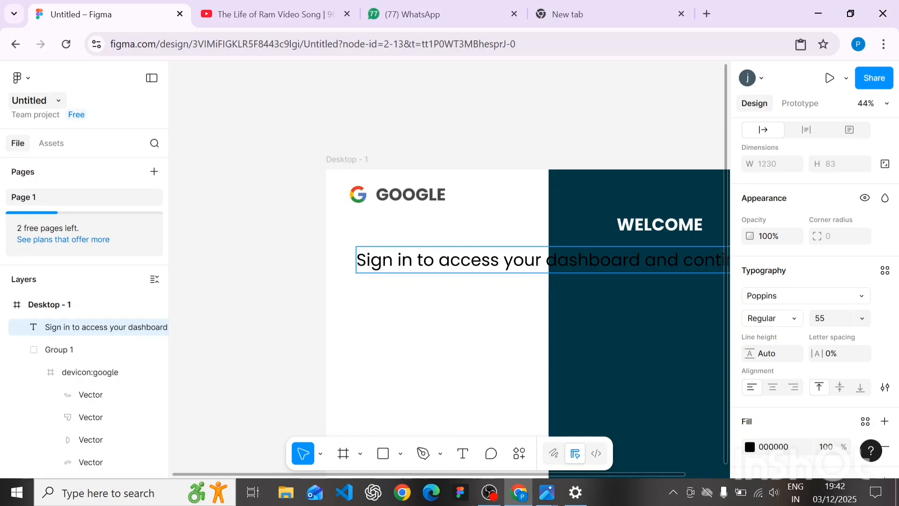
{"action": "type", "text": "nnu"}
{"action": "scroll", "coordinate": [385, 313], "scroll_direction": "down", "scroll_amount": 5}
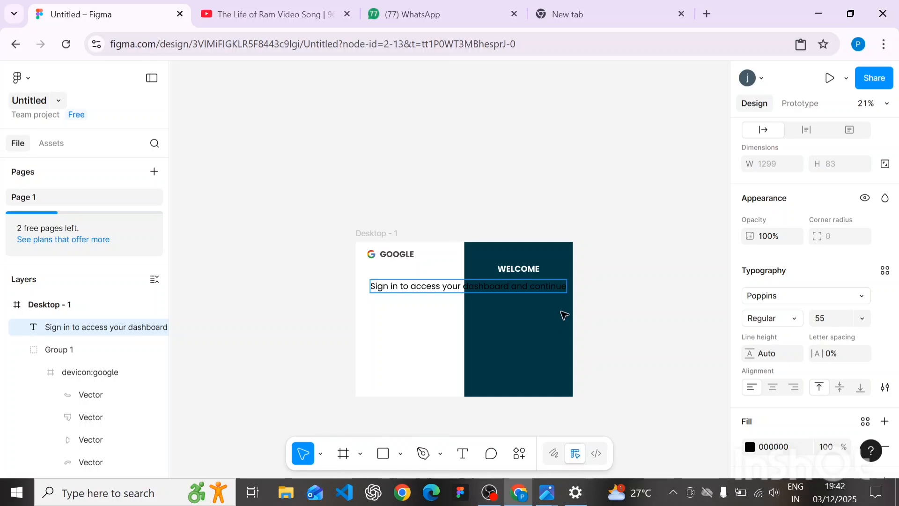
{"action": "type", "text": "optim"}
{"action": "type", "text": "izing"}
{"action": "type", "text": " you"}
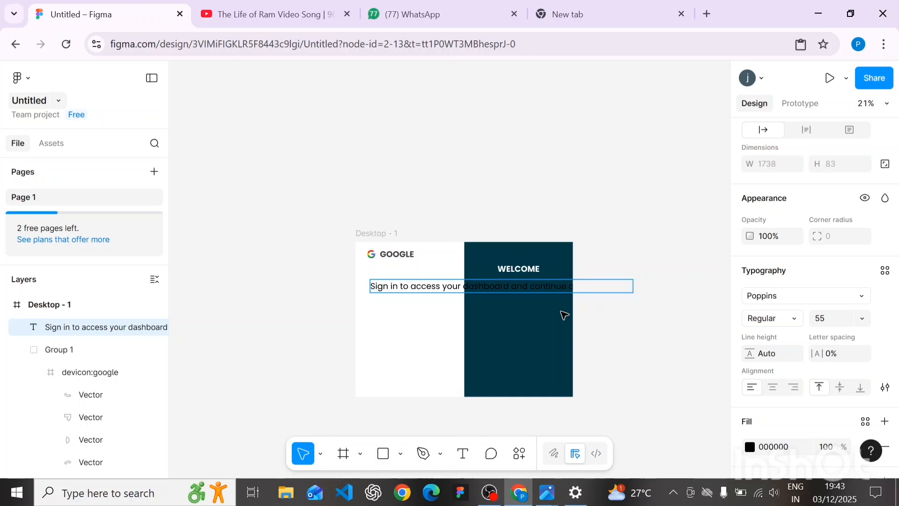
{"action": "type", "text": "proces"}
{"action": "type", "text": "s"}
{"action": "key", "text": "Escape"}
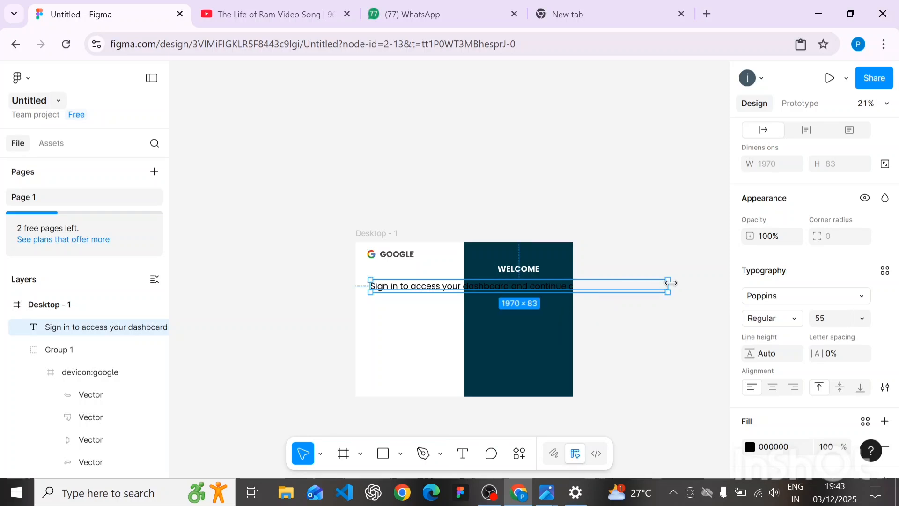
Narrow the sign-in text box to a width of 531 so it wraps, and move it to X 89, Y 178
{"action": "left_click_drag", "start_coordinate": [671, 283], "coordinate": [451, 303]}
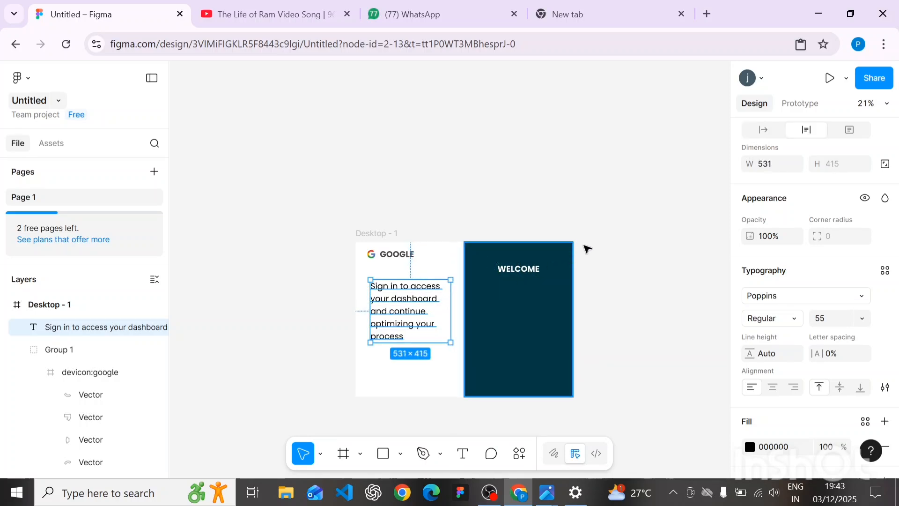
{"action": "left_click", "coordinate": [613, 243]}
{"action": "scroll", "coordinate": [375, 305], "scroll_direction": "up", "scroll_amount": 5}
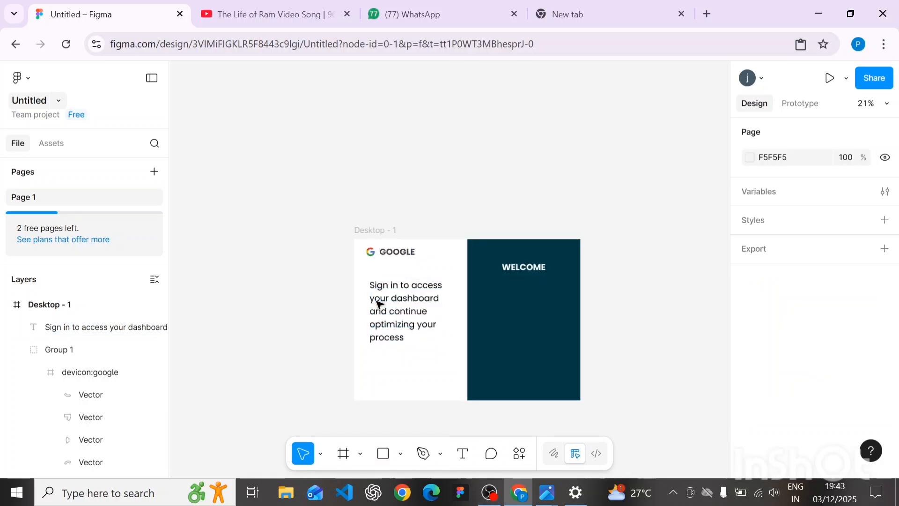
{"action": "scroll", "coordinate": [379, 303], "scroll_direction": "down", "scroll_amount": 2}
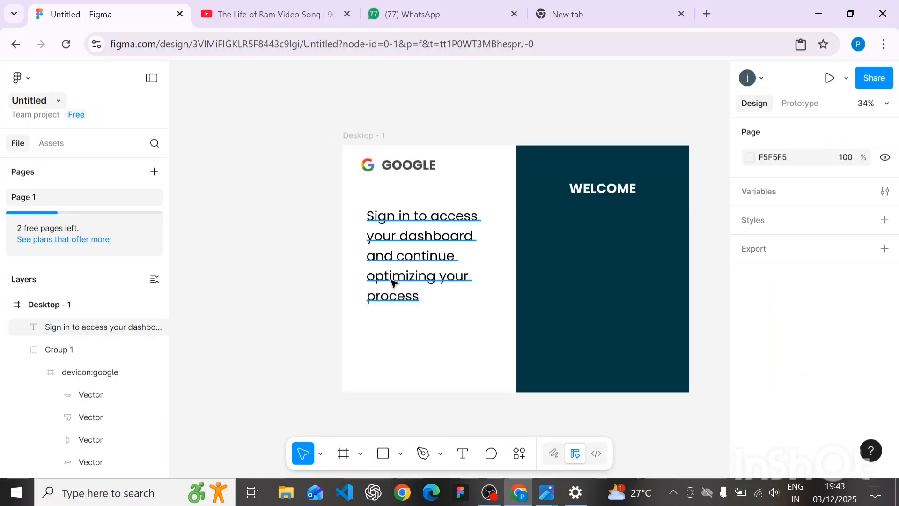
{"action": "left_click", "coordinate": [394, 281]}
{"action": "mouse_move", "coordinate": [393, 281]}
{"action": "left_mouse_down"}
{"action": "mouse_move", "coordinate": [400, 277]}
{"action": "mouse_move", "coordinate": [392, 268]}
{"action": "left_mouse_up"}
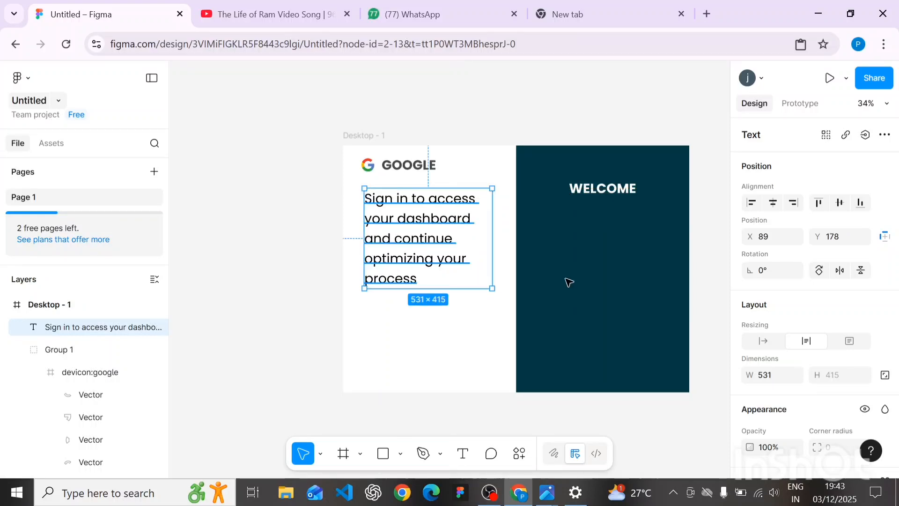
Set the font size of the sign-in text to 25
{"action": "scroll", "coordinate": [775, 309], "scroll_direction": "down", "scroll_amount": 6}
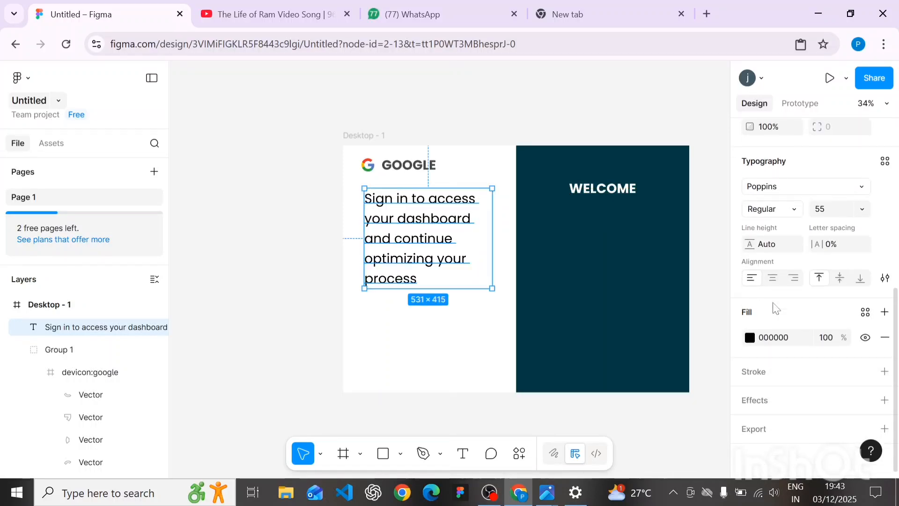
{"action": "left_click", "coordinate": [830, 210]}
{"action": "key", "text": "BackSpace"}
{"action": "key", "text": "Return"}
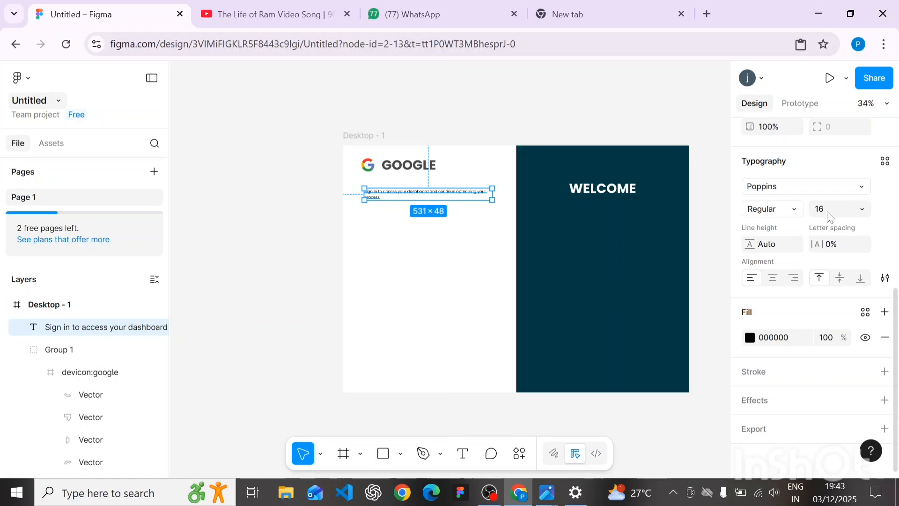
{"action": "left_click", "coordinate": [832, 213]}
{"action": "key", "text": "Up"}
{"action": "key", "text": "Up"}
{"action": "key", "text": "Up"}
{"action": "key", "text": "Up"}
{"action": "key", "text": "Up"}
{"action": "key", "text": "Up"}
{"action": "key", "text": "Up"}
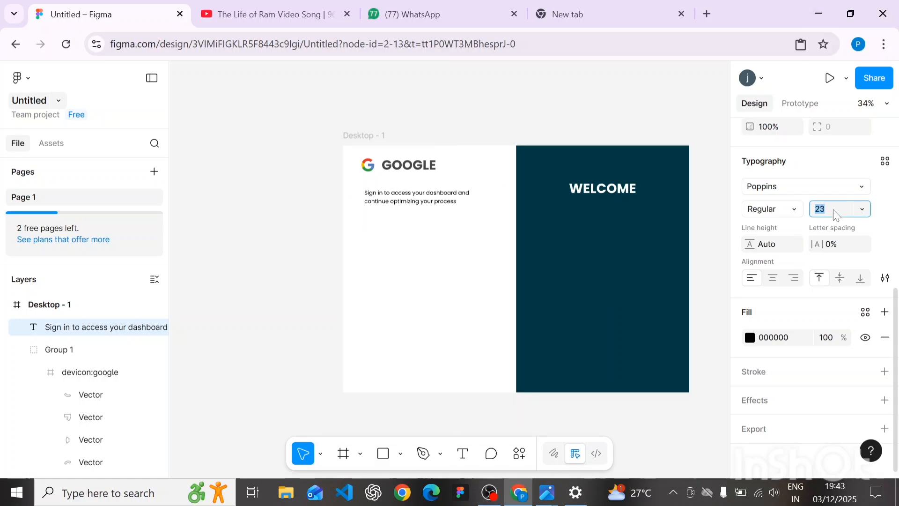
{"action": "key", "text": "Up"}
{"action": "key", "text": "Up"}
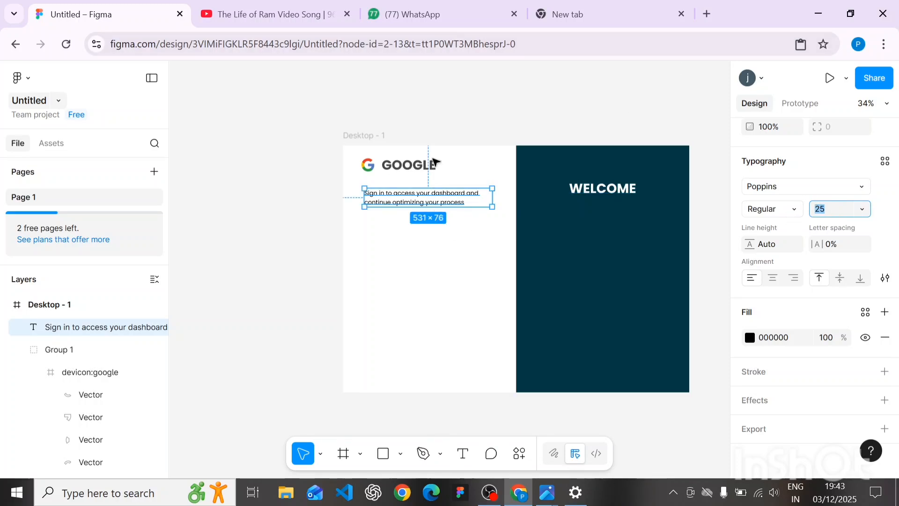
Move the sign-in text to X 76, Y 219, aligned with the left edge of the Google logo
{"action": "left_click", "coordinate": [434, 110]}
{"action": "scroll", "coordinate": [373, 186], "scroll_direction": "up", "scroll_amount": 3}
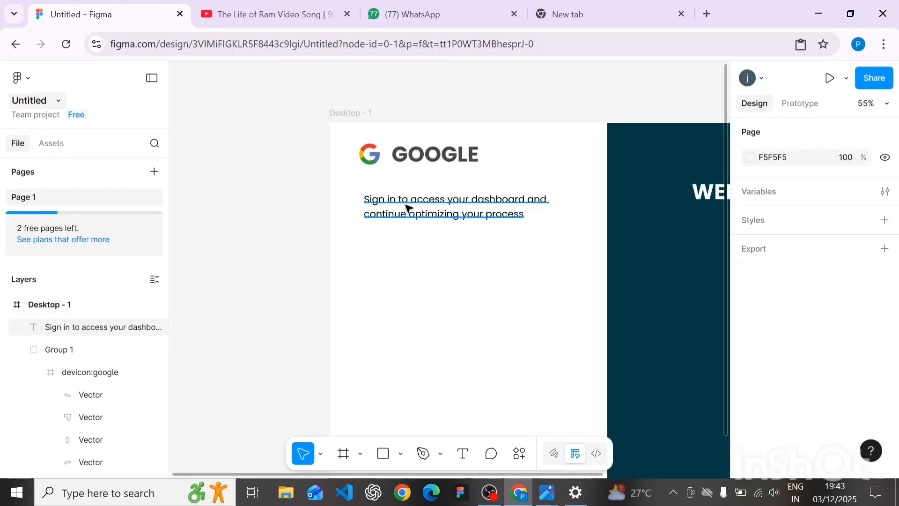
{"action": "left_click_drag", "start_coordinate": [421, 211], "coordinate": [414, 229]}
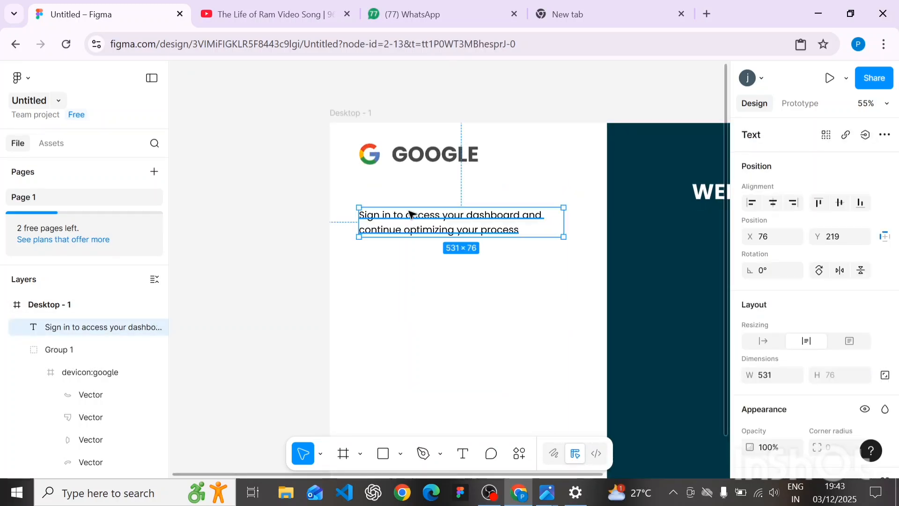
Set the spacing between the Google icon and the GOOGLE text in their group to 19, and deselect the group
{"action": "left_click", "coordinate": [401, 165]}
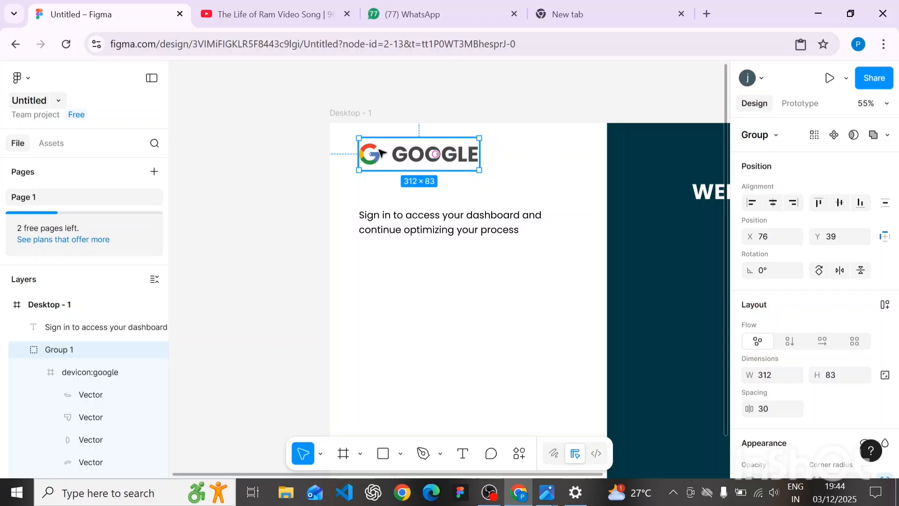
{"action": "left_click", "coordinate": [765, 410]}
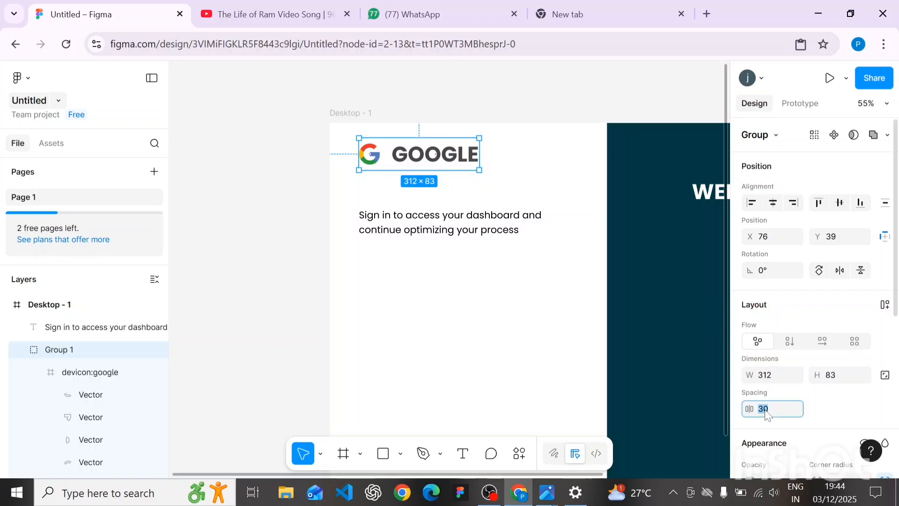
{"action": "key", "text": "Down"}
{"action": "key", "text": "Down"}
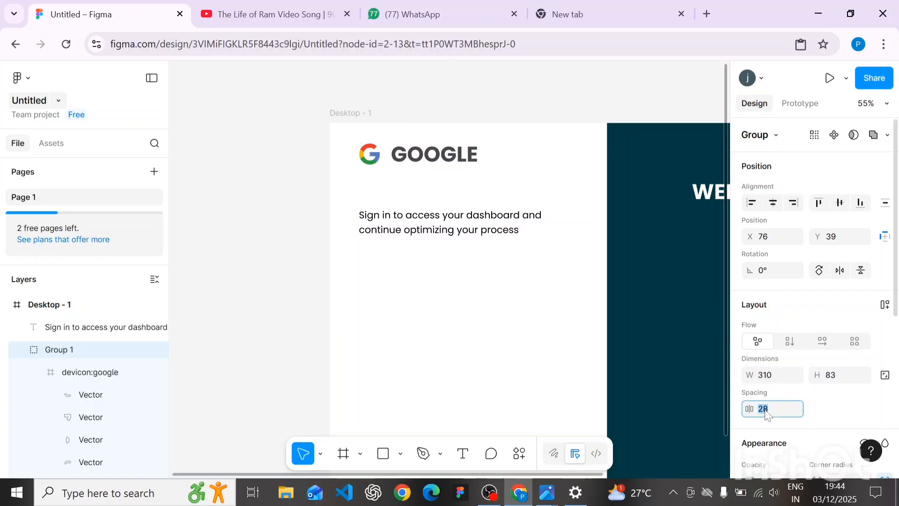
{"action": "key", "text": "Down"}
{"action": "key", "text": "Down"}
{"action": "key", "text": "Down"}
{"action": "key", "text": "Down"}
{"action": "key", "text": "Down"}
{"action": "key", "text": "Down"}
{"action": "key", "text": "Down"}
{"action": "key", "text": "Down"}
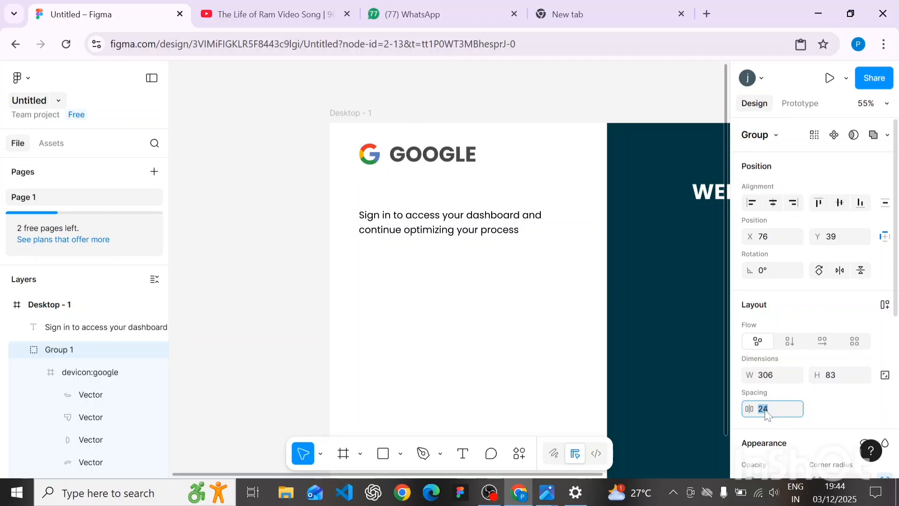
{"action": "key", "text": "Down"}
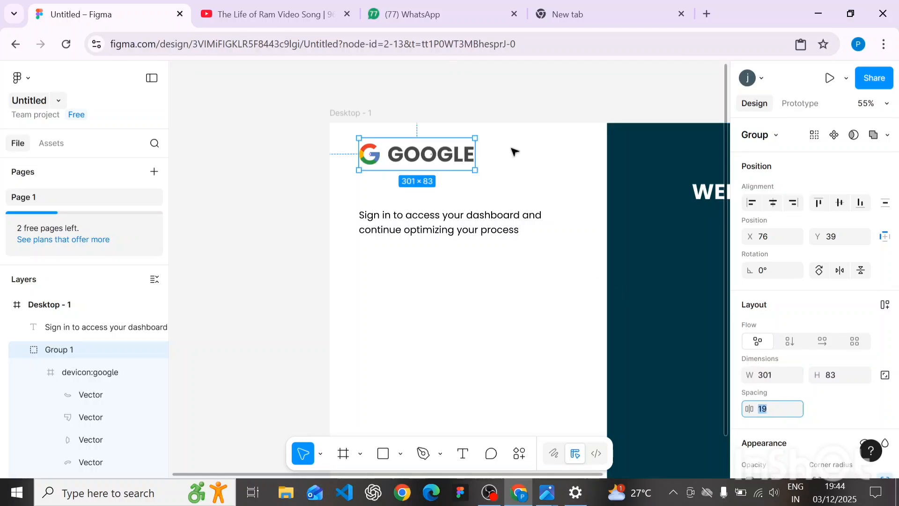
{"action": "left_click", "coordinate": [428, 107]}
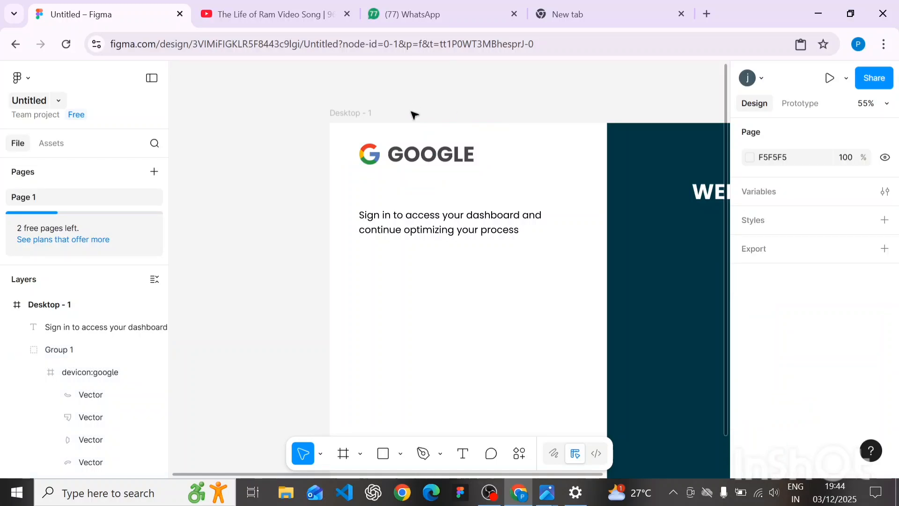
Select the GOOGLE text inside the logo group and reduce its font size to 47
{"action": "scroll", "coordinate": [429, 127], "scroll_direction": "up", "scroll_amount": 1}
{"action": "scroll", "coordinate": [430, 126], "scroll_direction": "up", "scroll_amount": 2}
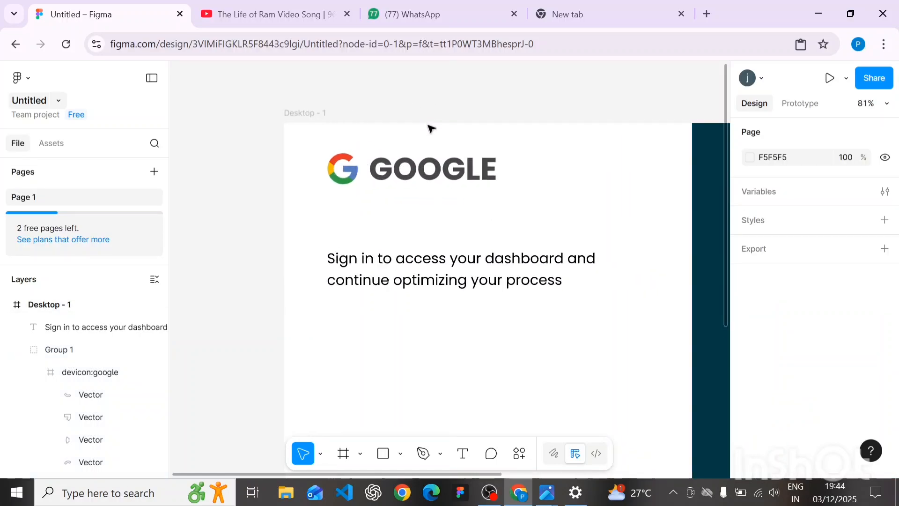
{"action": "left_click", "coordinate": [428, 187]}
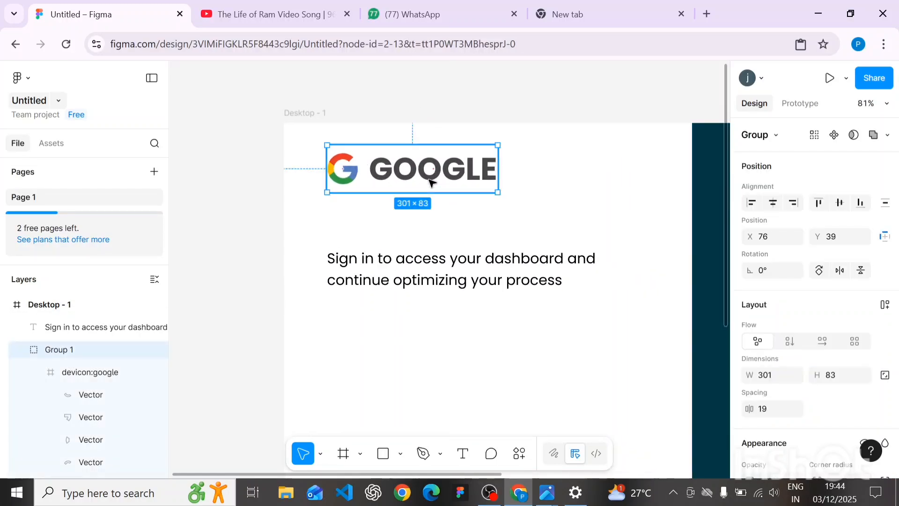
{"action": "double_click", "coordinate": [431, 183]}
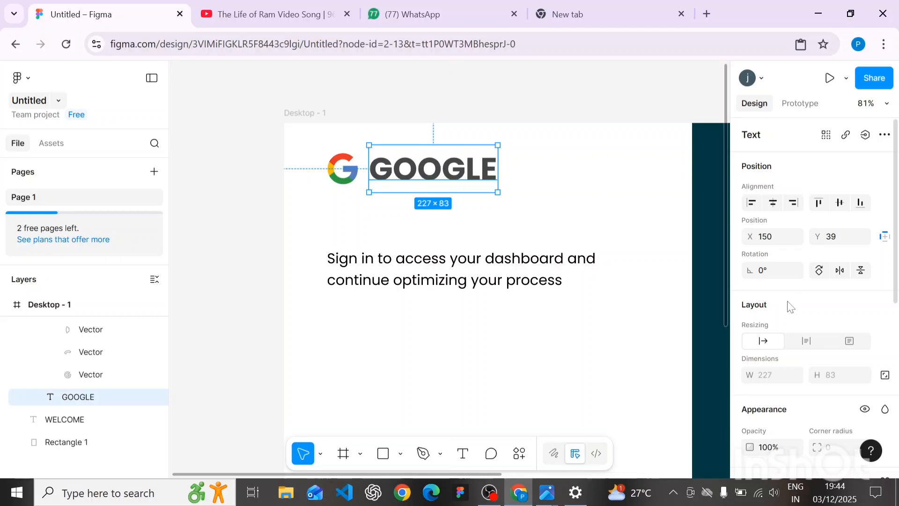
{"action": "scroll", "coordinate": [786, 305], "scroll_direction": "down", "scroll_amount": 5}
{"action": "left_click", "coordinate": [824, 322]}
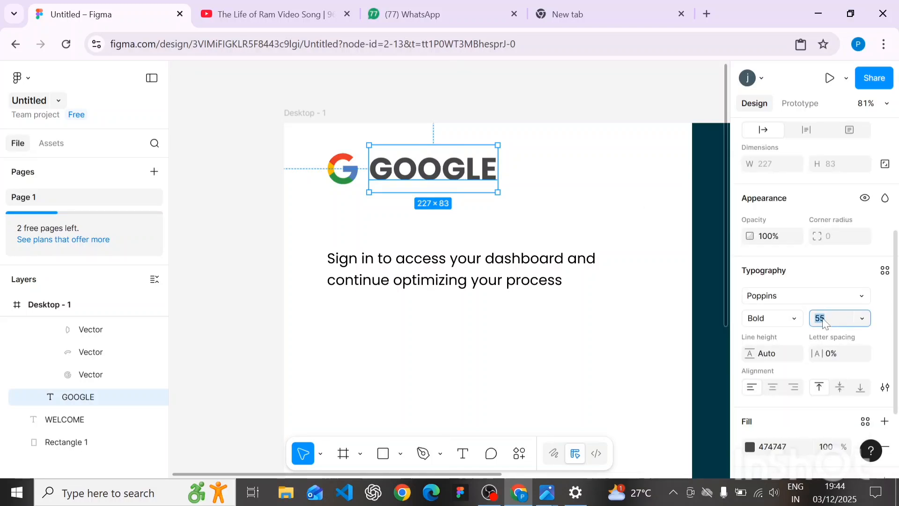
{"action": "key", "text": "Down"}
{"action": "key", "text": "Down"}
{"action": "key", "text": "Down"}
{"action": "key", "text": "Down"}
{"action": "key", "text": "Down"}
{"action": "key", "text": "Down"}
{"action": "key", "text": "Down"}
{"action": "key", "text": "Down"}
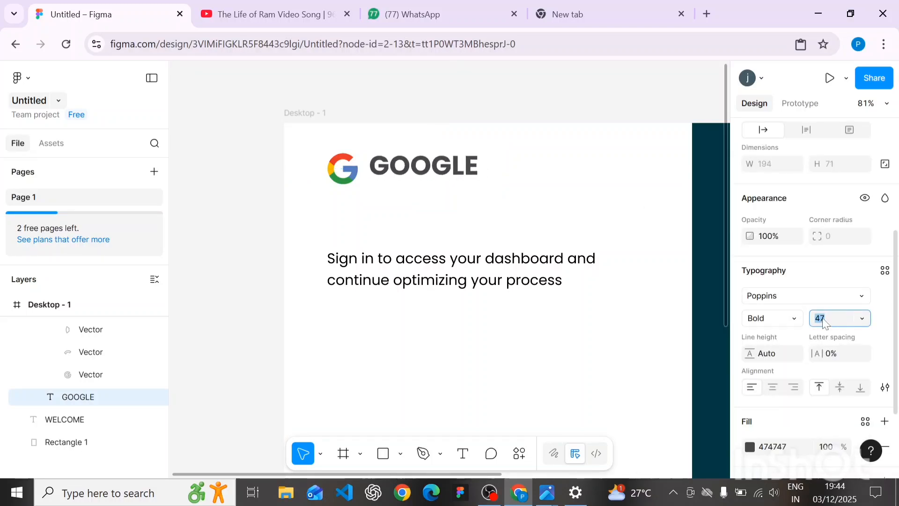
Move the GOOGLE text inside the logo group down to Y 43, level with the Google icon, and deselect it
{"action": "left_click", "coordinate": [403, 76]}
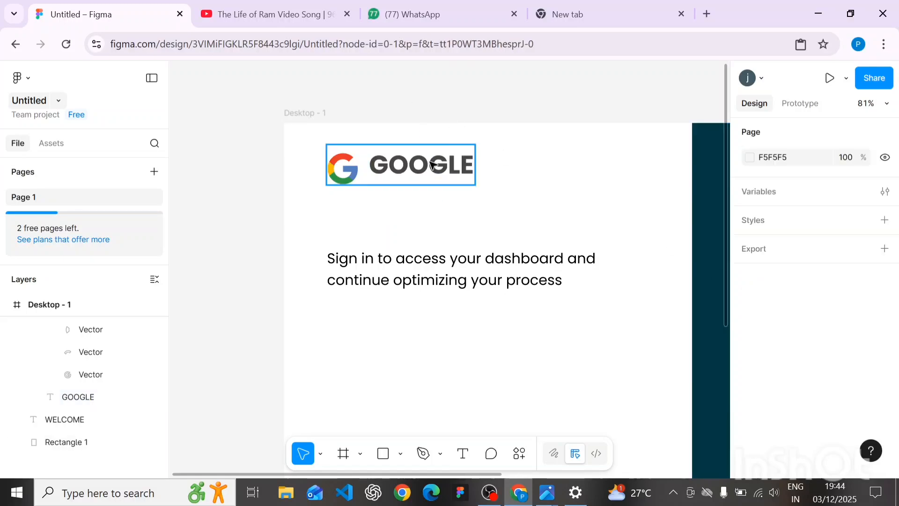
{"action": "double_click", "coordinate": [430, 165]}
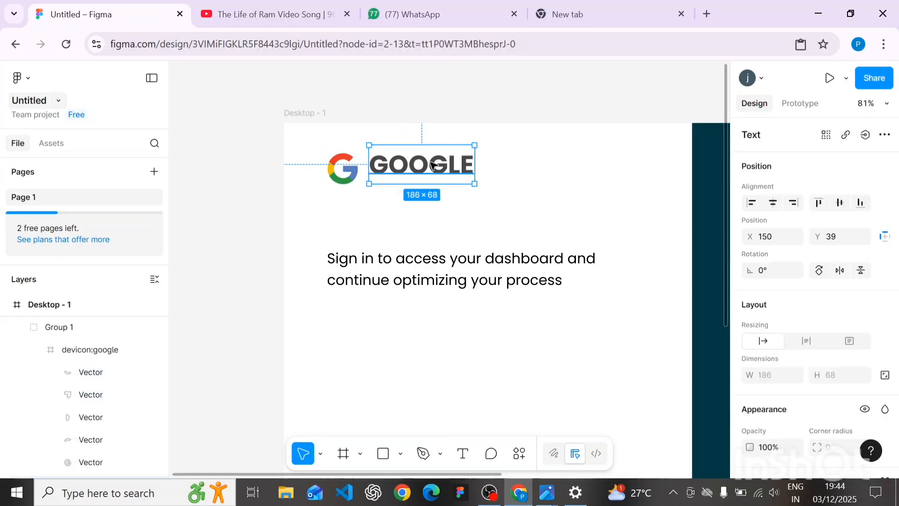
{"action": "key", "text": "Down"}
{"action": "key", "text": "Down"}
{"action": "key", "text": "Down"}
{"action": "key", "text": "Down"}
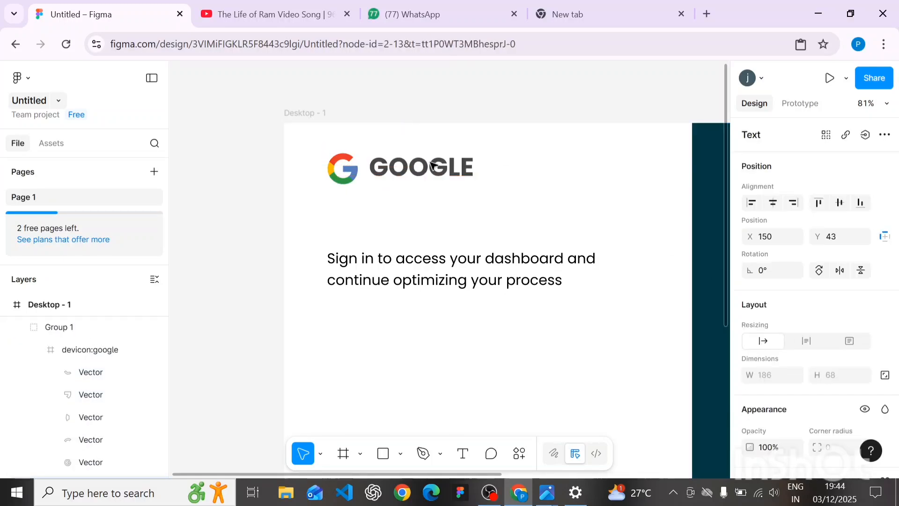
{"action": "left_click", "coordinate": [503, 222]}
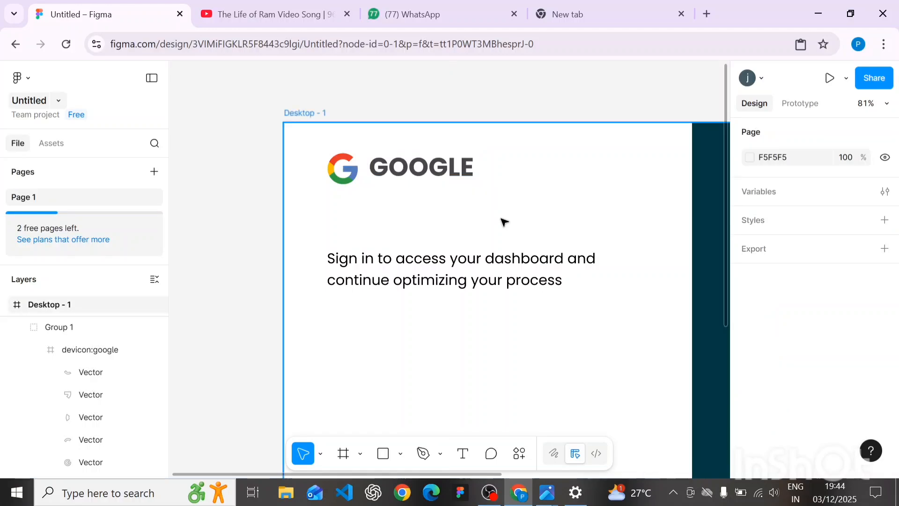
{"action": "scroll", "coordinate": [504, 222], "scroll_direction": "down", "scroll_amount": 3}
{"action": "scroll", "coordinate": [503, 221], "scroll_direction": "right", "scroll_amount": 2}
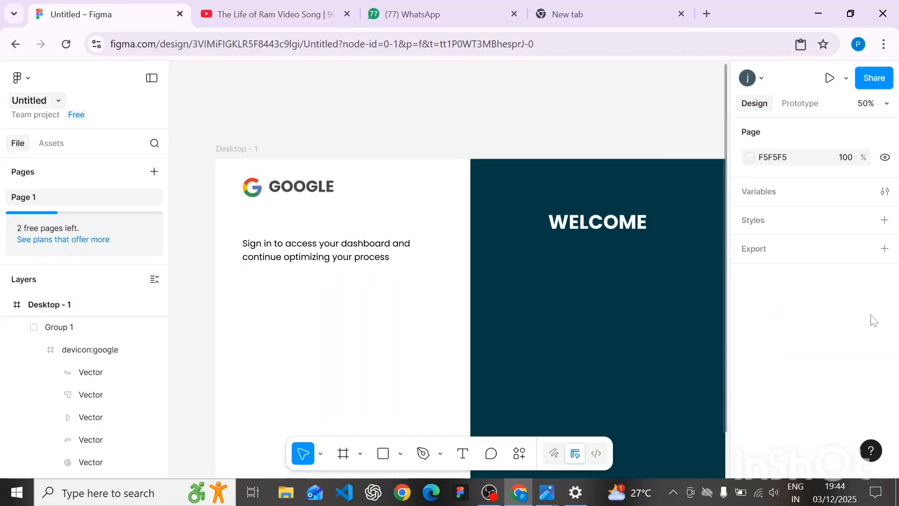
{"action": "left_click", "coordinate": [288, 258]}
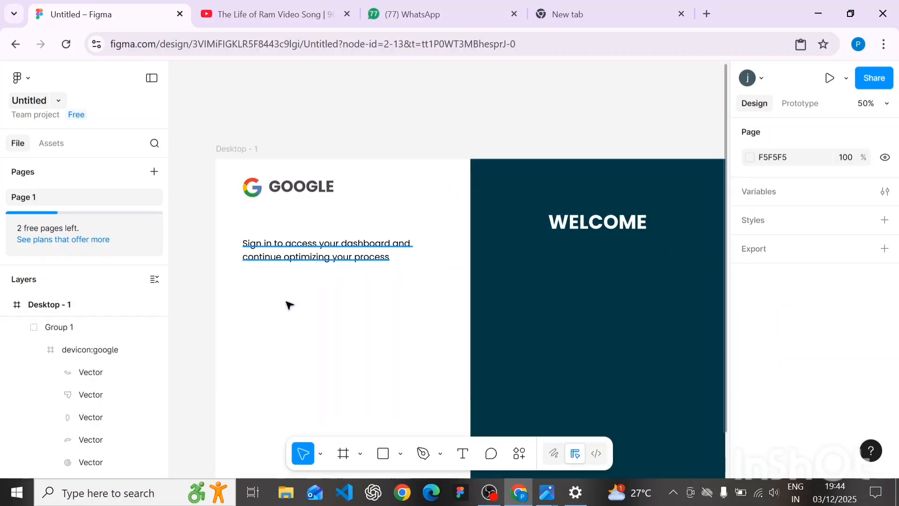
{"action": "scroll", "coordinate": [289, 307], "scroll_direction": "down", "scroll_amount": 2}
{"action": "scroll", "coordinate": [289, 309], "scroll_direction": "down", "scroll_amount": 3}
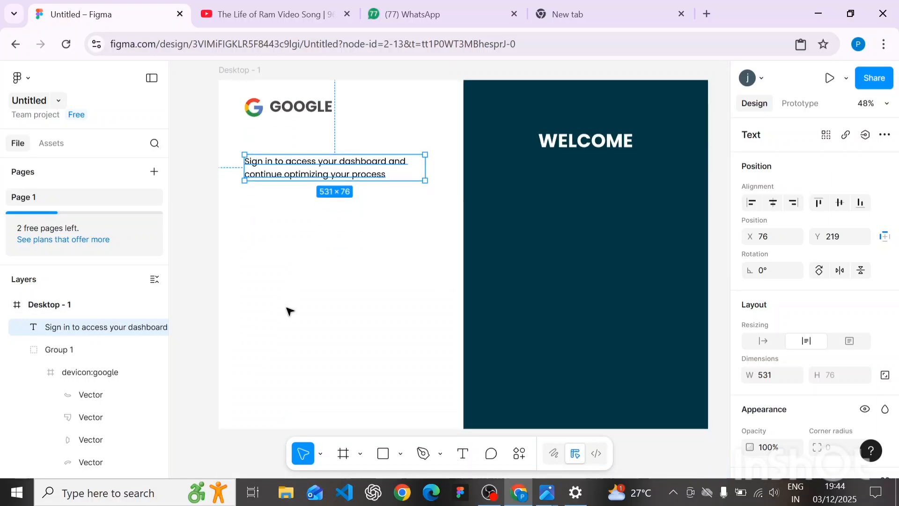
{"action": "left_click", "coordinate": [196, 305]}
{"action": "scroll", "coordinate": [331, 220], "scroll_direction": "up", "scroll_amount": 1}
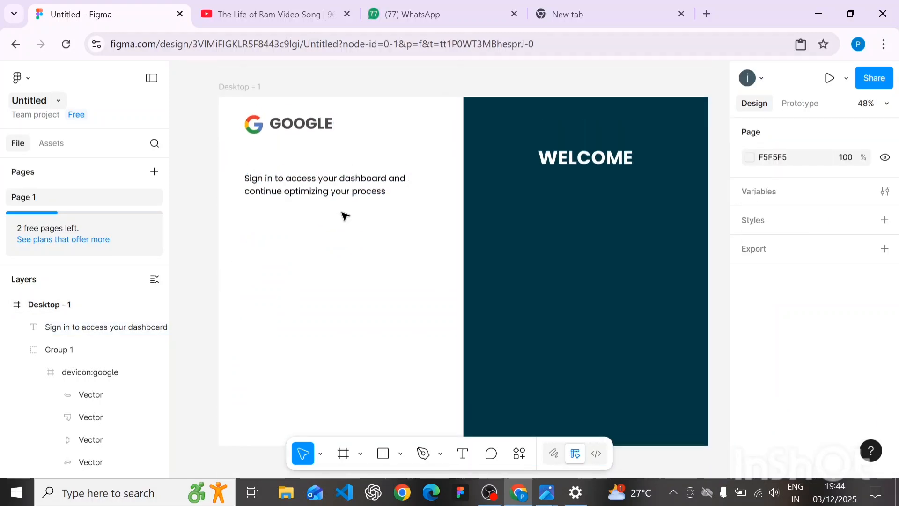
Add a text layer reading "Email" on the white half below the sign-in text
{"action": "scroll", "coordinate": [324, 227], "scroll_direction": "up", "scroll_amount": 2}
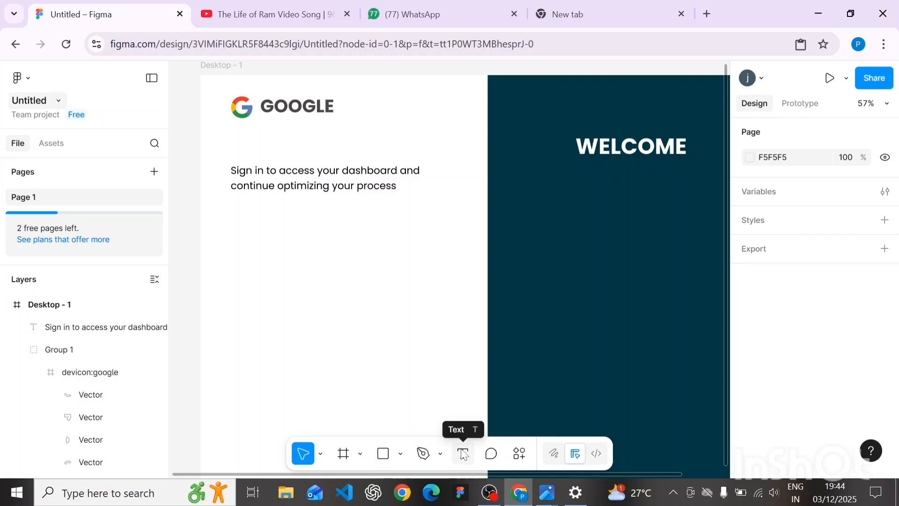
{"action": "left_click", "coordinate": [462, 453]}
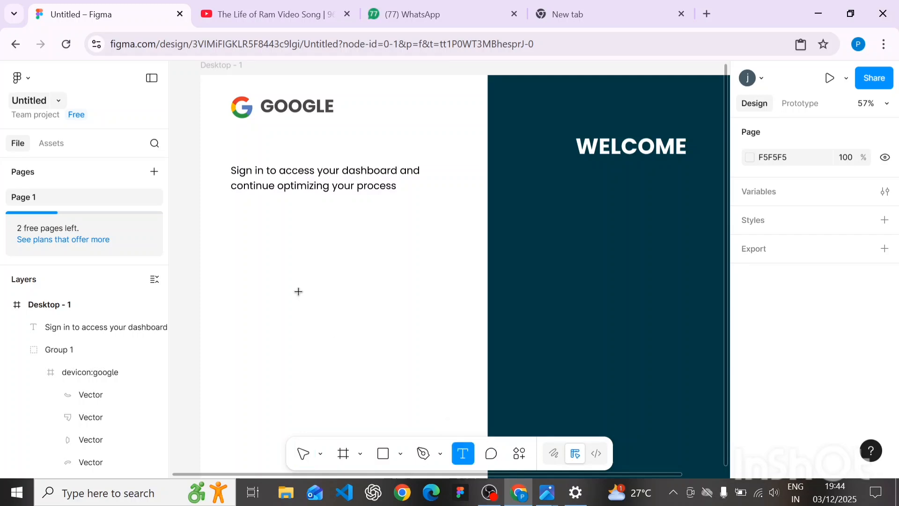
{"action": "left_click", "coordinate": [234, 234]}
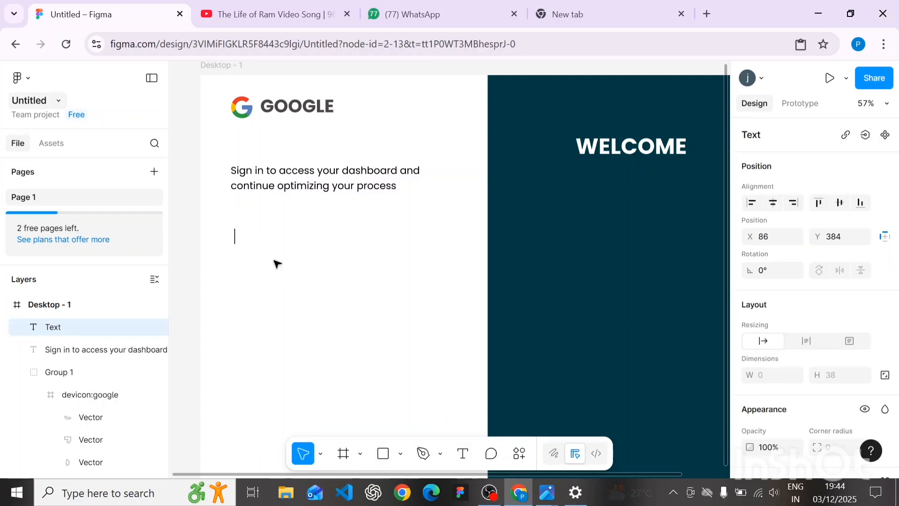
{"action": "type", "text": "Emaik"}
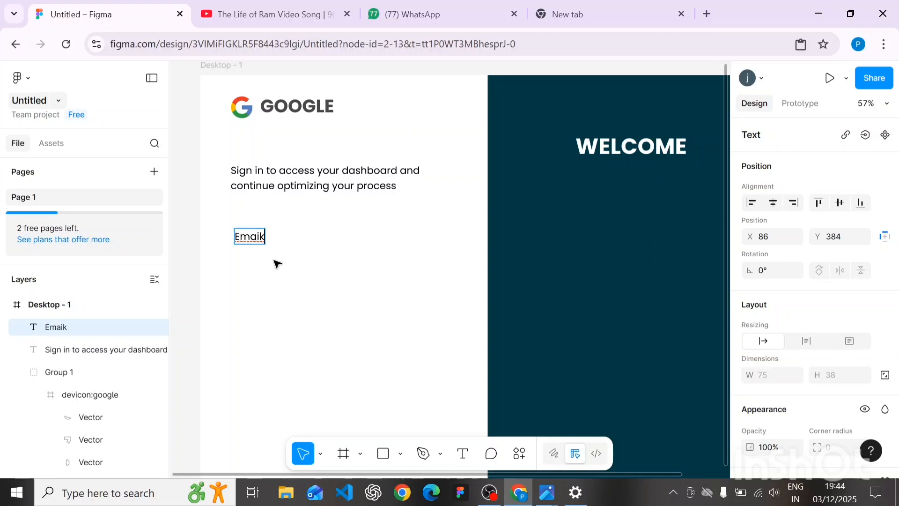
{"action": "key", "text": "BackSpace"}
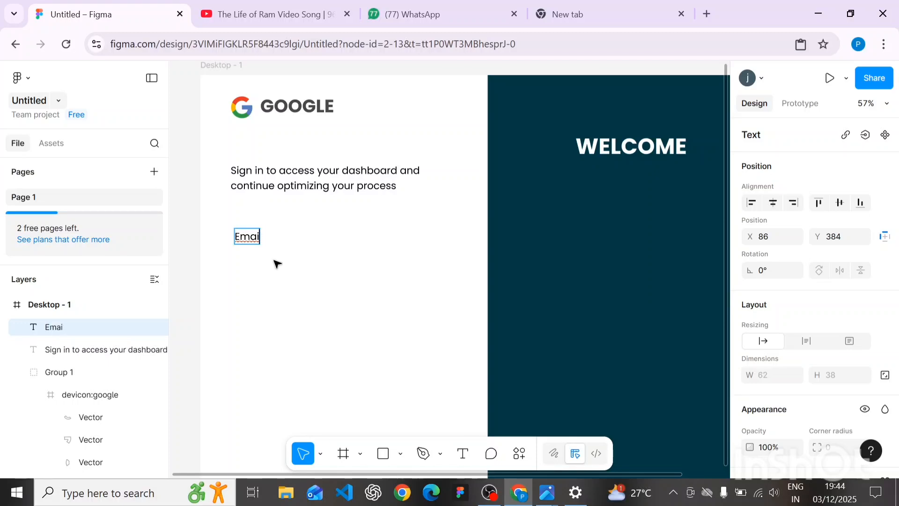
{"action": "type", "text": "l"}
{"action": "key", "text": "Escape"}
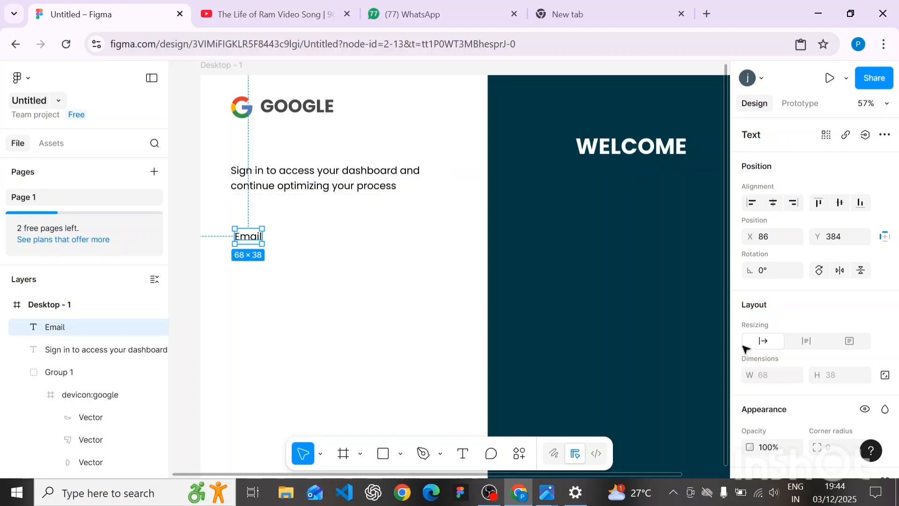
Set the Email label's font weight to Medium and its size to 28, and deselect it
{"action": "scroll", "coordinate": [744, 348], "scroll_direction": "down", "scroll_amount": 5}
{"action": "left_click", "coordinate": [770, 315]}
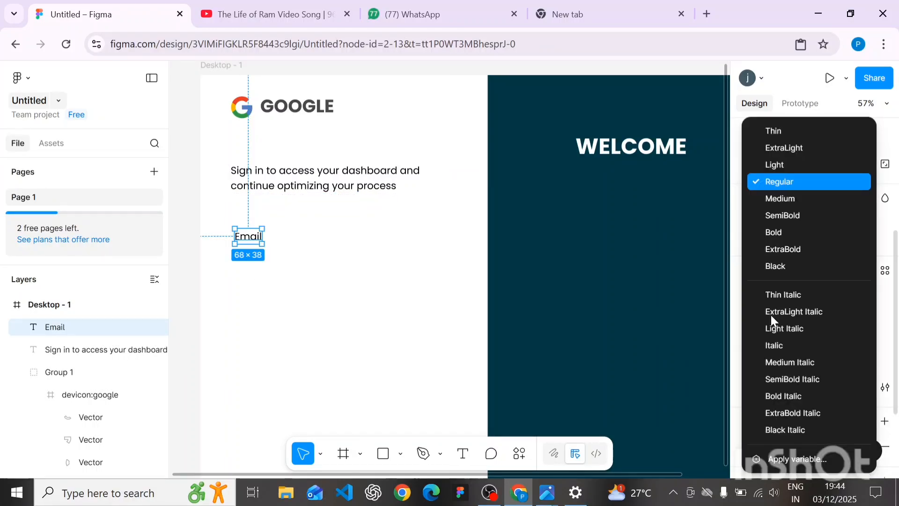
{"action": "left_click", "coordinate": [778, 198]}
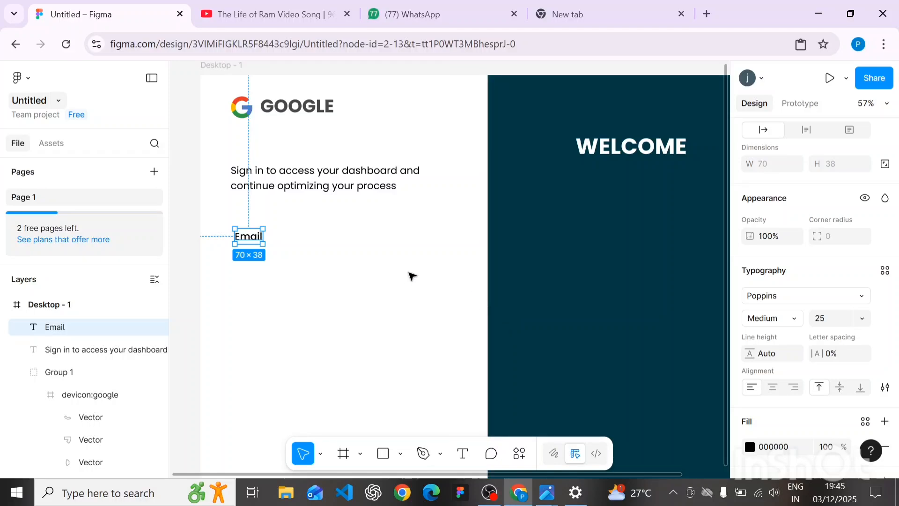
{"action": "left_click", "coordinate": [833, 327]}
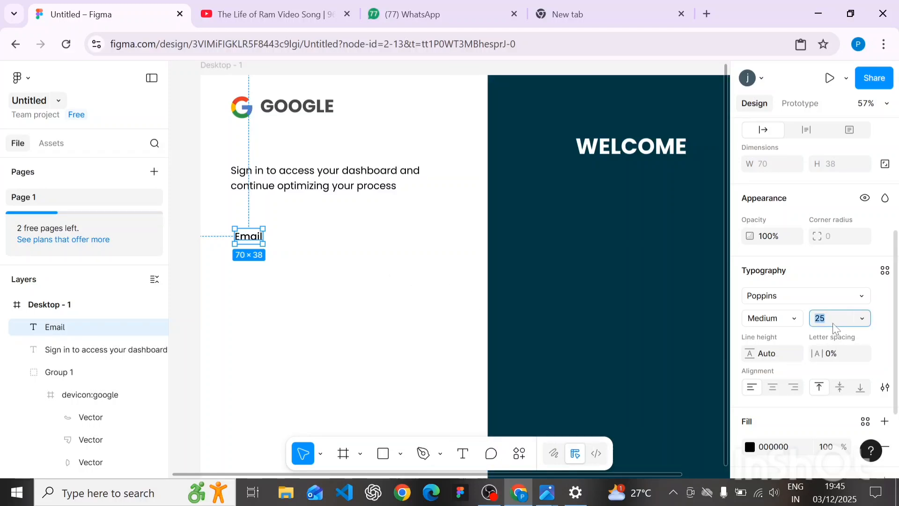
{"action": "key", "text": "Up"}
{"action": "key", "text": "Up"}
{"action": "key", "text": "Up"}
{"action": "key", "text": "Up"}
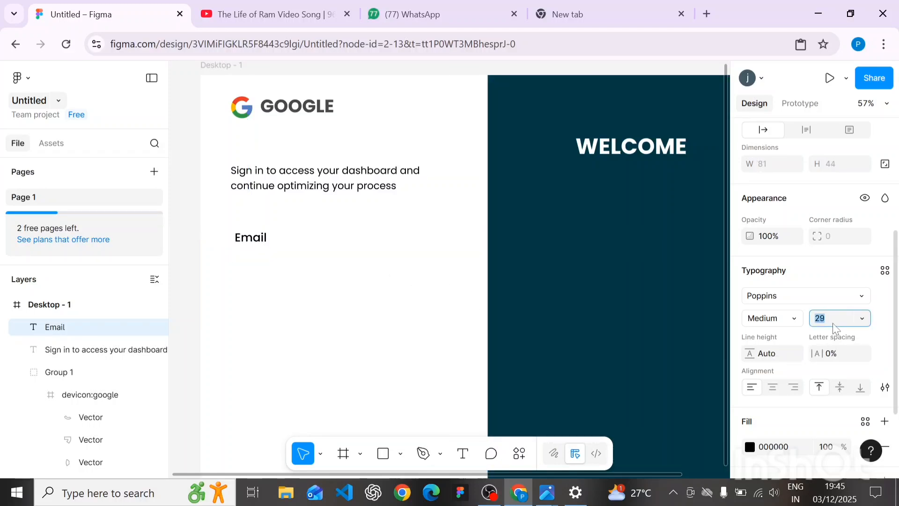
{"action": "key", "text": "Down"}
{"action": "left_click", "coordinate": [290, 252]}
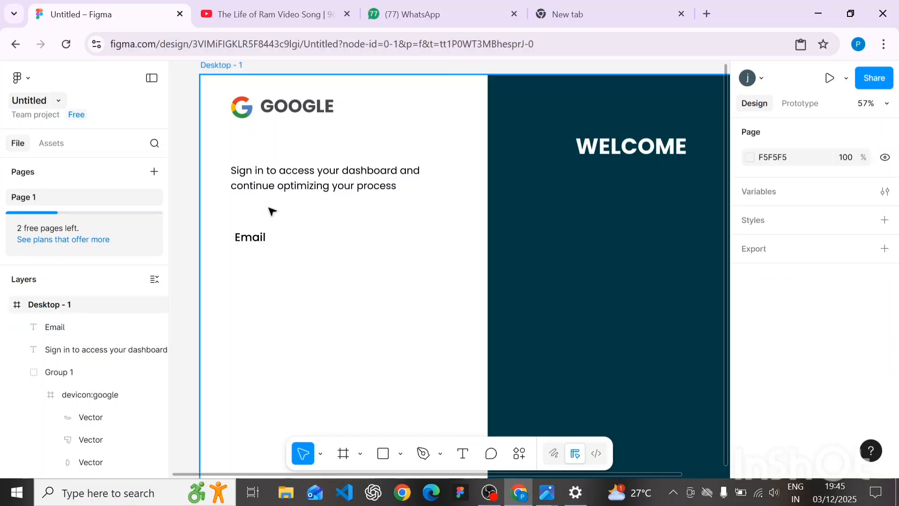
Move the Email label to X 79, Y 387, roughly in line with the left edge of the sign-in text
{"action": "scroll", "coordinate": [270, 207], "scroll_direction": "up", "scroll_amount": 3}
{"action": "left_click", "coordinate": [255, 245]}
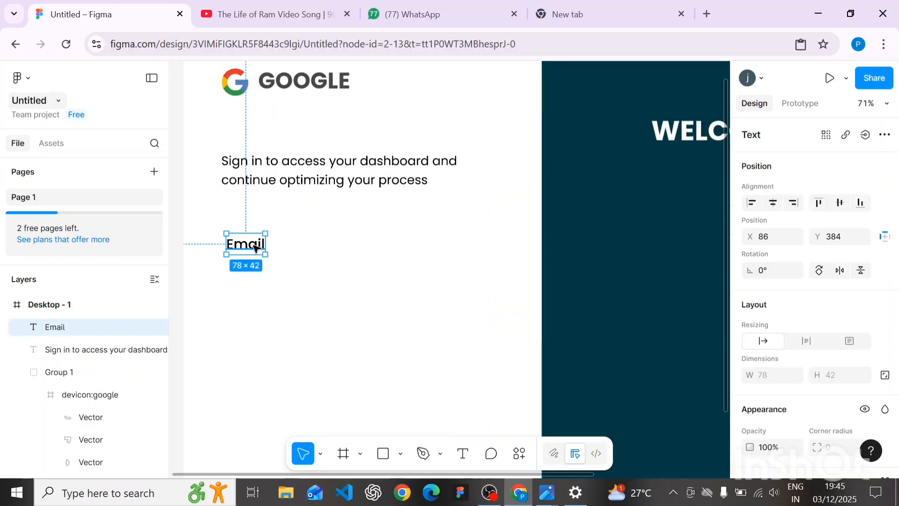
{"action": "mouse_move", "coordinate": [255, 245]}
{"action": "left_mouse_down"}
{"action": "mouse_move", "coordinate": [259, 254]}
{"action": "mouse_move", "coordinate": [252, 248]}
{"action": "left_mouse_up"}
{"action": "scroll", "coordinate": [252, 249], "scroll_direction": "down", "scroll_amount": 2}
{"action": "scroll", "coordinate": [252, 248], "scroll_direction": "down", "scroll_amount": 1, "text": "ctrl"}
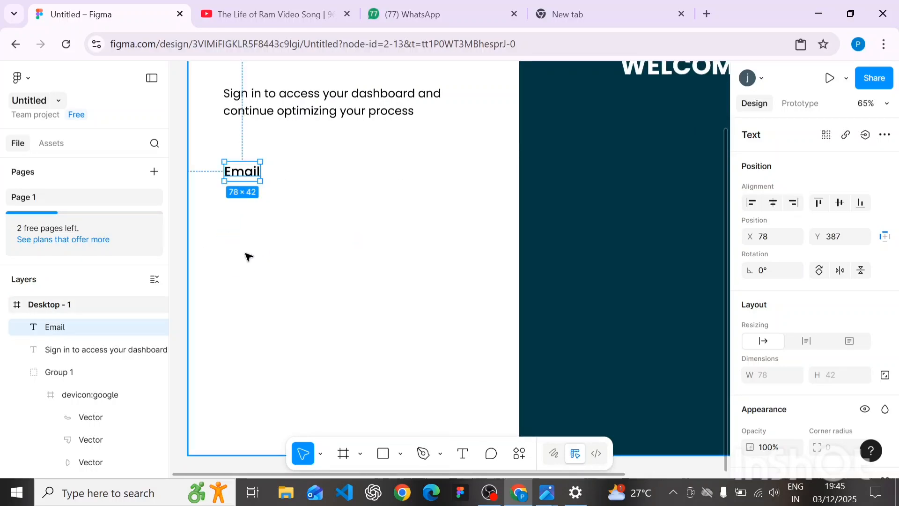
{"action": "scroll", "coordinate": [248, 256], "scroll_direction": "down", "scroll_amount": 2, "text": "ctrl"}
{"action": "left_click", "coordinate": [248, 256]}
{"action": "left_click", "coordinate": [244, 191]}
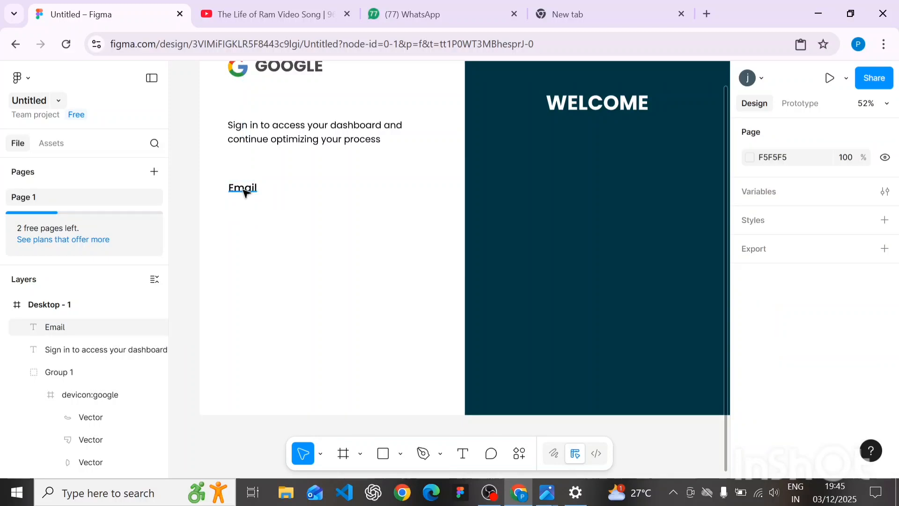
{"action": "left_click_drag", "start_coordinate": [244, 191], "coordinate": [244, 192]}
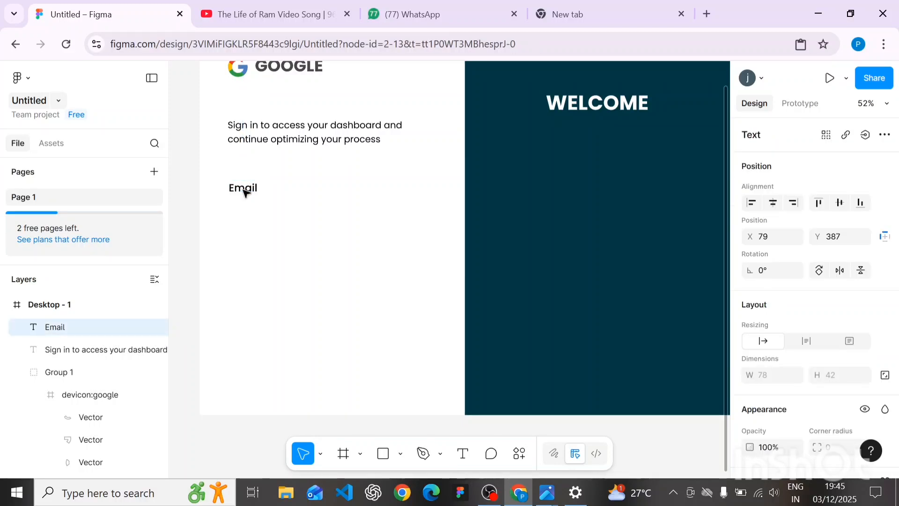
{"action": "left_click", "coordinate": [244, 191]}
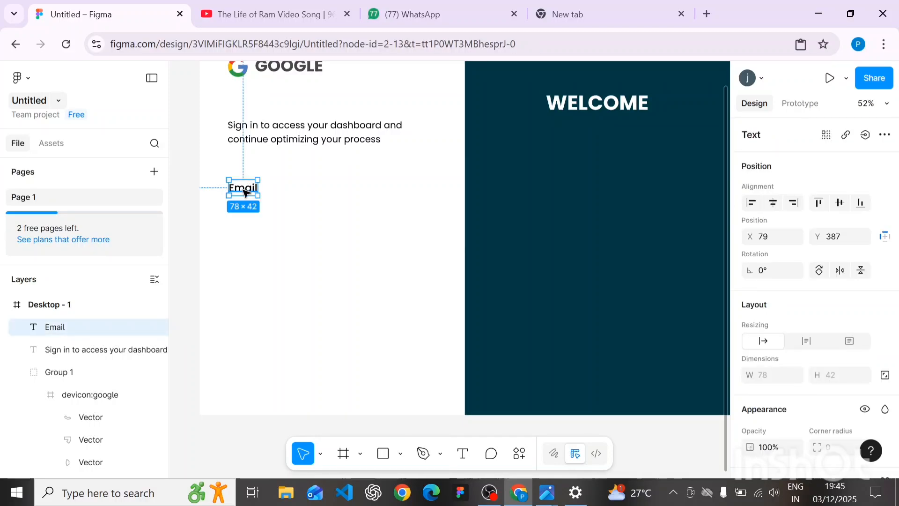
Move the sign-in text up to Y 199 and the Email label to Y 385
{"action": "scroll", "coordinate": [314, 139], "scroll_direction": "down", "scroll_amount": 2}
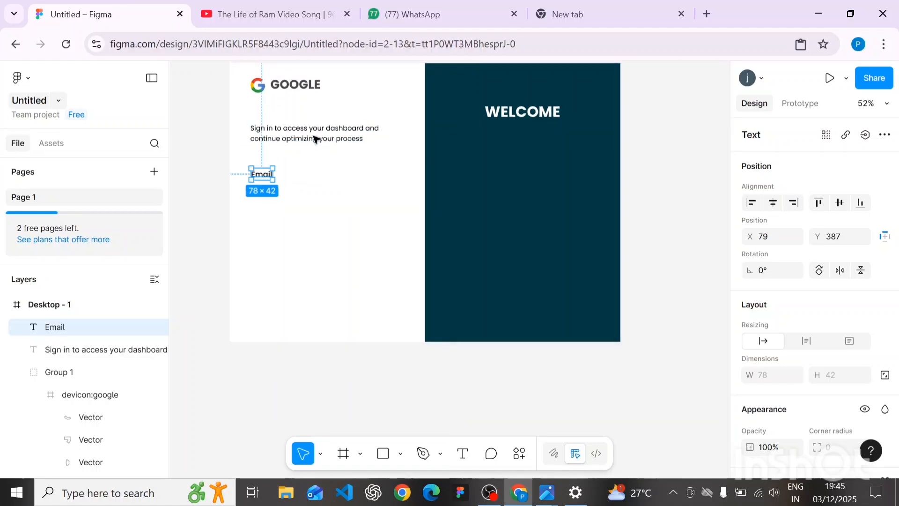
{"action": "left_click", "coordinate": [316, 139]}
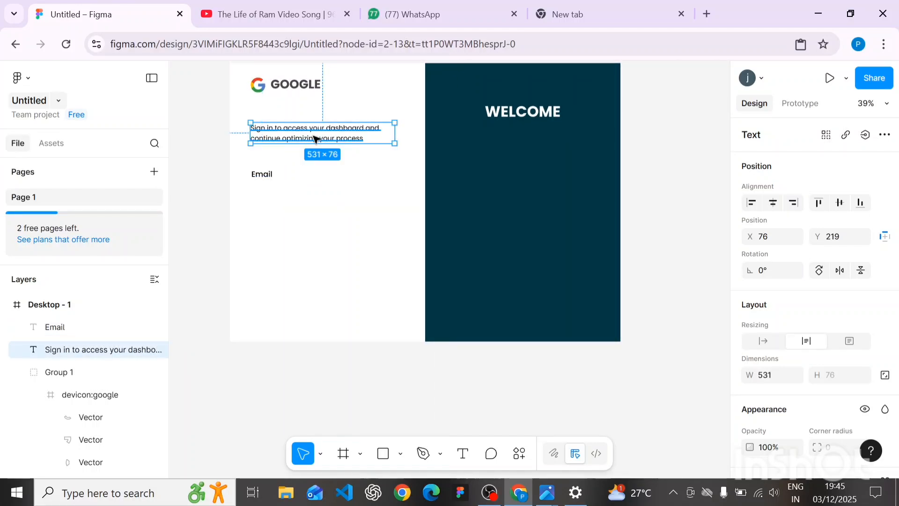
{"action": "left_click_drag", "start_coordinate": [316, 139], "coordinate": [314, 135]}
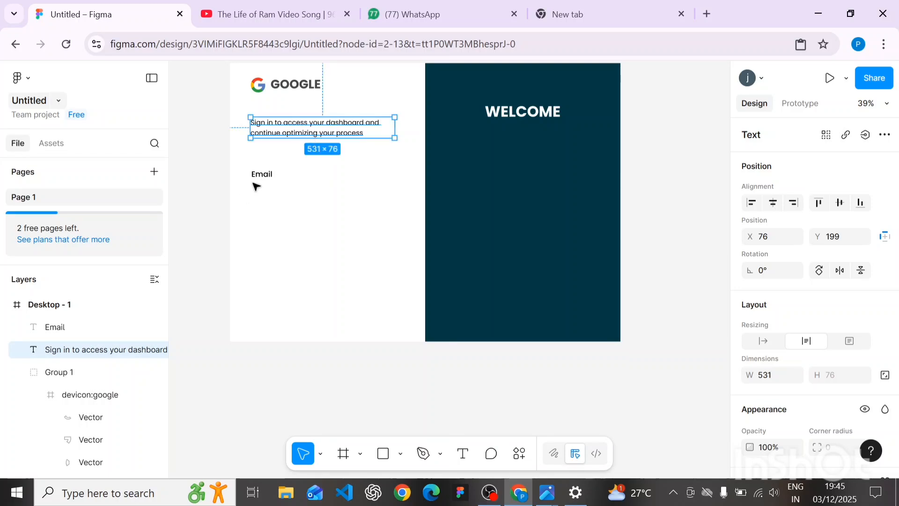
{"action": "left_click_drag", "start_coordinate": [260, 177], "coordinate": [260, 178]}
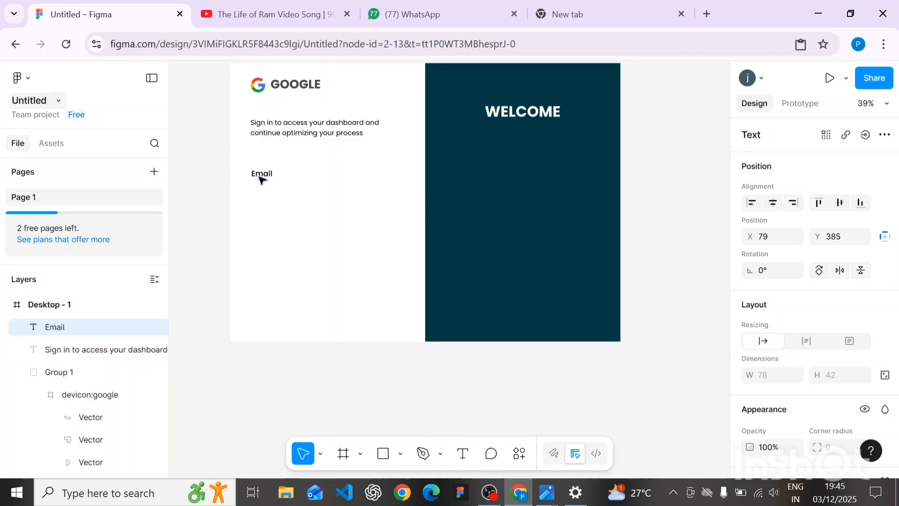
Insert a 100 × 100 rectangle and place it just below the Email label at X 80, Y 442
{"action": "left_click", "coordinate": [401, 453]}
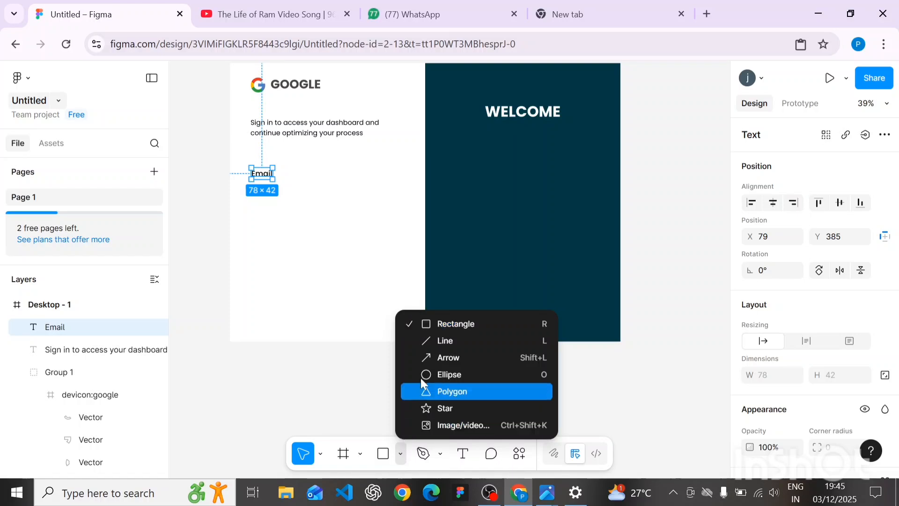
{"action": "left_click", "coordinate": [448, 324]}
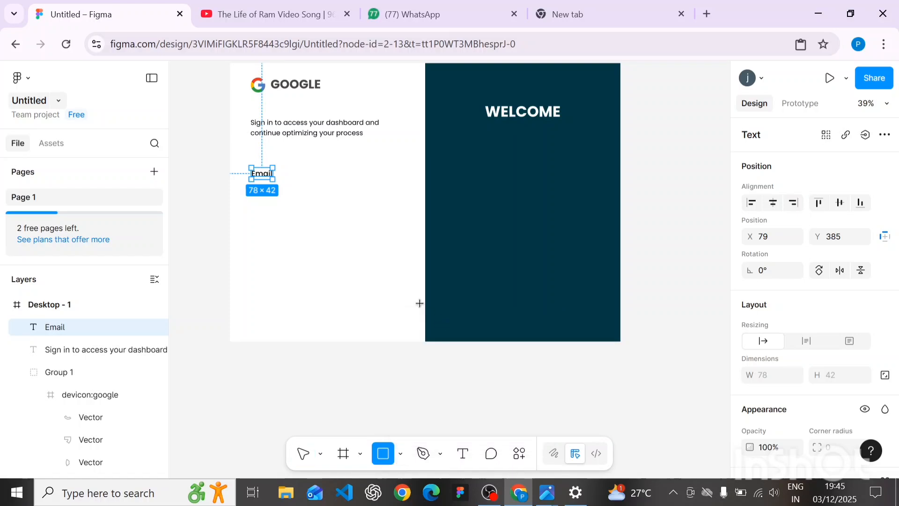
{"action": "left_click", "coordinate": [276, 201]}
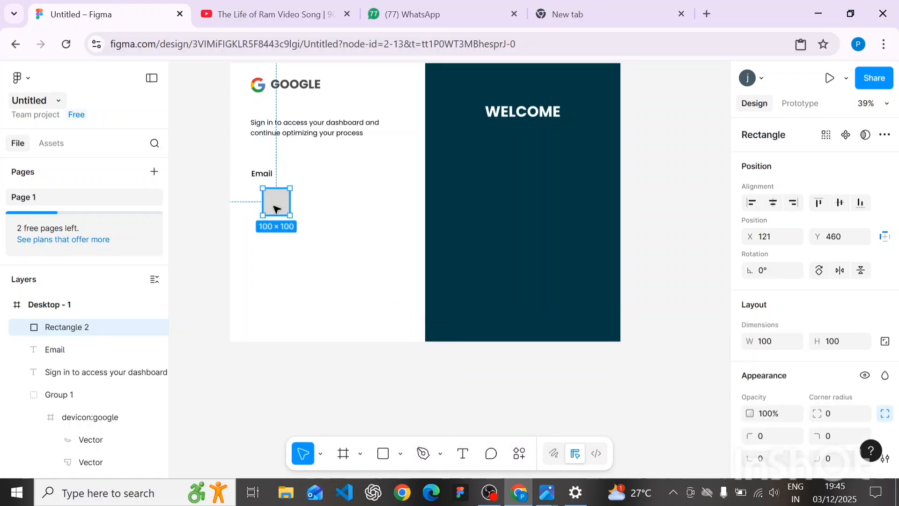
{"action": "mouse_move", "coordinate": [275, 206]}
{"action": "left_mouse_down"}
{"action": "mouse_move", "coordinate": [266, 195]}
{"action": "mouse_move", "coordinate": [276, 200]}
{"action": "left_mouse_up"}
{"action": "key", "text": "Up"}
{"action": "key", "text": "Up"}
{"action": "key", "text": "Up"}
{"action": "key", "text": "Up"}
{"action": "key", "text": "Up"}
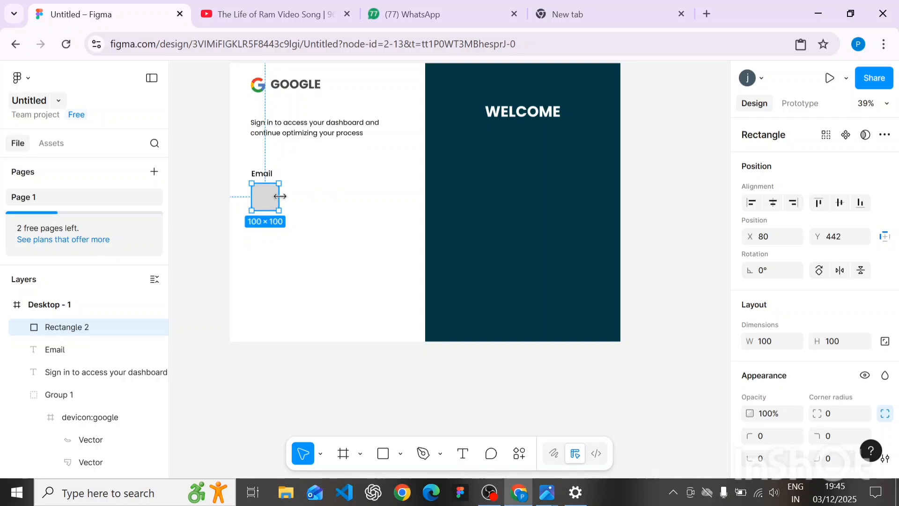
Resize the rectangle below the Email label to 477 wide and 86 high
{"action": "left_click_drag", "start_coordinate": [280, 196], "coordinate": [383, 194]}
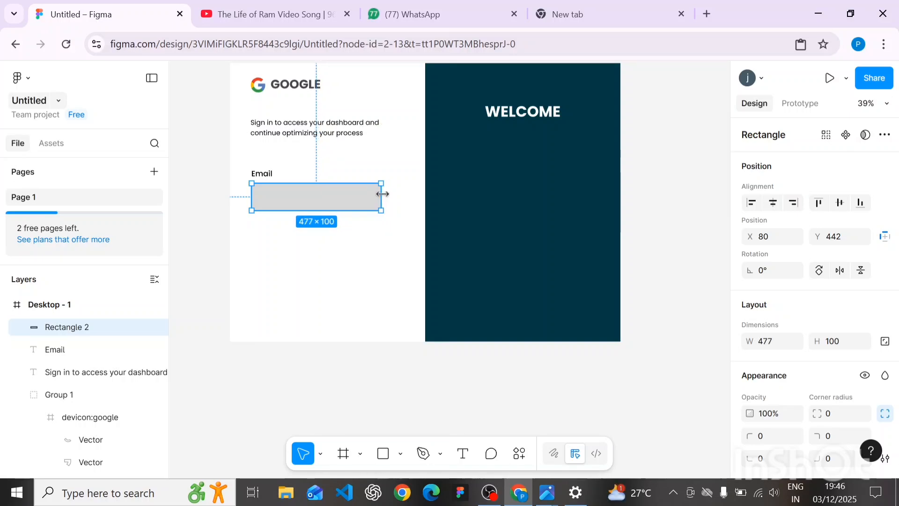
{"action": "left_click", "coordinate": [827, 341]}
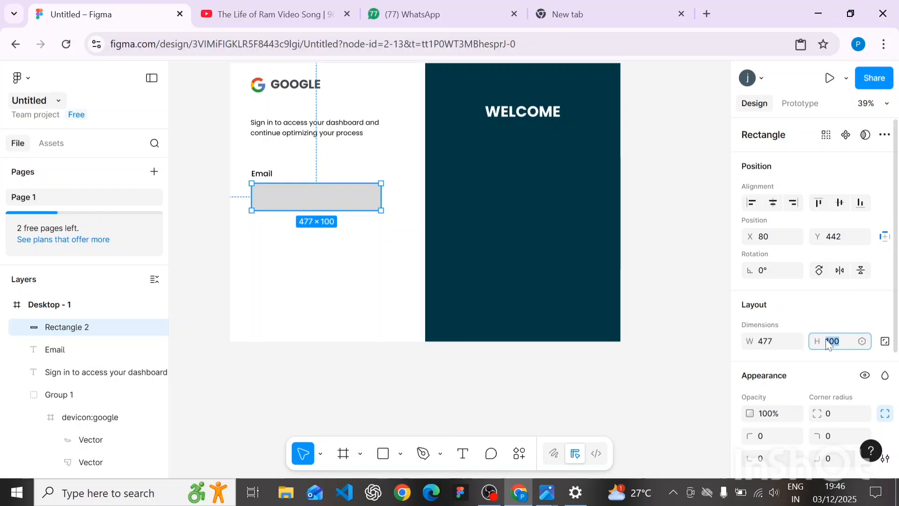
{"action": "type", "text": "96"}
{"action": "key", "text": "Return"}
{"action": "type", "text": "86"}
{"action": "key", "text": "Return"}
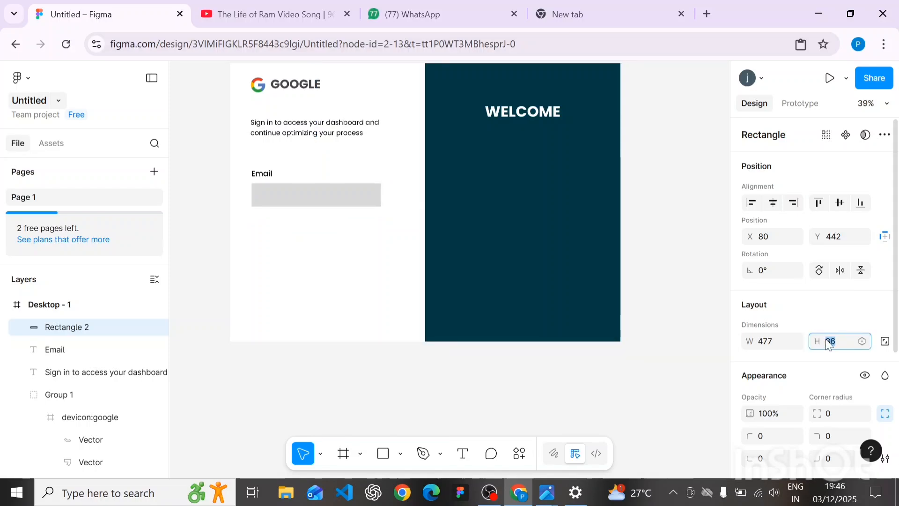
Reduce the height of the rectangle below the Email label to 74
{"action": "type", "text": "80"}
{"action": "key", "text": "Return"}
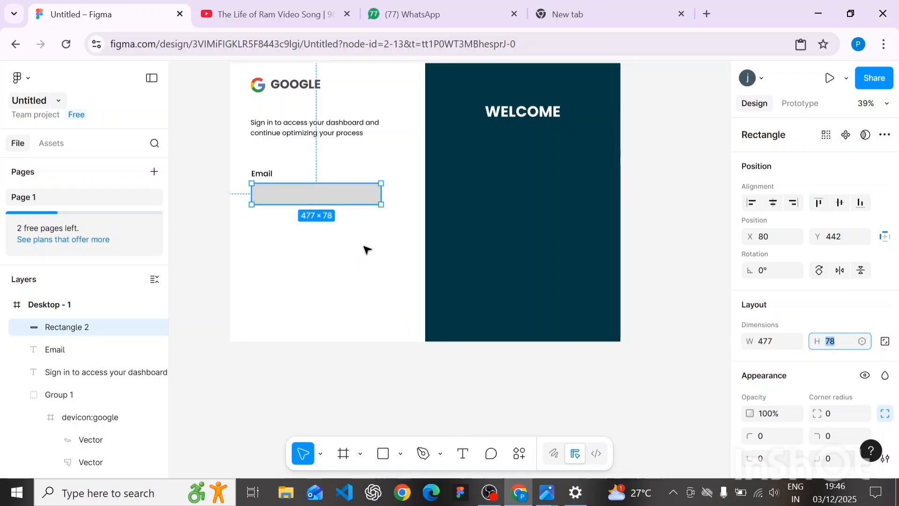
{"action": "type", "text": "75"}
{"action": "key", "text": "Return"}
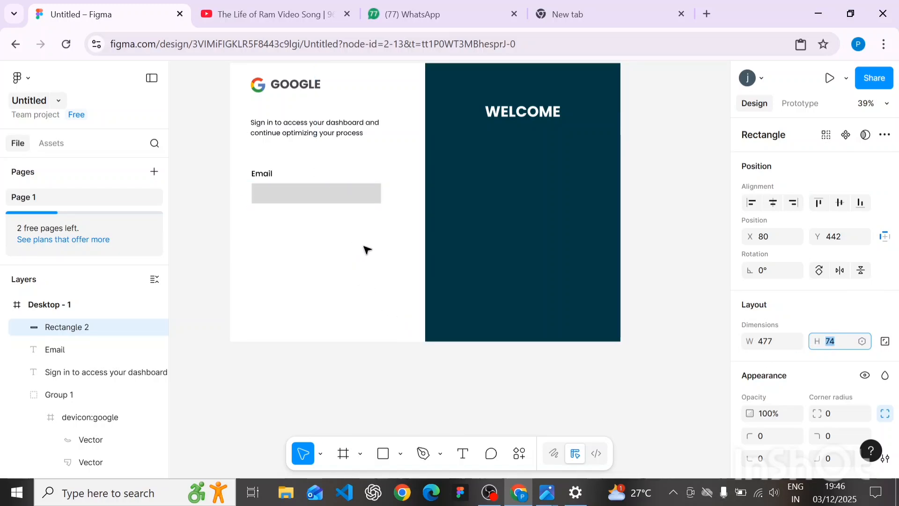
{"action": "left_click", "coordinate": [366, 249]}
{"action": "left_click", "coordinate": [345, 195]}
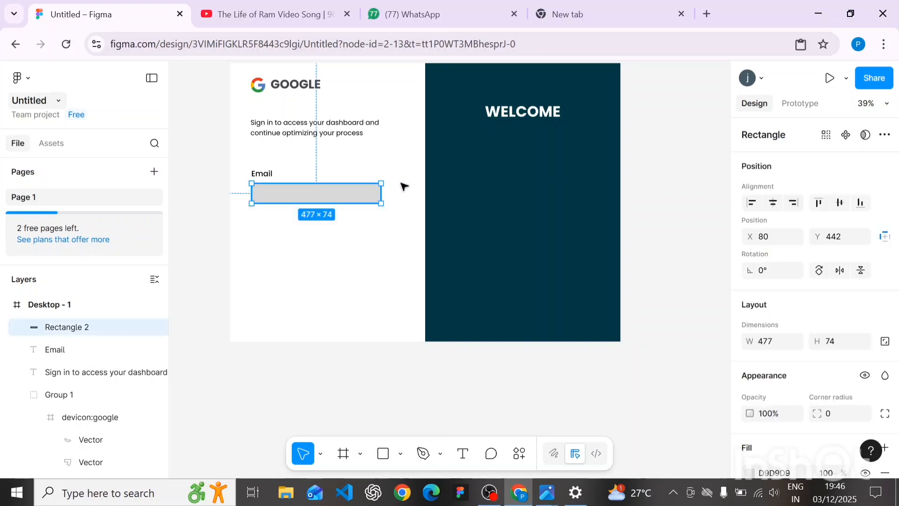
{"action": "left_click", "coordinate": [375, 233]}
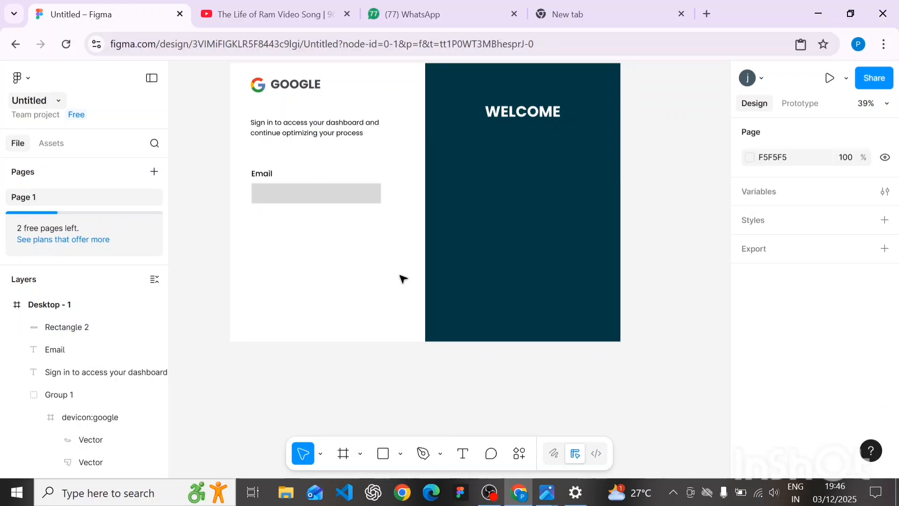
Round the corners of the rectangle below the Email label with a corner radius of 9
{"action": "left_click", "coordinate": [370, 194]}
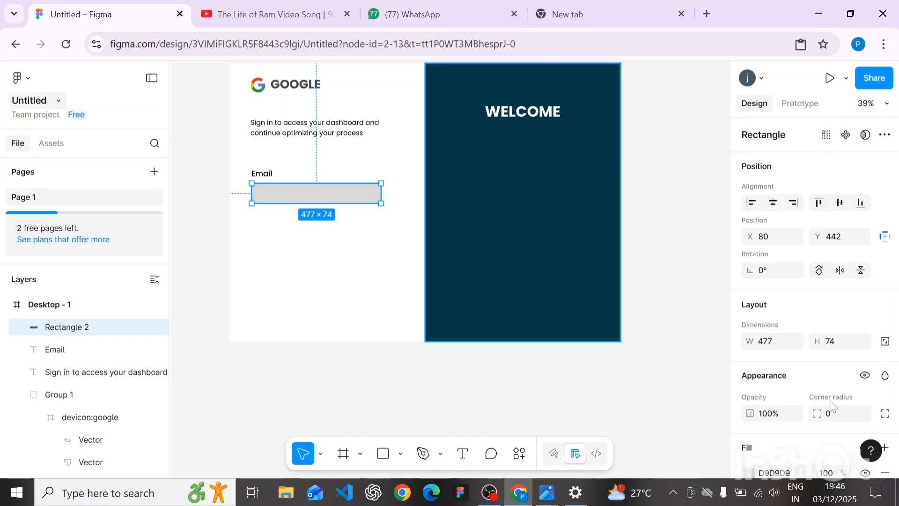
{"action": "left_click", "coordinate": [837, 414]}
{"action": "type", "text": "4"}
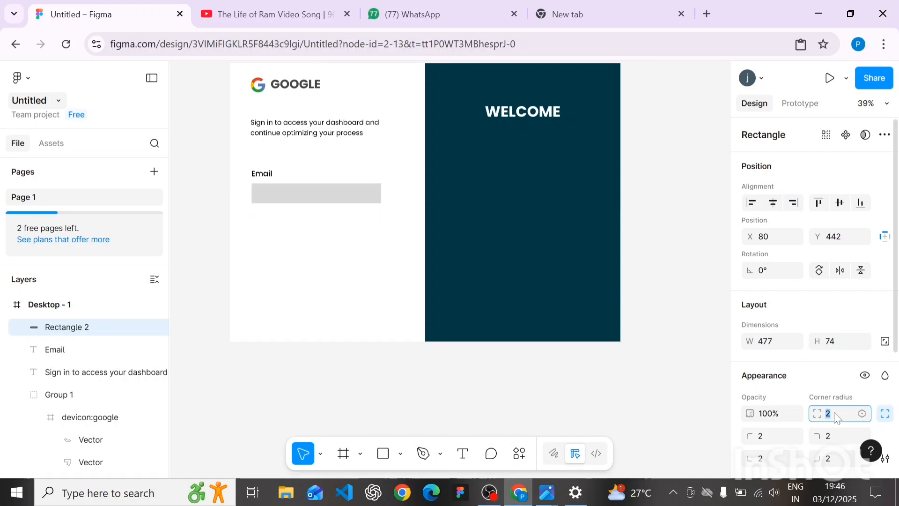
{"action": "key", "text": "Return"}
{"action": "key", "text": "Up"}
{"action": "key", "text": "Up"}
{"action": "key", "text": "Up"}
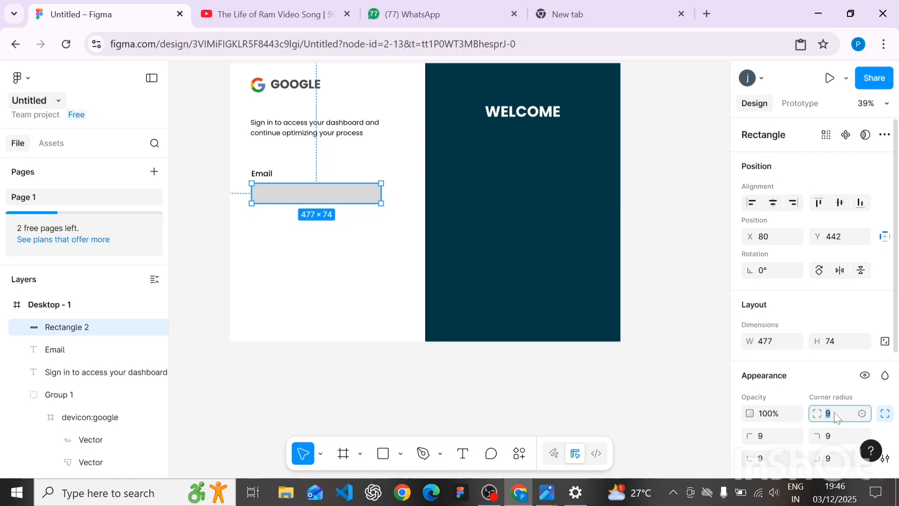
{"action": "key", "text": "Up"}
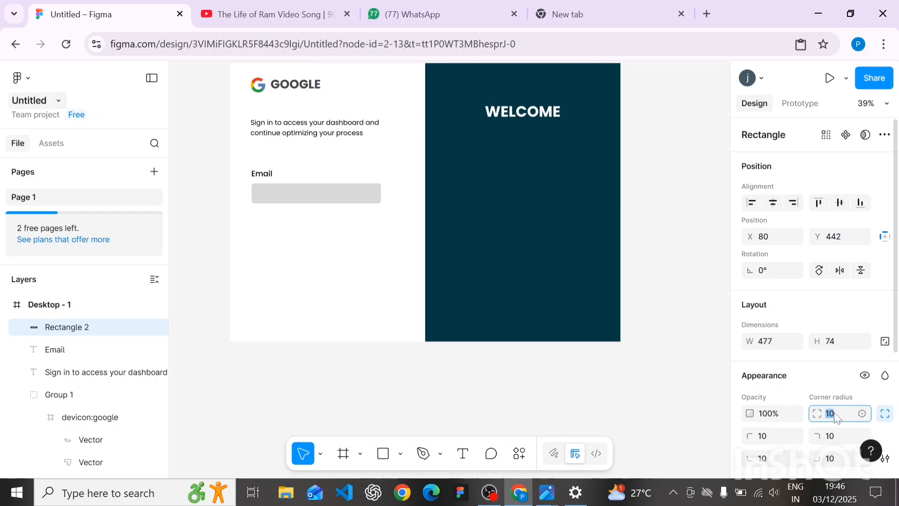
{"action": "key", "text": "Down"}
{"action": "left_click", "coordinate": [351, 309]}
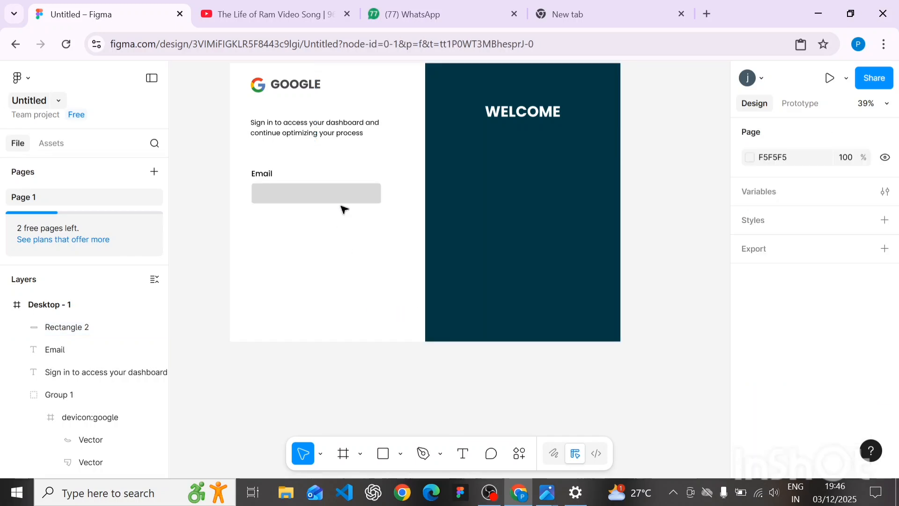
Add a black 000000 inside stroke of weight 1 to the rectangle below the Email label
{"action": "left_click", "coordinate": [346, 191]}
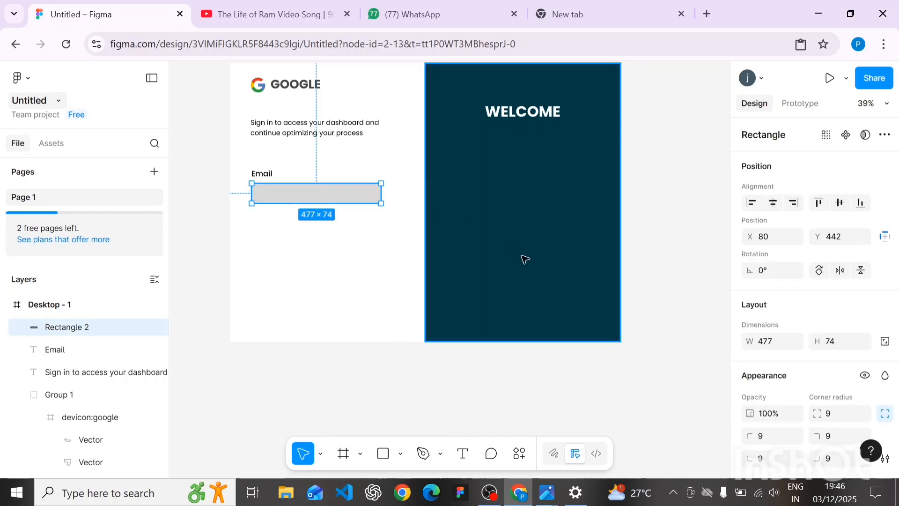
{"action": "scroll", "coordinate": [777, 337], "scroll_direction": "down", "scroll_amount": 4}
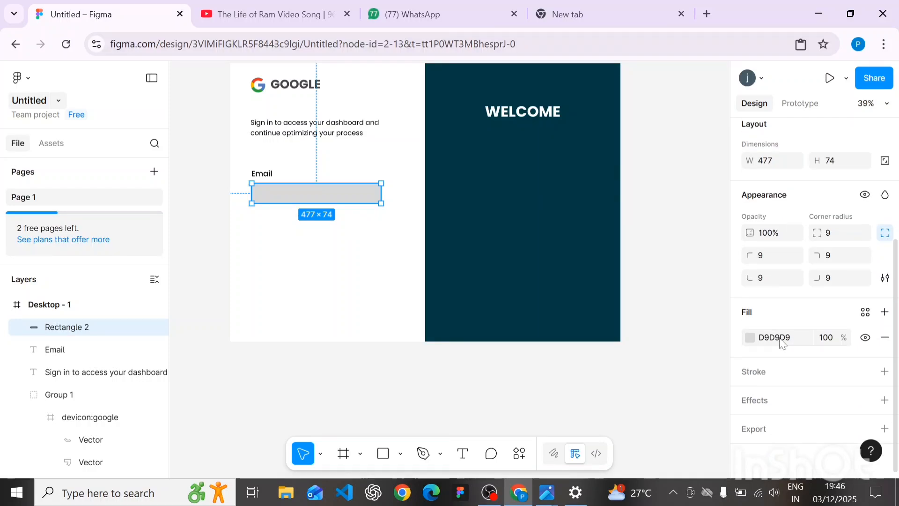
{"action": "left_click", "coordinate": [885, 371]}
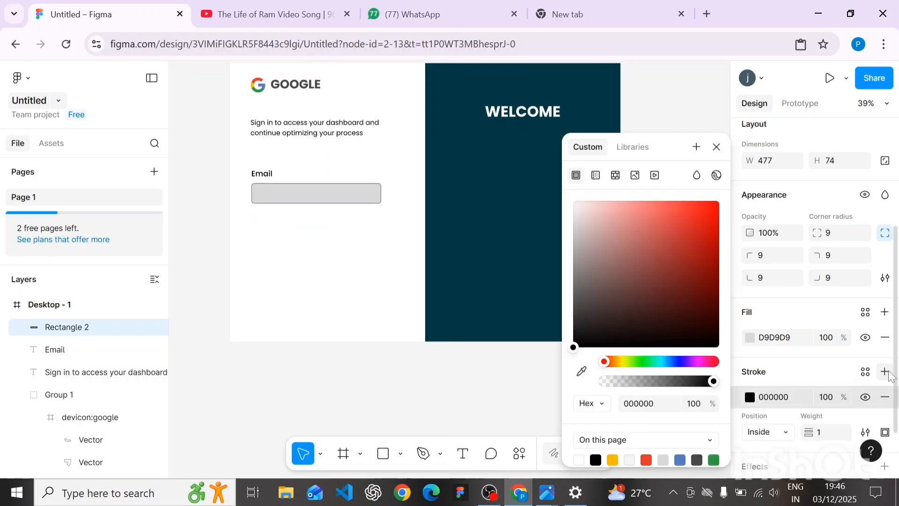
{"action": "left_click", "coordinate": [716, 146]}
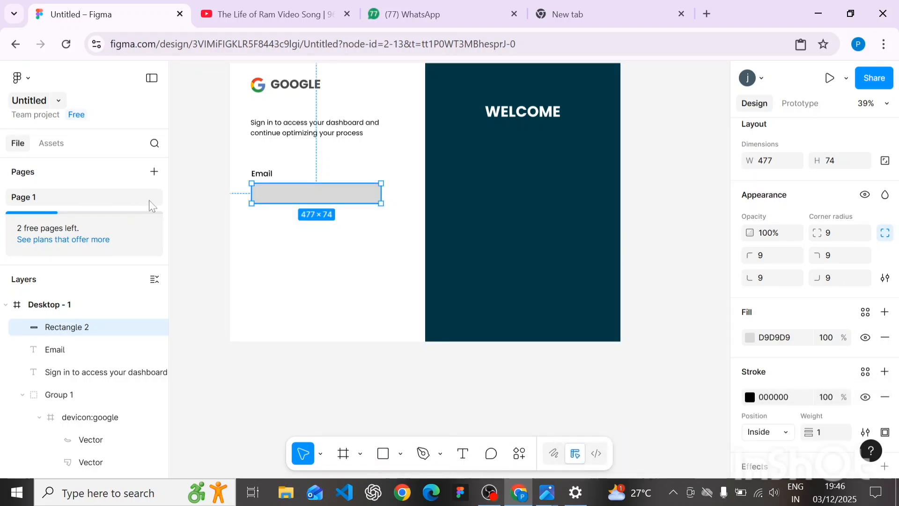
{"action": "scroll", "coordinate": [284, 194], "scroll_direction": "up", "scroll_amount": 3}
{"action": "left_click", "coordinate": [279, 221]}
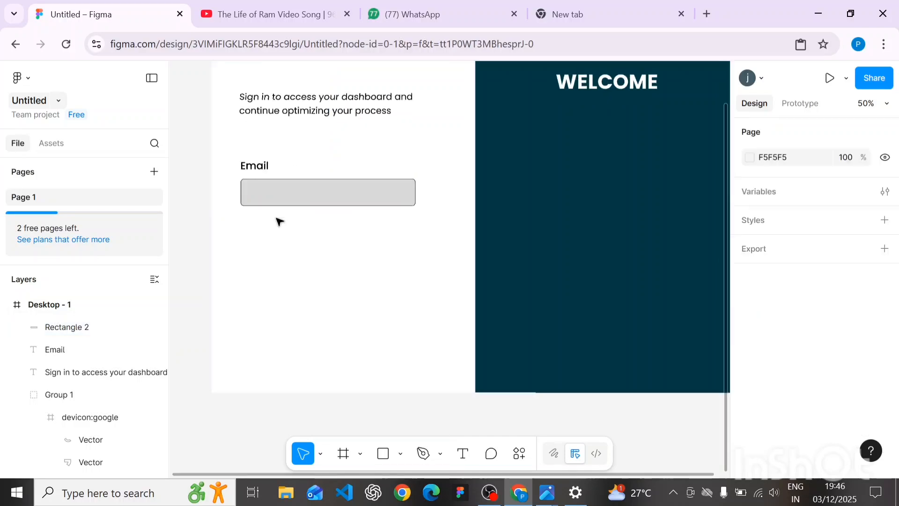
{"action": "scroll", "coordinate": [280, 221], "scroll_direction": "up", "scroll_amount": 4}
{"action": "scroll", "coordinate": [281, 143], "scroll_direction": "down", "scroll_amount": 2}
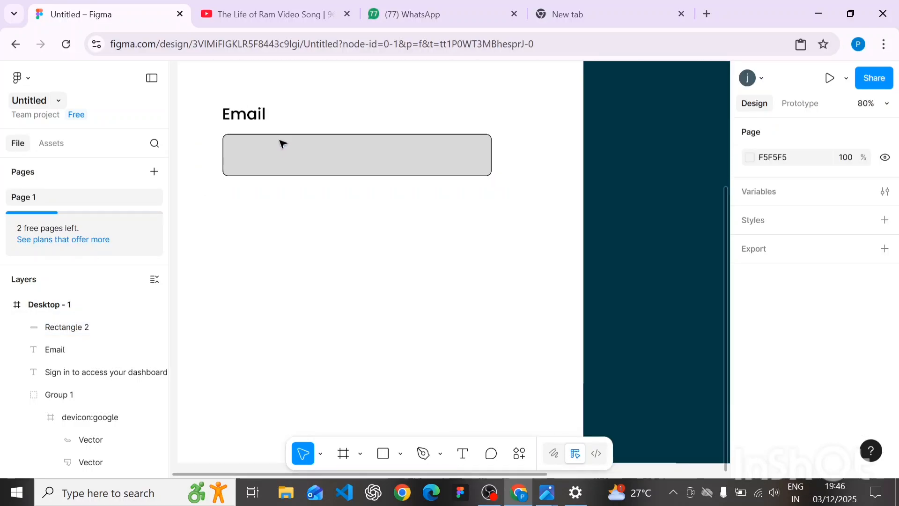
{"action": "scroll", "coordinate": [294, 209], "scroll_direction": "down", "scroll_amount": 4}
Recolor the Email rectangle's stroke to 023A45 by sampling the dark teal panel
{"action": "left_click", "coordinate": [311, 167]}
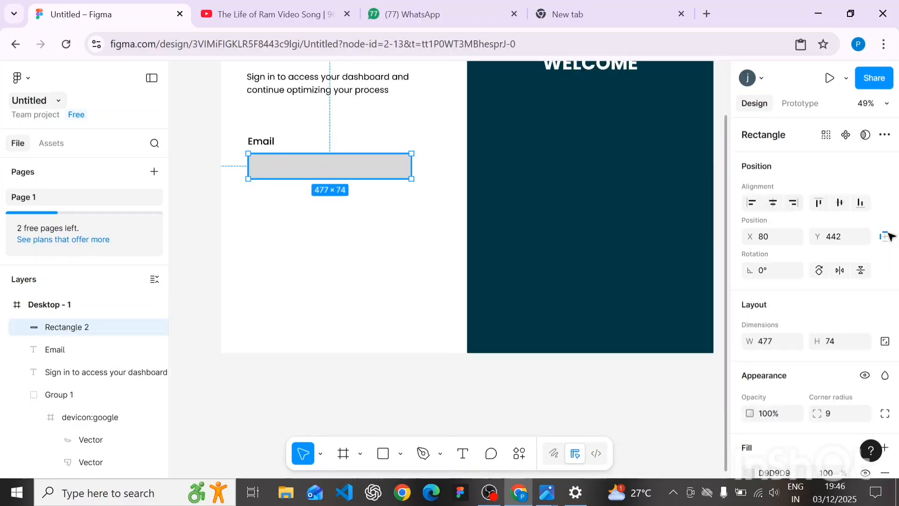
{"action": "left_click", "coordinate": [885, 413]}
{"action": "scroll", "coordinate": [865, 279], "scroll_direction": "down", "scroll_amount": 5}
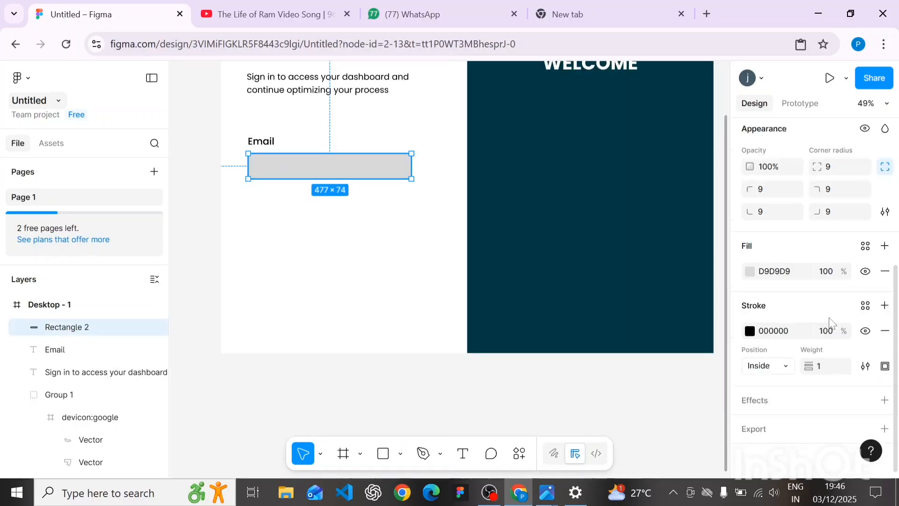
{"action": "left_click", "coordinate": [750, 331]}
{"action": "left_click", "coordinate": [582, 371]}
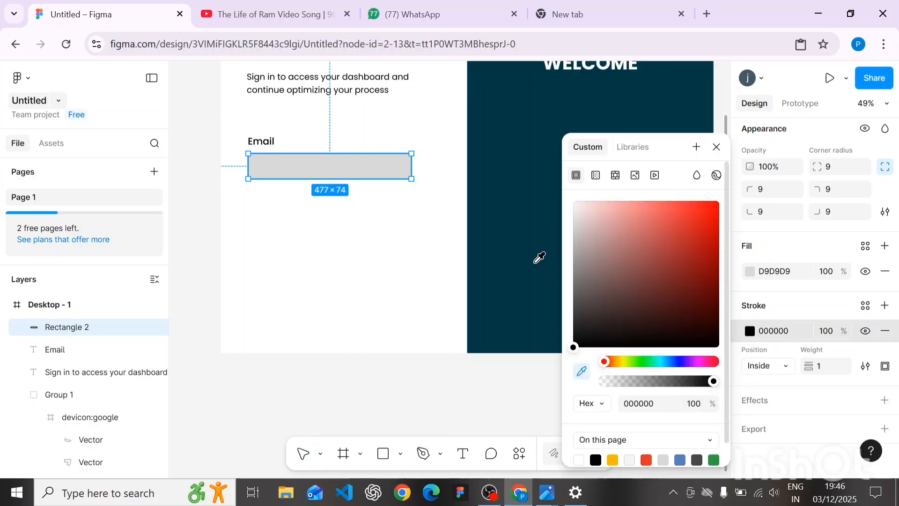
{"action": "left_click", "coordinate": [520, 237]}
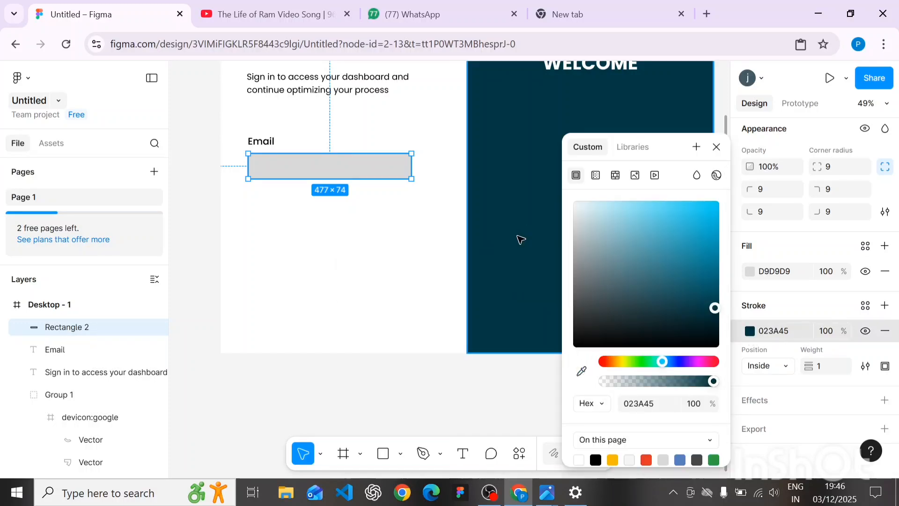
{"action": "left_click", "coordinate": [445, 399]}
Set the stroke weight of the rectangle below the Email label to 3
{"action": "left_click", "coordinate": [380, 177]}
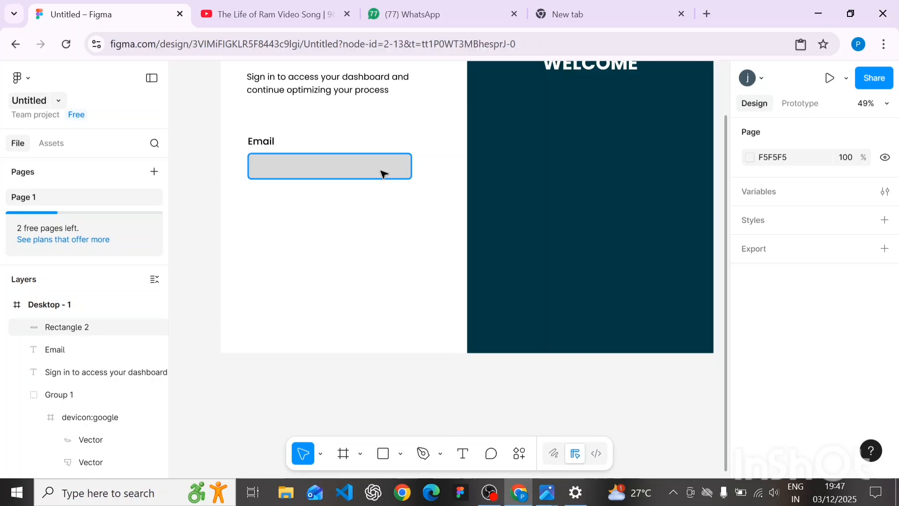
{"action": "scroll", "coordinate": [863, 333], "scroll_direction": "down", "scroll_amount": 5}
{"action": "left_click", "coordinate": [826, 406]}
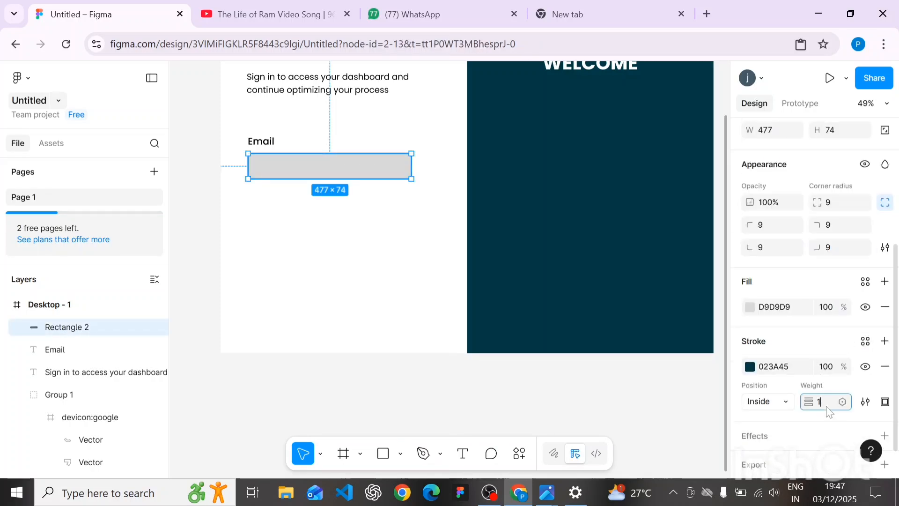
{"action": "type", "text": "3"}
{"action": "key", "text": "Return"}
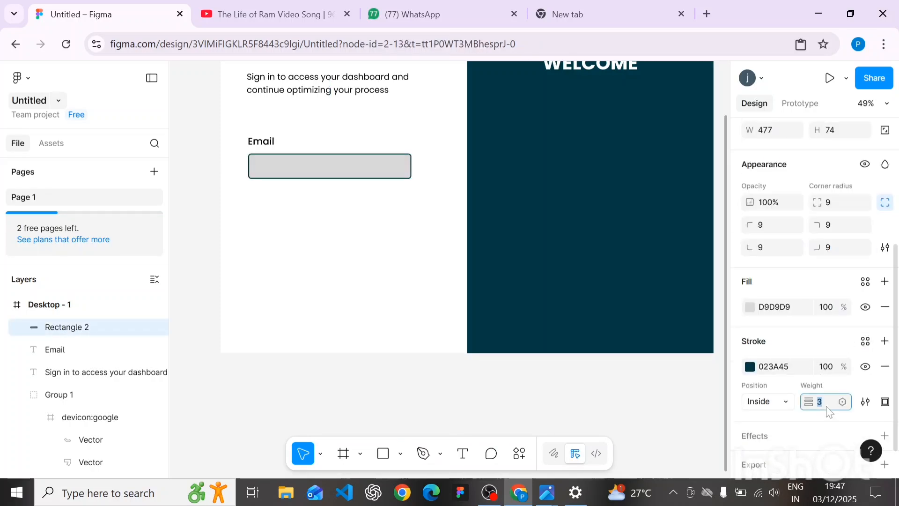
Change the Email rectangle's fill to white FFFFFF by sampling the blank area of the sign-in side
{"action": "left_click", "coordinate": [368, 171]}
{"action": "scroll", "coordinate": [735, 297], "scroll_direction": "down", "scroll_amount": 1}
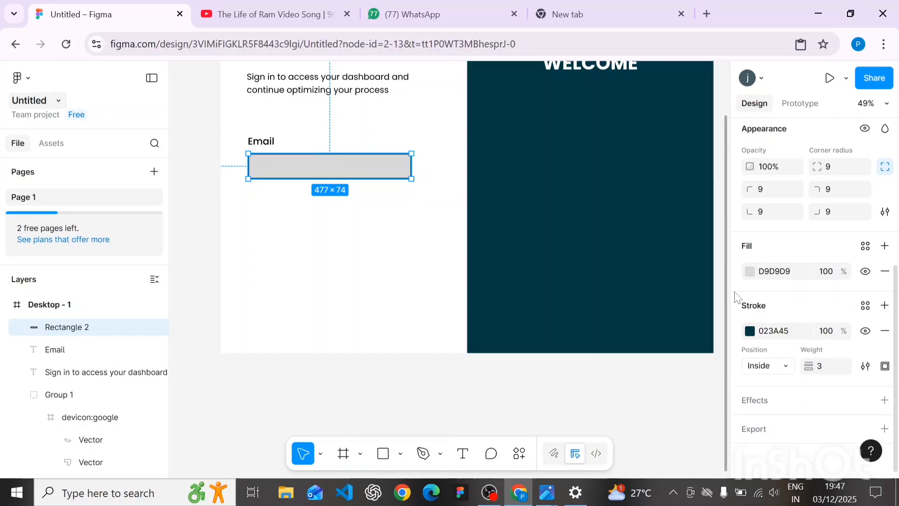
{"action": "left_click", "coordinate": [749, 271]}
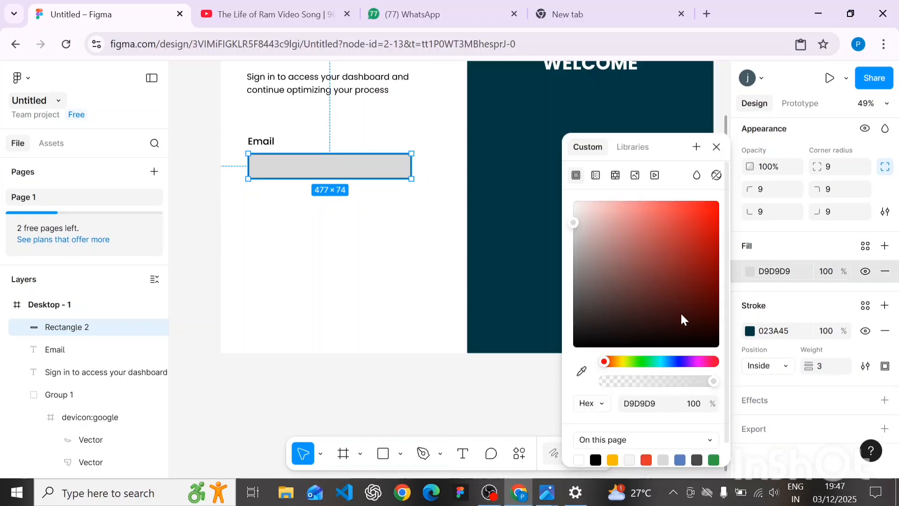
{"action": "left_click", "coordinate": [582, 371]}
{"action": "left_click", "coordinate": [424, 323]}
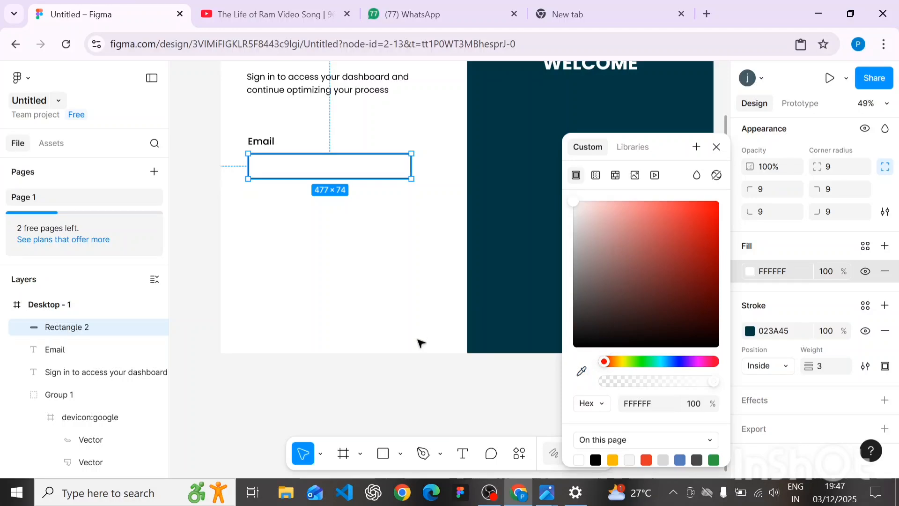
{"action": "left_click", "coordinate": [398, 392]}
{"action": "scroll", "coordinate": [335, 192], "scroll_direction": "up", "scroll_amount": 5}
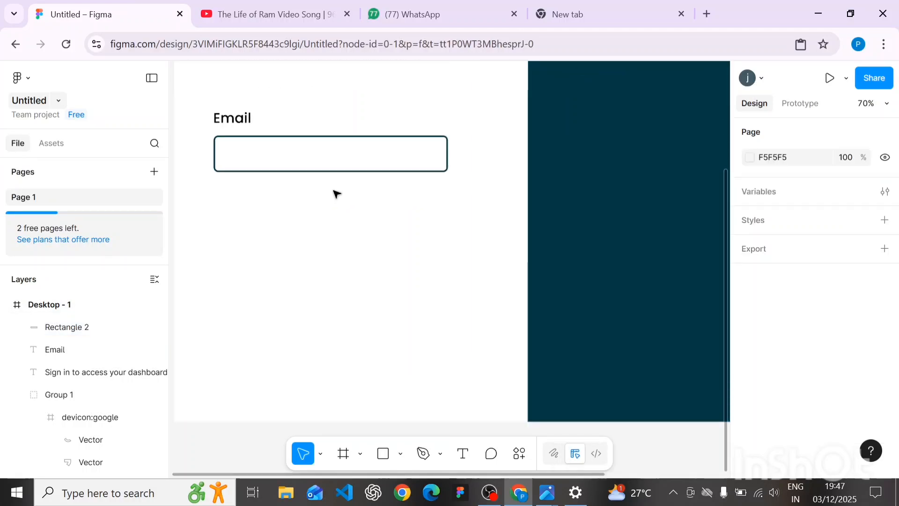
{"action": "left_click", "coordinate": [337, 165]}
{"action": "scroll", "coordinate": [337, 165], "scroll_direction": "down", "scroll_amount": 6}
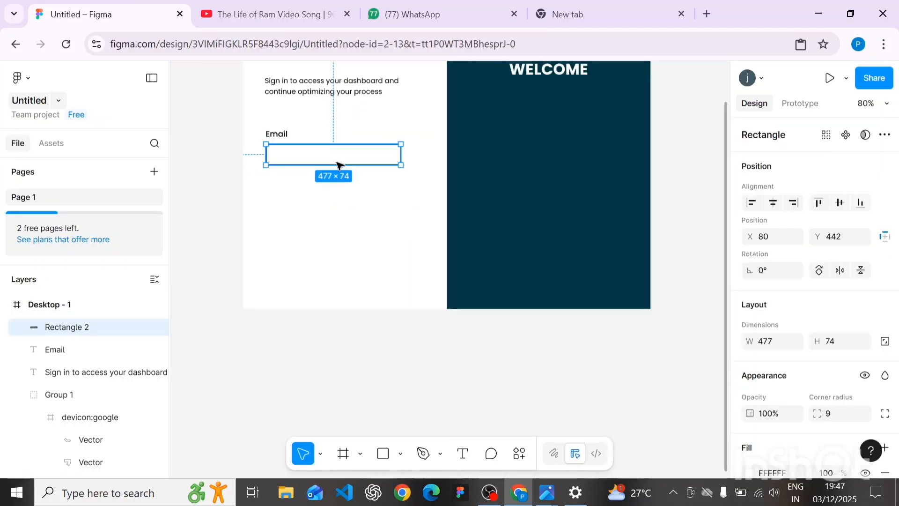
{"action": "left_click", "coordinate": [365, 307]}
{"action": "scroll", "coordinate": [336, 80], "scroll_direction": "up", "scroll_amount": 5}
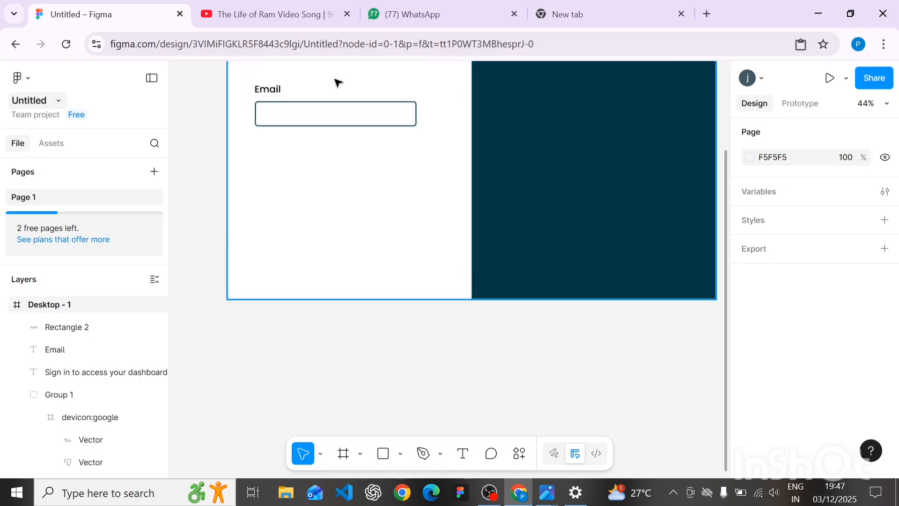
Lighten the Email rectangle's stroke to the teal-blue color 006A7E
{"action": "left_click", "coordinate": [309, 146]}
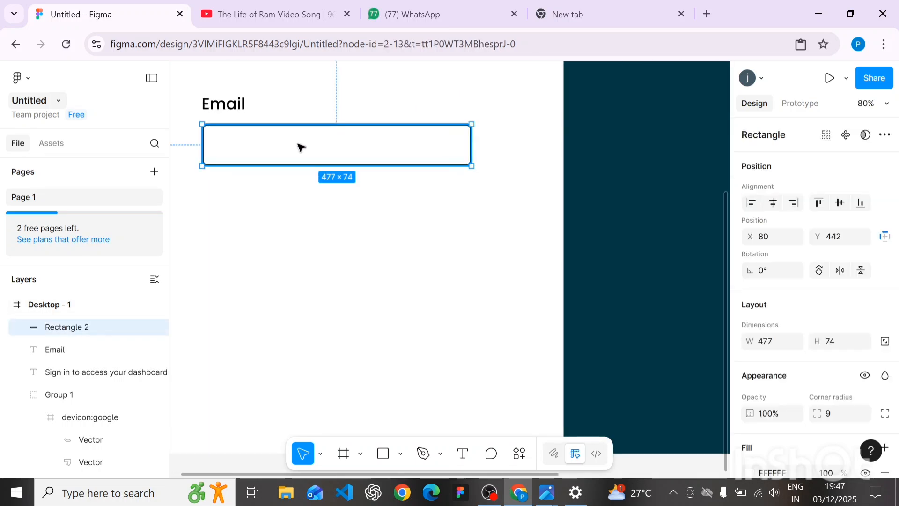
{"action": "scroll", "coordinate": [764, 270], "scroll_direction": "down", "scroll_amount": 5}
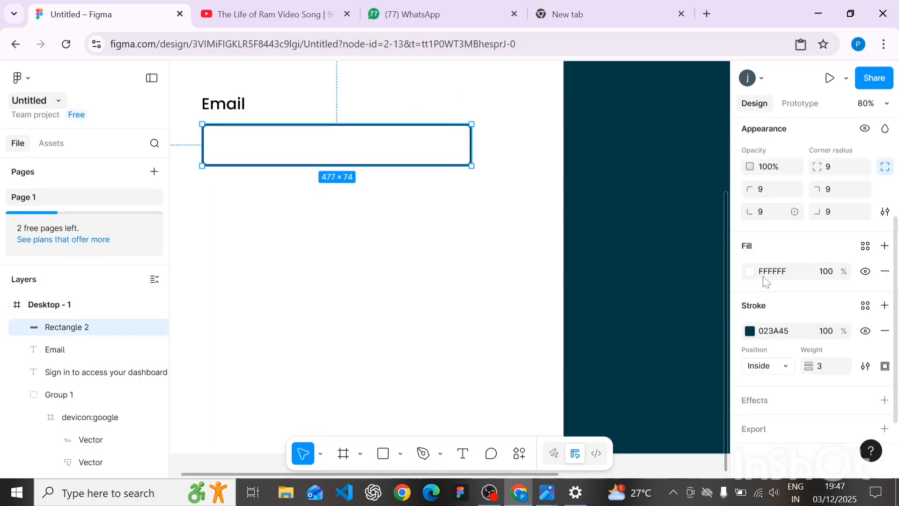
{"action": "left_click", "coordinate": [750, 331]}
{"action": "mouse_move", "coordinate": [677, 238]}
{"action": "left_mouse_down"}
{"action": "mouse_move", "coordinate": [675, 211]}
{"action": "mouse_move", "coordinate": [719, 276]}
{"action": "left_mouse_up"}
{"action": "scroll", "coordinate": [352, 219], "scroll_direction": "down", "scroll_amount": 5, "text": "ctrl"}
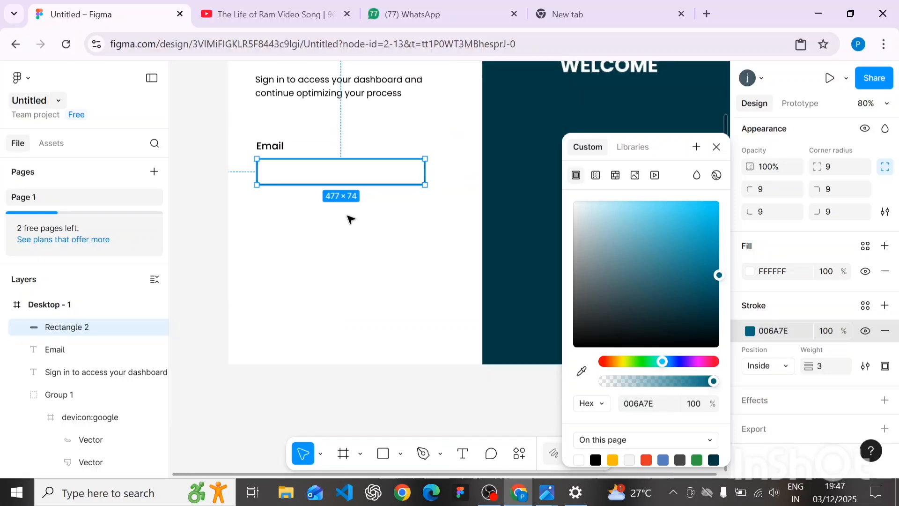
{"action": "scroll", "coordinate": [330, 116], "scroll_direction": "up", "scroll_amount": 2, "text": "ctrl"}
{"action": "scroll", "coordinate": [329, 115], "scroll_direction": "down", "scroll_amount": 2, "text": "ctrl"}
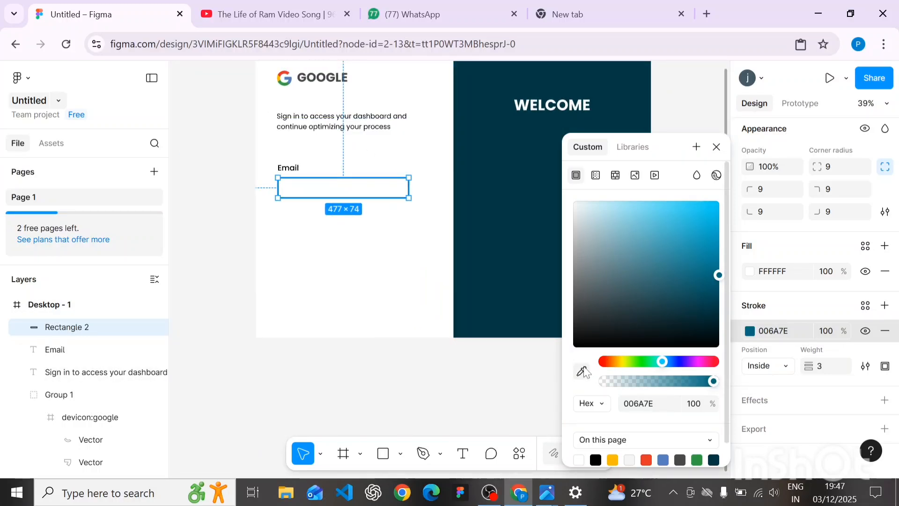
Recolor the Email rectangle's stroke to 587DBD by sampling the blue part of the Google logo
{"action": "left_click", "coordinate": [583, 372]}
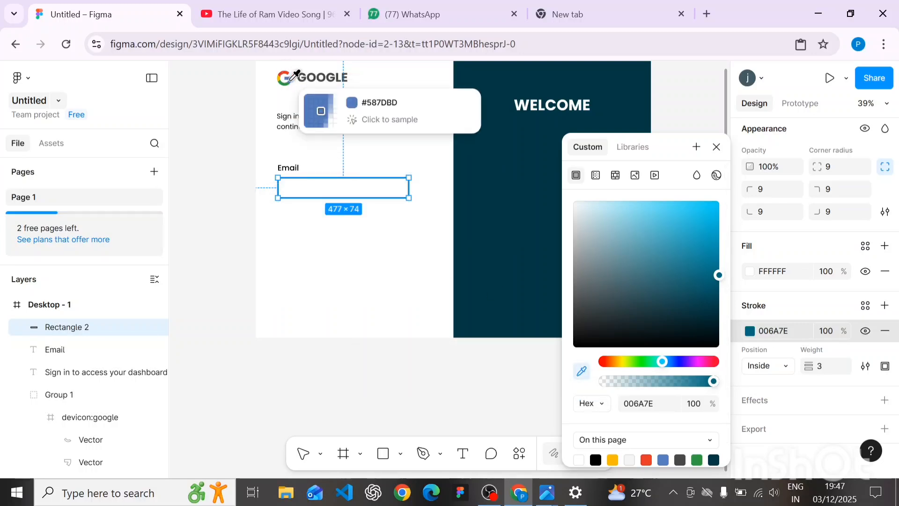
{"action": "scroll", "coordinate": [295, 74], "scroll_direction": "up", "scroll_amount": 5}
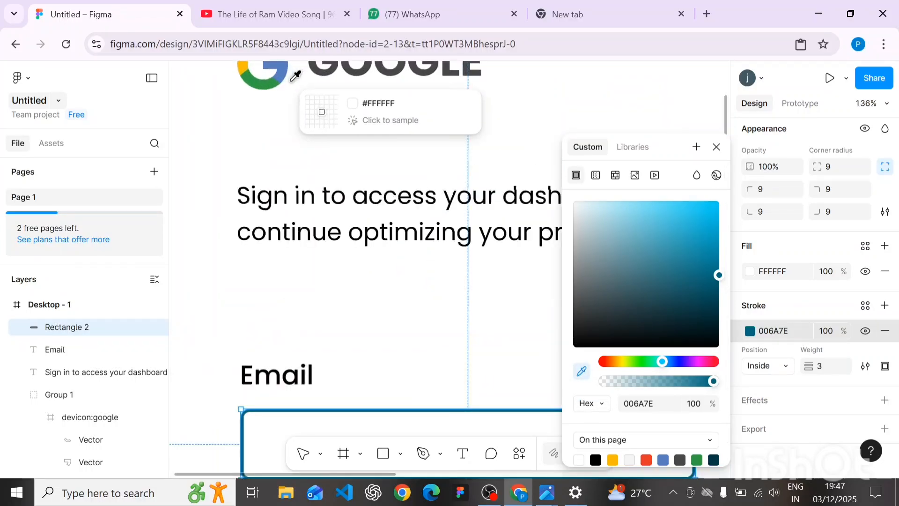
{"action": "left_click", "coordinate": [283, 74]}
{"action": "scroll", "coordinate": [283, 74], "scroll_direction": "down", "scroll_amount": 2}
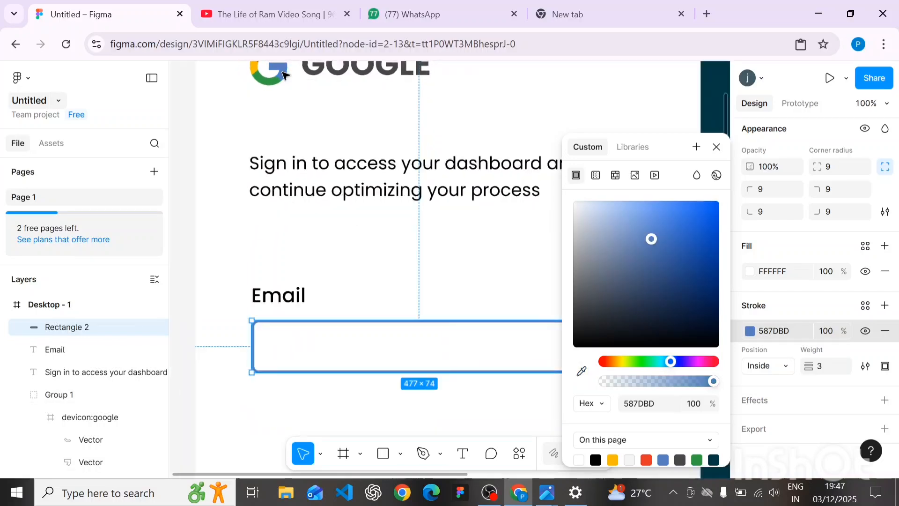
Recolor the Email rectangle's stroke to 023A45 by sampling the dark teal background of the WELCOME side
{"action": "scroll", "coordinate": [284, 74], "scroll_direction": "down", "scroll_amount": 2}
{"action": "left_click", "coordinate": [361, 214]}
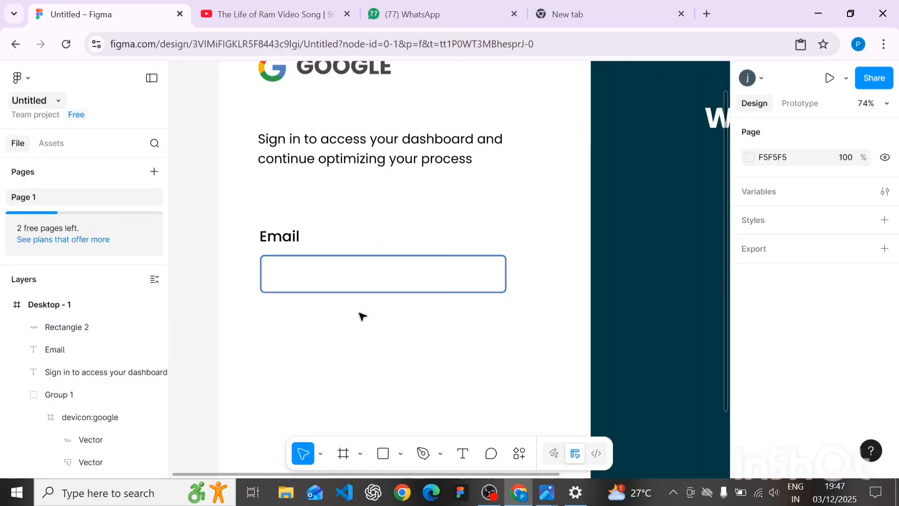
{"action": "left_click", "coordinate": [372, 280]}
{"action": "scroll", "coordinate": [796, 328], "scroll_direction": "down", "scroll_amount": 5}
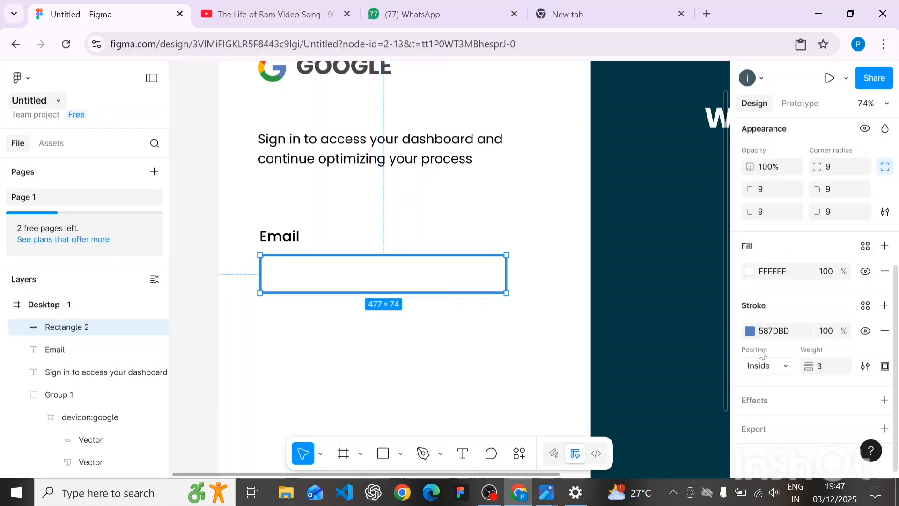
{"action": "left_click", "coordinate": [749, 331]}
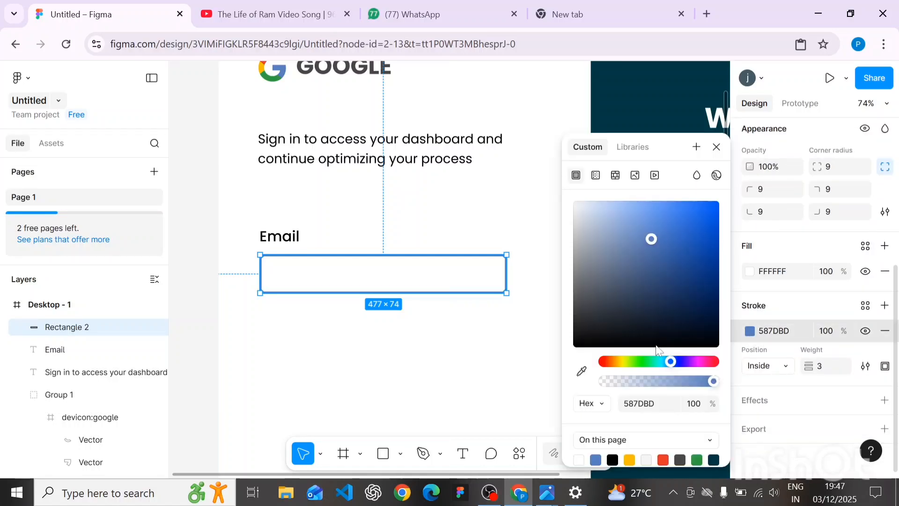
{"action": "left_click", "coordinate": [581, 372]}
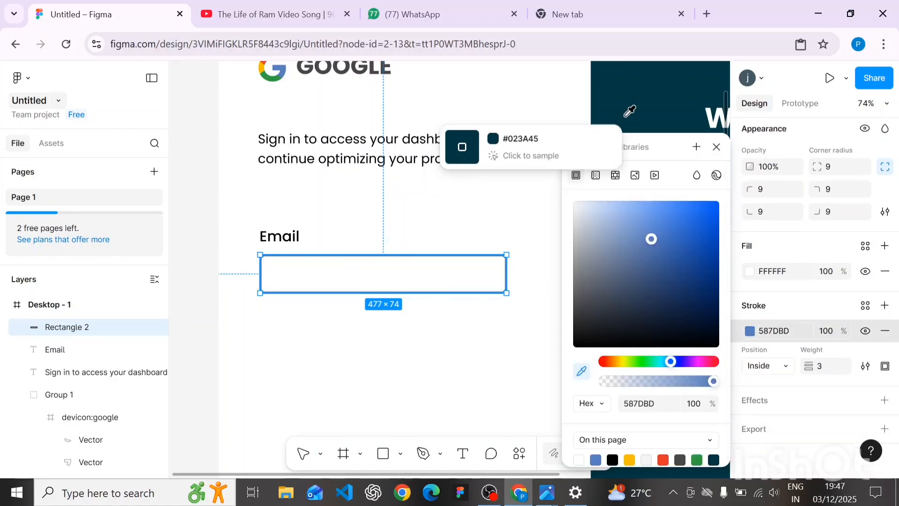
{"action": "scroll", "coordinate": [646, 98], "scroll_direction": "right", "scroll_amount": 5}
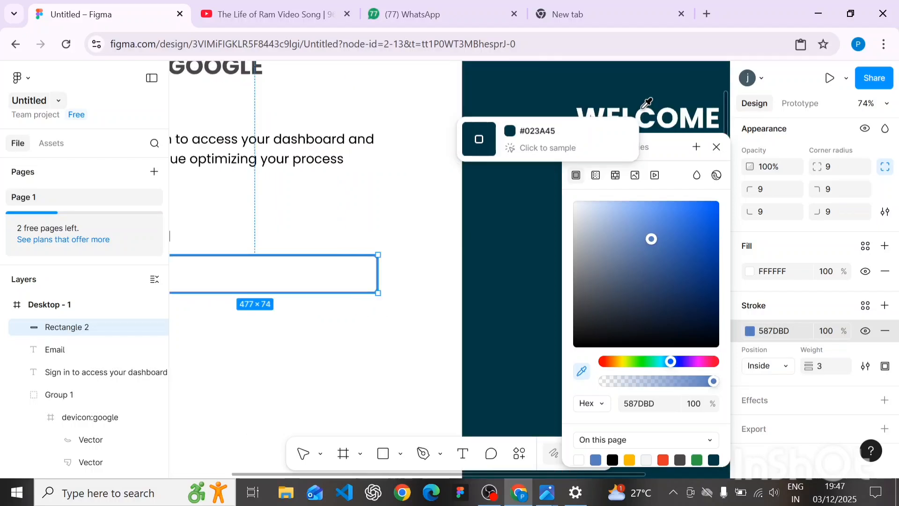
{"action": "left_click", "coordinate": [519, 88]}
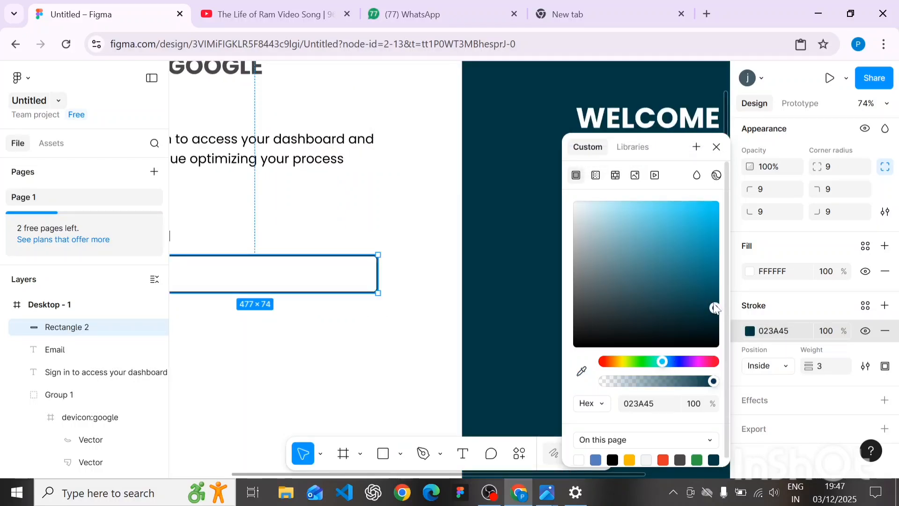
Change the email input rectangle's stroke colour to teal 035666
{"action": "left_click_drag", "start_coordinate": [718, 312], "coordinate": [715, 287]}
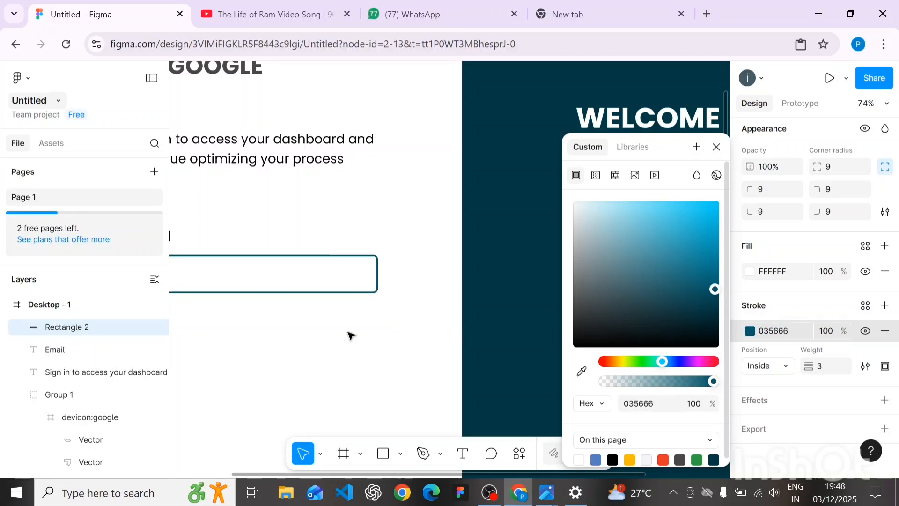
{"action": "left_click", "coordinate": [329, 340]}
{"action": "scroll", "coordinate": [329, 340], "scroll_direction": "down", "scroll_amount": 5}
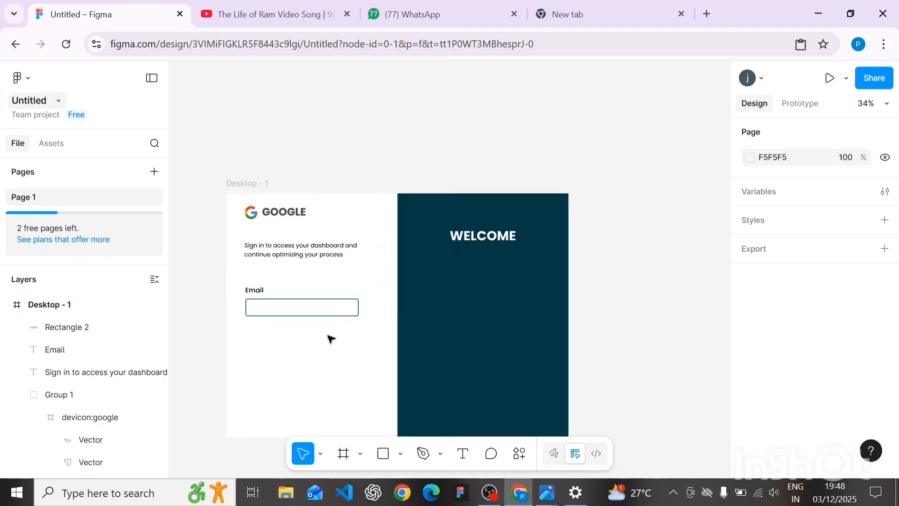
Nudge the email input rectangle up to Y 432, closer to the Email label
{"action": "scroll", "coordinate": [387, 283], "scroll_direction": "left", "scroll_amount": 5}
{"action": "scroll", "coordinate": [474, 301], "scroll_direction": "up", "scroll_amount": 2}
{"action": "scroll", "coordinate": [474, 301], "scroll_direction": "up", "scroll_amount": 1}
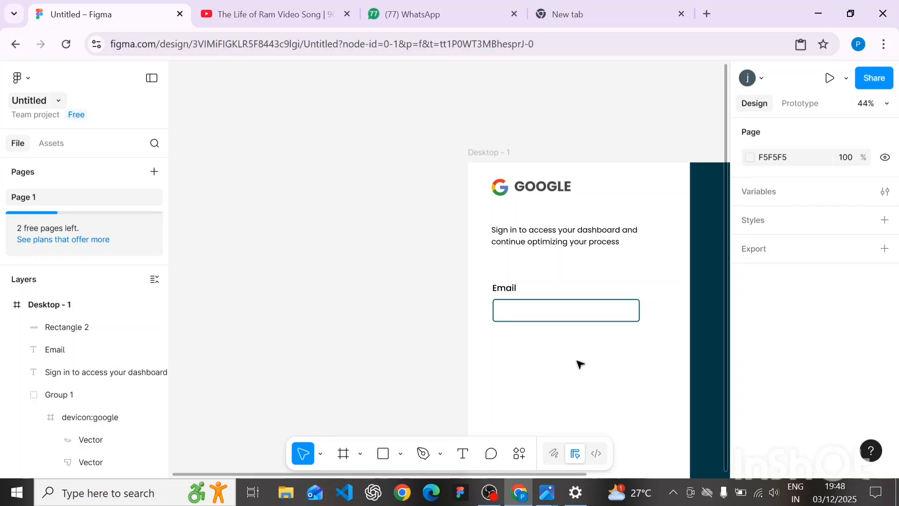
{"action": "scroll", "coordinate": [568, 347], "scroll_direction": "right", "scroll_amount": 1}
{"action": "scroll", "coordinate": [552, 315], "scroll_direction": "up", "scroll_amount": 3}
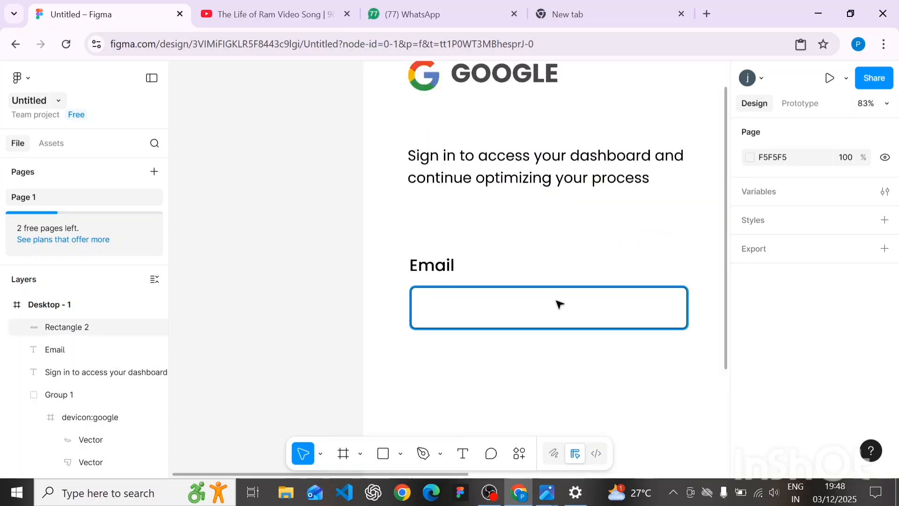
{"action": "left_click", "coordinate": [559, 304]}
{"action": "key", "text": "Up"}
{"action": "key", "text": "Up"}
{"action": "key", "text": "Up"}
{"action": "key", "text": "Up"}
{"action": "key", "text": "Up"}
{"action": "key", "text": "Up"}
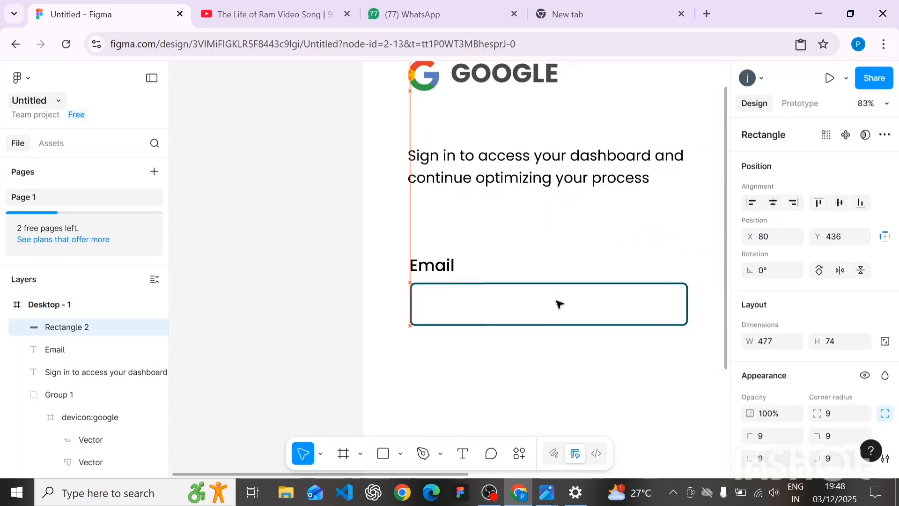
{"action": "key", "text": "Up"}
{"action": "key", "text": "Up"}
{"action": "key", "text": "Up"}
{"action": "key", "text": "Up"}
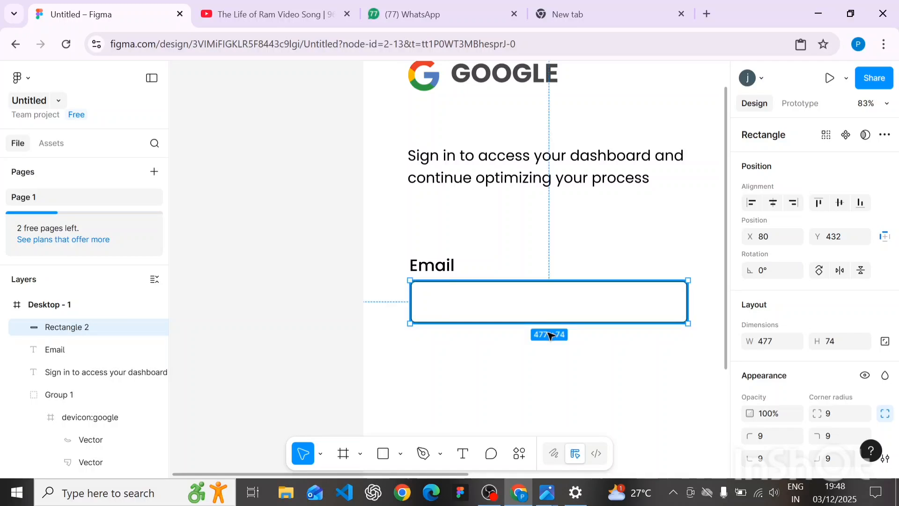
{"action": "left_click", "coordinate": [556, 350]}
Reduce the email input rectangle's height to 71
{"action": "scroll", "coordinate": [556, 350], "scroll_direction": "down", "scroll_amount": 3}
{"action": "left_click", "coordinate": [567, 334]}
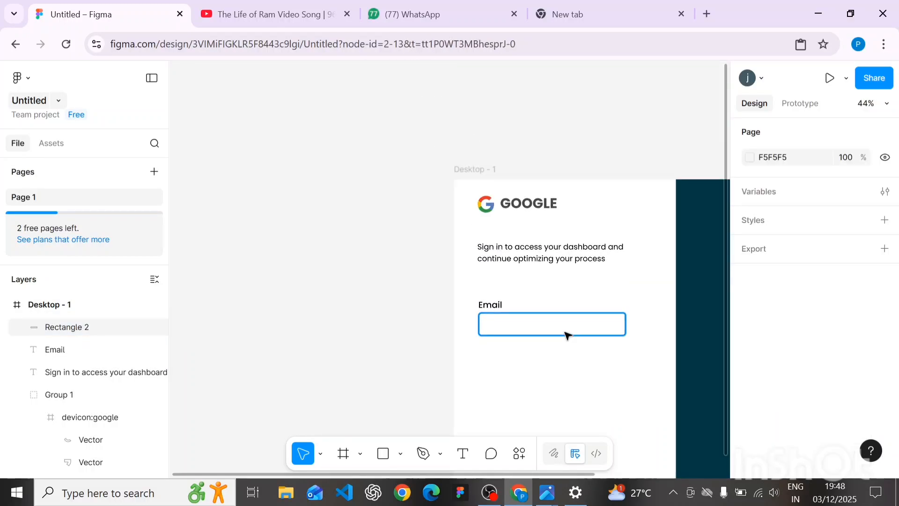
{"action": "scroll", "coordinate": [566, 335], "scroll_direction": "right", "scroll_amount": 5}
{"action": "scroll", "coordinate": [890, 406], "scroll_direction": "down", "scroll_amount": 5}
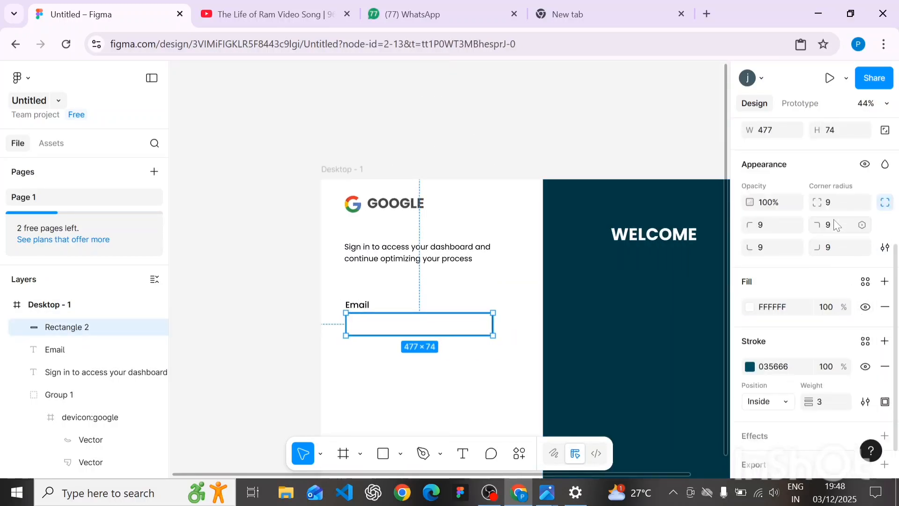
{"action": "scroll", "coordinate": [835, 220], "scroll_direction": "up", "scroll_amount": 2}
{"action": "left_click", "coordinate": [836, 205]}
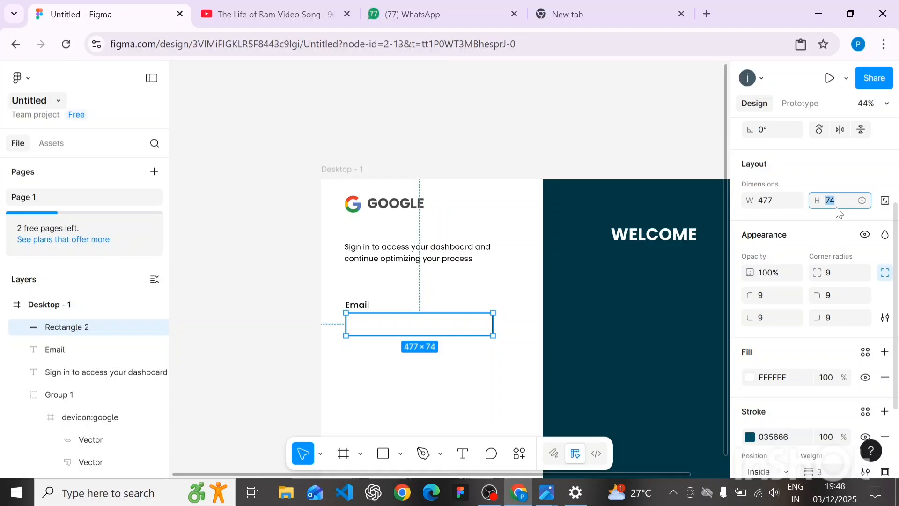
{"action": "key", "text": "Down"}
{"action": "key", "text": "Down"}
{"action": "key", "text": "Down"}
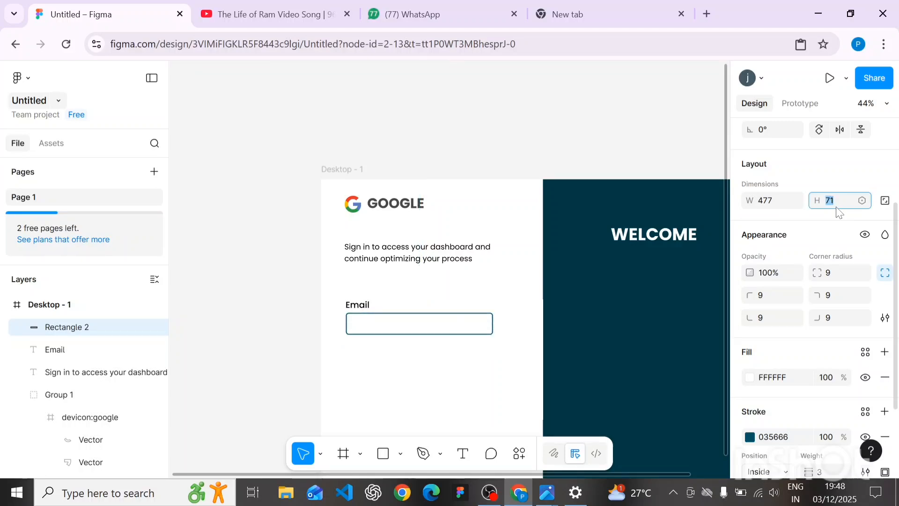
{"action": "left_click", "coordinate": [555, 137]}
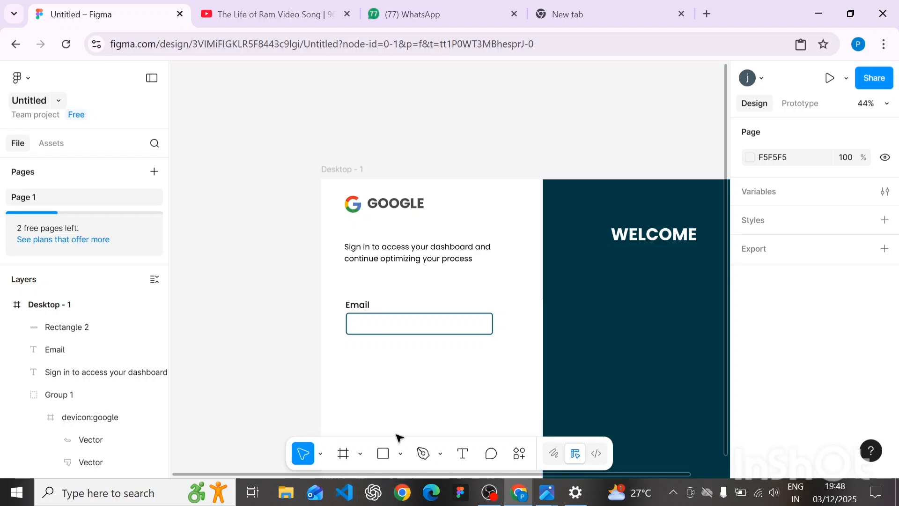
Open the Iconify plugin and search its icons for "email"
{"action": "left_click", "coordinate": [520, 454]}
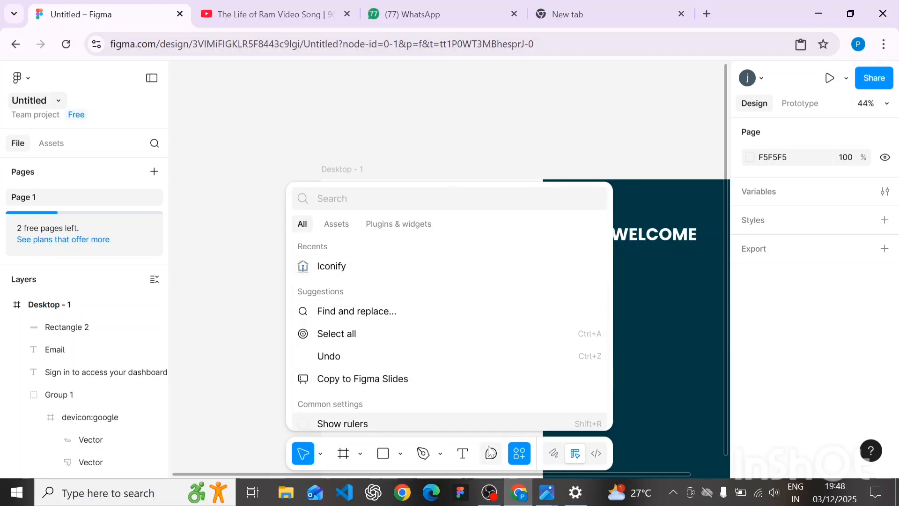
{"action": "left_click", "coordinate": [429, 274]}
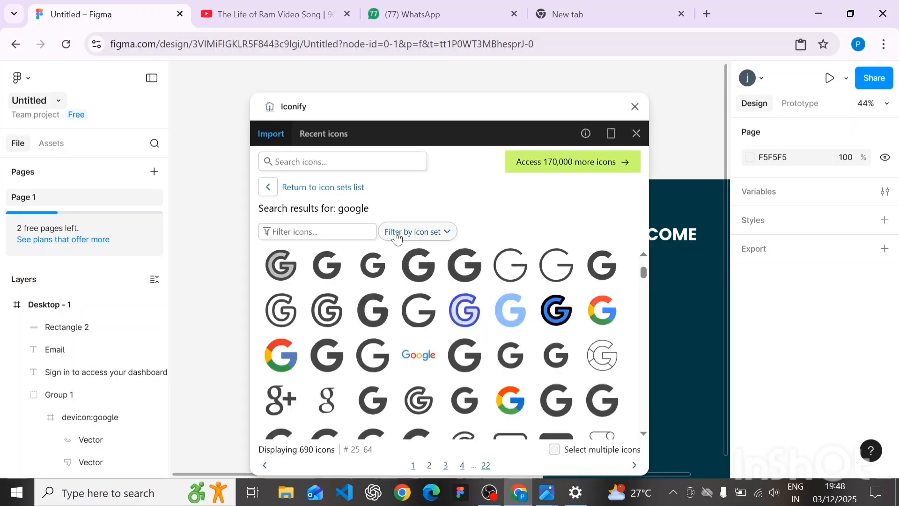
{"action": "left_click", "coordinate": [394, 163]}
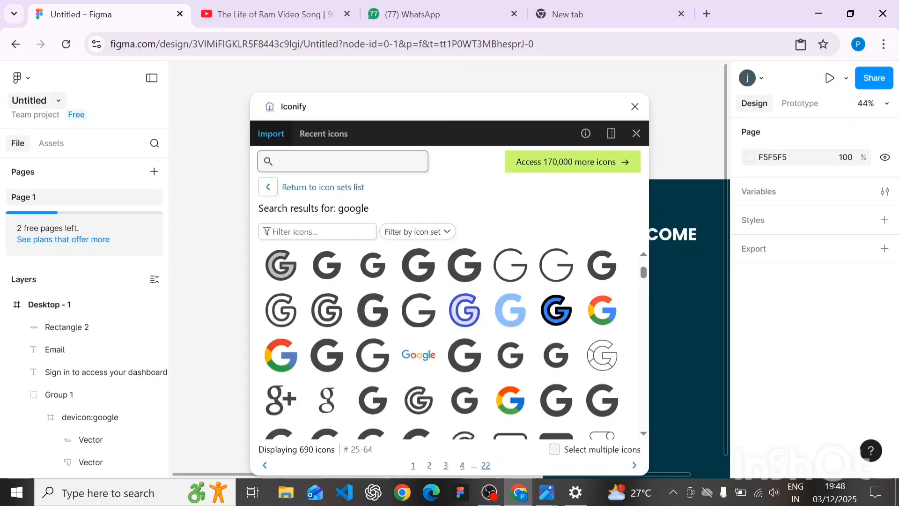
{"action": "type", "text": "emai"}
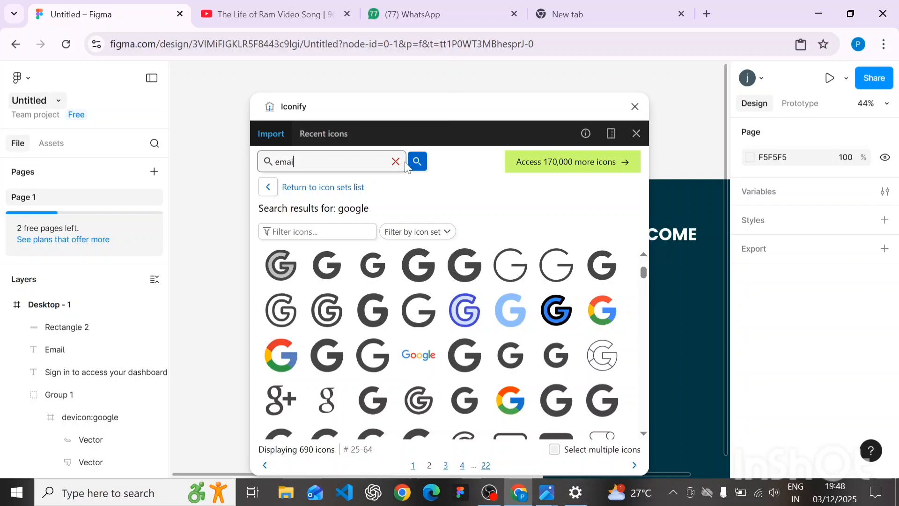
{"action": "type", "text": "l"}
{"action": "key", "text": "Return"}
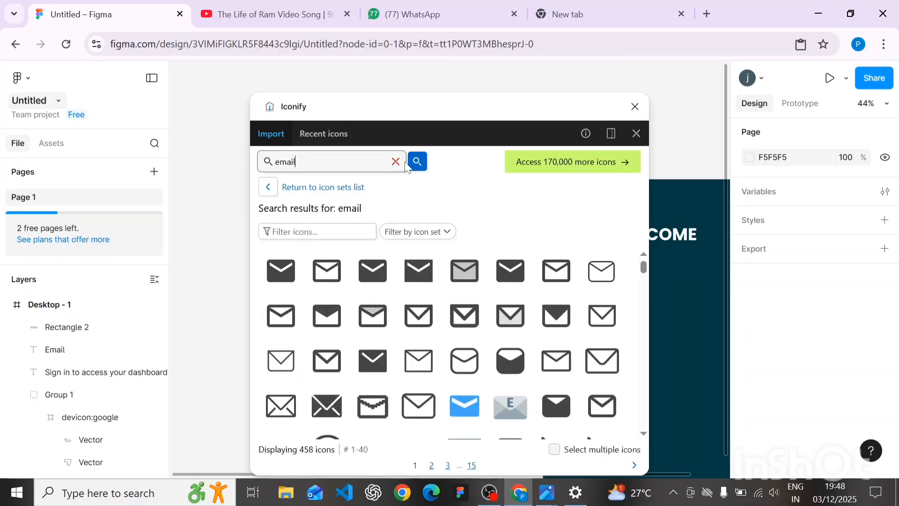
Place the solid ic:round-email icon on the empty canvas beside the Desktop - 1 frame and close Iconify
{"action": "scroll", "coordinate": [417, 357], "scroll_direction": "down", "scroll_amount": 2}
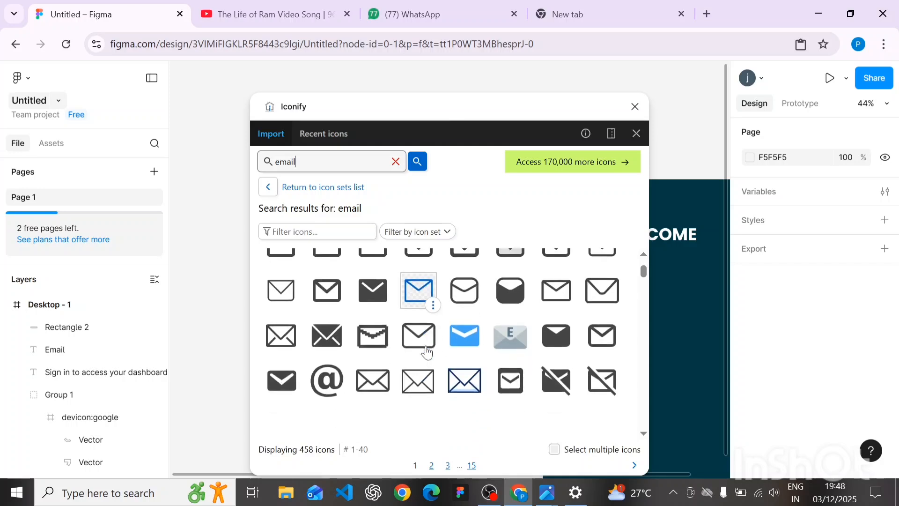
{"action": "scroll", "coordinate": [417, 357], "scroll_direction": "up", "scroll_amount": 2}
{"action": "left_click_drag", "start_coordinate": [368, 276], "coordinate": [213, 296]}
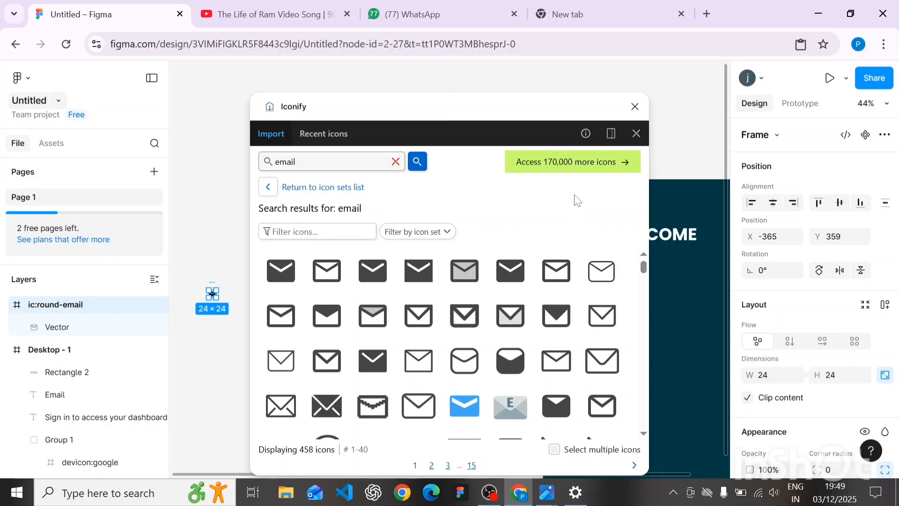
{"action": "left_click", "coordinate": [634, 106]}
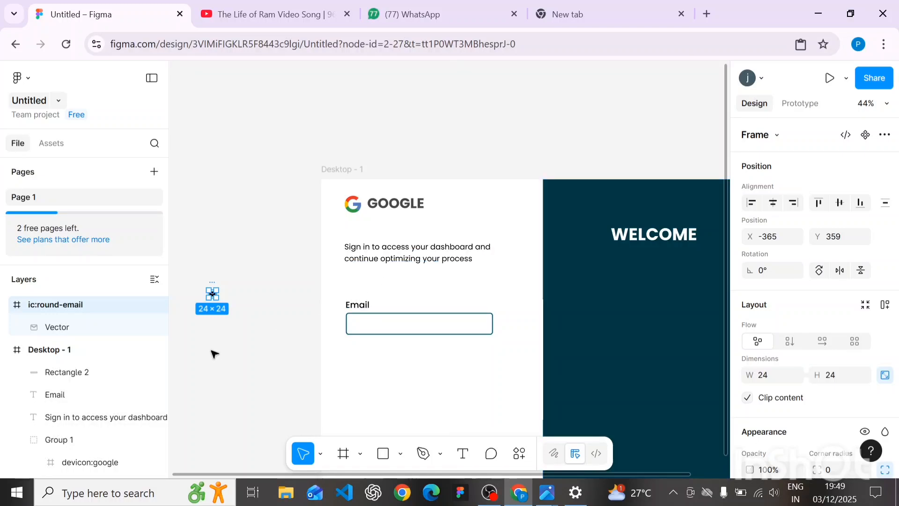
Move the envelope vector out of its icon frame into the start of the email input box, at about X 102, Y 460
{"action": "scroll", "coordinate": [214, 354], "scroll_direction": "up", "scroll_amount": 3}
{"action": "double_click", "coordinate": [212, 263]}
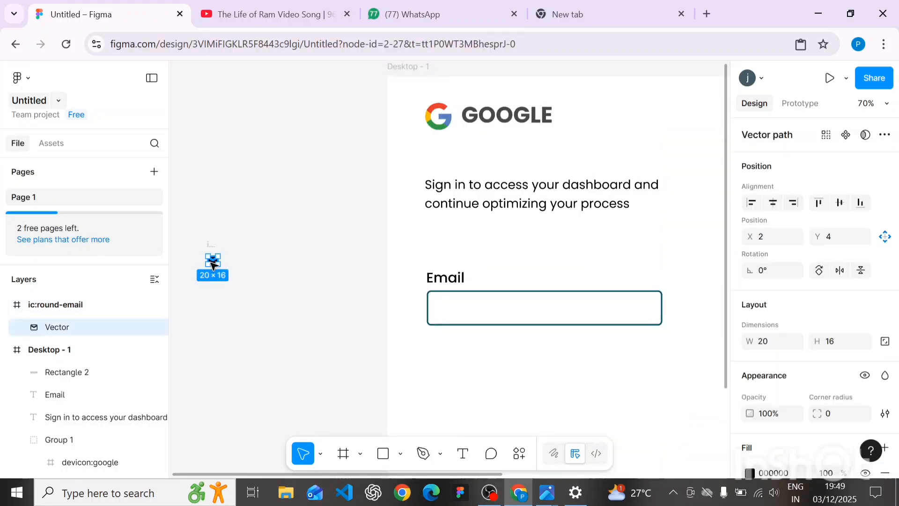
{"action": "left_click_drag", "start_coordinate": [212, 263], "coordinate": [461, 302]}
{"action": "scroll", "coordinate": [452, 346], "scroll_direction": "up", "scroll_amount": 1}
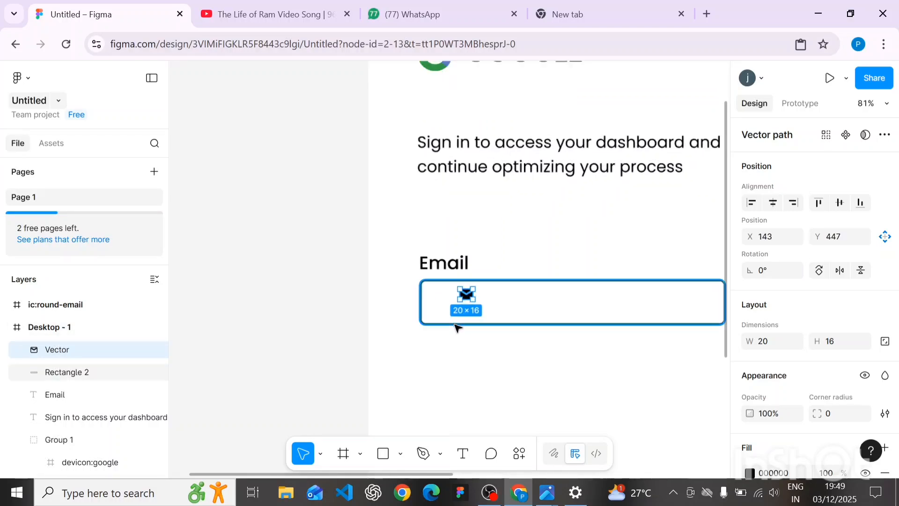
{"action": "scroll", "coordinate": [457, 327], "scroll_direction": "down", "scroll_amount": 3}
{"action": "scroll", "coordinate": [351, 293], "scroll_direction": "right", "scroll_amount": 3}
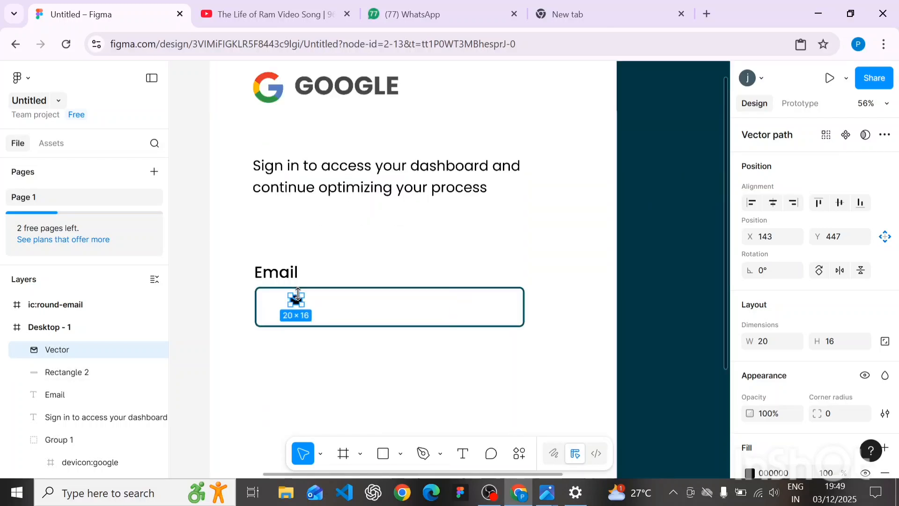
{"action": "scroll", "coordinate": [298, 295], "scroll_direction": "up", "scroll_amount": 5}
{"action": "left_click_drag", "start_coordinate": [298, 302], "coordinate": [255, 320]}
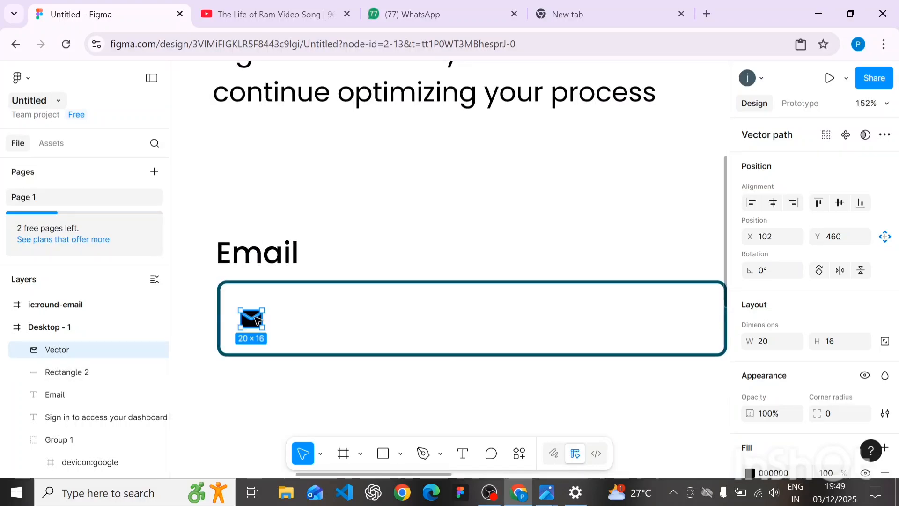
Resize the envelope icon to 25 wide and 21 high
{"action": "left_click", "coordinate": [766, 343]}
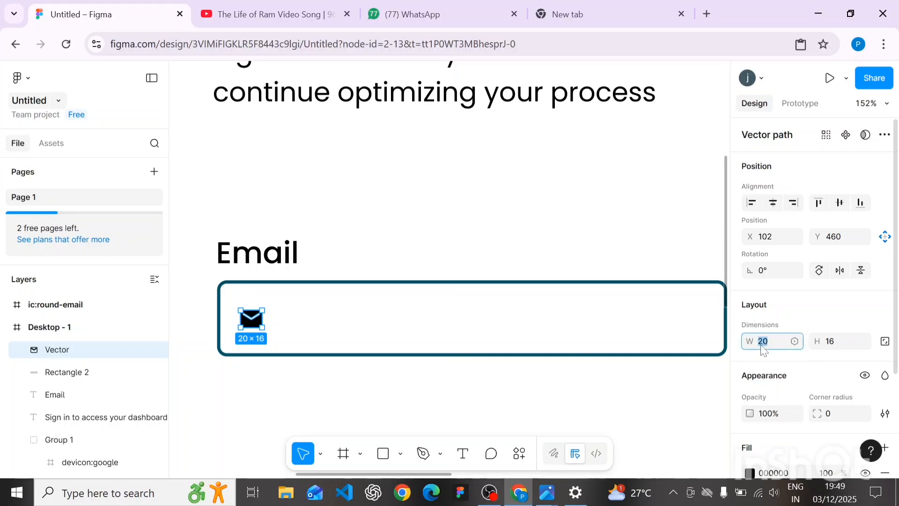
{"action": "type", "text": "5"}
{"action": "left_click", "coordinate": [838, 349]}
{"action": "type", "text": "25"}
{"action": "key", "text": "Return"}
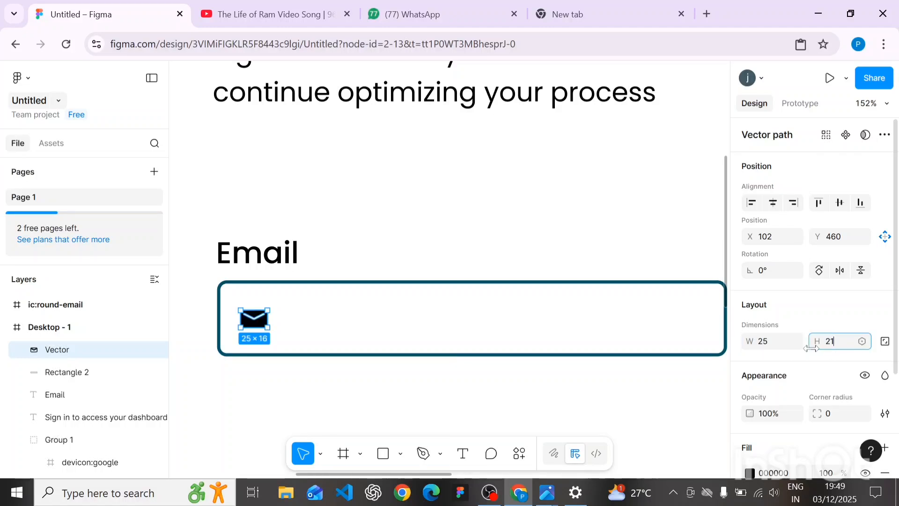
{"action": "left_click", "coordinate": [395, 411]}
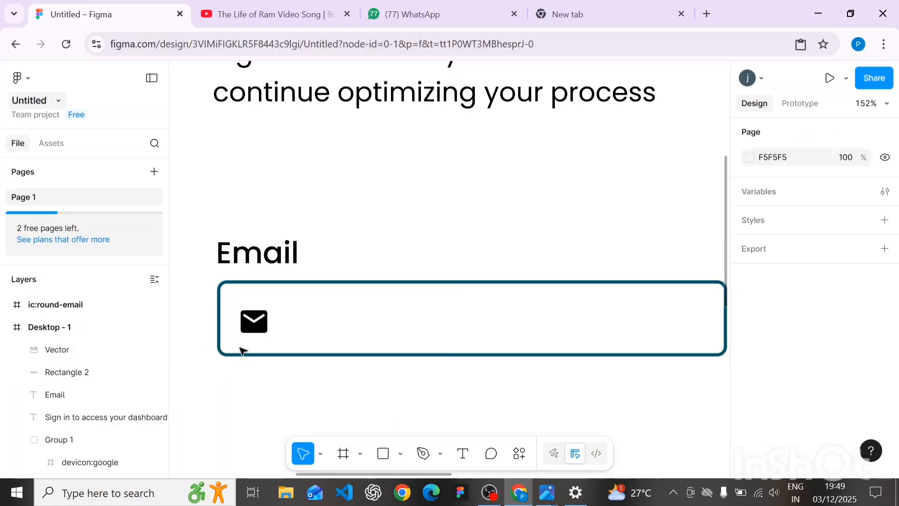
Set the envelope icon's height to 20
{"action": "scroll", "coordinate": [245, 331], "scroll_direction": "down", "scroll_amount": 4}
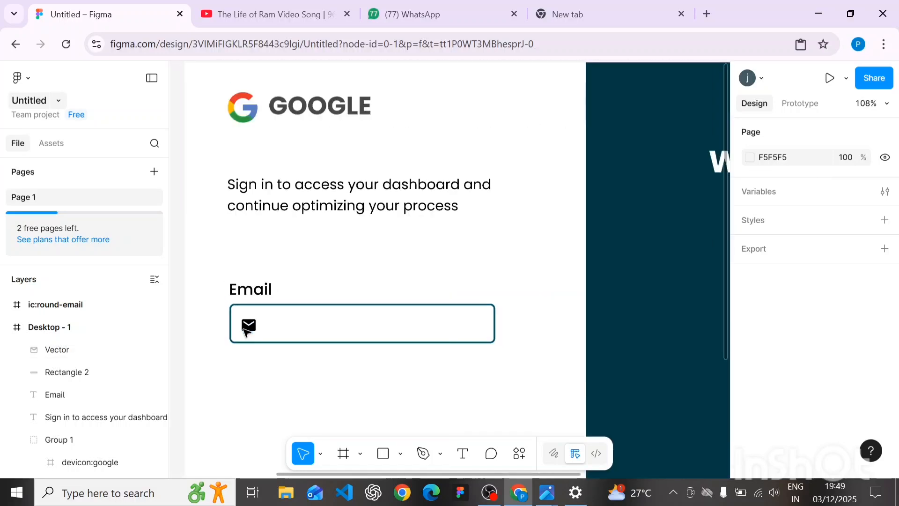
{"action": "left_click", "coordinate": [249, 326]}
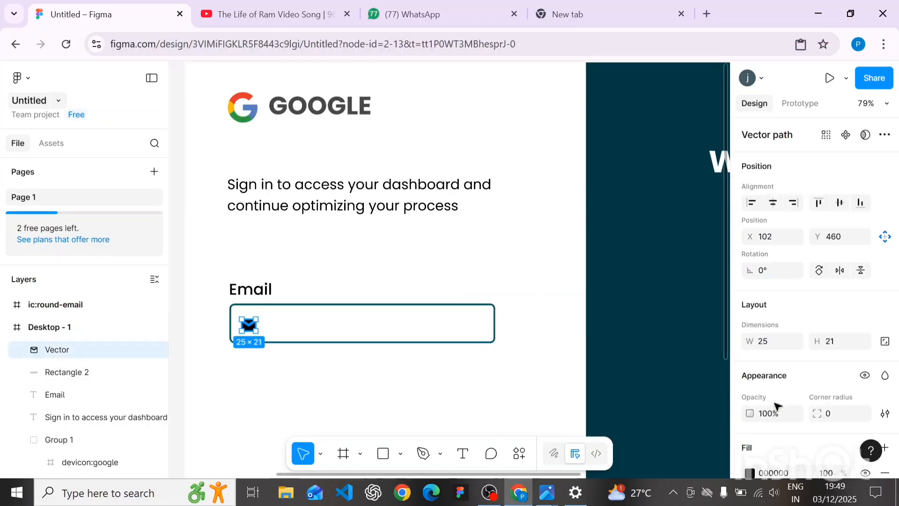
{"action": "left_click", "coordinate": [775, 344]}
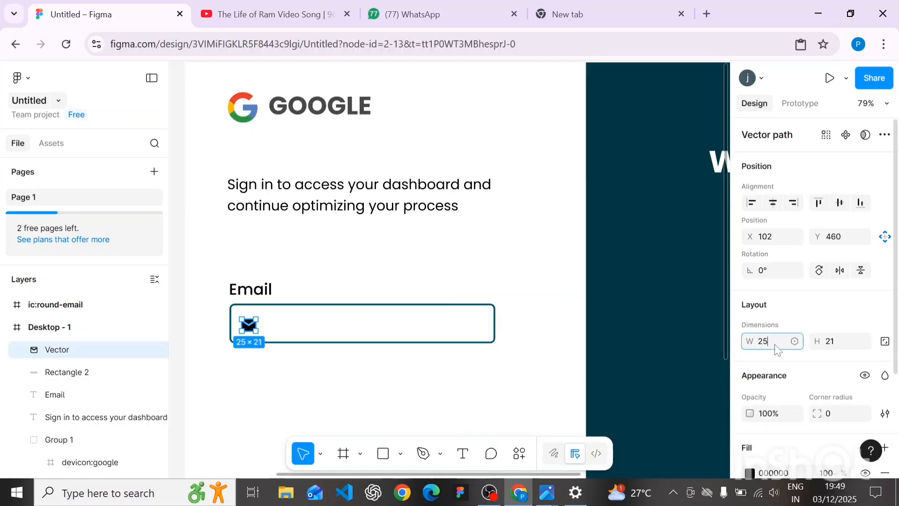
{"action": "left_click", "coordinate": [831, 345]}
{"action": "key", "text": "Up"}
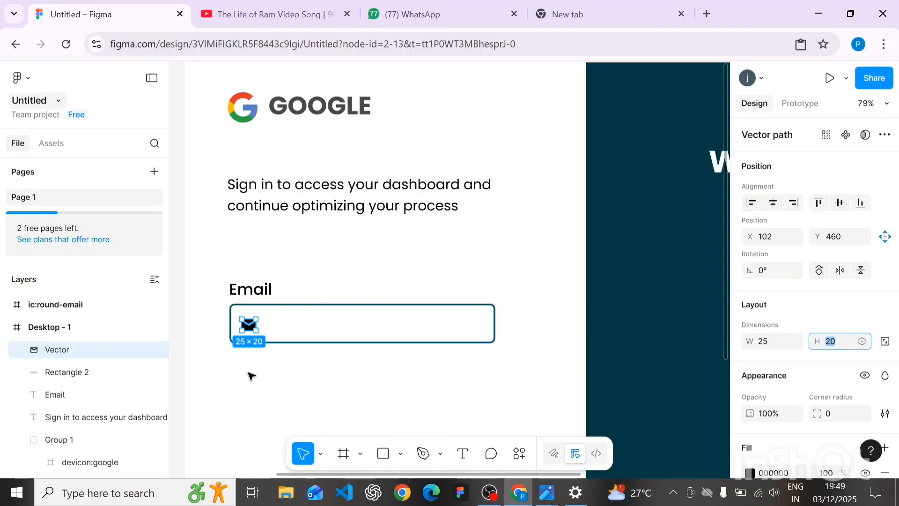
{"action": "left_click", "coordinate": [248, 373]}
Reposition the envelope icon to X 105, Y 458 so it is vertically centred in the email input box
{"action": "scroll", "coordinate": [239, 309], "scroll_direction": "up", "scroll_amount": 3}
{"action": "left_click", "coordinate": [255, 332]}
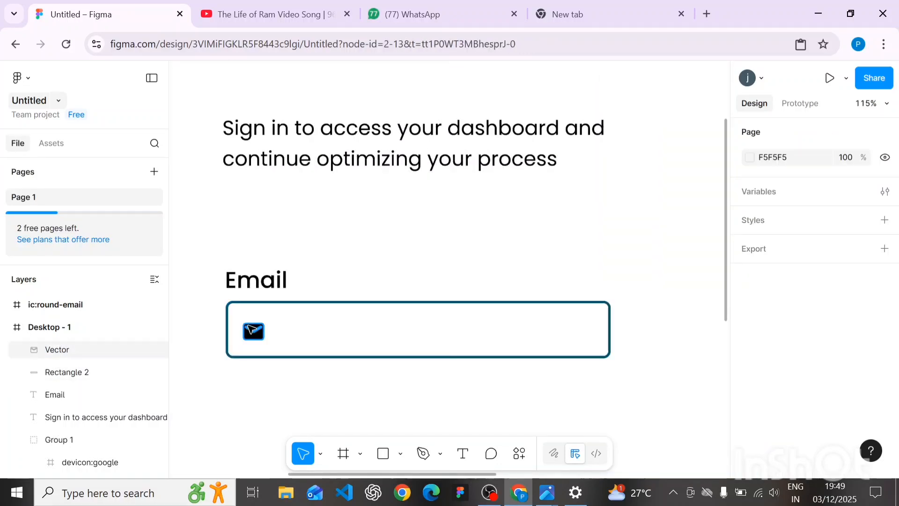
{"action": "left_click_drag", "start_coordinate": [257, 330], "coordinate": [258, 330]}
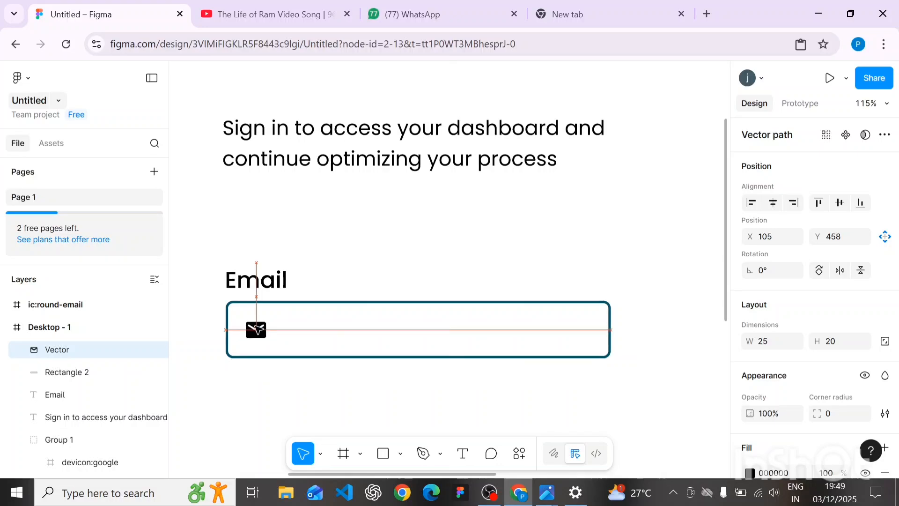
Resize the envelope icon in the email input box to 30 wide and 26 high
{"action": "left_click", "coordinate": [775, 345]}
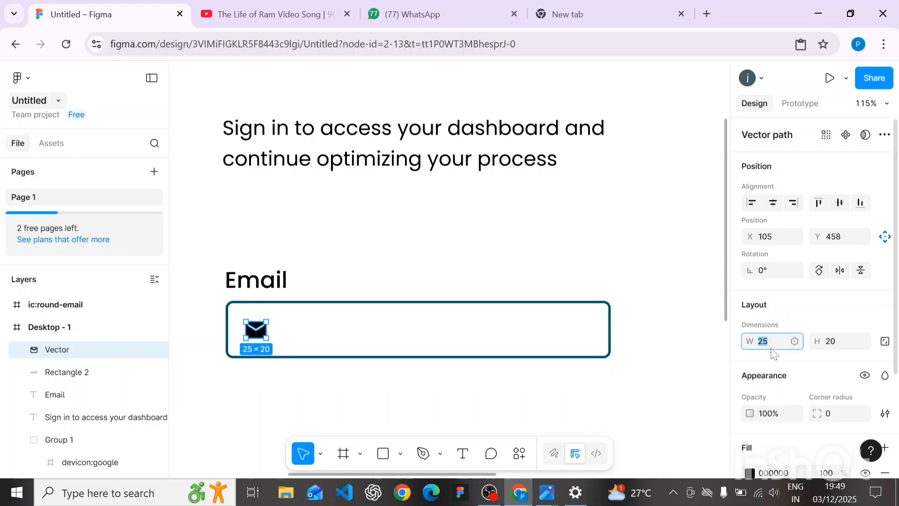
{"action": "type", "text": "30"}
{"action": "left_click", "coordinate": [835, 347]}
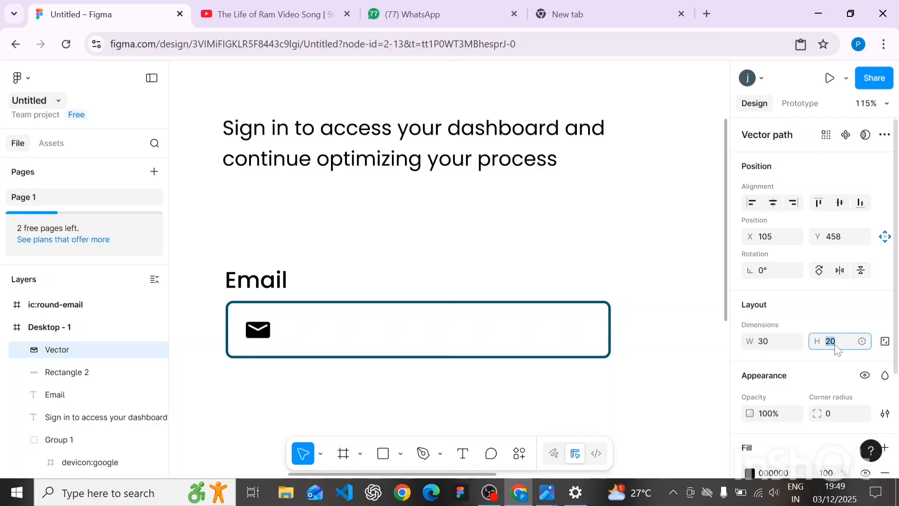
{"action": "type", "text": "30"}
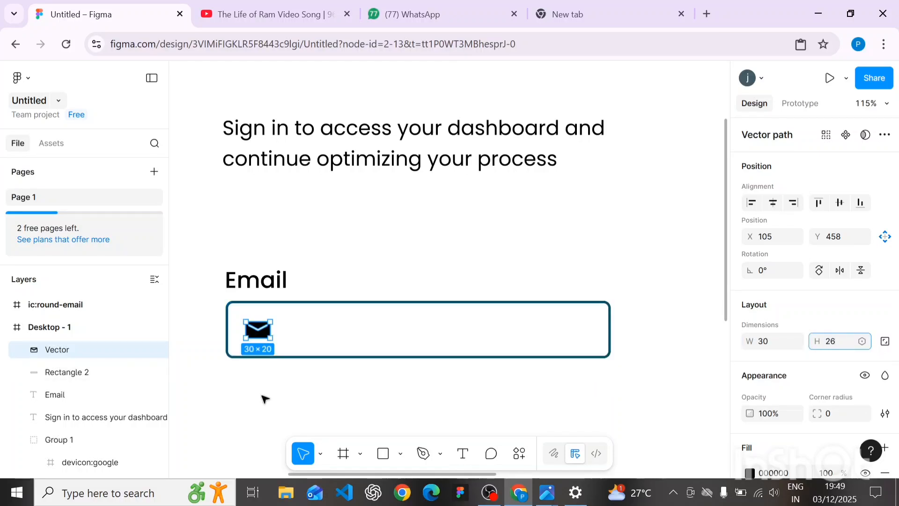
{"action": "left_click", "coordinate": [251, 359]}
Reduce the envelope icon's height to 24
{"action": "scroll", "coordinate": [250, 359], "scroll_direction": "up", "scroll_amount": 2}
{"action": "left_click", "coordinate": [259, 327]}
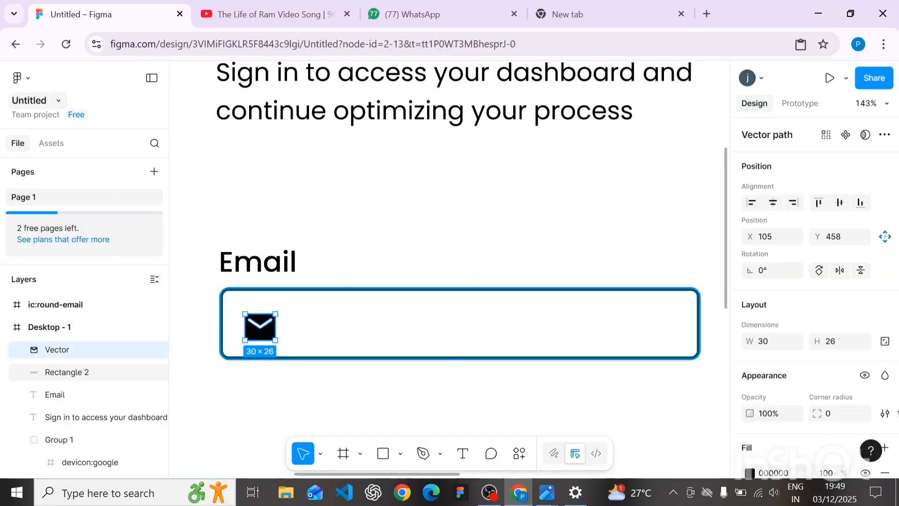
{"action": "left_click", "coordinate": [838, 344]}
{"action": "key", "text": "Down"}
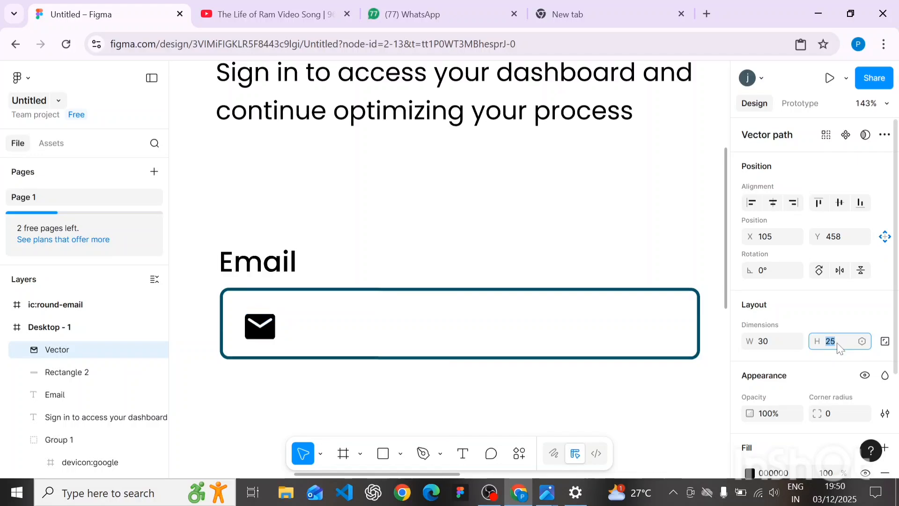
{"action": "key", "text": "Down"}
{"action": "left_click", "coordinate": [251, 379]}
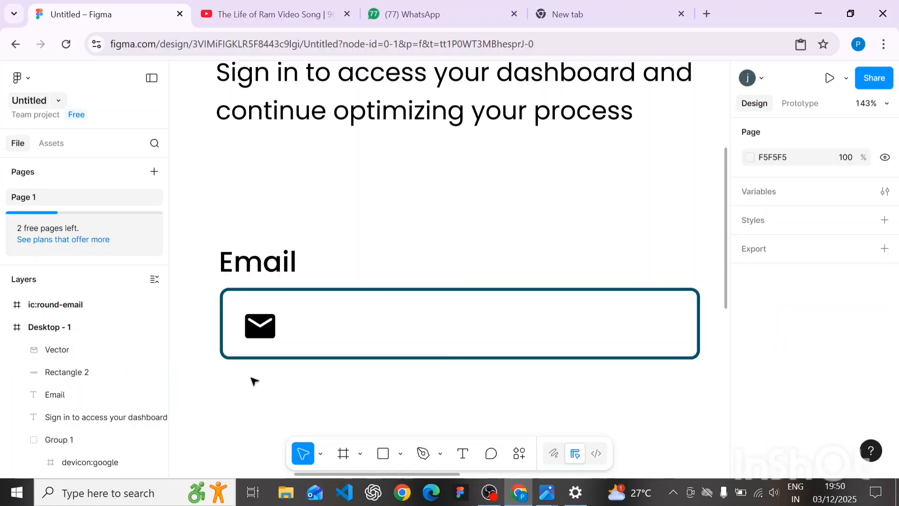
Move the envelope icon to X 103, Y 456, vertically centred in the email input box
{"action": "left_click", "coordinate": [261, 334]}
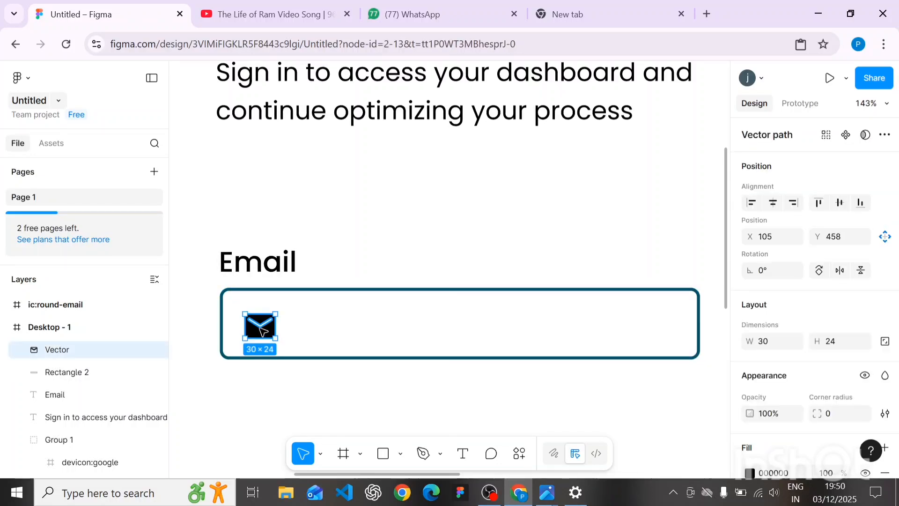
{"action": "left_click_drag", "start_coordinate": [260, 327], "coordinate": [261, 327]}
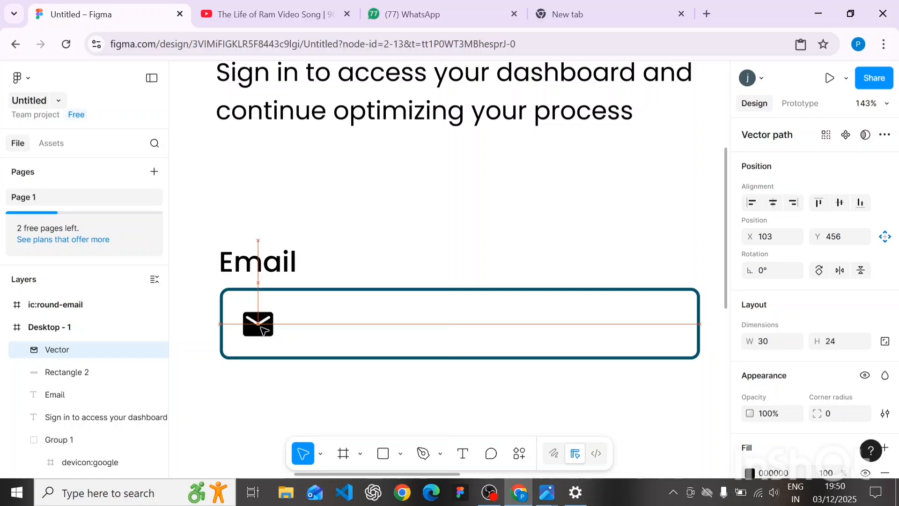
{"action": "left_click", "coordinate": [281, 406]}
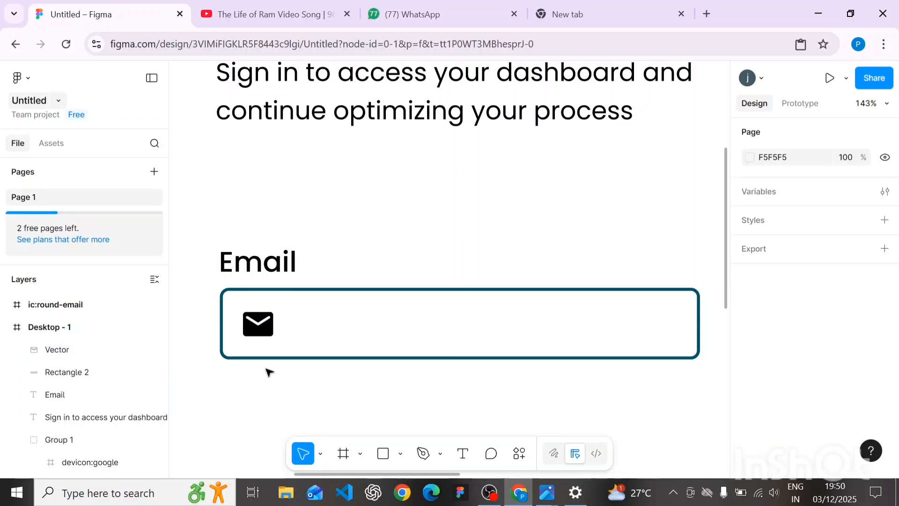
Fill the envelope icon with the dark teal 023A45 sampled from the panel behind the WELCOME heading
{"action": "scroll", "coordinate": [266, 370], "scroll_direction": "down", "scroll_amount": 5}
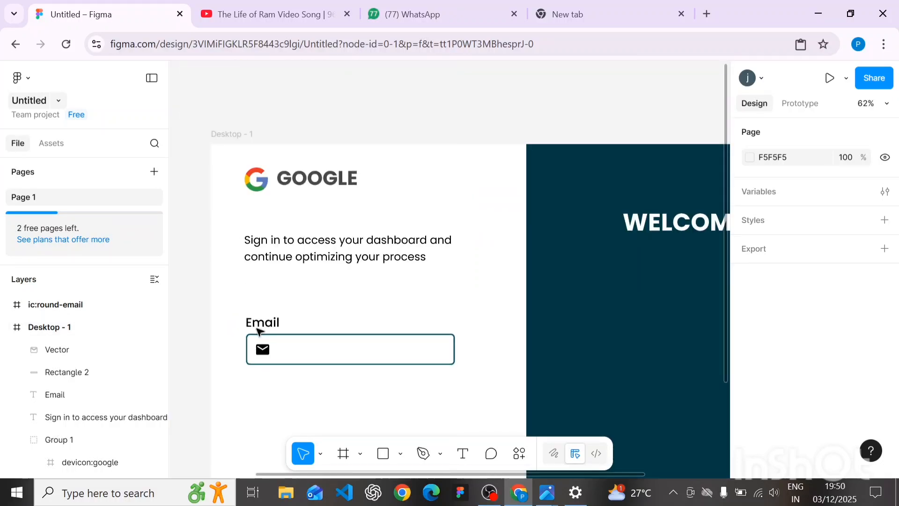
{"action": "left_click", "coordinate": [262, 348]}
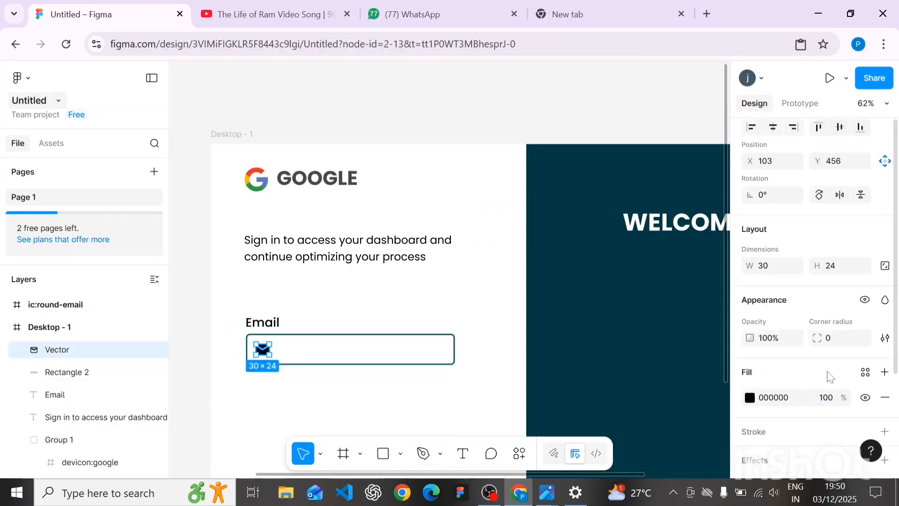
{"action": "scroll", "coordinate": [829, 376], "scroll_direction": "down", "scroll_amount": 2}
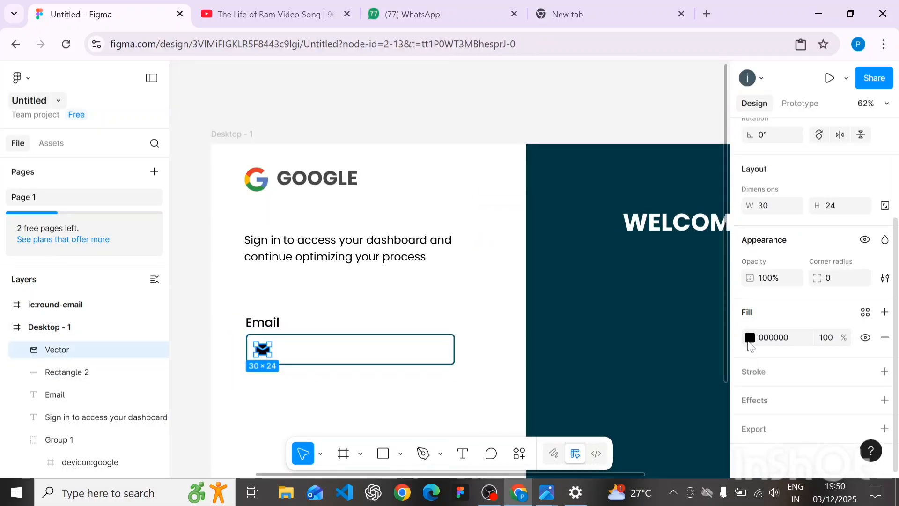
{"action": "left_click", "coordinate": [749, 338]}
{"action": "left_click", "coordinate": [582, 371]}
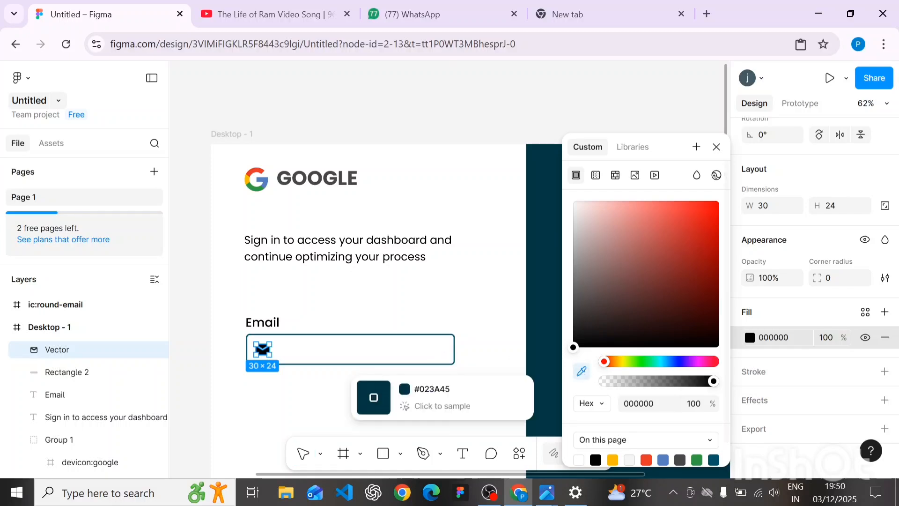
{"action": "scroll", "coordinate": [438, 357], "scroll_direction": "right", "scroll_amount": 3}
{"action": "left_click", "coordinate": [522, 311]}
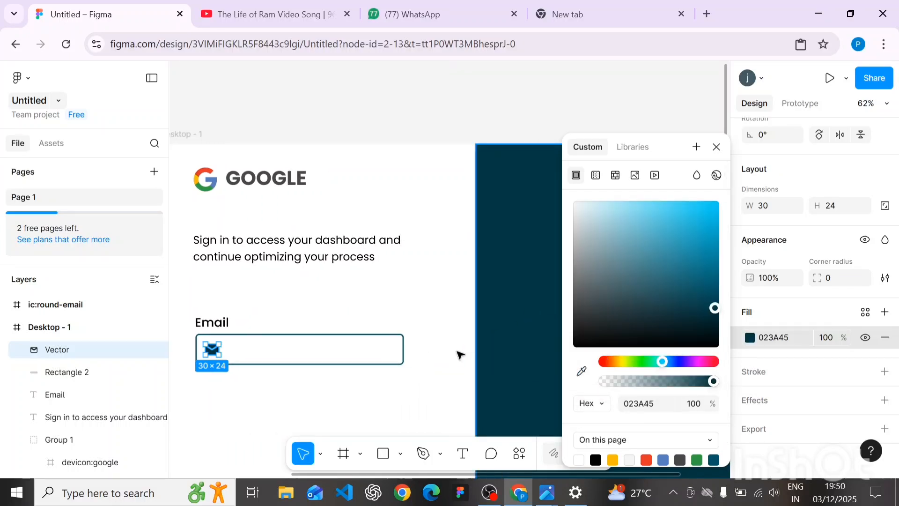
{"action": "left_click", "coordinate": [417, 375]}
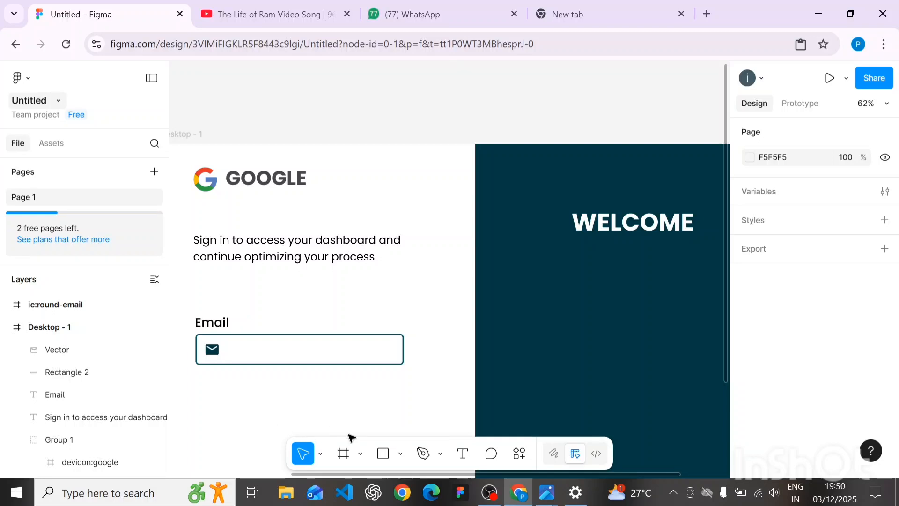
Add the placeholder text "Enter your email" beside the envelope icon inside the email input box
{"action": "left_click", "coordinate": [462, 454]}
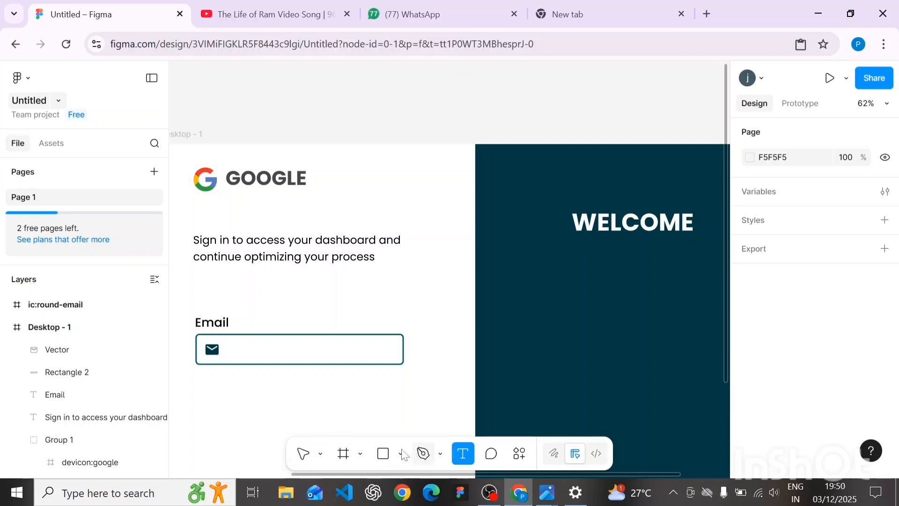
{"action": "scroll", "coordinate": [329, 390], "scroll_direction": "left", "scroll_amount": 5}
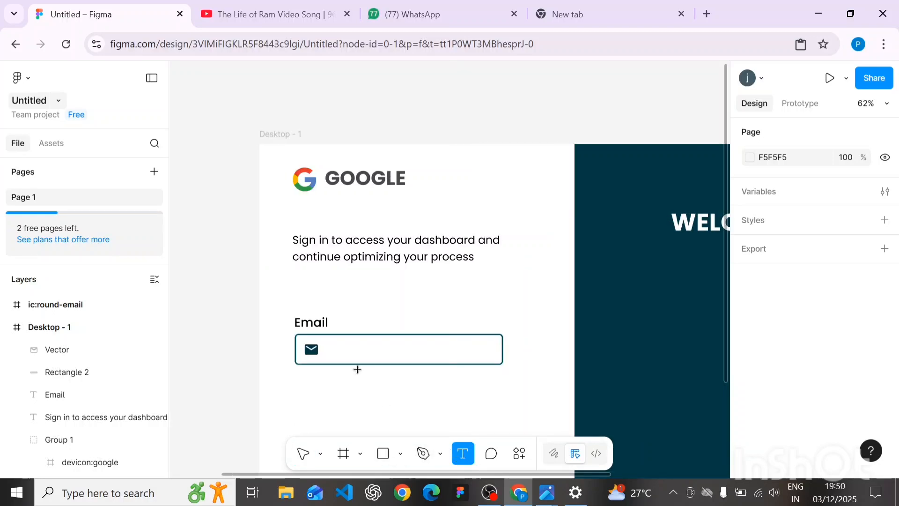
{"action": "scroll", "coordinate": [331, 345], "scroll_direction": "up", "scroll_amount": 1}
{"action": "scroll", "coordinate": [333, 353], "scroll_direction": "up", "scroll_amount": 3}
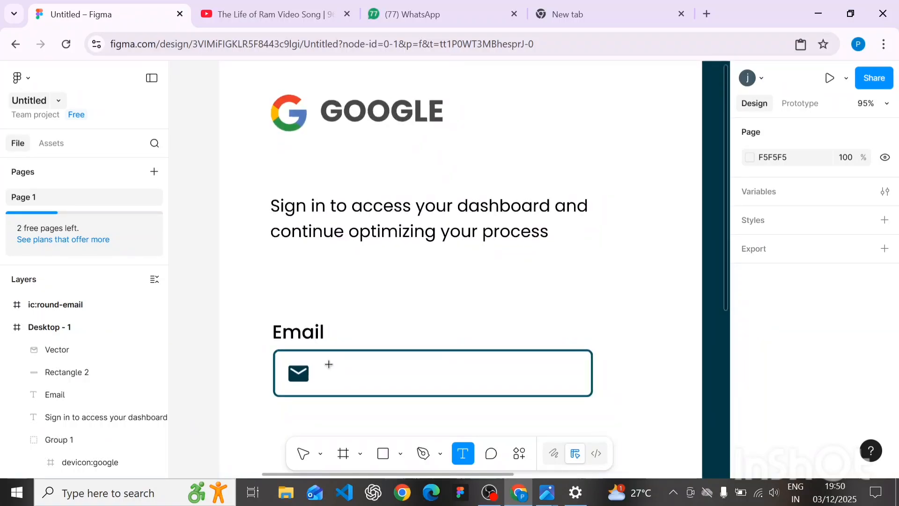
{"action": "left_click", "coordinate": [332, 365]}
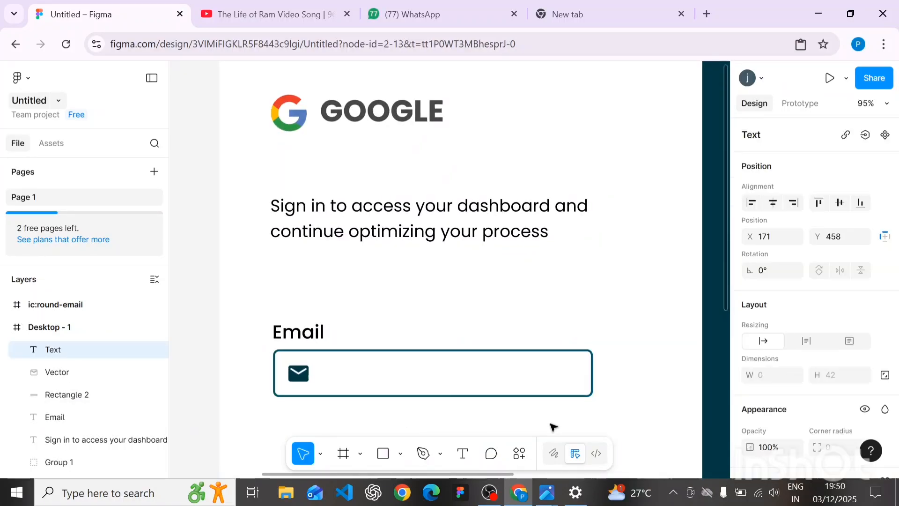
{"action": "type", "text": "E"}
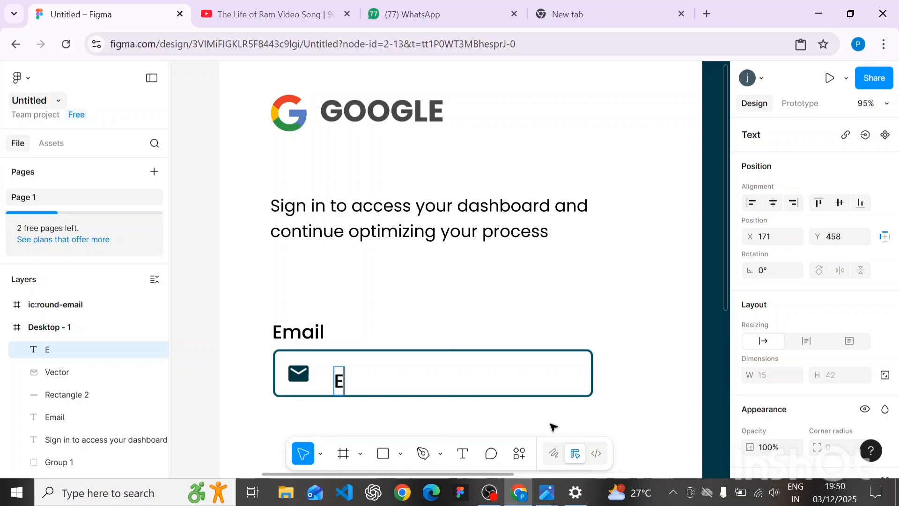
{"action": "type", "text": "nter"}
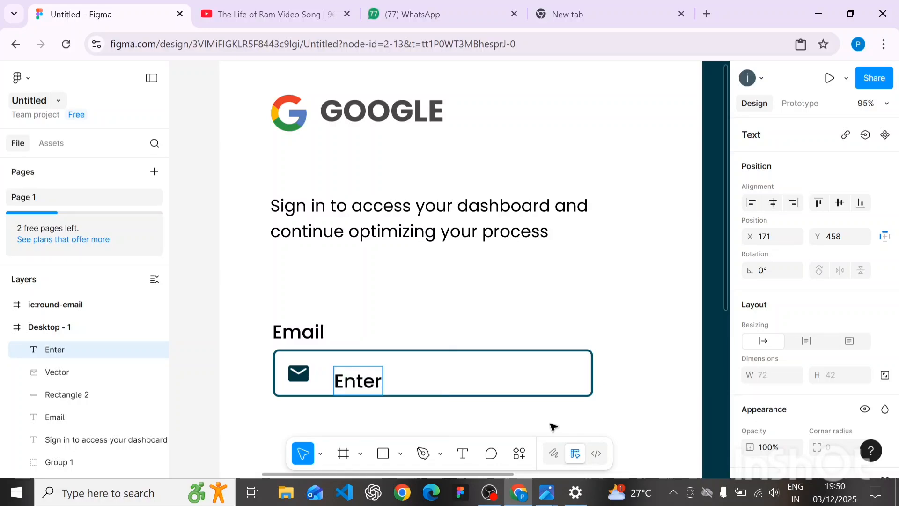
{"action": "type", "text": " your "}
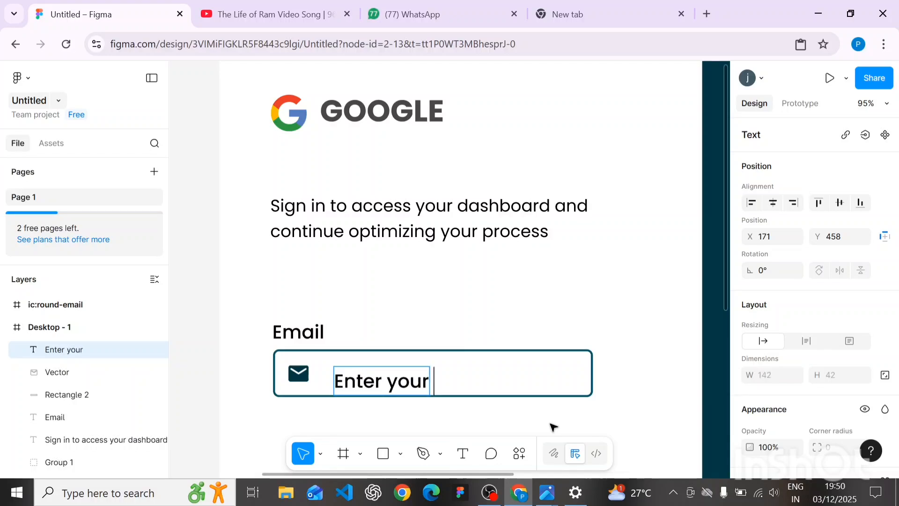
{"action": "type", "text": "ema"}
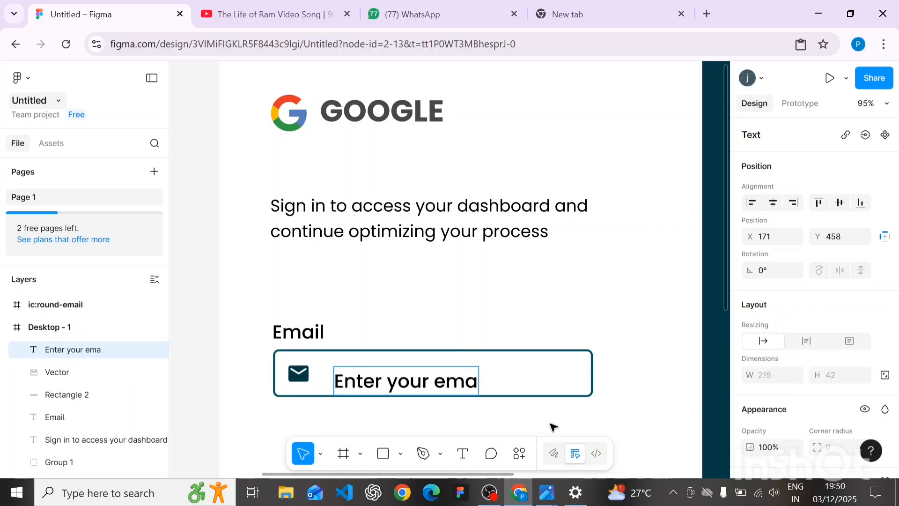
{"action": "type", "text": "il"}
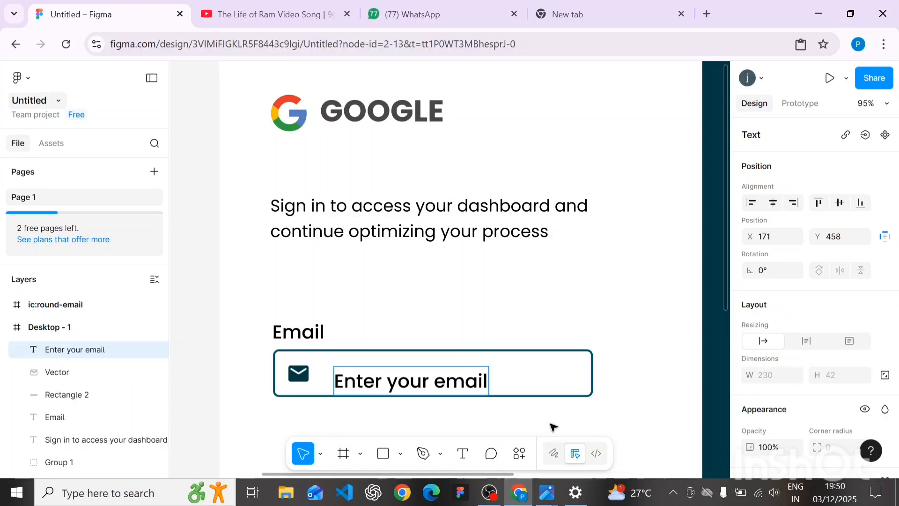
{"action": "key", "text": "Escape"}
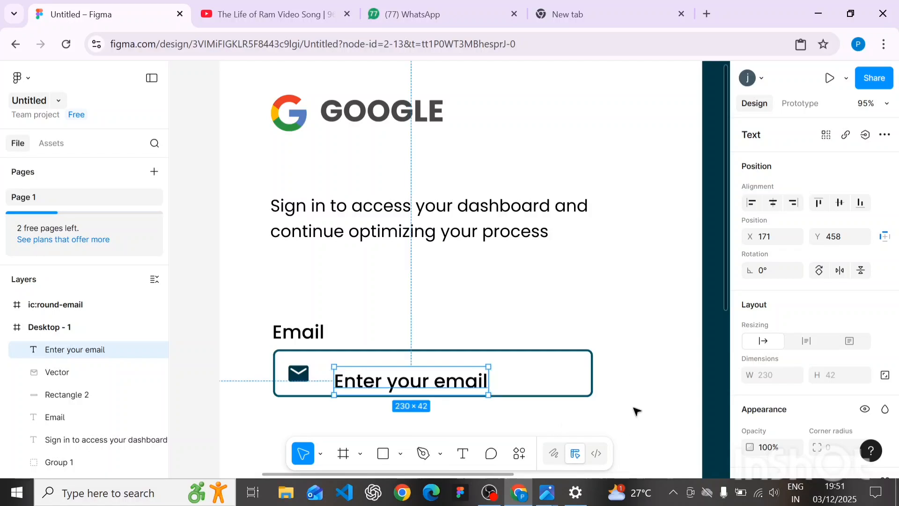
Change the placeholder text's fill to light grey CBCBCB
{"action": "scroll", "coordinate": [847, 376], "scroll_direction": "down", "scroll_amount": 5}
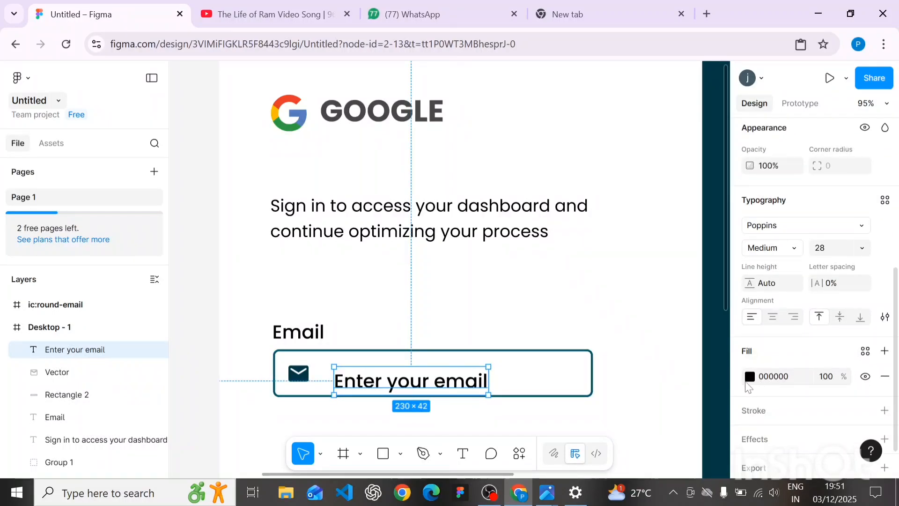
{"action": "left_click", "coordinate": [749, 377]}
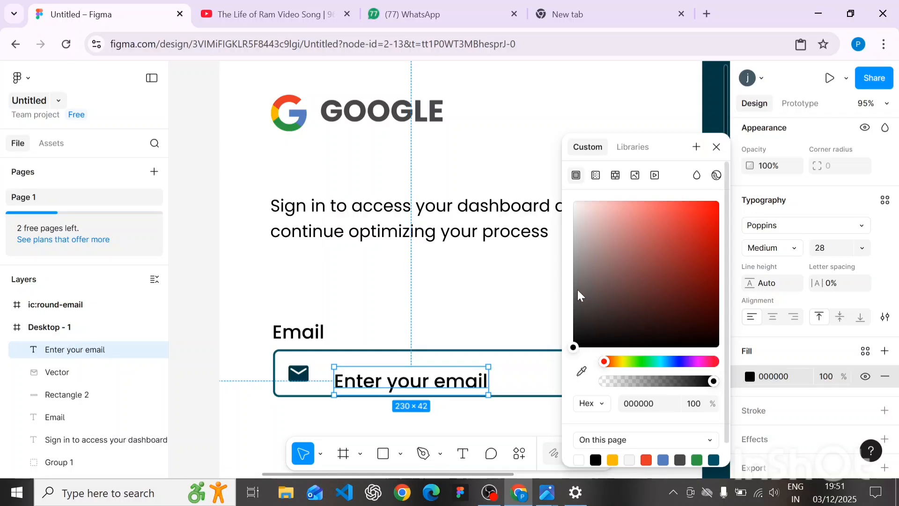
{"action": "left_click_drag", "start_coordinate": [577, 290], "coordinate": [560, 239]}
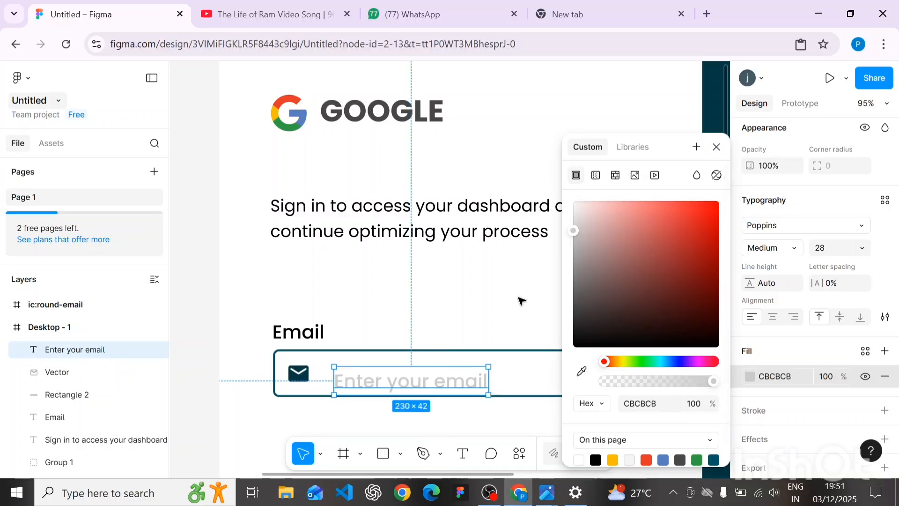
Reduce the placeholder text's font size to 22
{"action": "left_click", "coordinate": [826, 248]}
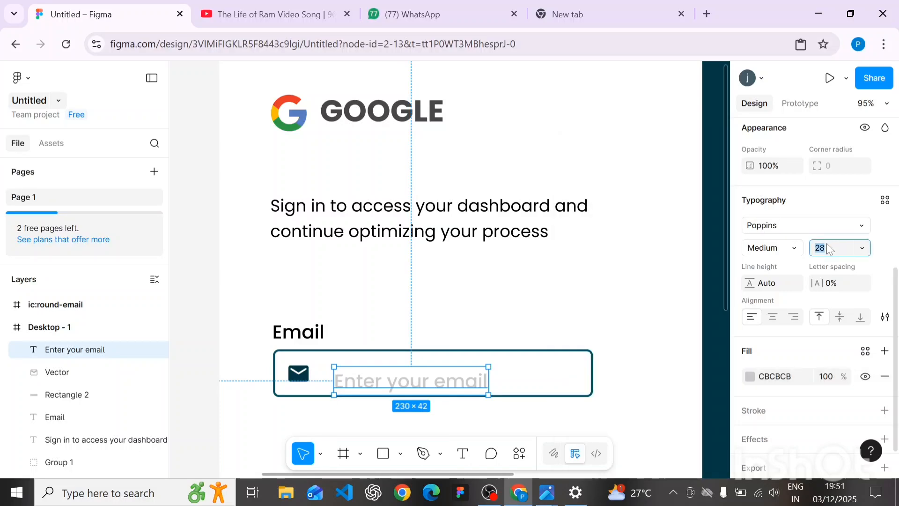
{"action": "key", "text": "Down"}
{"action": "key", "text": "Down"}
{"action": "key", "text": "Down"}
{"action": "key", "text": "Down"}
{"action": "key", "text": "Down"}
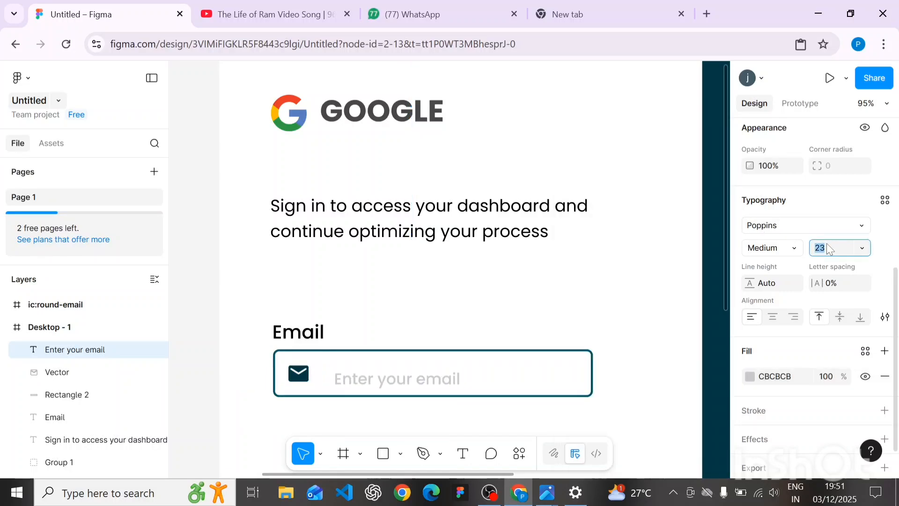
{"action": "left_click", "coordinate": [355, 294]}
Move the placeholder text to X 169, Y 451, vertically centred in the email input box
{"action": "scroll", "coordinate": [358, 295], "scroll_direction": "down", "scroll_amount": 1}
{"action": "scroll", "coordinate": [356, 294], "scroll_direction": "down", "scroll_amount": 1}
{"action": "scroll", "coordinate": [367, 293], "scroll_direction": "up", "scroll_amount": 3}
{"action": "left_click", "coordinate": [402, 327]}
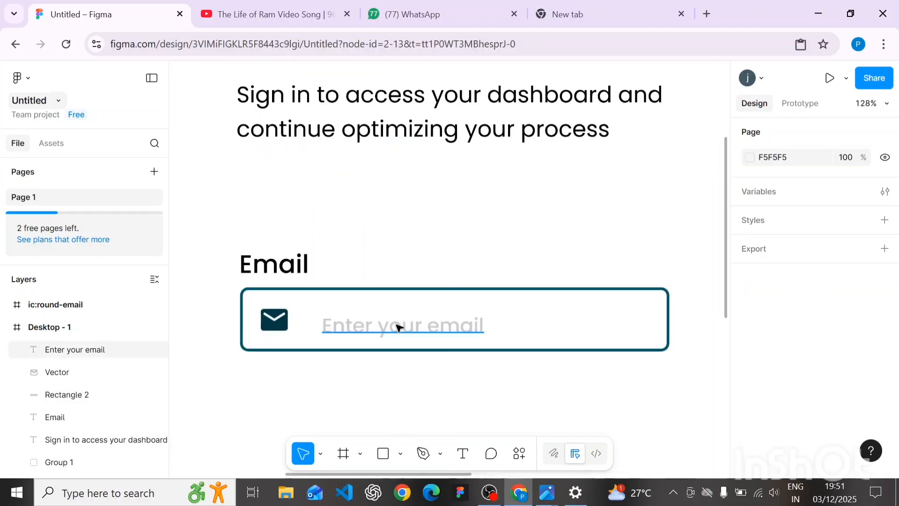
{"action": "mouse_move", "coordinate": [406, 330]}
{"action": "left_mouse_down"}
{"action": "mouse_move", "coordinate": [406, 318]}
{"action": "mouse_move", "coordinate": [408, 326]}
{"action": "left_mouse_up"}
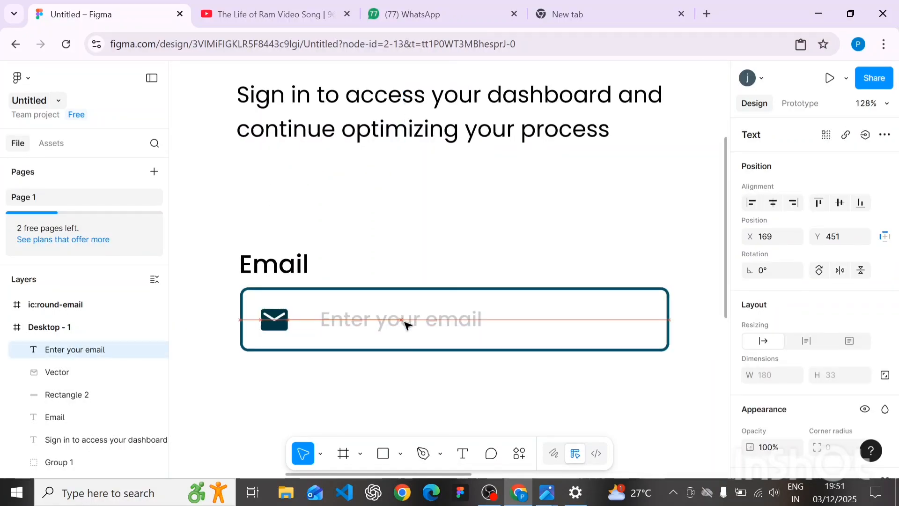
Darken the placeholder text's fill to the mid grey 929292
{"action": "scroll", "coordinate": [785, 374], "scroll_direction": "down", "scroll_amount": 5}
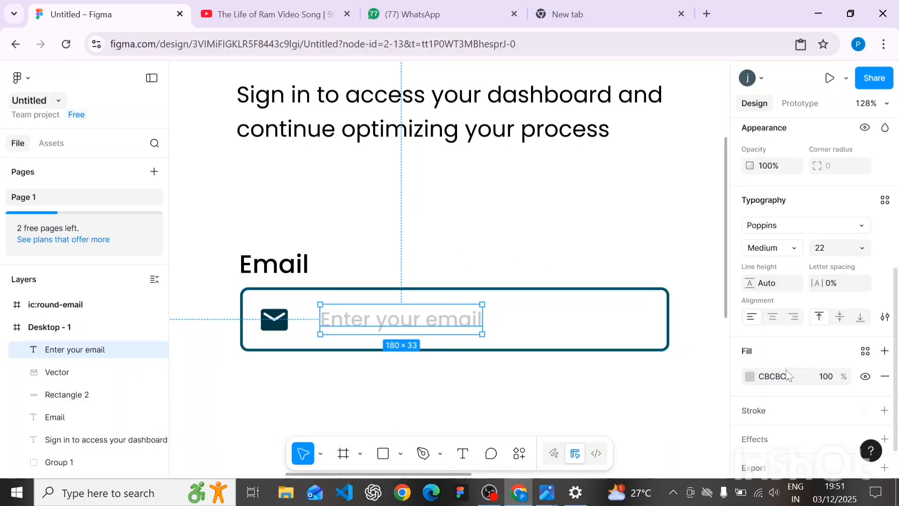
{"action": "left_click", "coordinate": [749, 376]}
{"action": "left_click", "coordinate": [575, 246]}
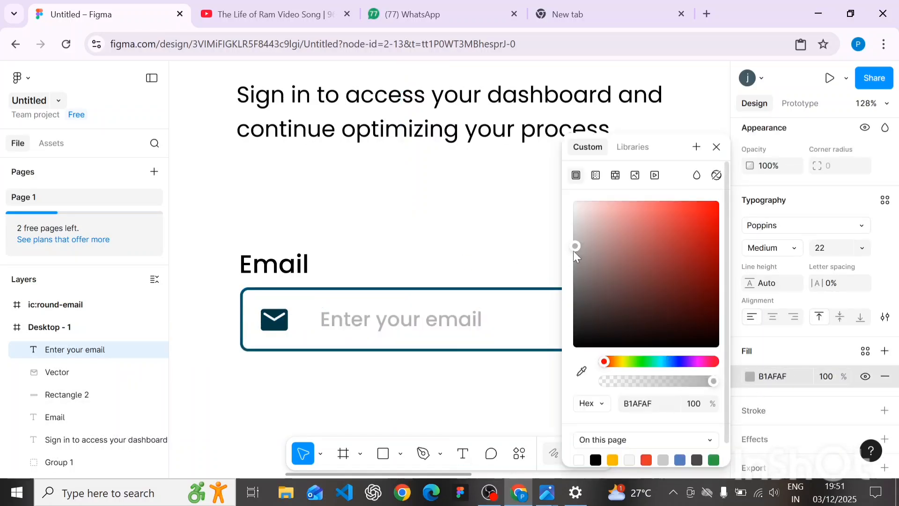
{"action": "left_click", "coordinate": [569, 263]}
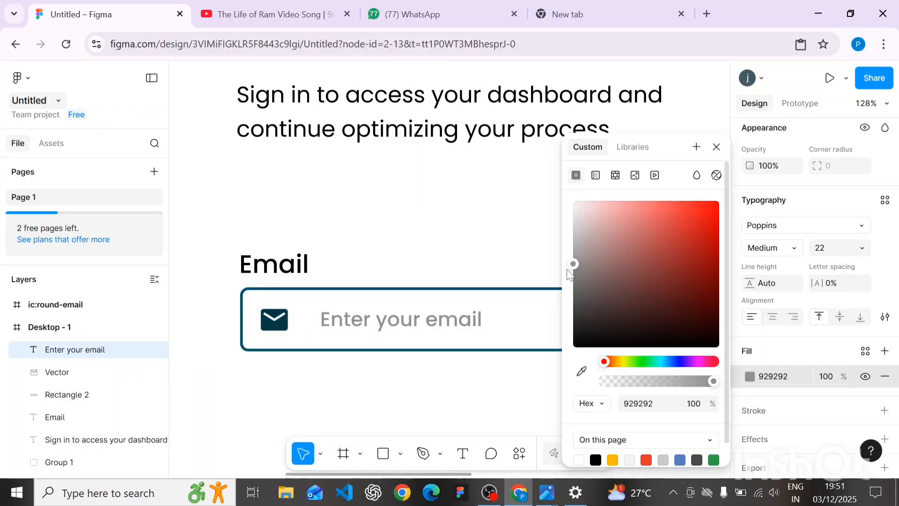
Group the Email label with its input box, envelope icon and placeholder, and place a duplicate of the group below at X 80, Y 537
{"action": "left_click", "coordinate": [431, 262]}
{"action": "scroll", "coordinate": [431, 263], "scroll_direction": "down", "scroll_amount": 5}
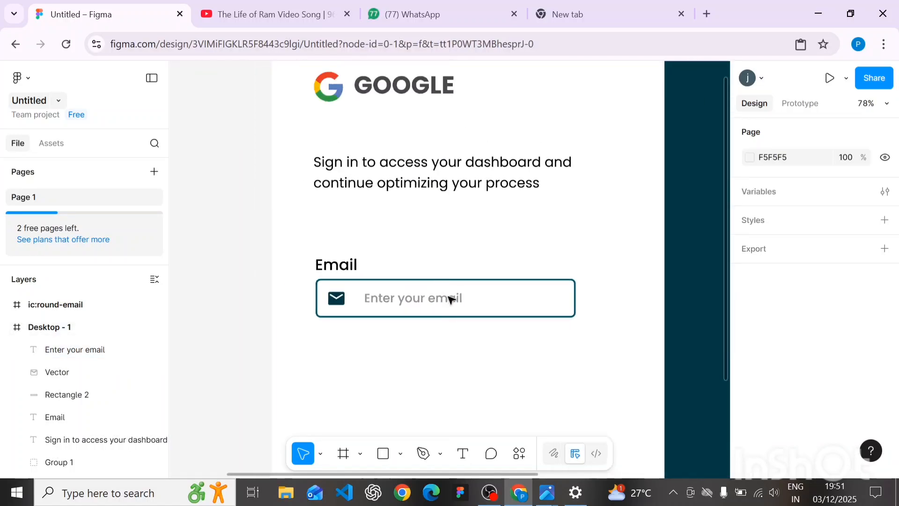
{"action": "scroll", "coordinate": [457, 302], "scroll_direction": "down", "scroll_amount": 2}
{"action": "scroll", "coordinate": [458, 304], "scroll_direction": "down", "scroll_amount": 3}
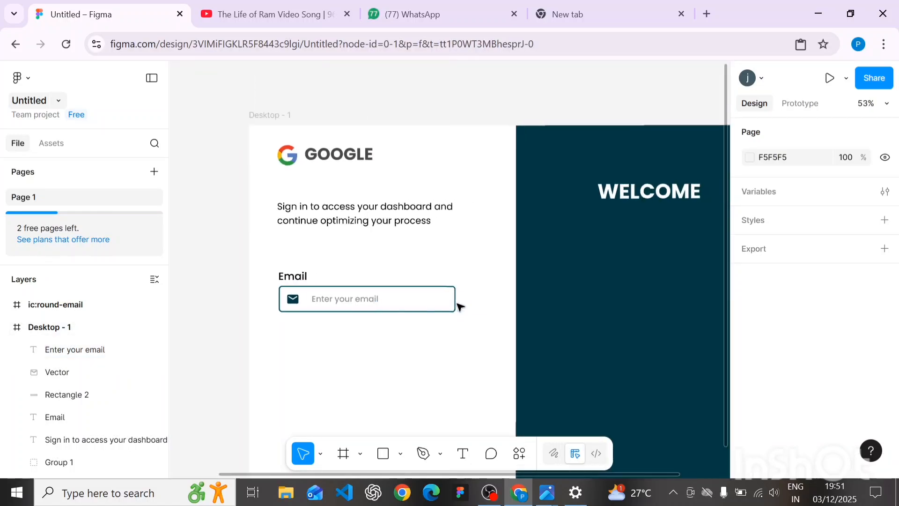
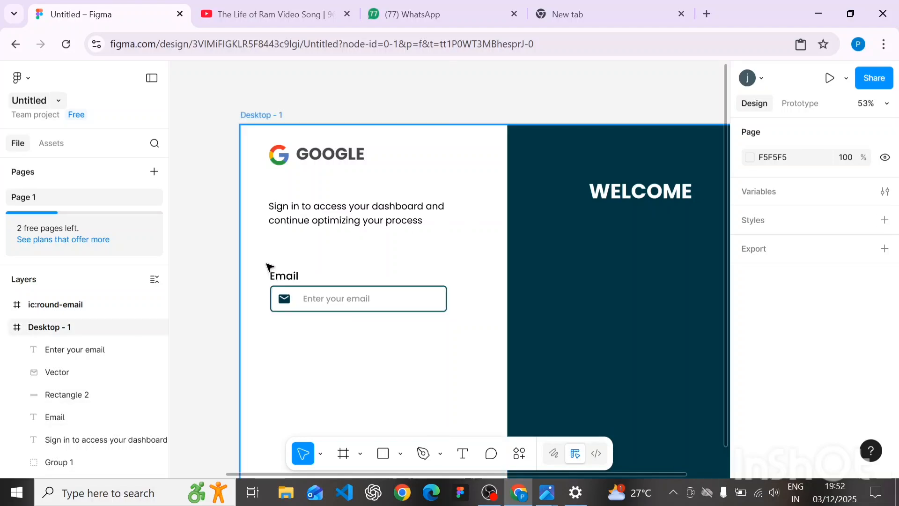
{"action": "left_click_drag", "start_coordinate": [266, 266], "coordinate": [468, 334]}
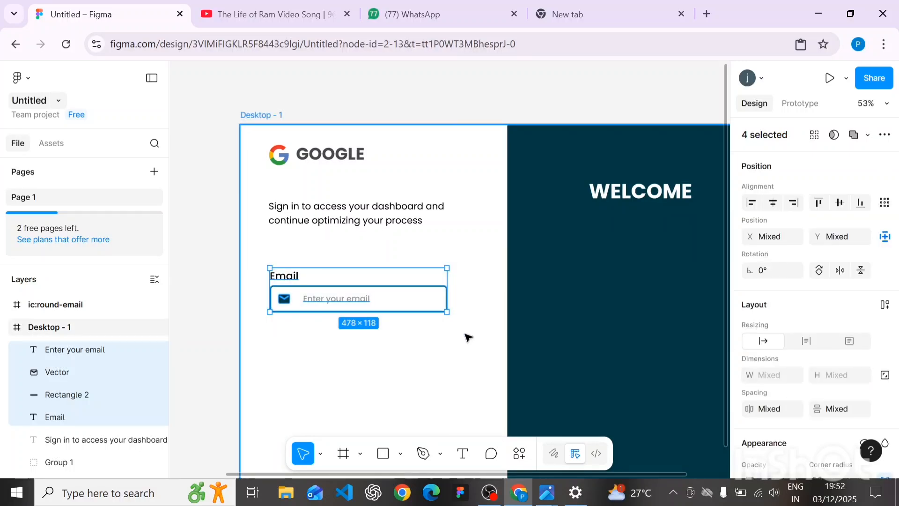
{"action": "key", "text": "ctrl+g"}
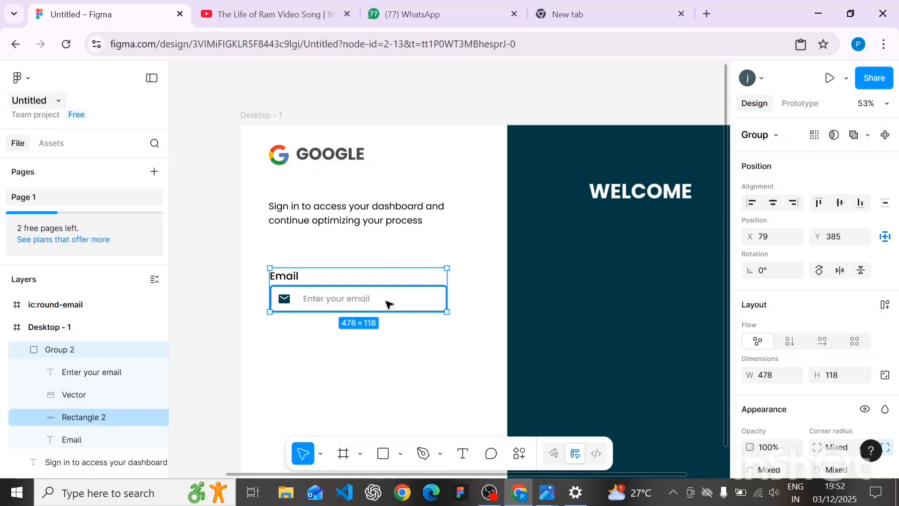
{"action": "key", "text": "ctrl+d"}
{"action": "left_click_drag", "start_coordinate": [388, 304], "coordinate": [387, 358]}
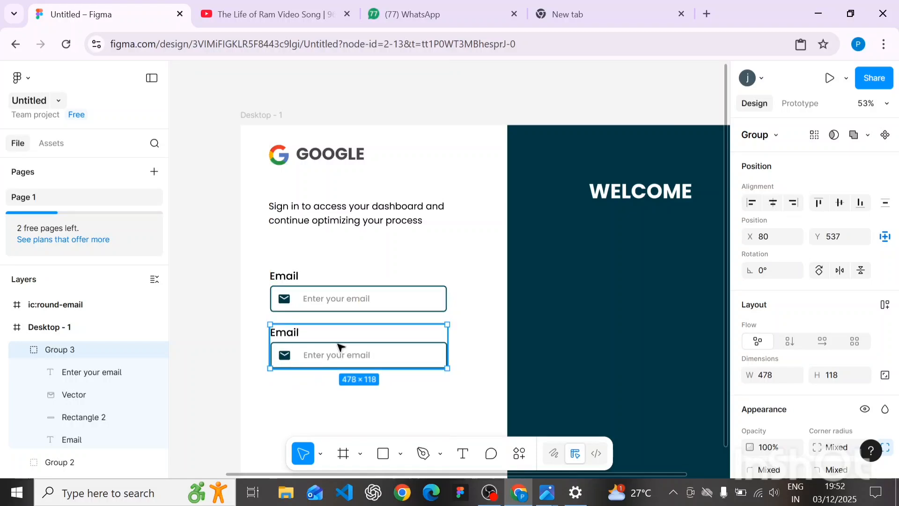
Change the label text of the duplicated input group from Email to "Password"
{"action": "double_click", "coordinate": [298, 334]}
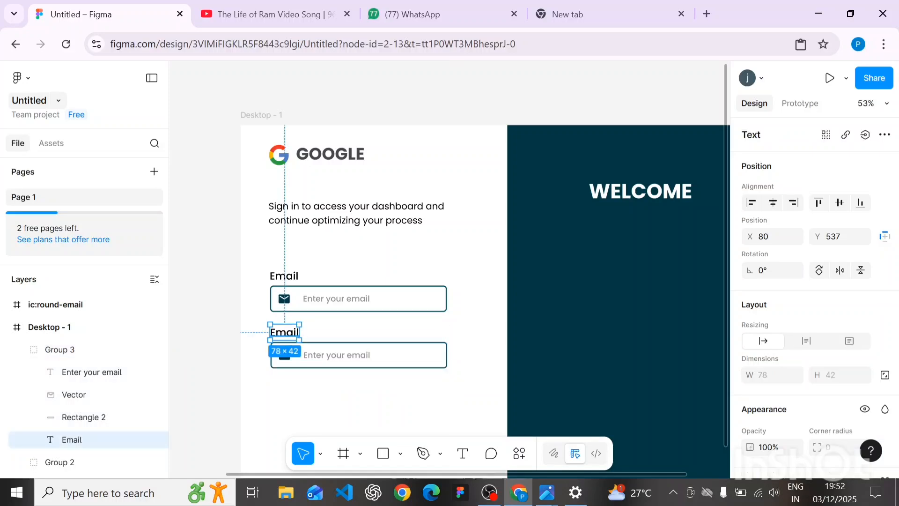
{"action": "double_click", "coordinate": [292, 337]}
{"action": "left_click", "coordinate": [299, 333]}
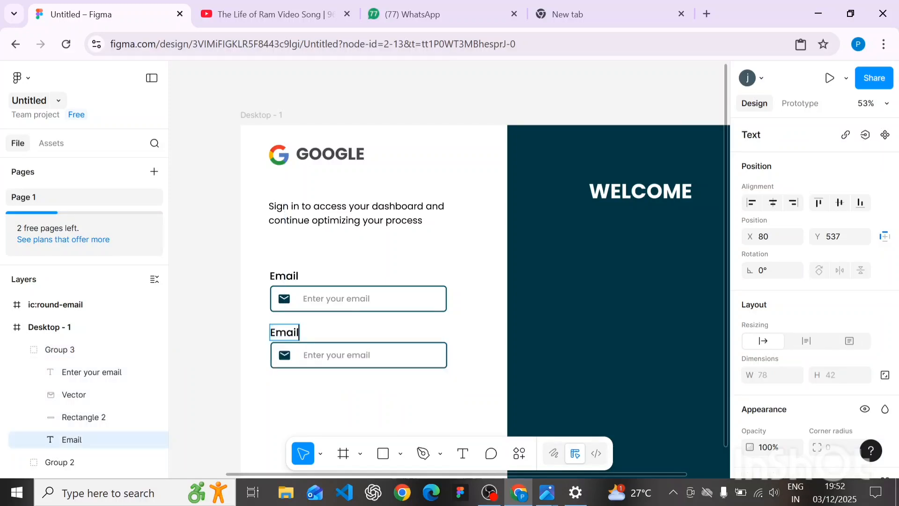
{"action": "key", "text": "BackSpace"}
{"action": "key", "text": "BackSpace"}
{"action": "key", "text": "BackSpace"}
{"action": "key", "text": "BackSpace"}
{"action": "key", "text": "BackSpace"}
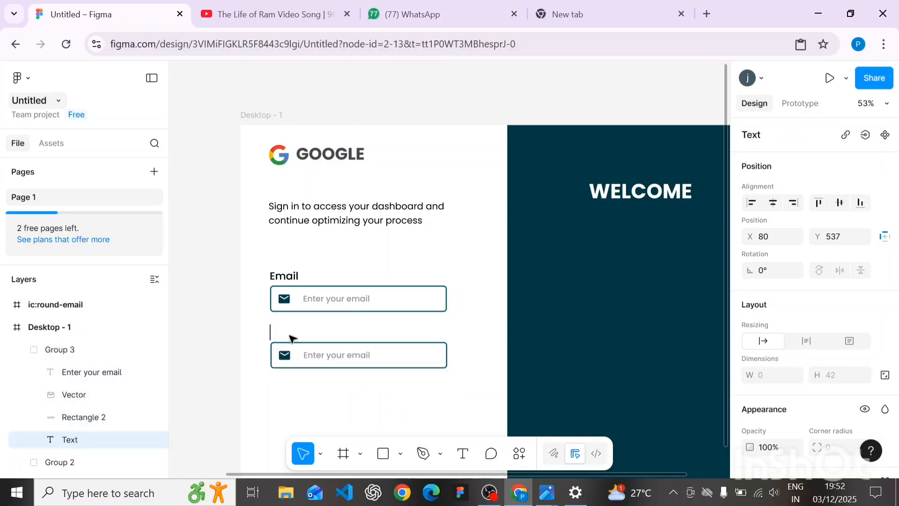
{"action": "type", "text": "Password"}
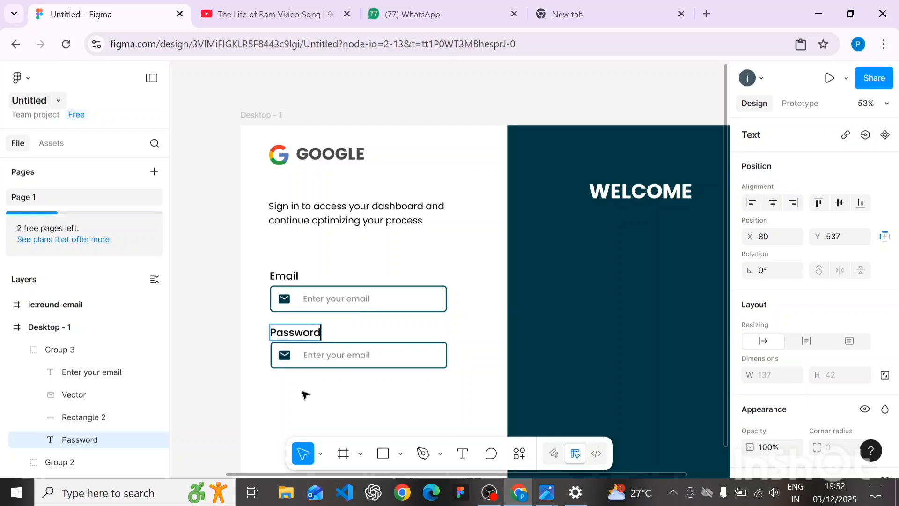
{"action": "key", "text": "Escape"}
{"action": "key", "text": "Escape"}
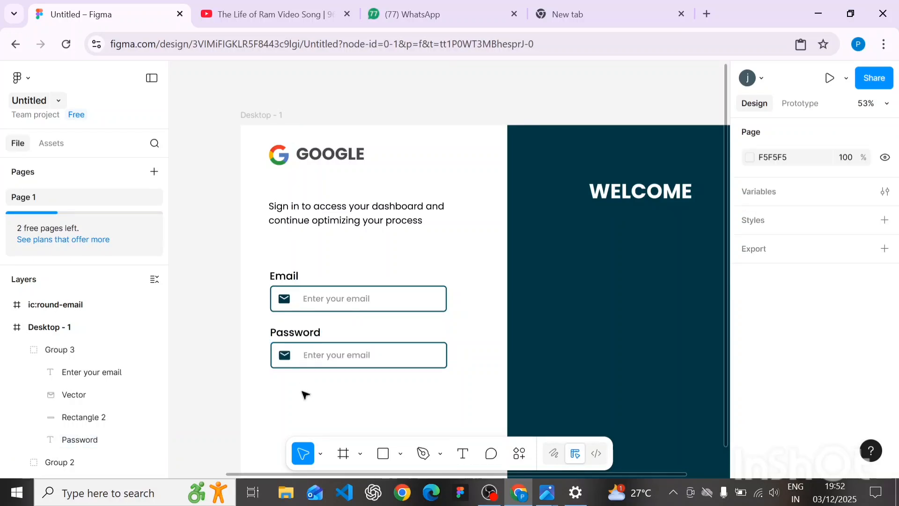
Delete the envelope icon from the Password input group
{"action": "left_click", "coordinate": [284, 357]}
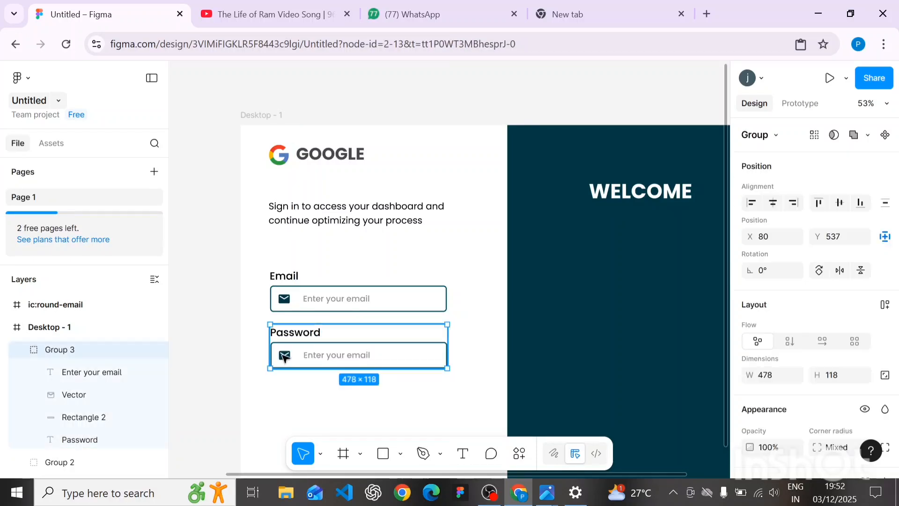
{"action": "double_click", "coordinate": [284, 358]}
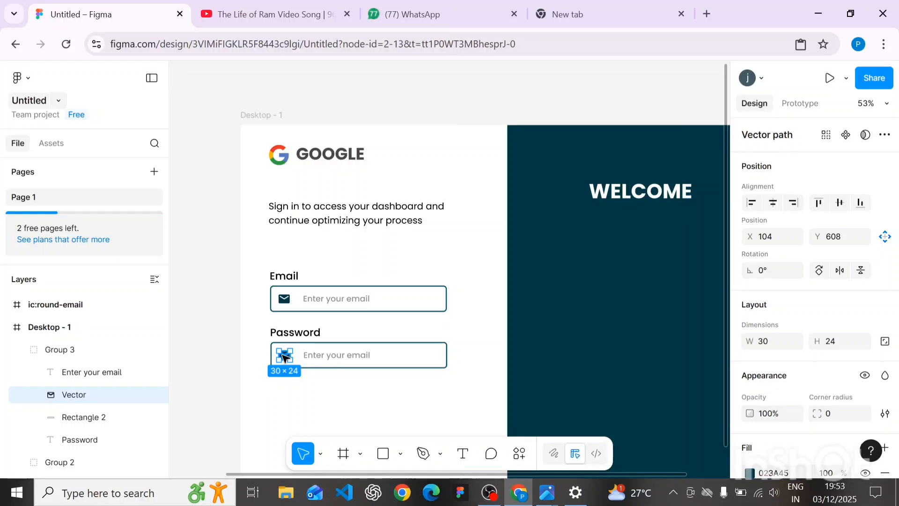
{"action": "key", "text": "Delete"}
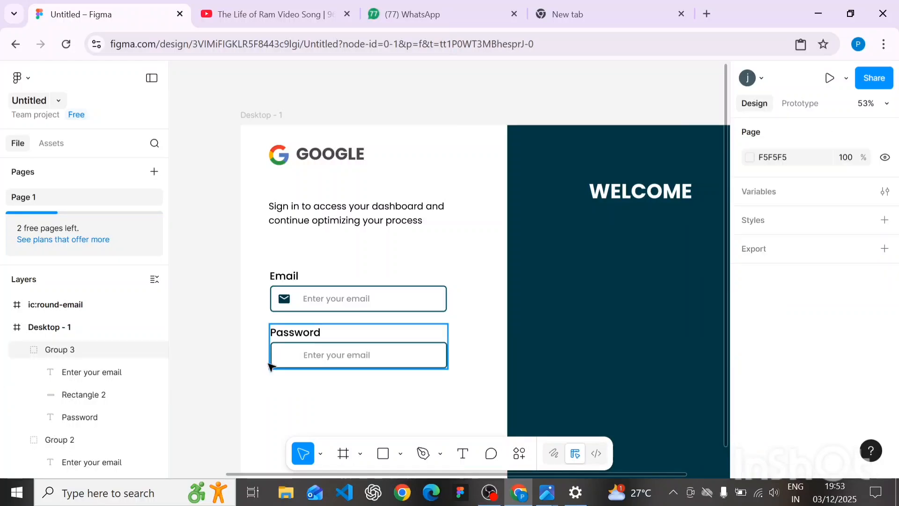
Search the Iconify plugin for "lock" and place the solid mdi:lock icon beside the Password label
{"action": "left_click", "coordinate": [518, 453]}
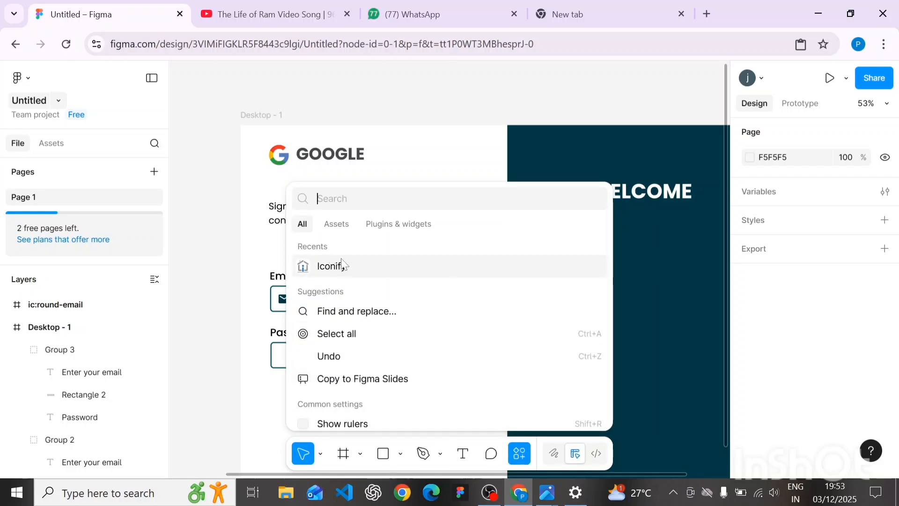
{"action": "left_click", "coordinate": [354, 277]}
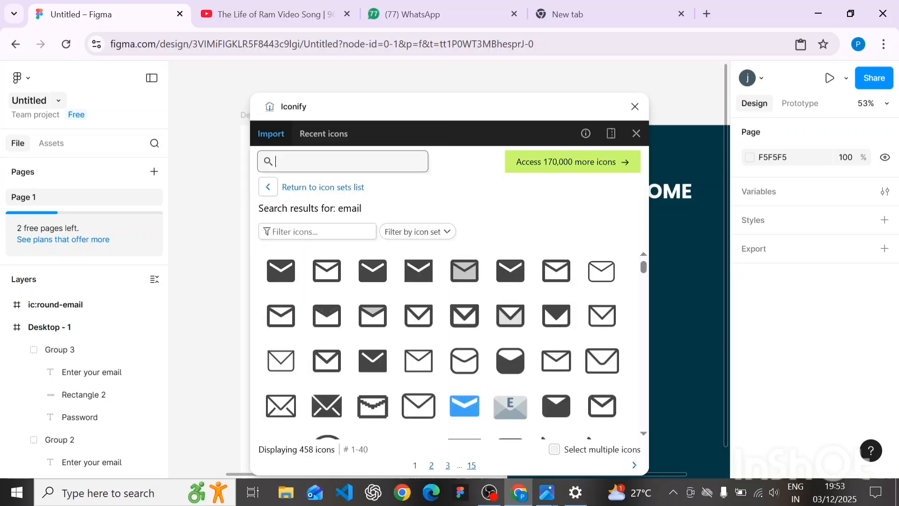
{"action": "type", "text": "lock"}
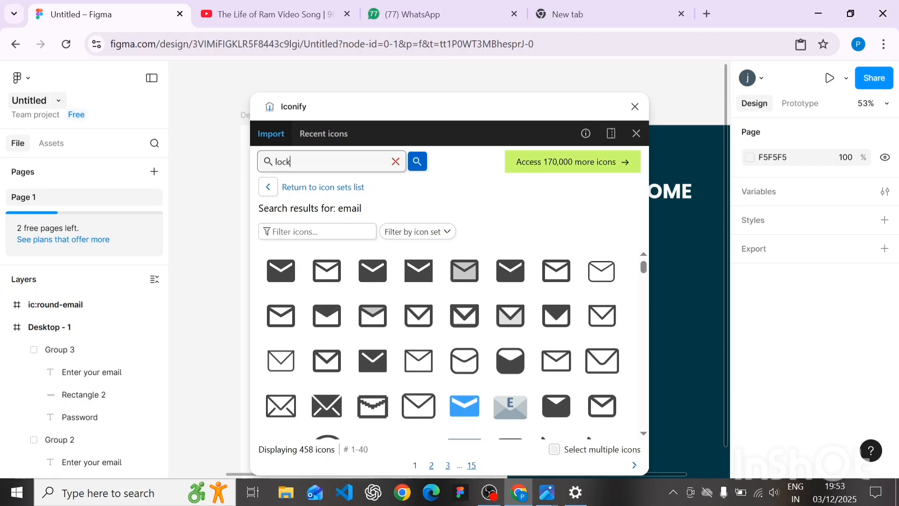
{"action": "key", "text": "Return"}
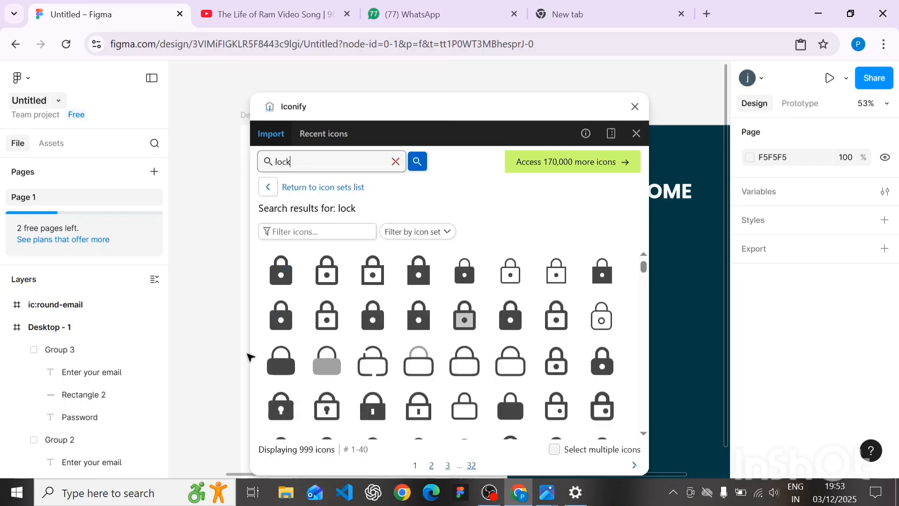
{"action": "scroll", "coordinate": [233, 370], "scroll_direction": "right", "scroll_amount": 2}
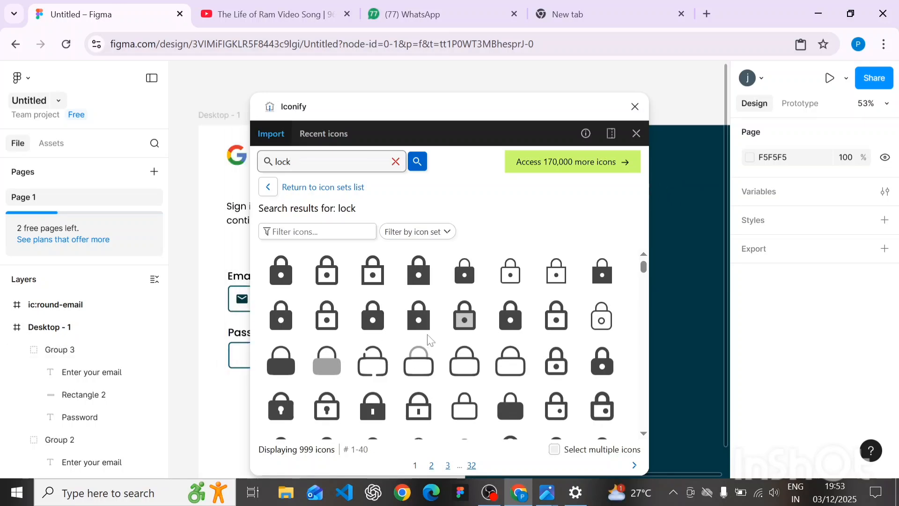
{"action": "left_click_drag", "start_coordinate": [510, 315], "coordinate": [211, 331]}
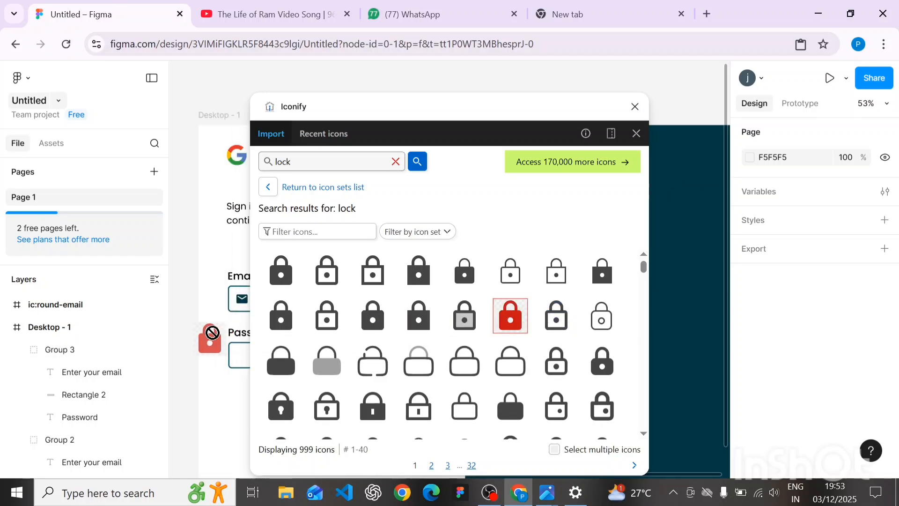
{"action": "left_click", "coordinate": [635, 107]}
Check the envelope icon's dimensions and set the lock icon's width and height to 30
{"action": "scroll", "coordinate": [234, 301], "scroll_direction": "up", "scroll_amount": 3}
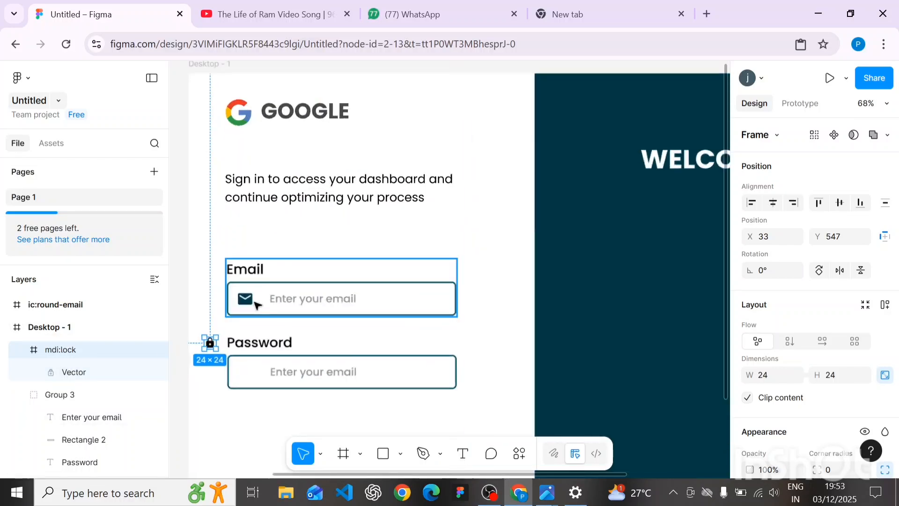
{"action": "left_click", "coordinate": [245, 303]}
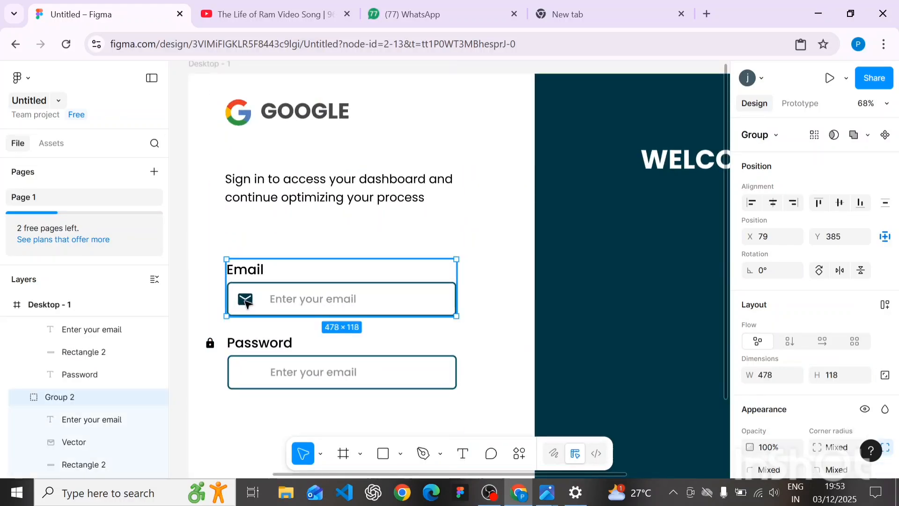
{"action": "double_click", "coordinate": [245, 304]}
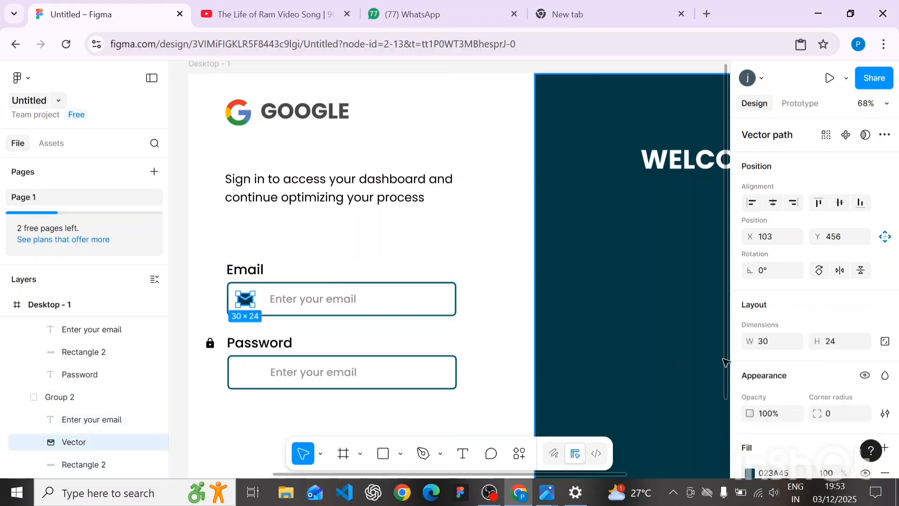
{"action": "scroll", "coordinate": [784, 356], "scroll_direction": "down", "scroll_amount": 2}
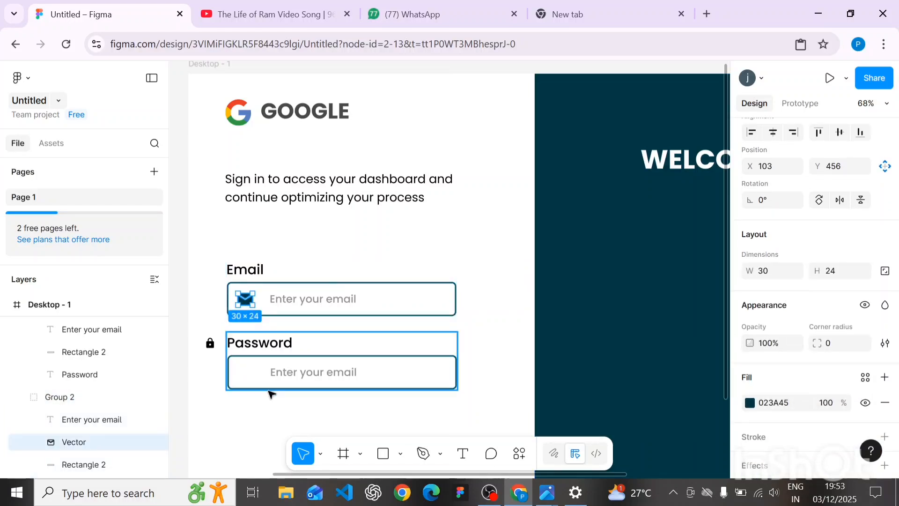
{"action": "left_click", "coordinate": [211, 343]}
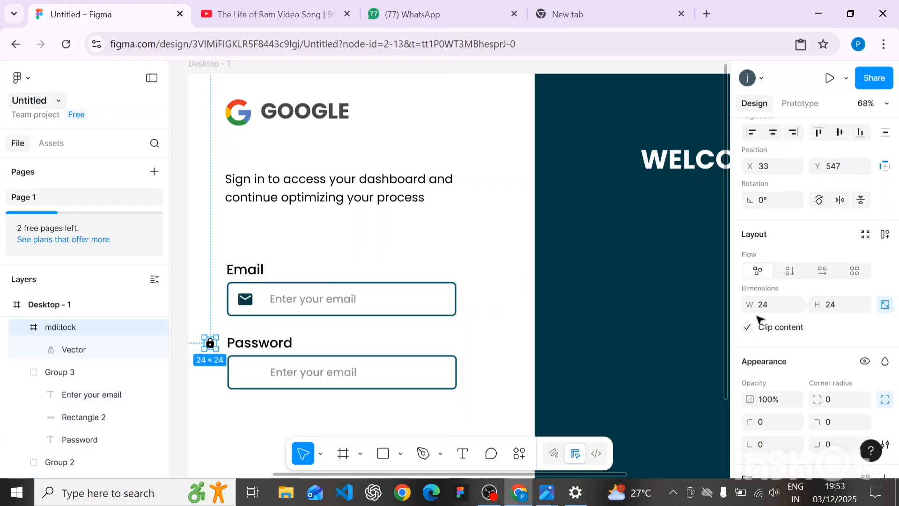
{"action": "left_click", "coordinate": [775, 306]}
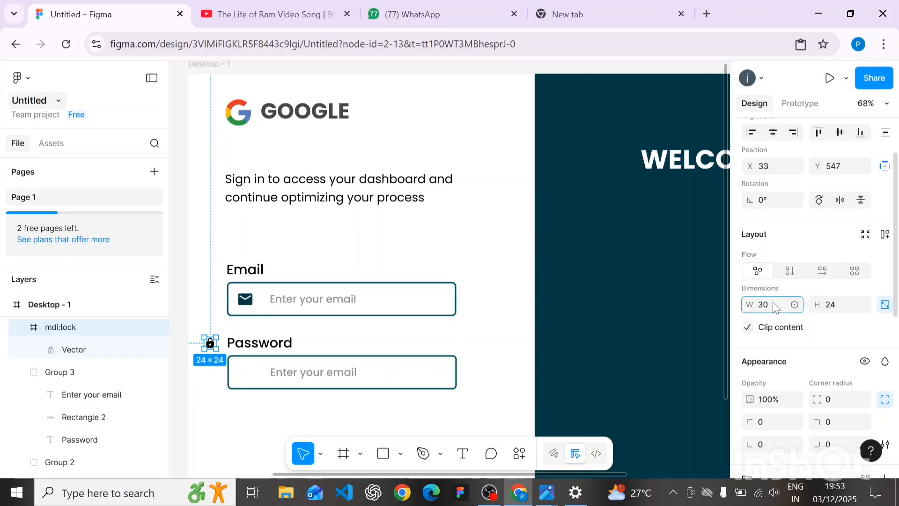
{"action": "left_click", "coordinate": [841, 306]}
{"action": "type", "text": "3"}
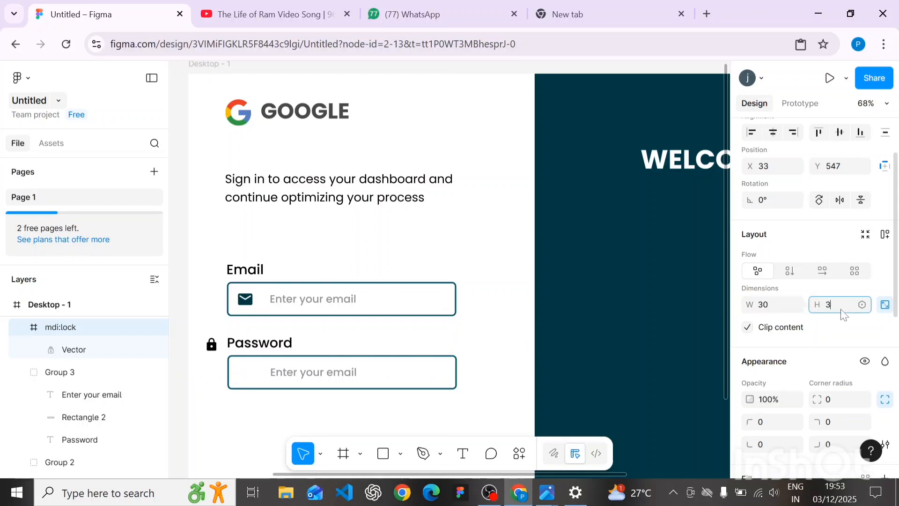
{"action": "type", "text": "0"}
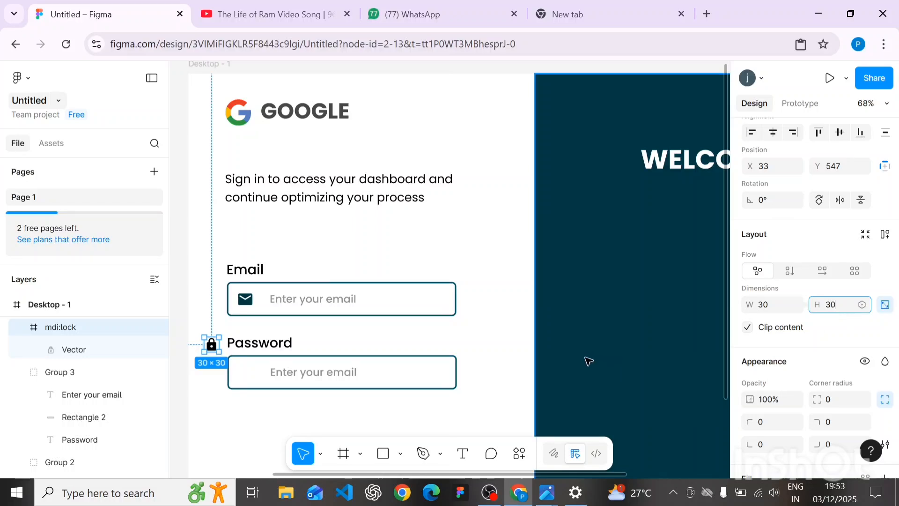
{"action": "left_click", "coordinate": [511, 361]}
Enlarge the lock icon beside the Password label to 35 by 35
{"action": "scroll", "coordinate": [201, 345], "scroll_direction": "up", "scroll_amount": 5}
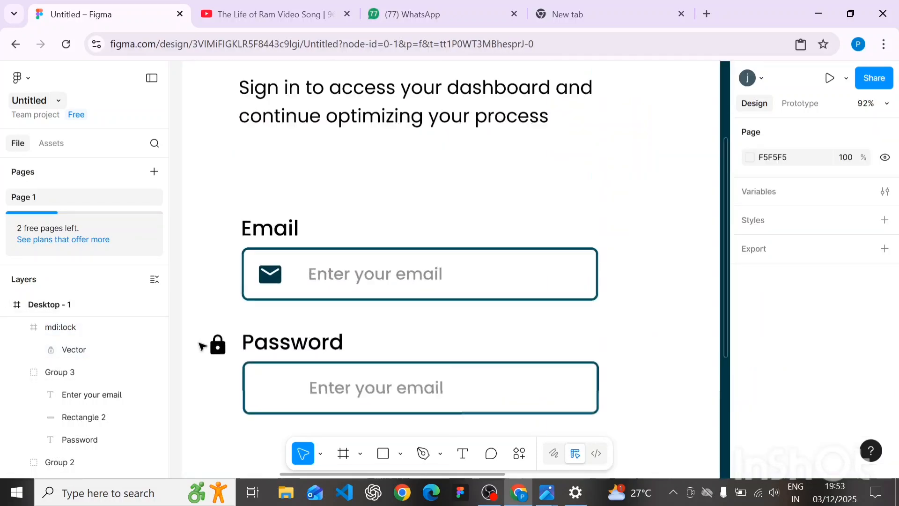
{"action": "scroll", "coordinate": [200, 345], "scroll_direction": "down", "scroll_amount": 4}
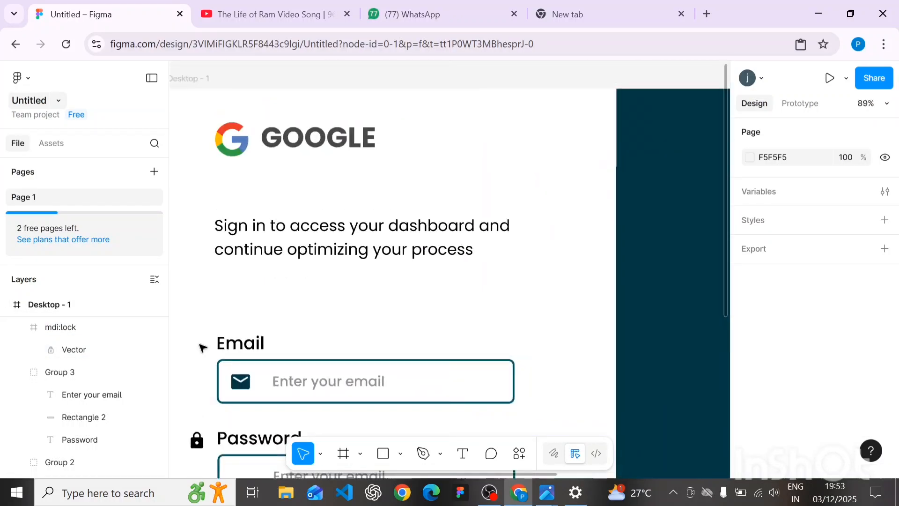
{"action": "left_click", "coordinate": [197, 328]}
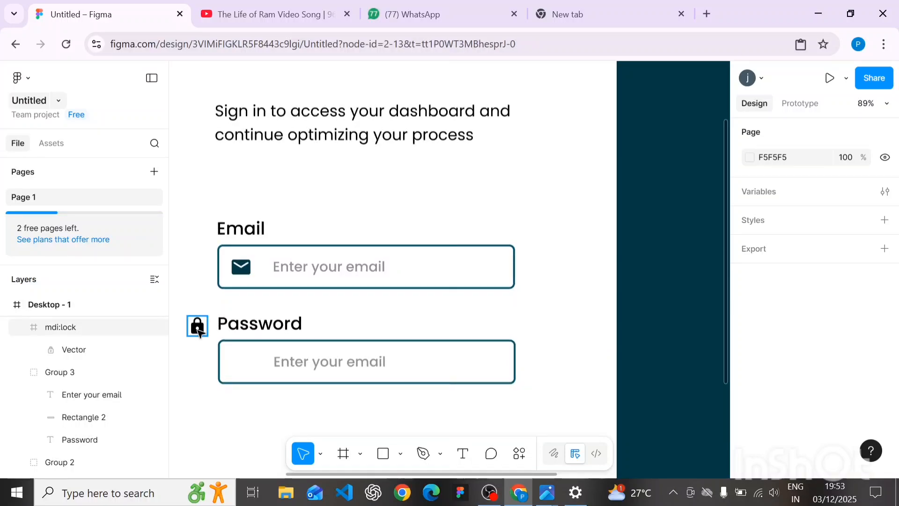
{"action": "left_click", "coordinate": [764, 377]}
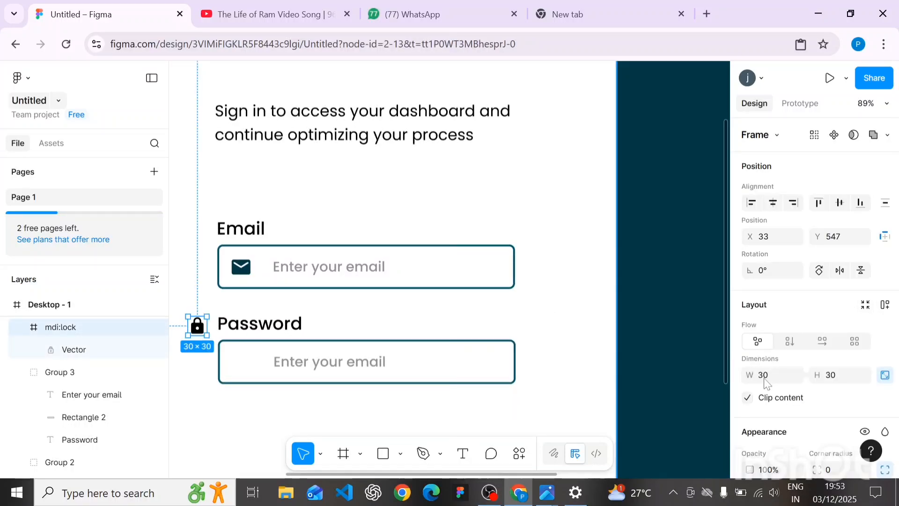
{"action": "key", "text": "Up"}
{"action": "key", "text": "Up"}
{"action": "key", "text": "Up"}
{"action": "key", "text": "Up"}
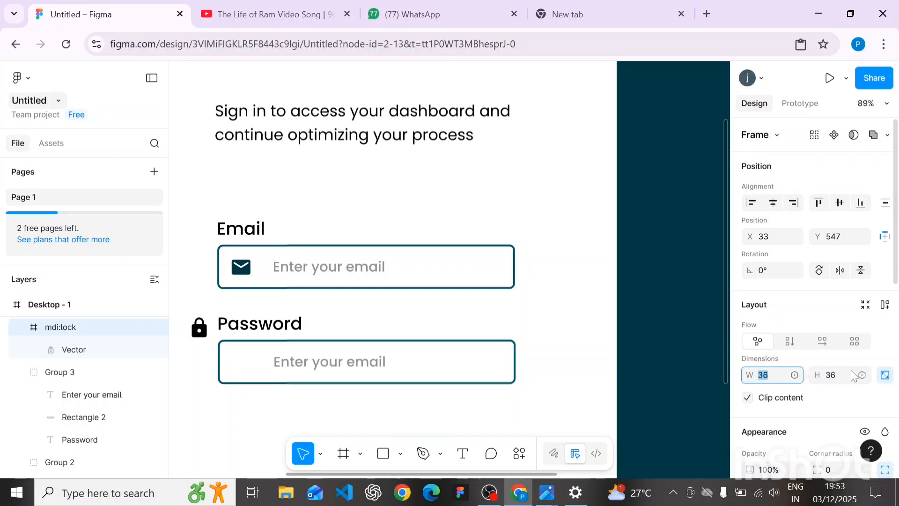
{"action": "key", "text": "Up"}
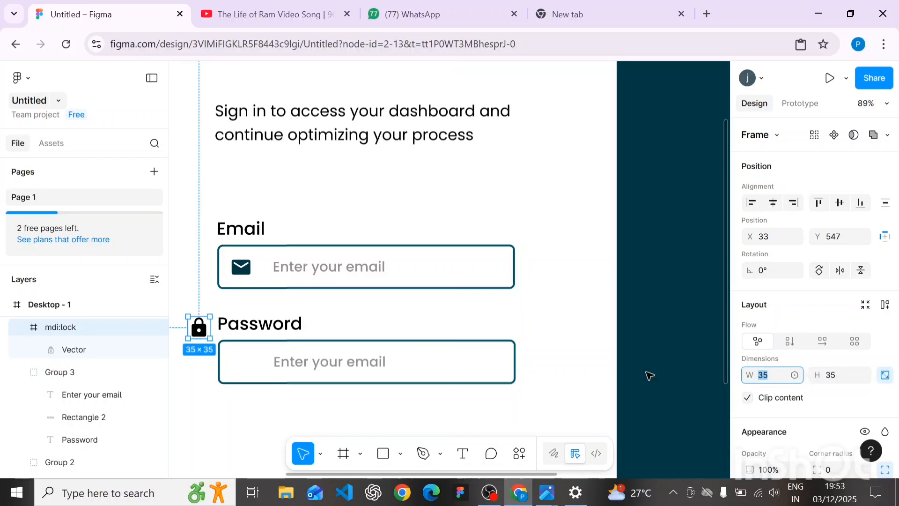
{"action": "left_click", "coordinate": [213, 327]}
{"action": "scroll", "coordinate": [209, 328], "scroll_direction": "up", "scroll_amount": 3}
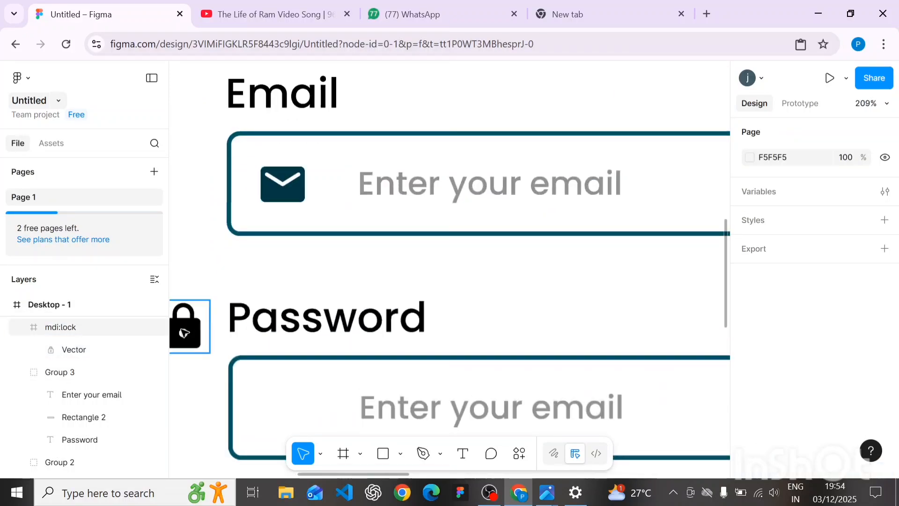
Move the lock icon into the Password input box beneath the envelope icon, at X 100, Y 602
{"action": "left_click_drag", "start_coordinate": [188, 330], "coordinate": [291, 303]}
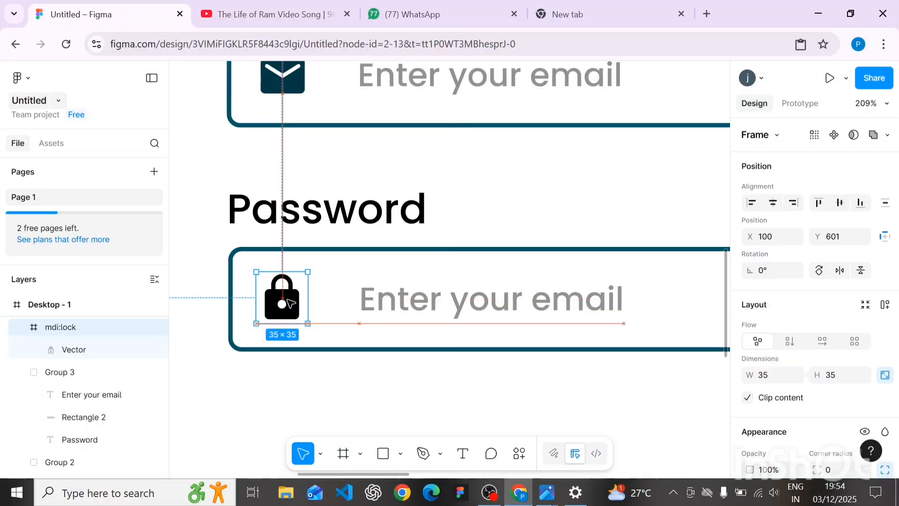
{"action": "scroll", "coordinate": [290, 303], "scroll_direction": "up", "scroll_amount": 2}
{"action": "scroll", "coordinate": [286, 180], "scroll_direction": "up", "scroll_amount": 4}
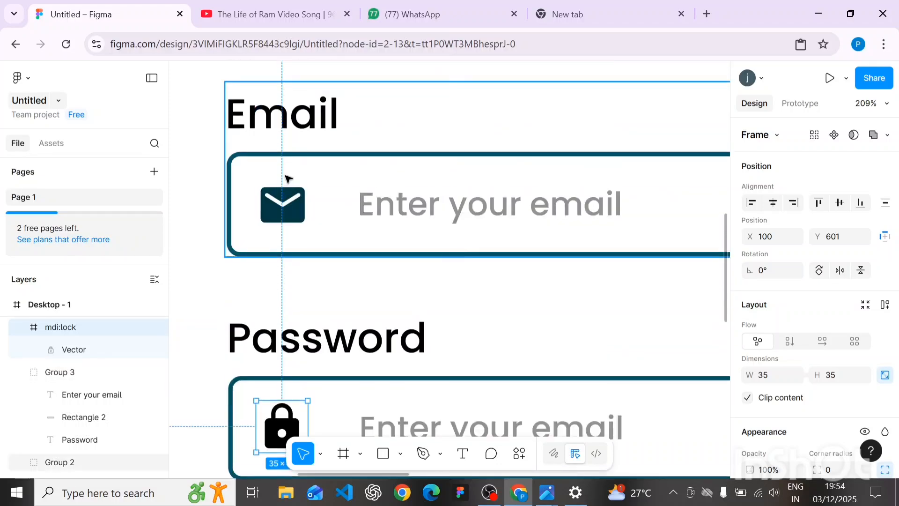
{"action": "scroll", "coordinate": [287, 180], "scroll_direction": "up", "scroll_amount": 2}
{"action": "scroll", "coordinate": [287, 178], "scroll_direction": "down", "scroll_amount": 5}
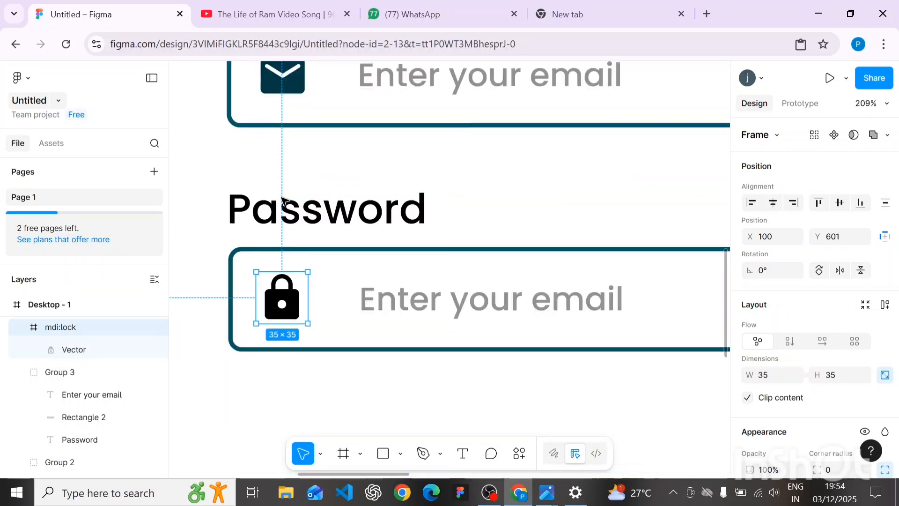
{"action": "key", "text": "Down"}
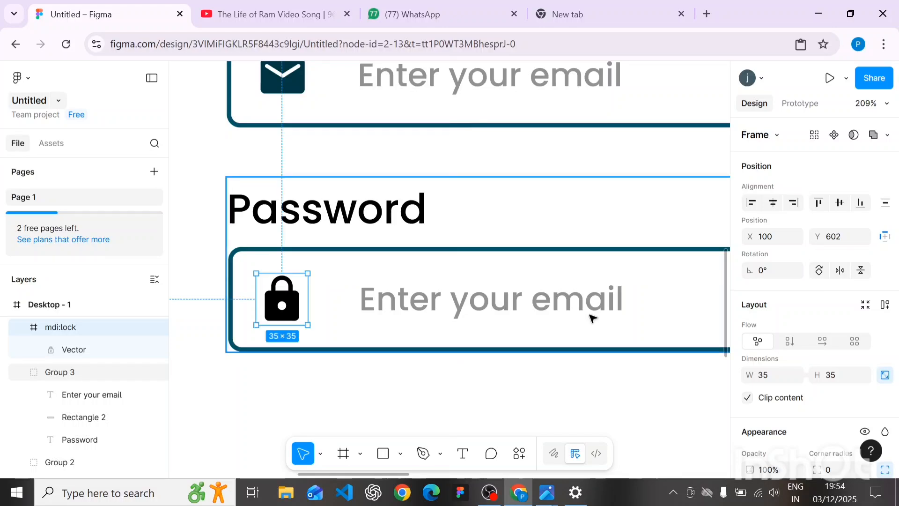
Resize the lock icon to 30 by 30 and align it with the envelope icon and placeholder text at X 103, Y 605
{"action": "left_click", "coordinate": [776, 379]}
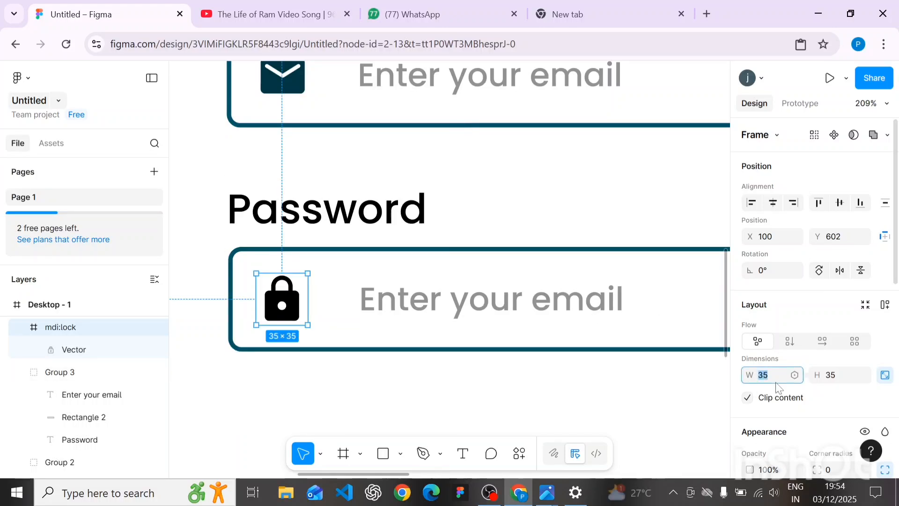
{"action": "key", "text": "Down"}
{"action": "key", "text": "Down"}
{"action": "key", "text": "Down"}
{"action": "key", "text": "Down"}
{"action": "key", "text": "Down"}
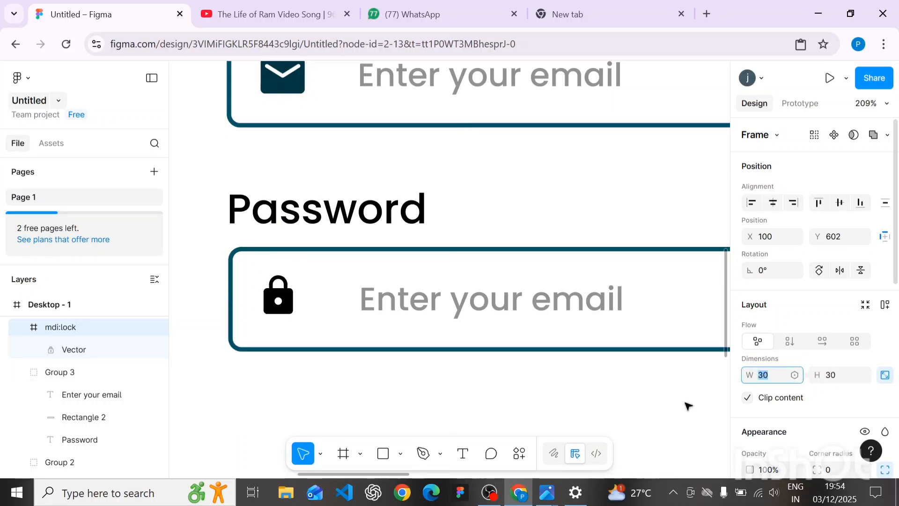
{"action": "key", "text": "Escape"}
{"action": "left_click", "coordinate": [270, 295]}
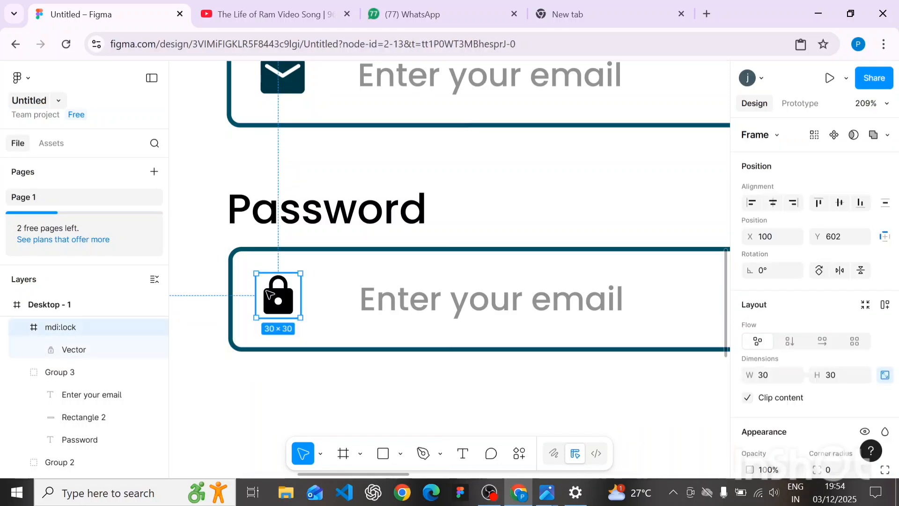
{"action": "left_click_drag", "start_coordinate": [274, 296], "coordinate": [284, 305]}
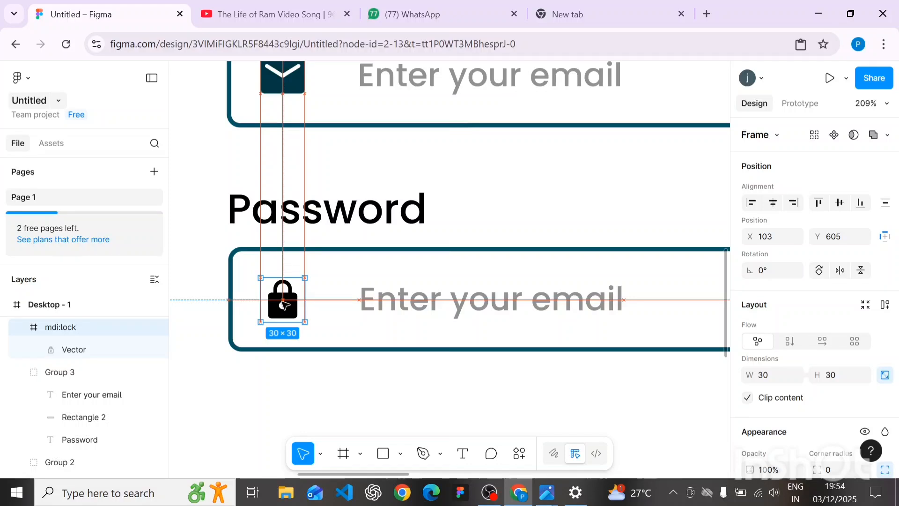
{"action": "left_click", "coordinate": [338, 369]}
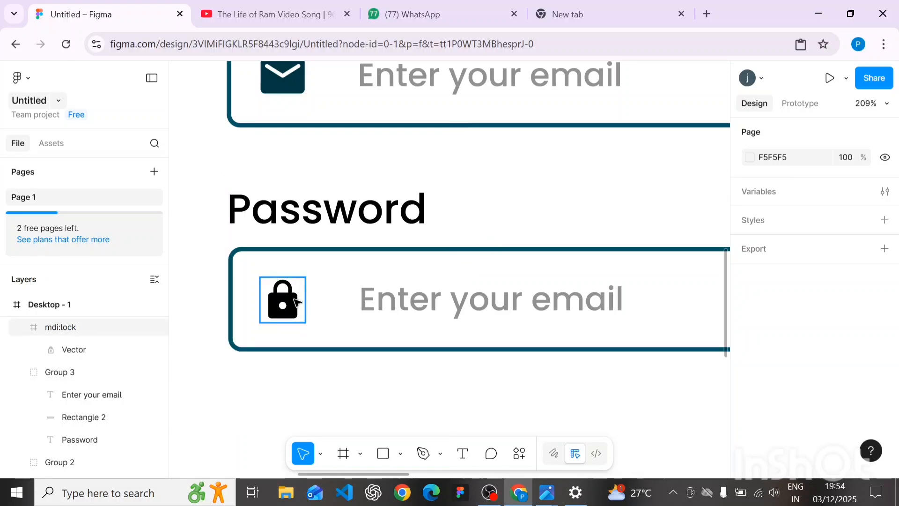
Recolour the lock icon with the dark teal 023A45 sampled from the envelope icon
{"action": "left_click", "coordinate": [300, 296]}
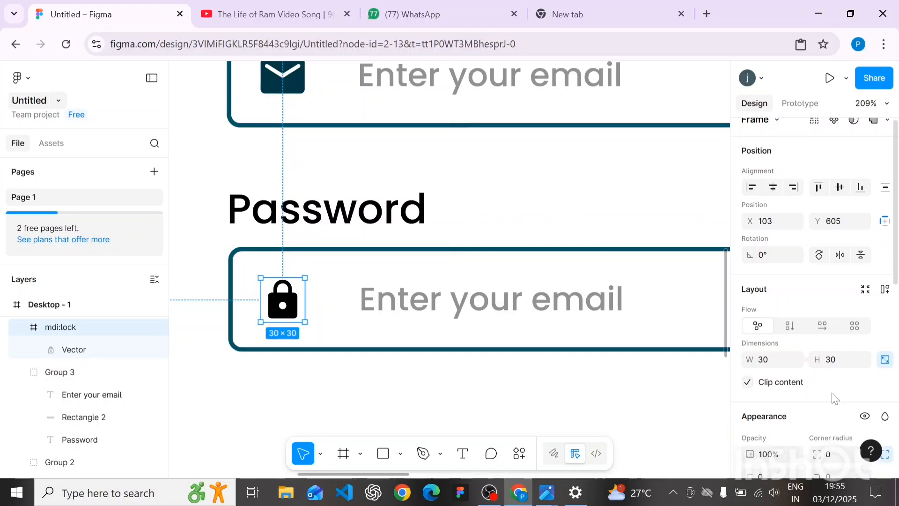
{"action": "scroll", "coordinate": [777, 369], "scroll_direction": "down", "scroll_amount": 5}
{"action": "left_click", "coordinate": [749, 410]}
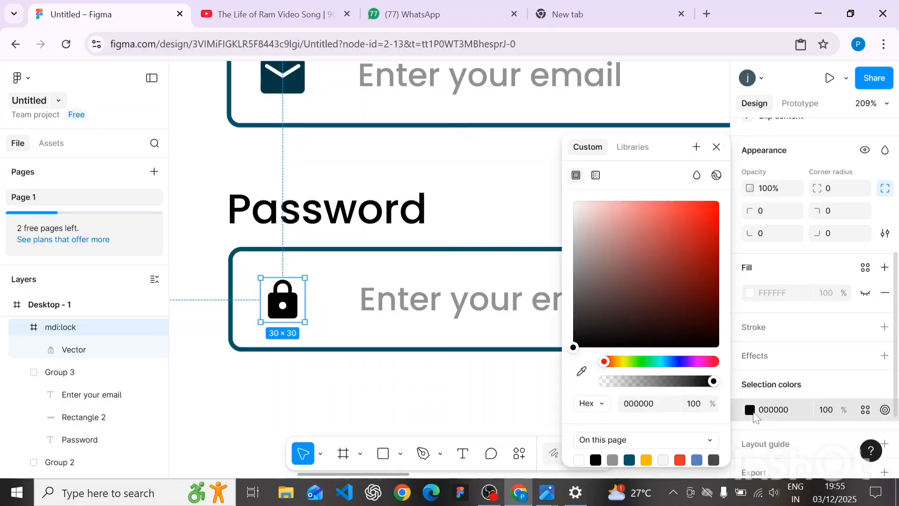
{"action": "left_click", "coordinate": [581, 371]}
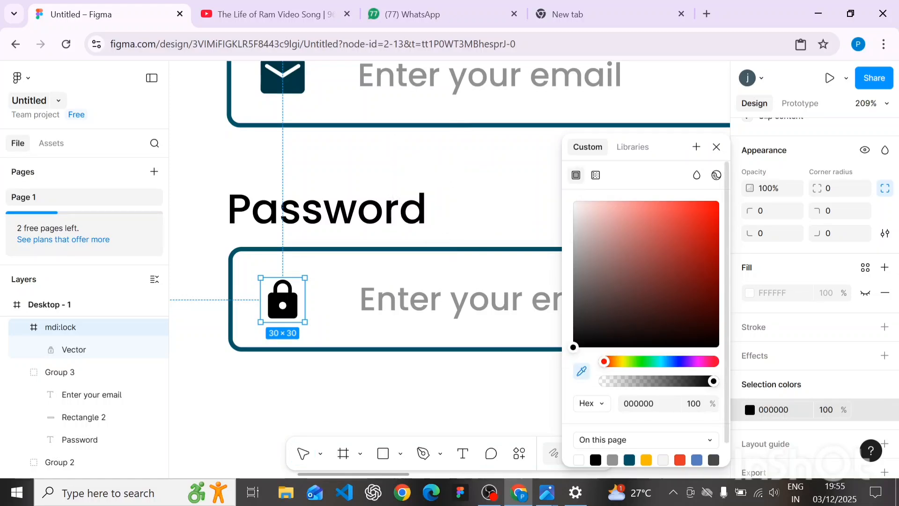
{"action": "left_click", "coordinate": [294, 86]}
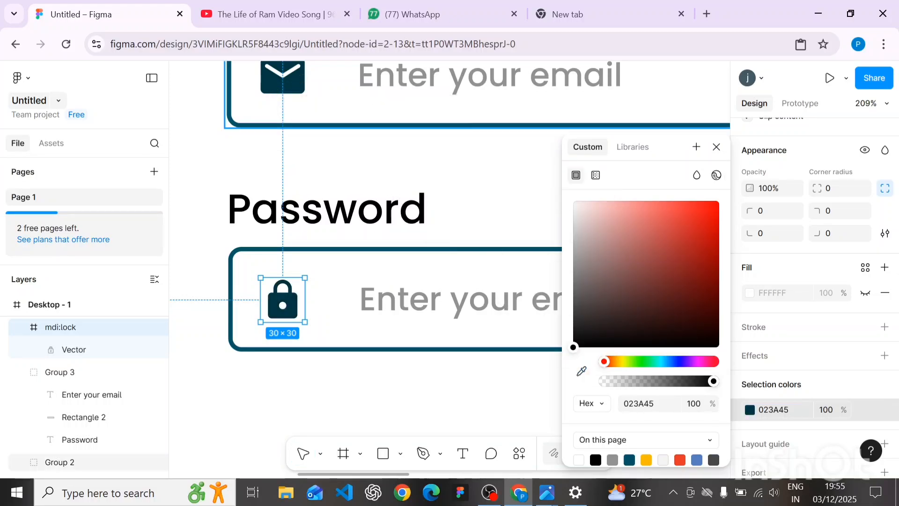
{"action": "left_click", "coordinate": [442, 179]}
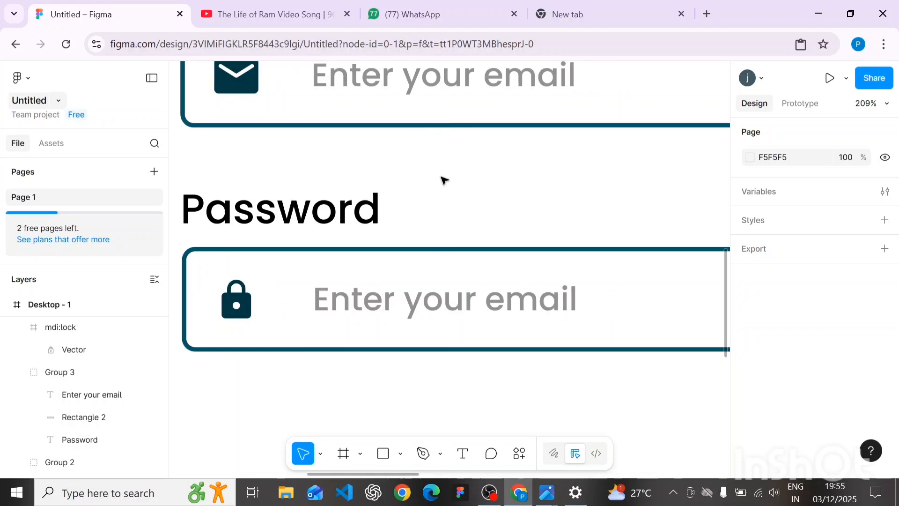
Change the placeholder text in the Password input box to "Enter your password"
{"action": "scroll", "coordinate": [449, 248], "scroll_direction": "right", "scroll_amount": 3}
{"action": "left_click", "coordinate": [469, 312]}
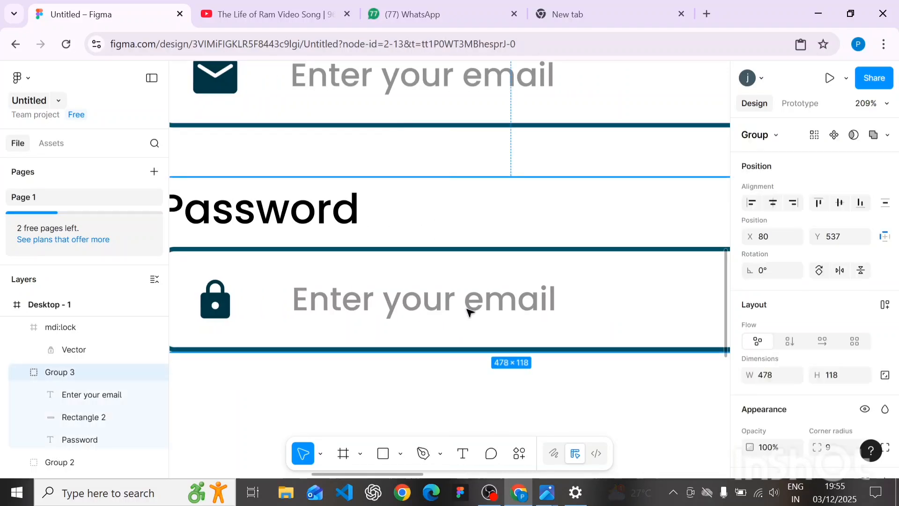
{"action": "left_click", "coordinate": [468, 311]}
{"action": "double_click", "coordinate": [468, 311]}
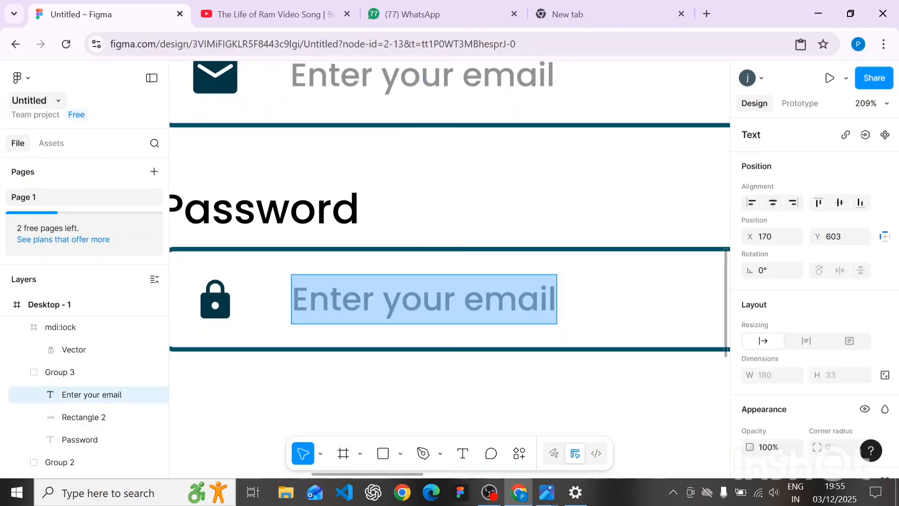
{"action": "left_click", "coordinate": [555, 300]}
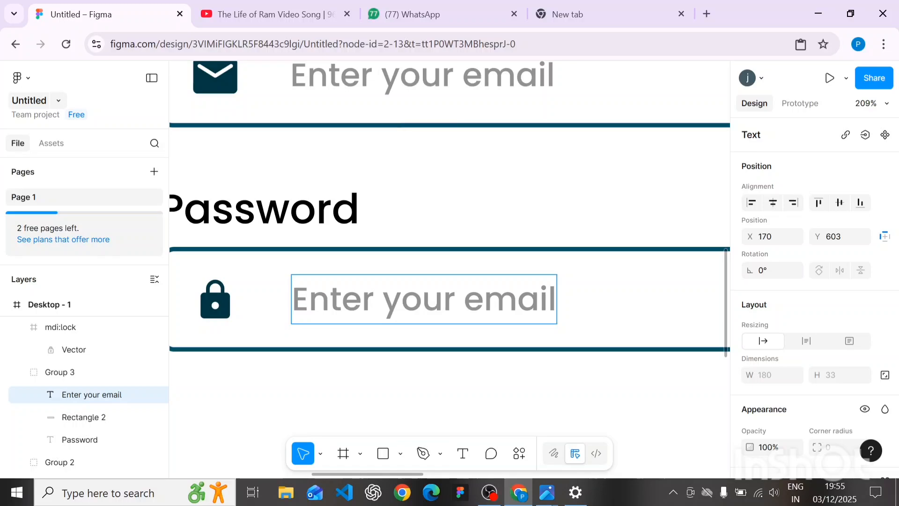
{"action": "key", "text": "BackSpace"}
{"action": "key", "text": "BackSpace"}
{"action": "key", "text": "BackSpace"}
{"action": "key", "text": "BackSpace"}
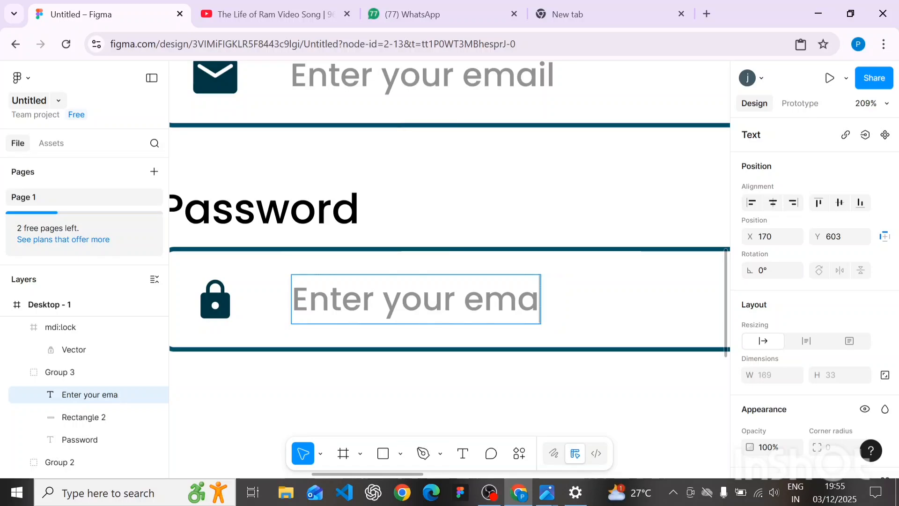
{"action": "key", "text": "BackSpace"}
{"action": "key", "text": "BackSpace"}
{"action": "key", "text": "BackSpace"}
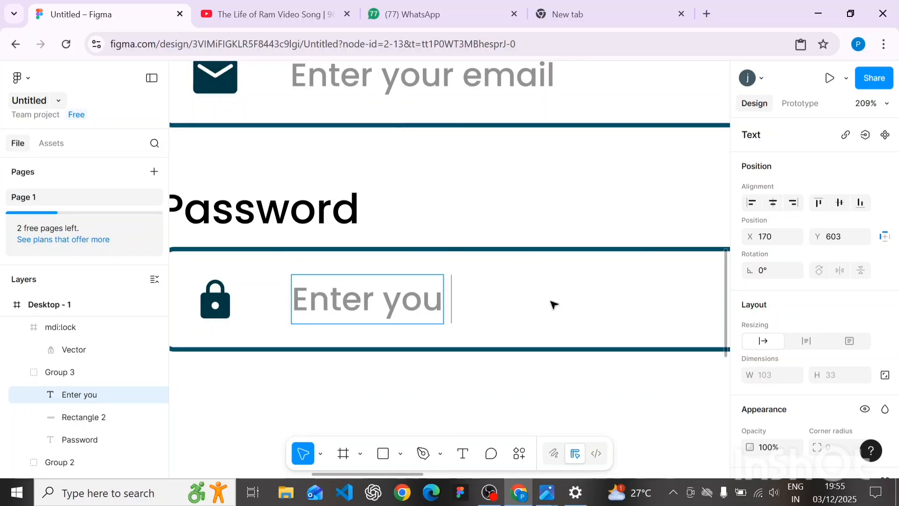
{"action": "type", "text": "r"}
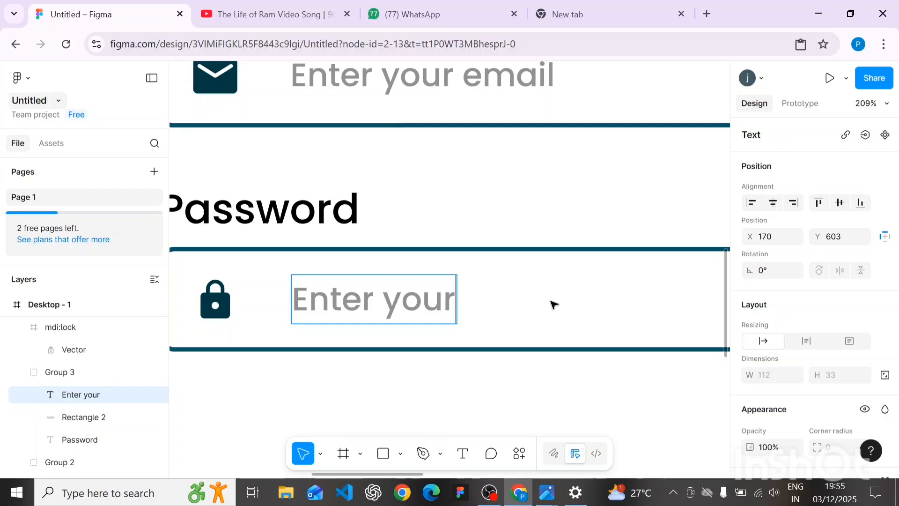
{"action": "type", "text": " pass"}
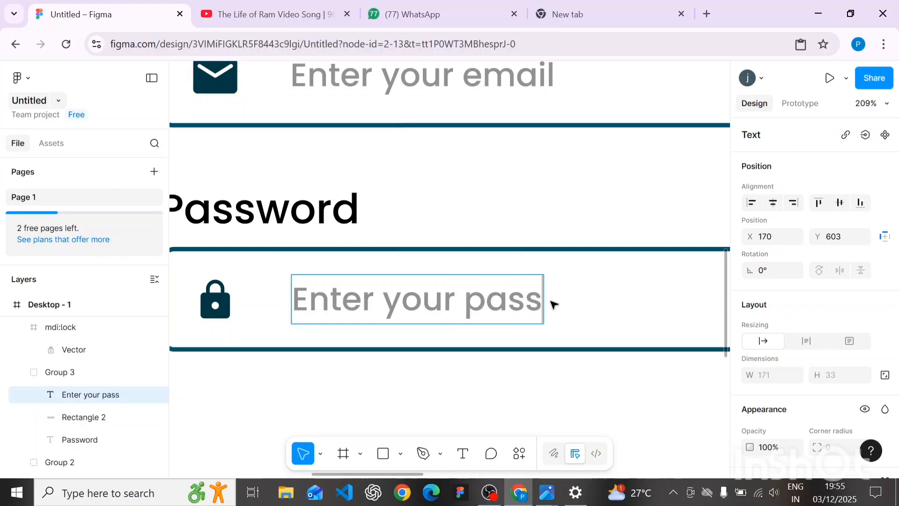
{"action": "type", "text": "word"}
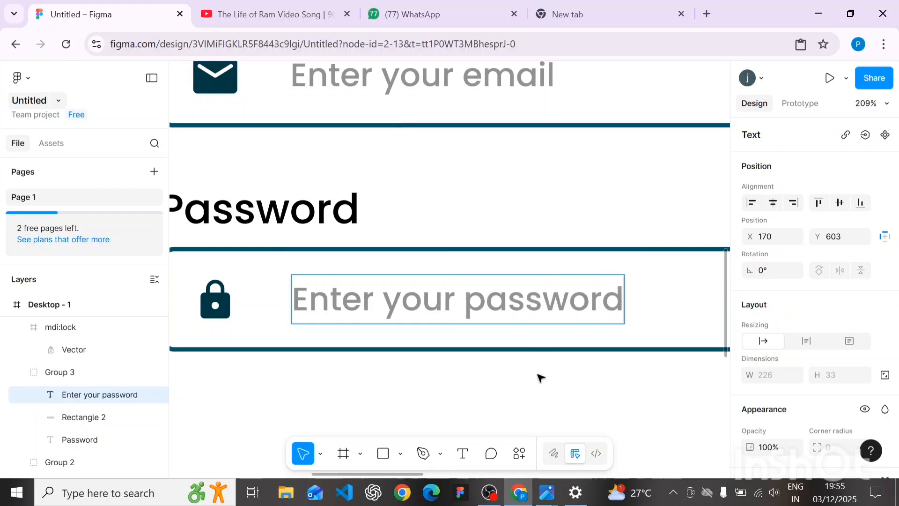
{"action": "key", "text": "Escape"}
{"action": "scroll", "coordinate": [544, 375], "scroll_direction": "down", "scroll_amount": 4}
{"action": "scroll", "coordinate": [564, 347], "scroll_direction": "down", "scroll_amount": 4}
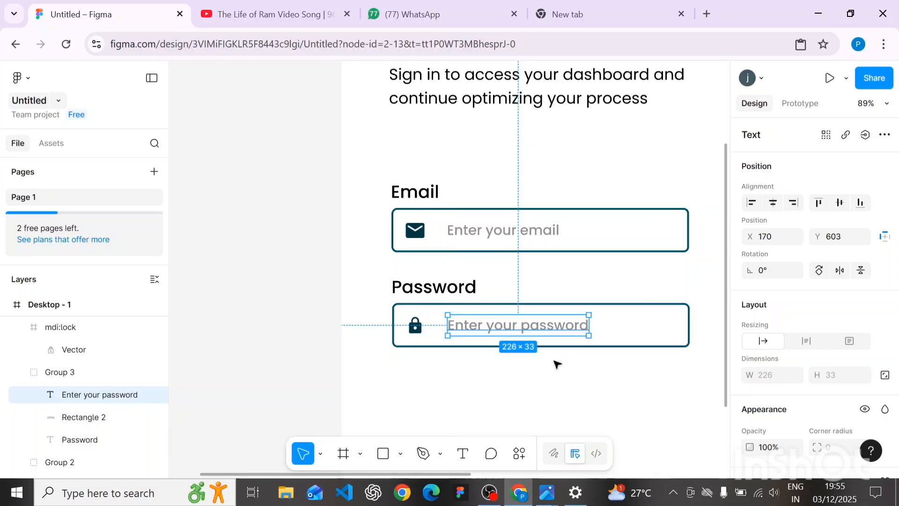
{"action": "left_click", "coordinate": [553, 377]}
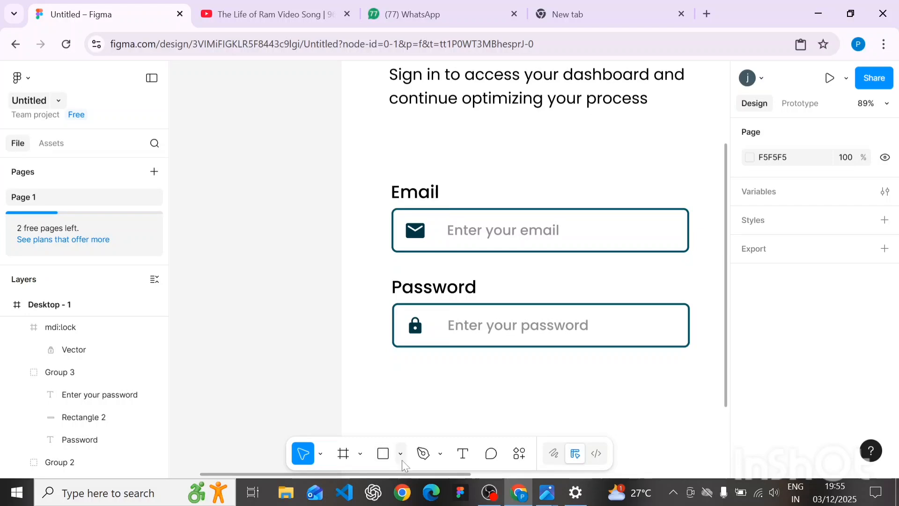
Search the Iconify plugin for "eye" and place the tabler:eye-filled icon inside the Password box's right end at X 516, Y 607
{"action": "left_click", "coordinate": [521, 454]}
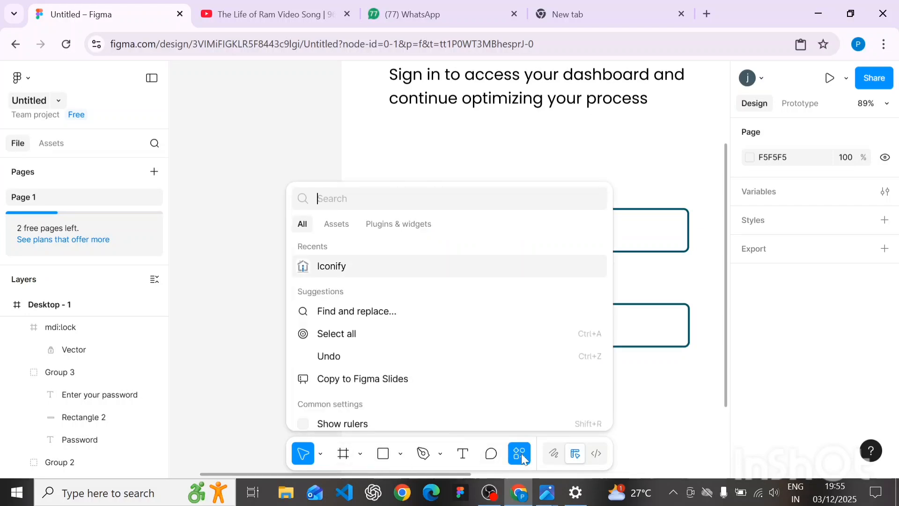
{"action": "left_click", "coordinate": [392, 265]}
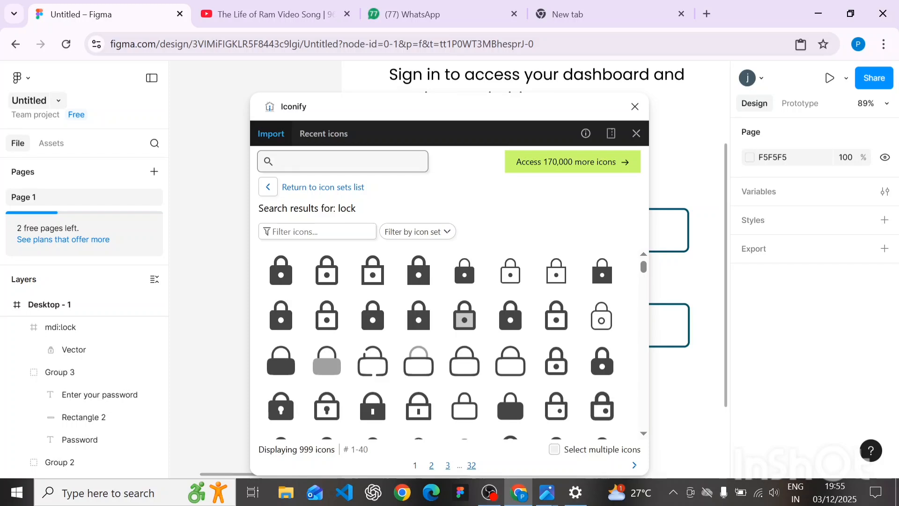
{"action": "type", "text": "e"}
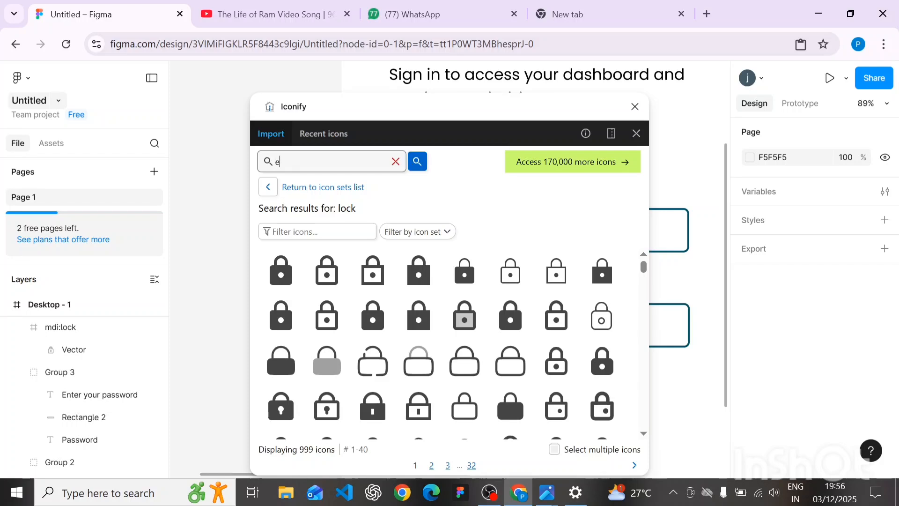
{"action": "type", "text": "ye"}
{"action": "key", "text": "Return"}
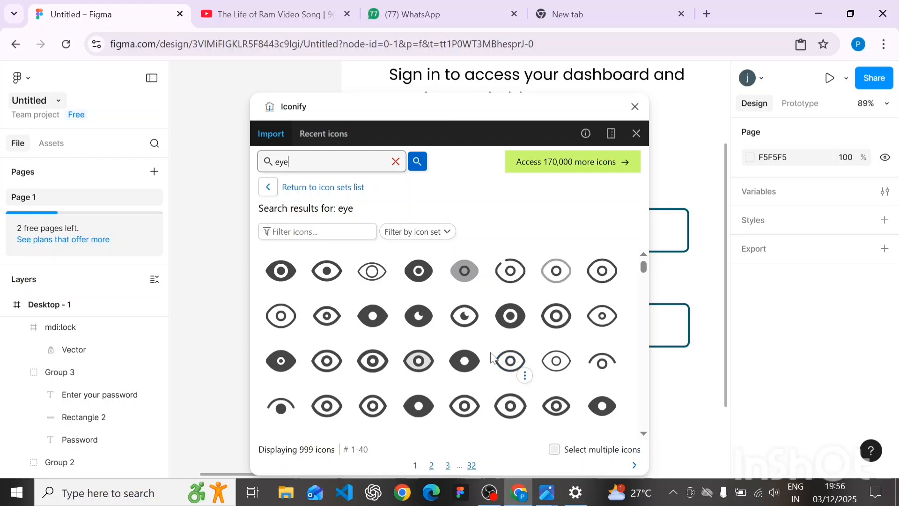
{"action": "scroll", "coordinate": [467, 380], "scroll_direction": "down", "scroll_amount": 5}
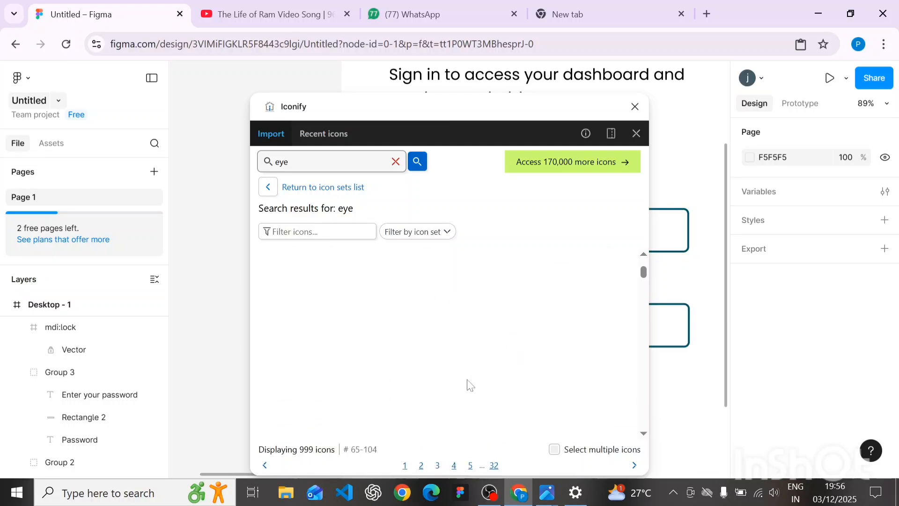
{"action": "scroll", "coordinate": [467, 379], "scroll_direction": "up", "scroll_amount": 5}
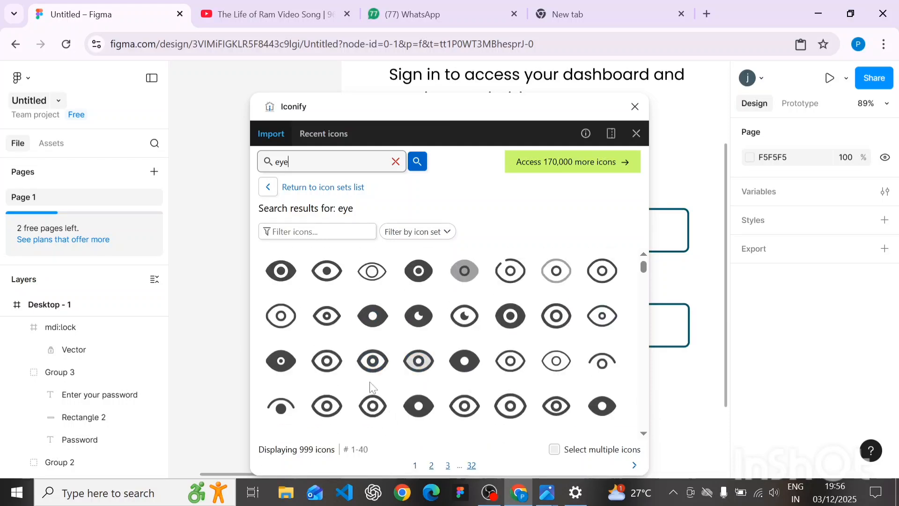
{"action": "scroll", "coordinate": [372, 381], "scroll_direction": "down", "scroll_amount": 1}
{"action": "scroll", "coordinate": [385, 401], "scroll_direction": "up", "scroll_amount": 1}
{"action": "left_click_drag", "start_coordinate": [370, 323], "coordinate": [678, 380]}
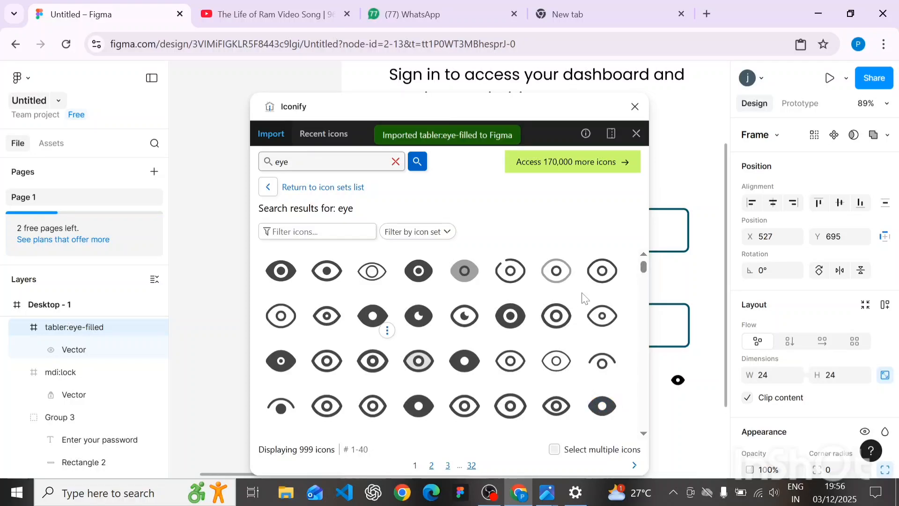
{"action": "scroll", "coordinate": [686, 363], "scroll_direction": "up", "scroll_amount": 3}
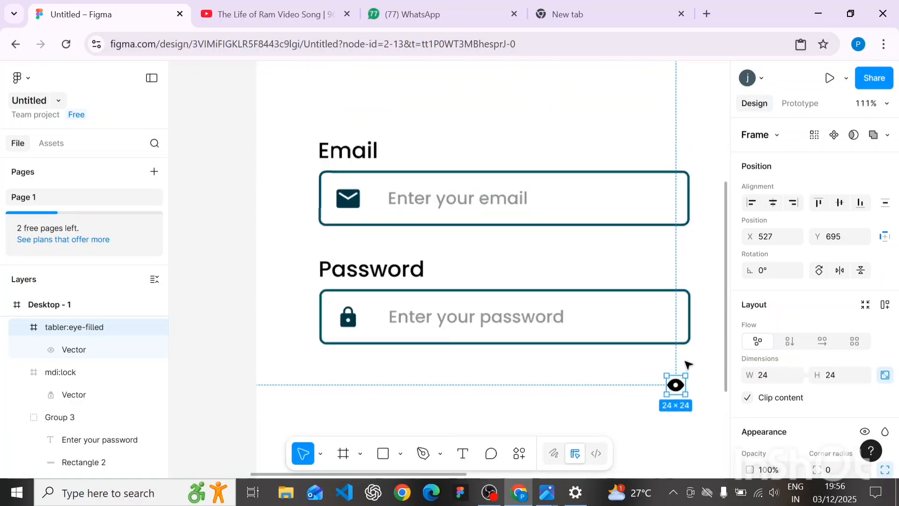
{"action": "left_click_drag", "start_coordinate": [675, 377], "coordinate": [671, 317]}
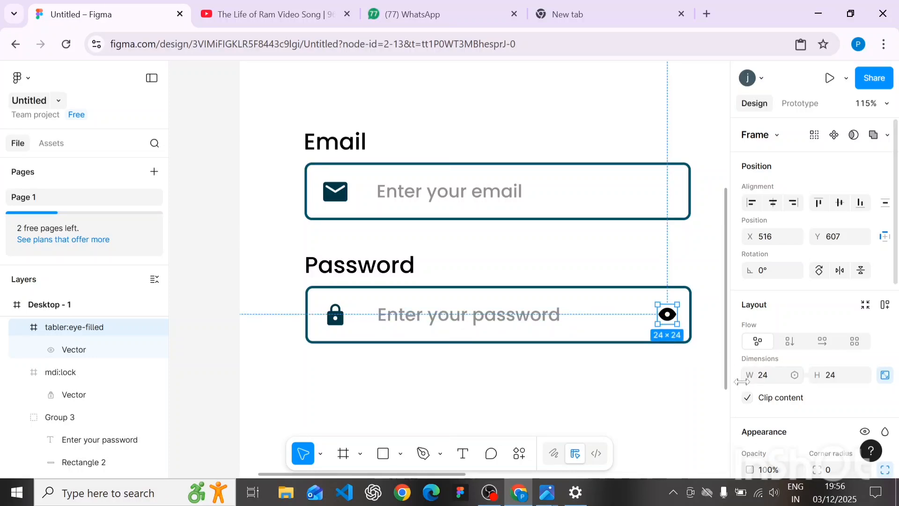
Recolour the eye icon in the Password box with the dark teal 023A45 sampled from the lock icon
{"action": "scroll", "coordinate": [747, 401], "scroll_direction": "down", "scroll_amount": 5}
{"action": "scroll", "coordinate": [748, 412], "scroll_direction": "down", "scroll_amount": 4}
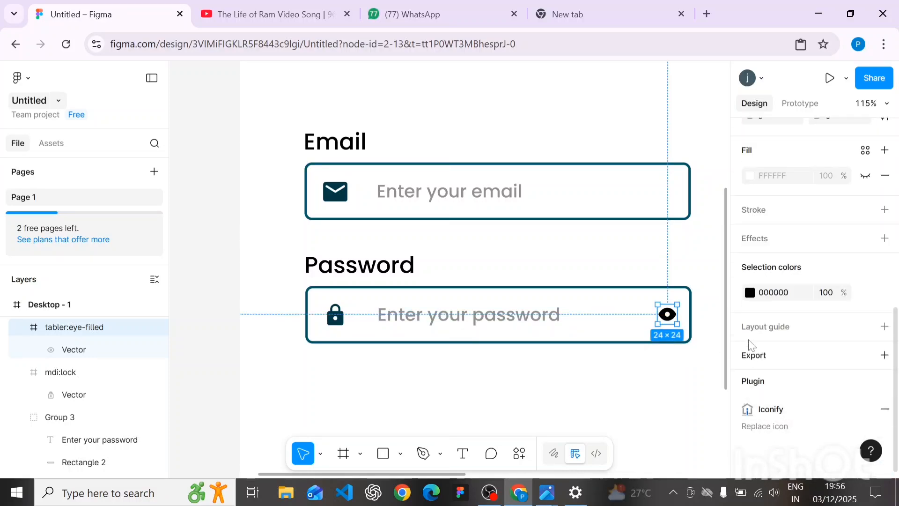
{"action": "left_click", "coordinate": [750, 292]}
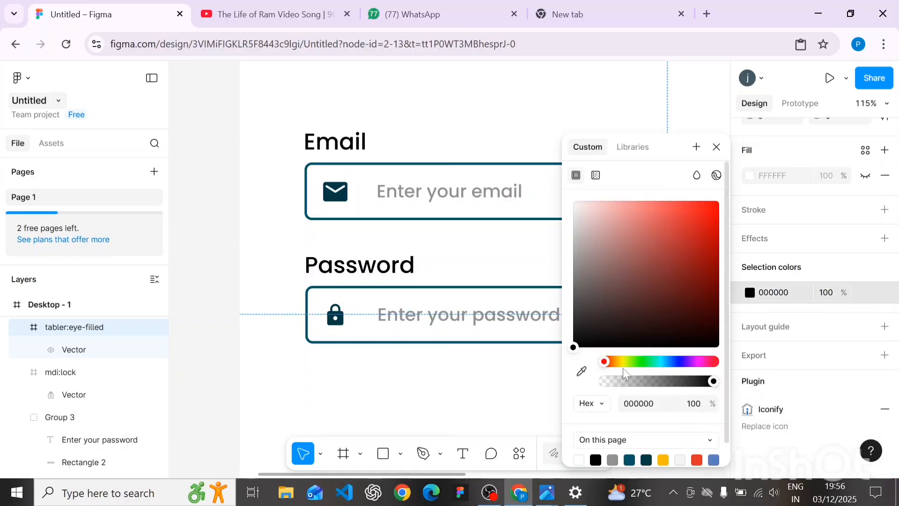
{"action": "left_click", "coordinate": [582, 371]}
{"action": "scroll", "coordinate": [327, 311], "scroll_direction": "up", "scroll_amount": 5}
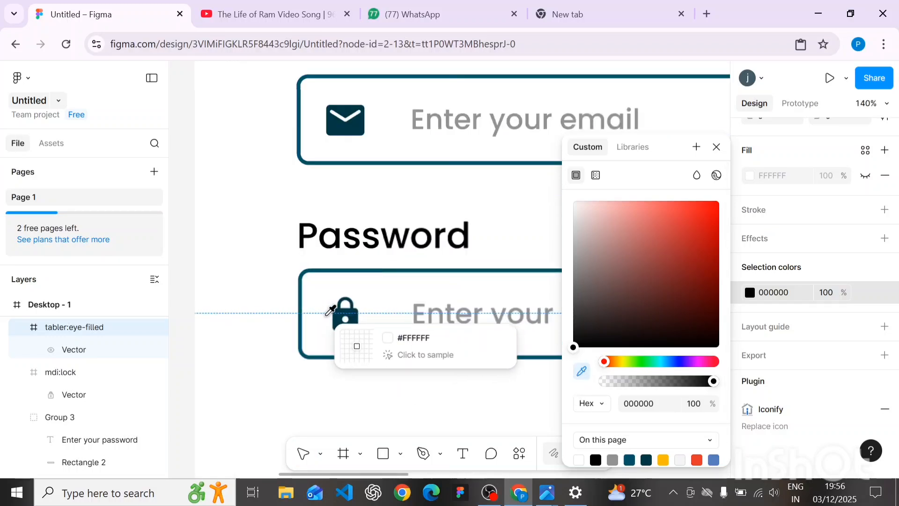
{"action": "left_click", "coordinate": [358, 313]}
{"action": "scroll", "coordinate": [360, 315], "scroll_direction": "down", "scroll_amount": 6}
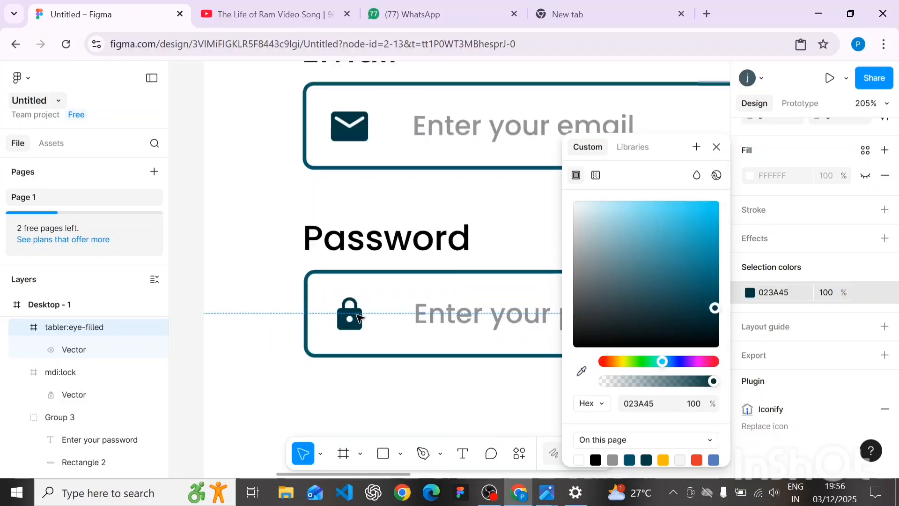
{"action": "scroll", "coordinate": [357, 314], "scroll_direction": "down", "scroll_amount": 1}
{"action": "scroll", "coordinate": [357, 313], "scroll_direction": "right", "scroll_amount": 4}
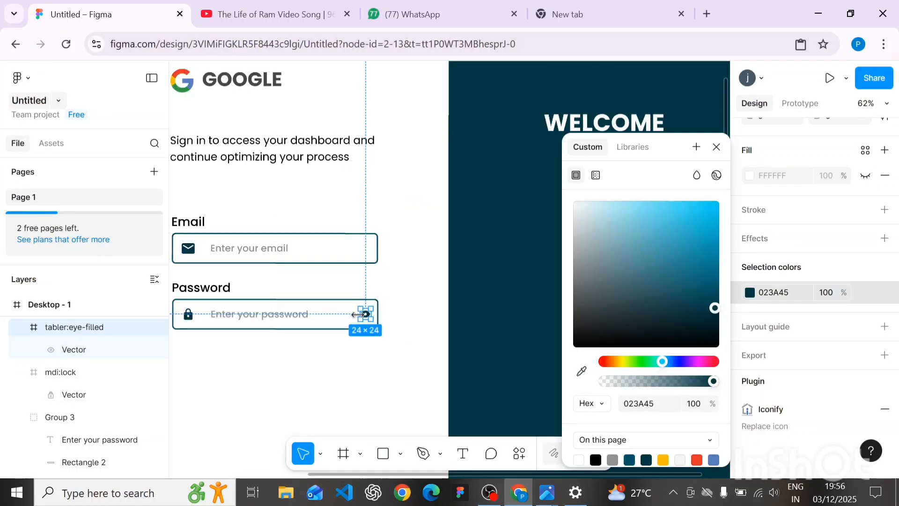
{"action": "left_click", "coordinate": [322, 391]}
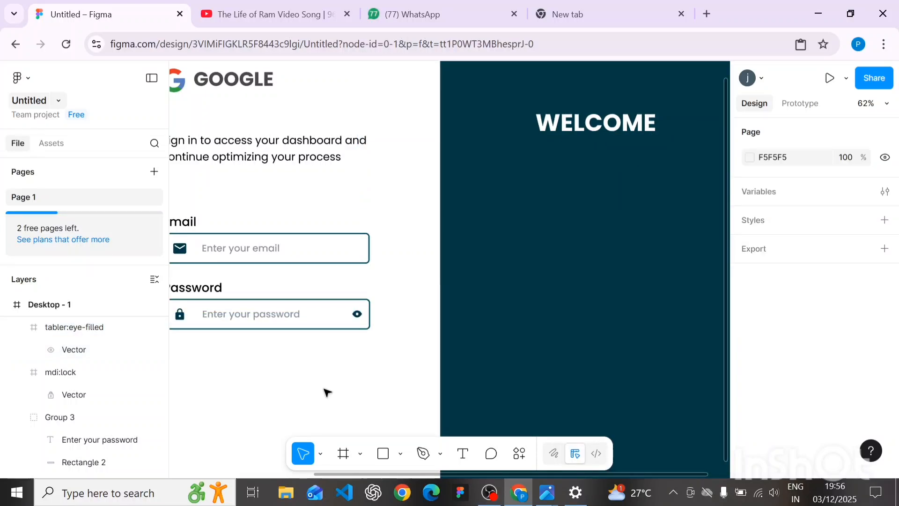
Draw a button rectangle below the Password box, about 475 by 100, at X 83, Y 743
{"action": "scroll", "coordinate": [256, 375], "scroll_direction": "down", "scroll_amount": 2}
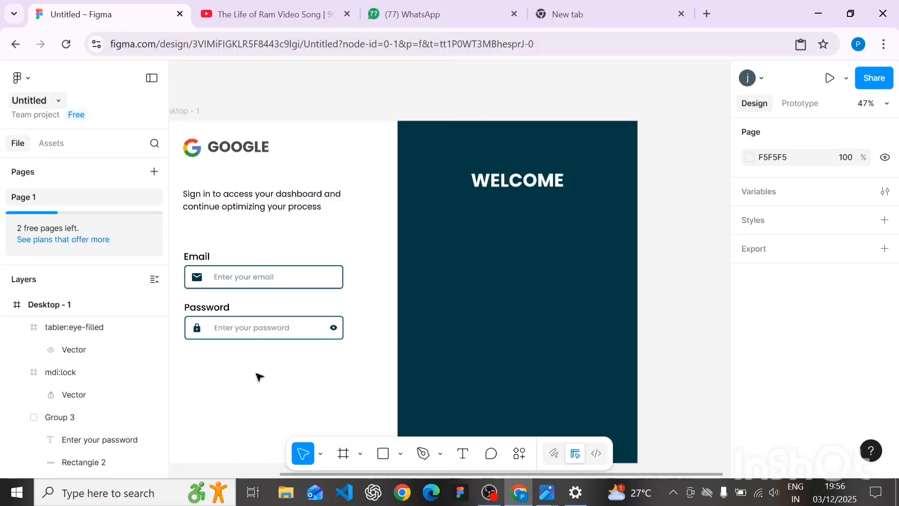
{"action": "scroll", "coordinate": [258, 376], "scroll_direction": "left", "scroll_amount": 4}
{"action": "scroll", "coordinate": [261, 376], "scroll_direction": "right", "scroll_amount": 2}
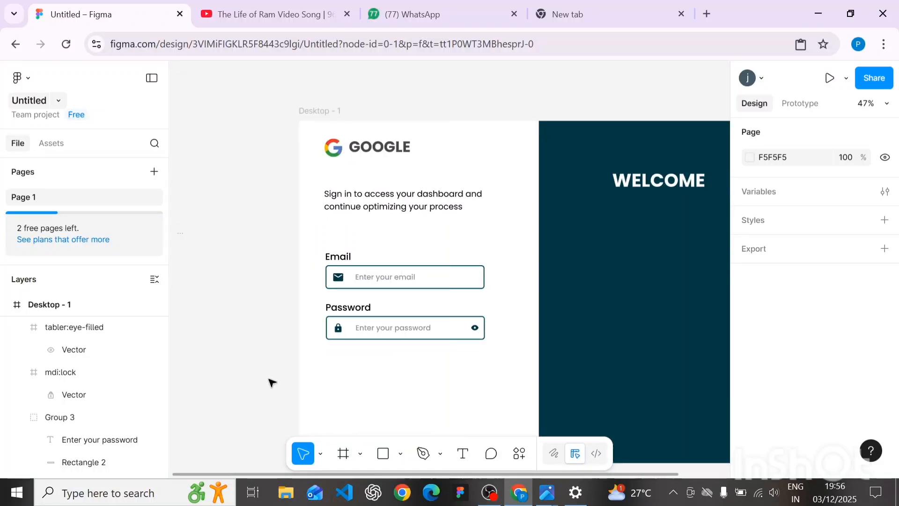
{"action": "scroll", "coordinate": [274, 381], "scroll_direction": "right", "scroll_amount": 1}
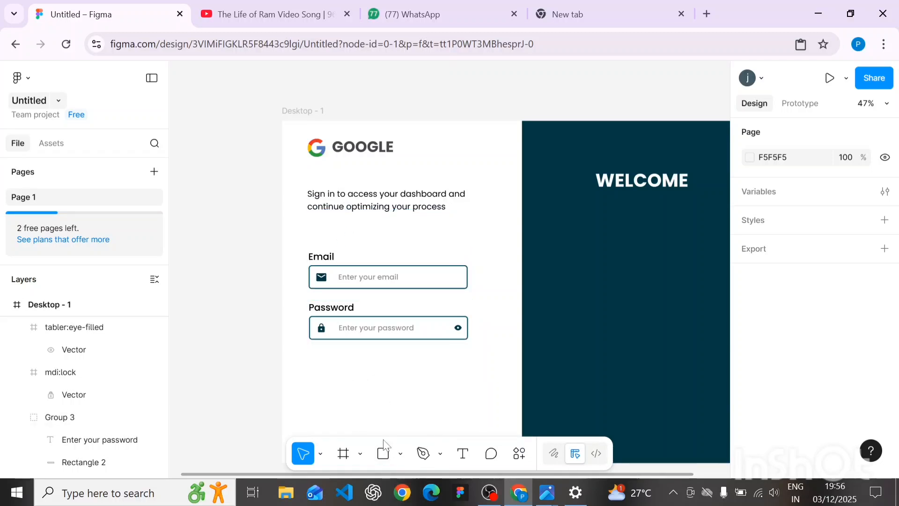
{"action": "scroll", "coordinate": [366, 355], "scroll_direction": "down", "scroll_amount": 2}
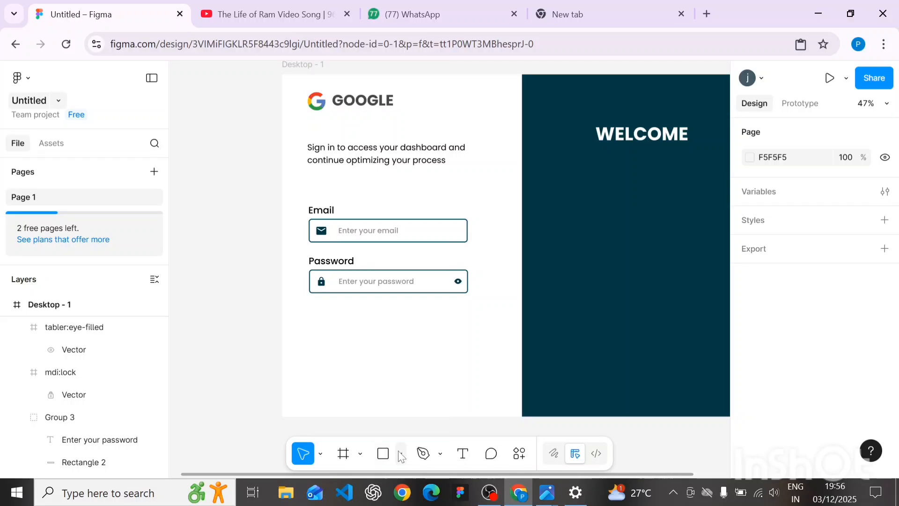
{"action": "left_click", "coordinate": [384, 454]}
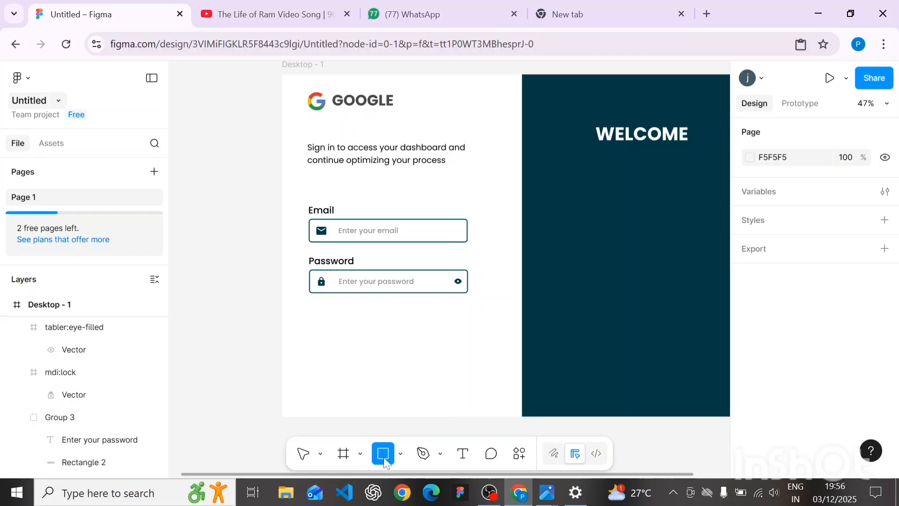
{"action": "left_click", "coordinate": [334, 337]}
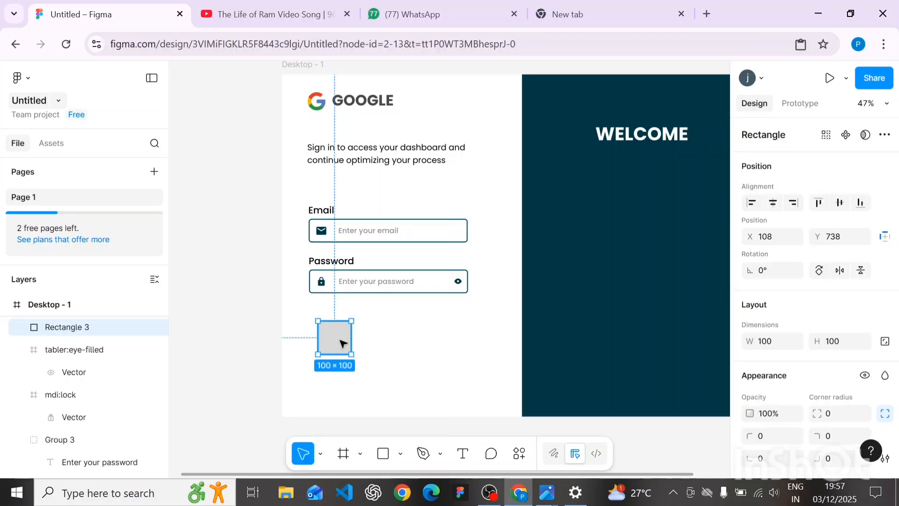
{"action": "left_click_drag", "start_coordinate": [341, 343], "coordinate": [469, 339]}
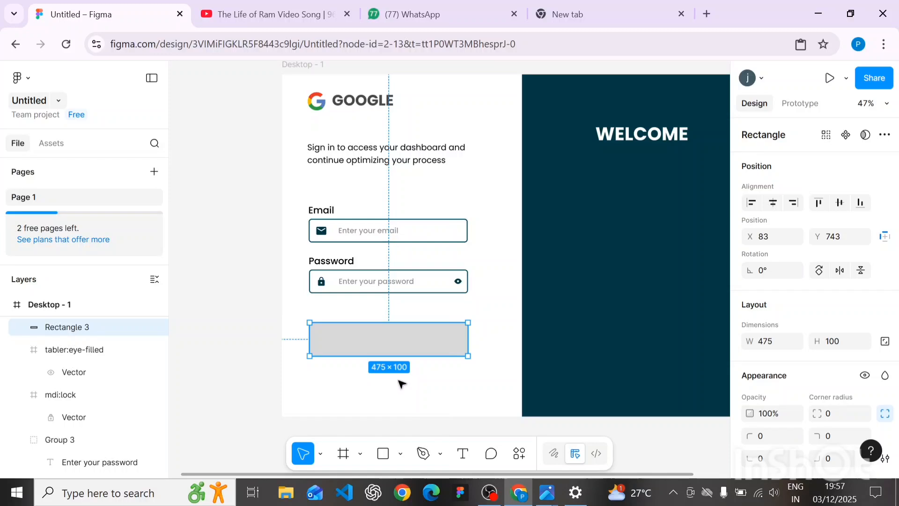
Reduce the button rectangle's height to 71 to match the Password input box
{"action": "left_click", "coordinate": [429, 285]}
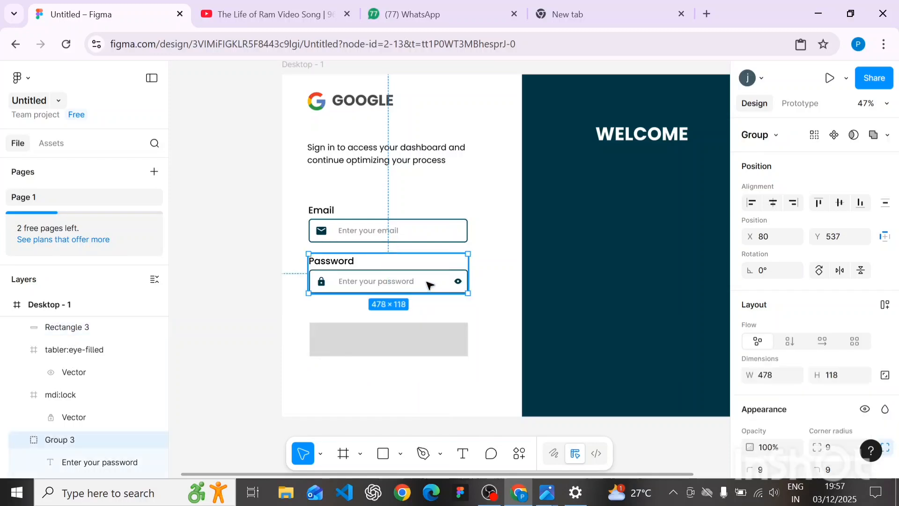
{"action": "left_click", "coordinate": [427, 285]}
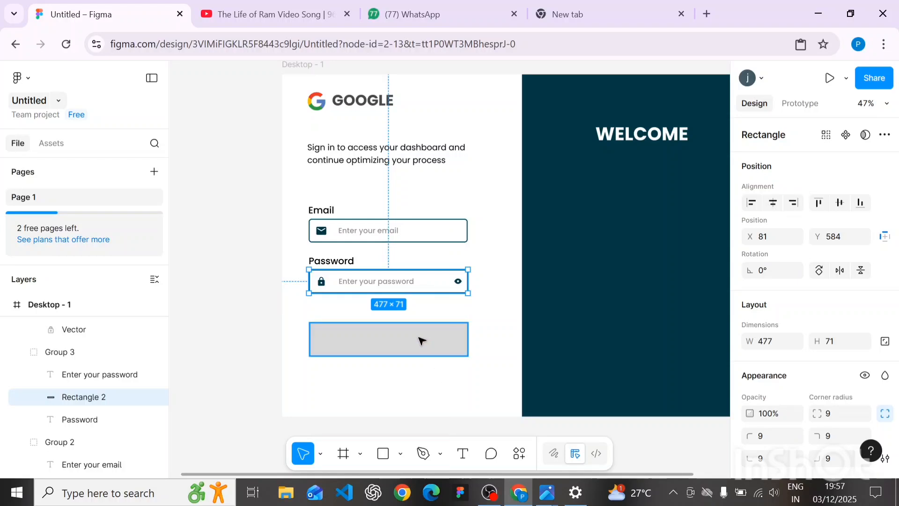
{"action": "left_click", "coordinate": [422, 352]}
{"action": "left_click_drag", "start_coordinate": [432, 356], "coordinate": [448, 347]}
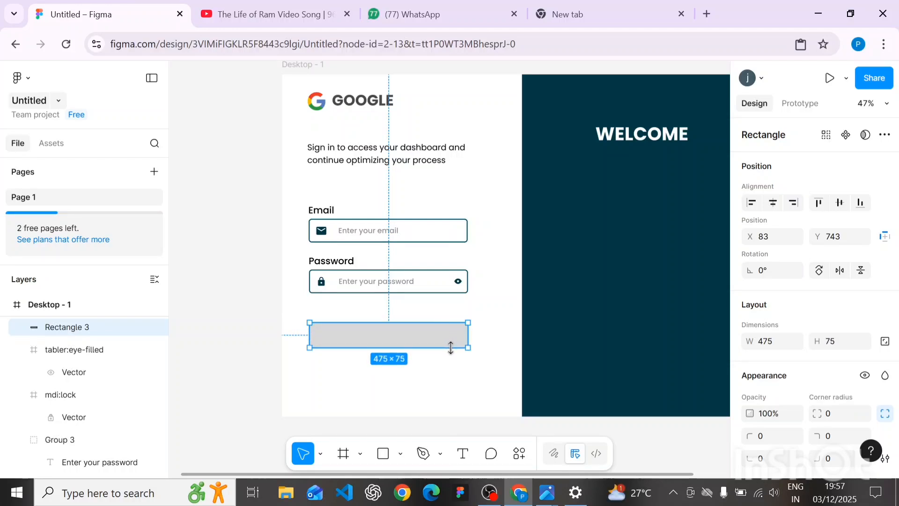
{"action": "left_click", "coordinate": [833, 346]}
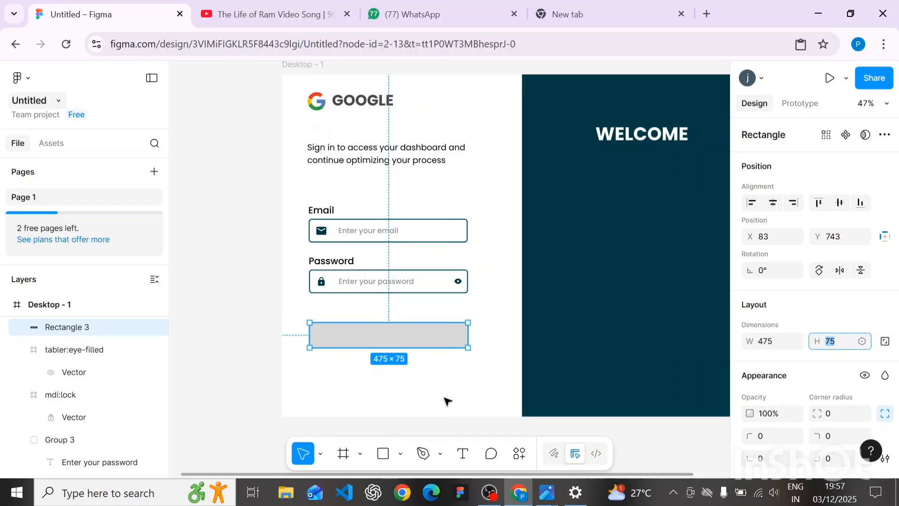
{"action": "key", "text": "Down"}
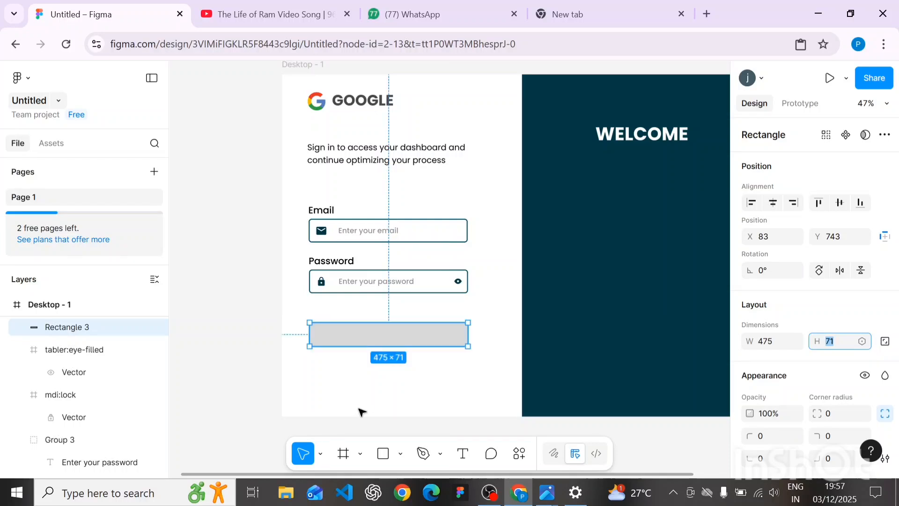
{"action": "left_click", "coordinate": [372, 380]}
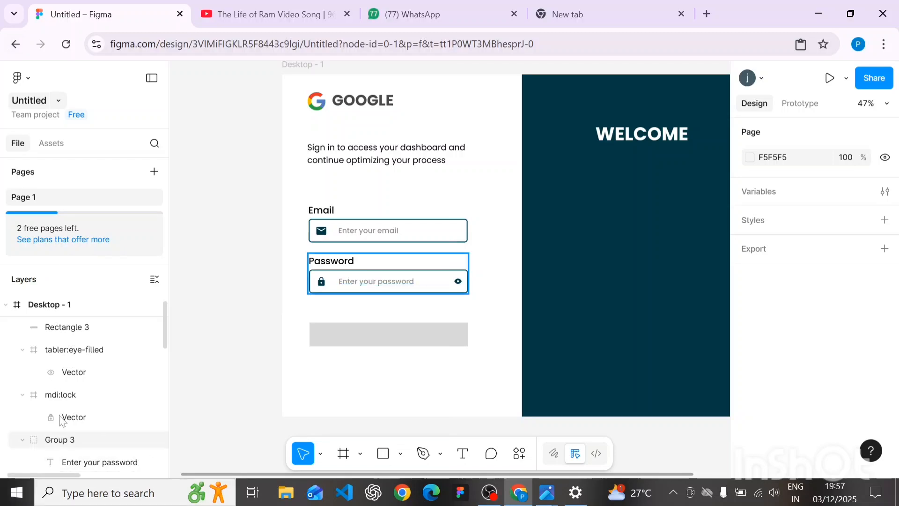
Round the button rectangle's corners with a radius of 9, like the Password input box
{"action": "left_click", "coordinate": [370, 336]}
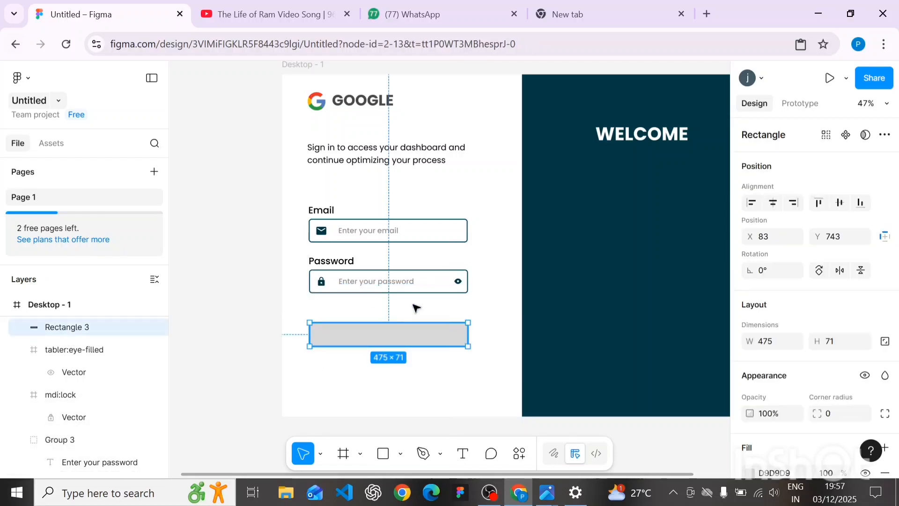
{"action": "left_click", "coordinate": [440, 285]}
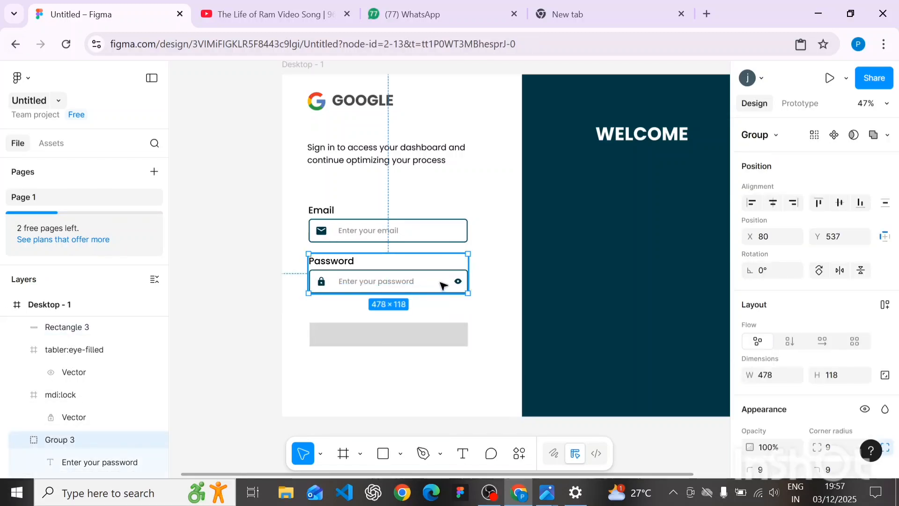
{"action": "left_click", "coordinate": [438, 342]}
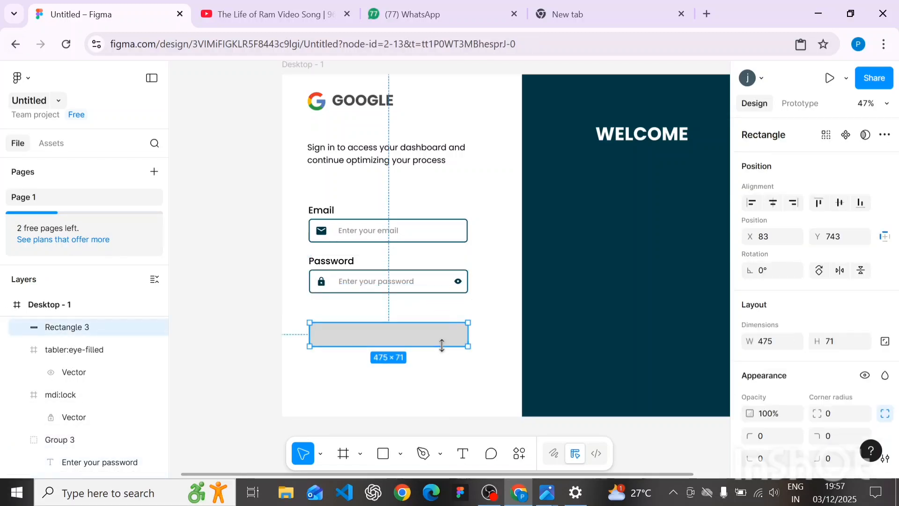
{"action": "left_click", "coordinate": [830, 414]}
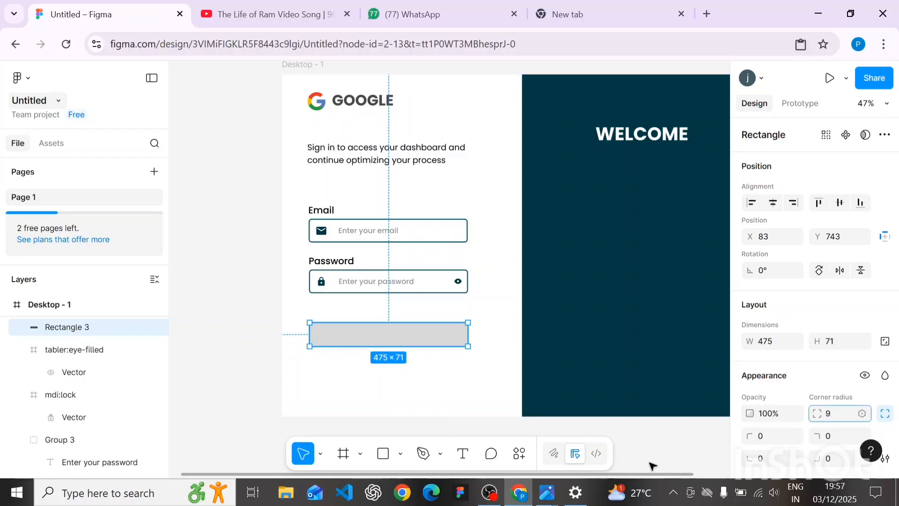
{"action": "type", "text": "9"}
{"action": "key", "text": "Return"}
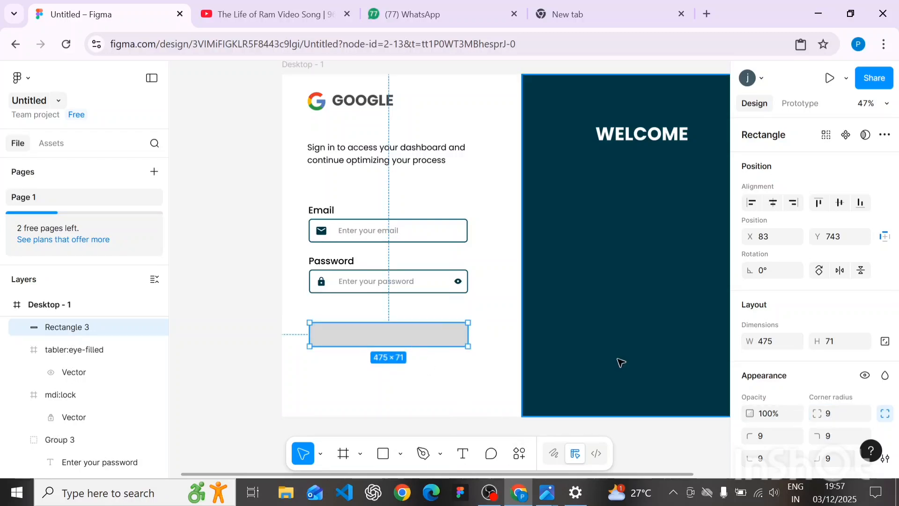
Fill the button rectangle with the dark teal sampled from the WELCOME panel
{"action": "scroll", "coordinate": [809, 372], "scroll_direction": "down", "scroll_amount": 4}
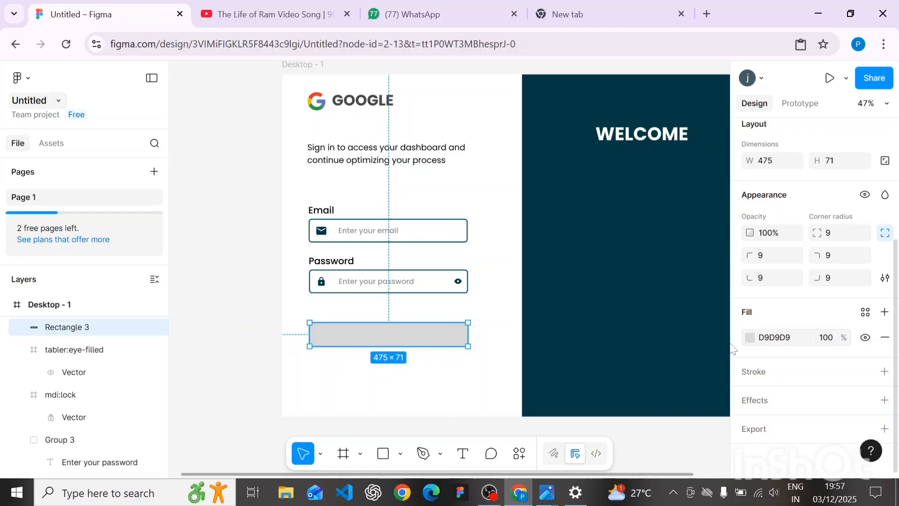
{"action": "left_click", "coordinate": [750, 337]}
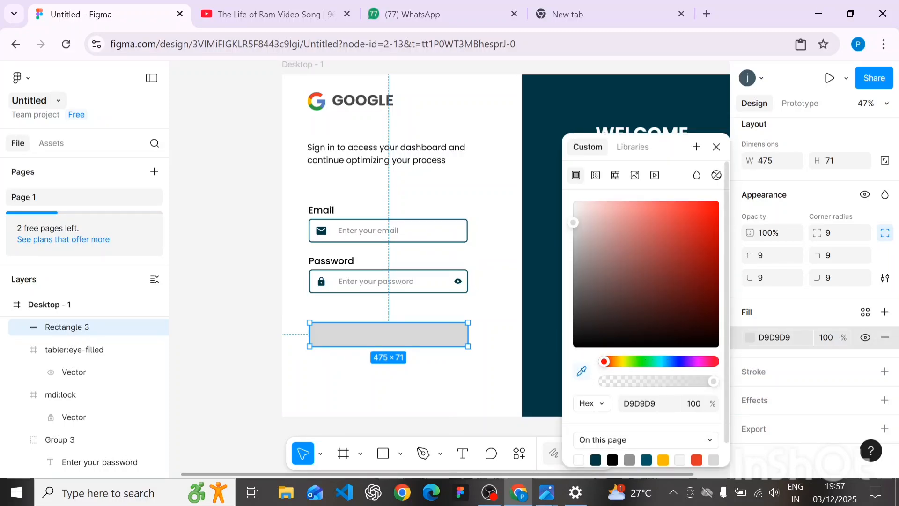
{"action": "left_click", "coordinate": [582, 370]}
{"action": "left_click", "coordinate": [554, 337]}
{"action": "left_click", "coordinate": [262, 323]}
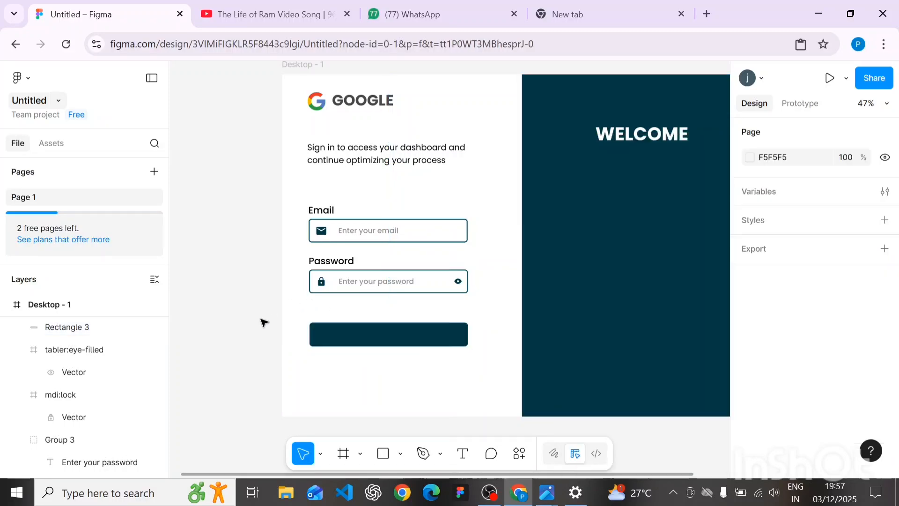
Add the text "Sign In" on the dark teal button at X 265, Y 768
{"action": "scroll", "coordinate": [265, 322], "scroll_direction": "right", "scroll_amount": 5}
{"action": "scroll", "coordinate": [262, 317], "scroll_direction": "left", "scroll_amount": 8}
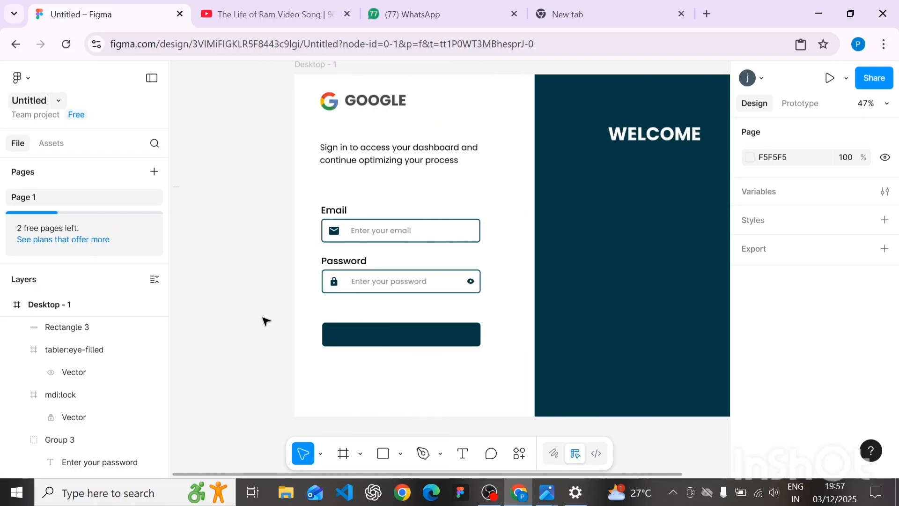
{"action": "left_click", "coordinate": [463, 453]}
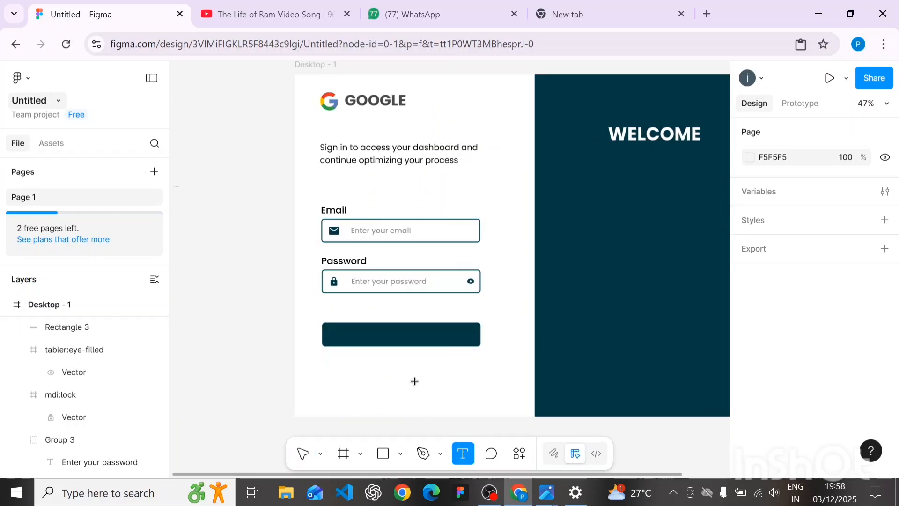
{"action": "scroll", "coordinate": [400, 368], "scroll_direction": "up", "scroll_amount": 5}
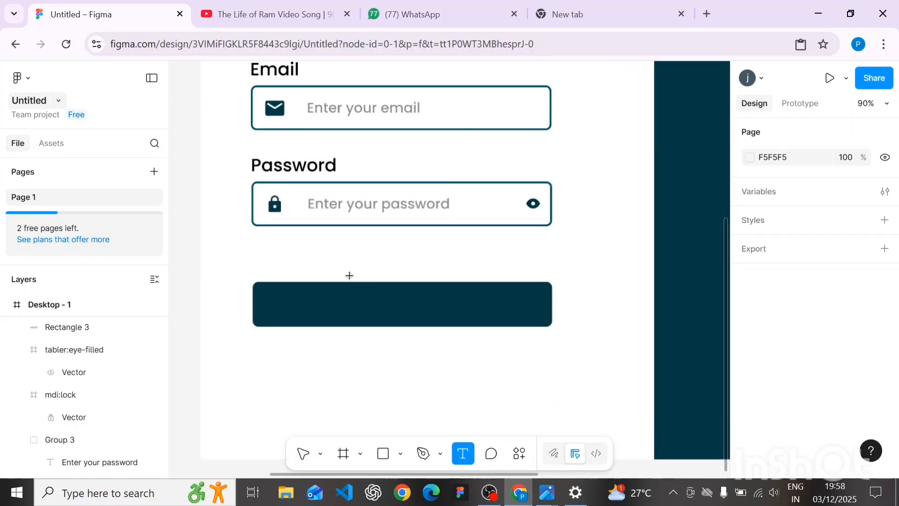
{"action": "left_click", "coordinate": [367, 296]}
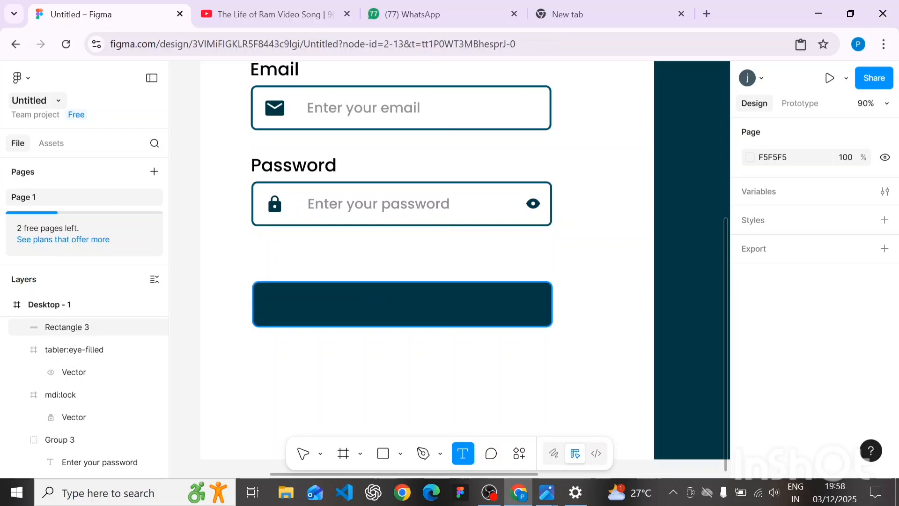
{"action": "key", "text": "Escape"}
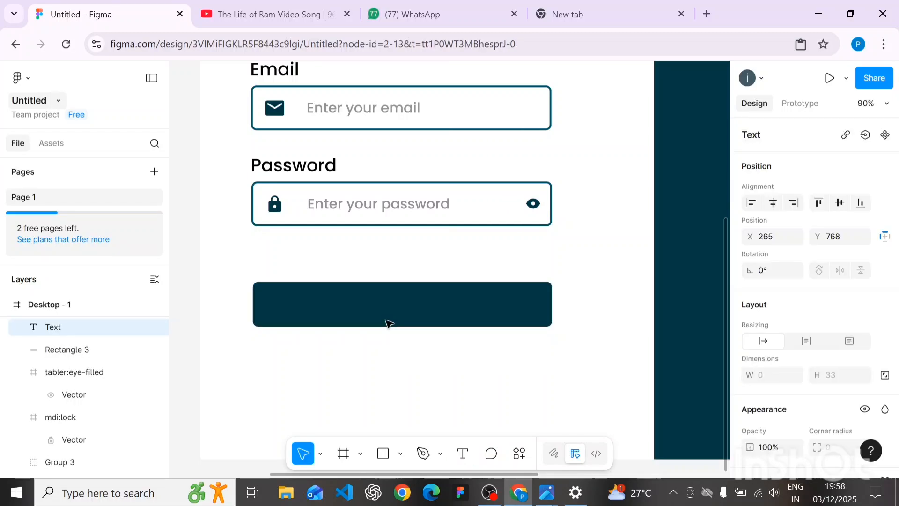
{"action": "type", "text": "Sign i"}
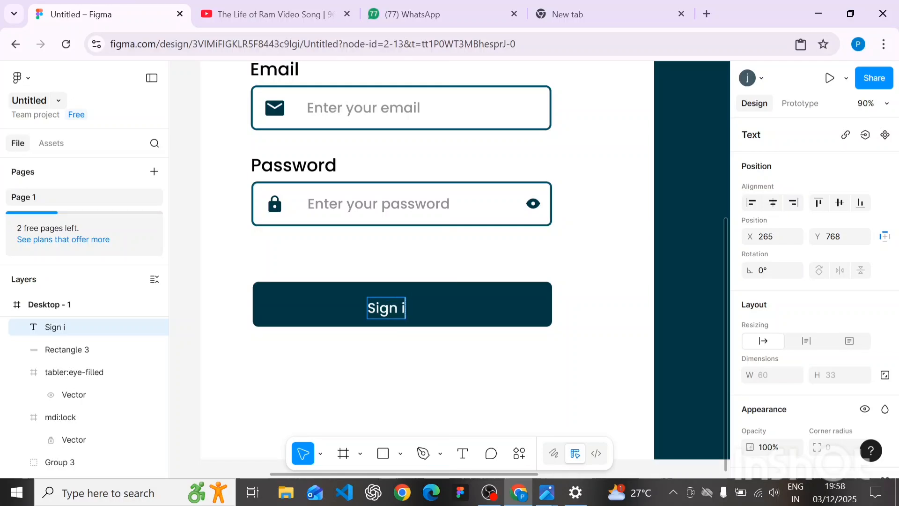
{"action": "key", "text": "BackSpace"}
{"action": "key", "text": "BackSpace"}
{"action": "type", "text": "In"}
{"action": "key", "text": "Escape"}
Set the font size of the "Sign In" text to 26
{"action": "scroll", "coordinate": [763, 374], "scroll_direction": "down", "scroll_amount": 5}
{"action": "scroll", "coordinate": [763, 373], "scroll_direction": "down", "scroll_amount": 1}
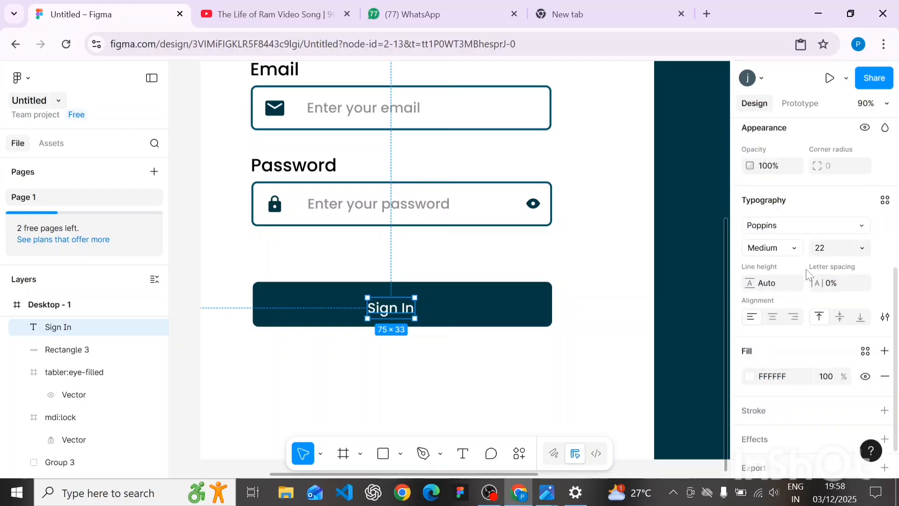
{"action": "left_click", "coordinate": [830, 249]}
{"action": "type", "text": "24"}
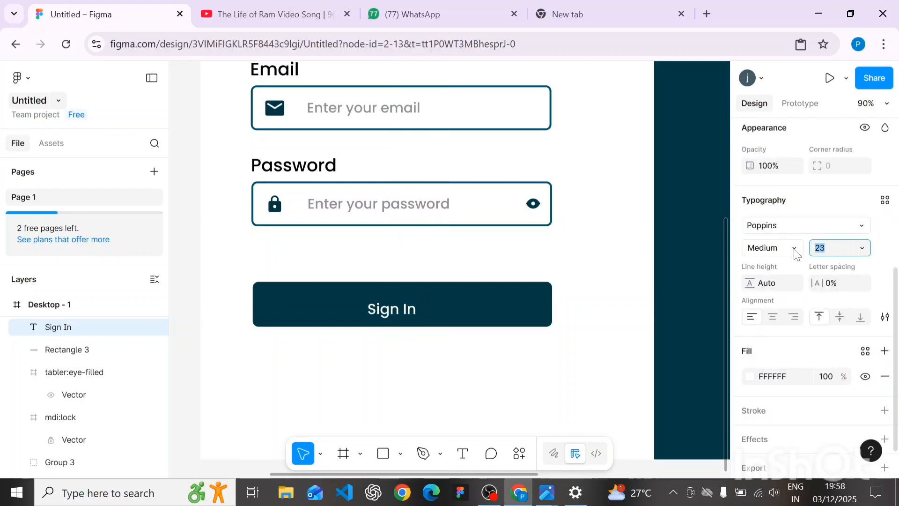
{"action": "key", "text": "Return"}
{"action": "key", "text": "Up"}
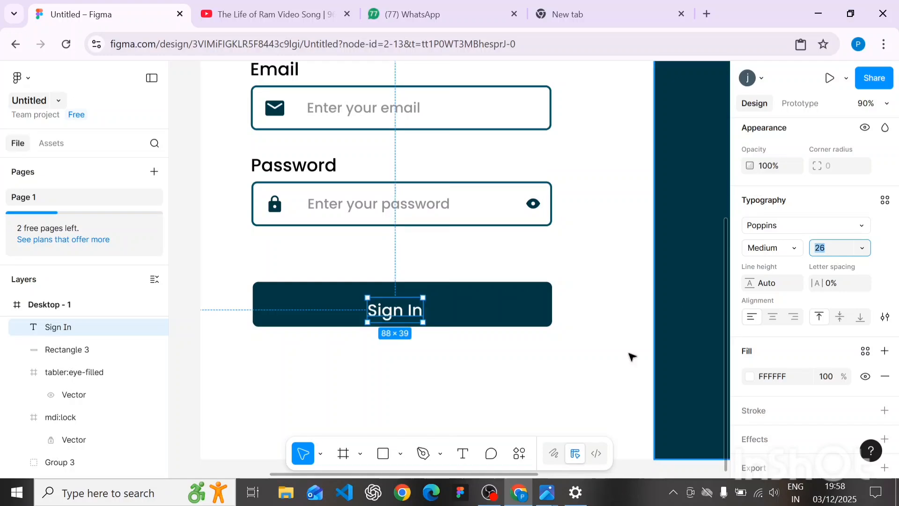
{"action": "left_click", "coordinate": [428, 375]}
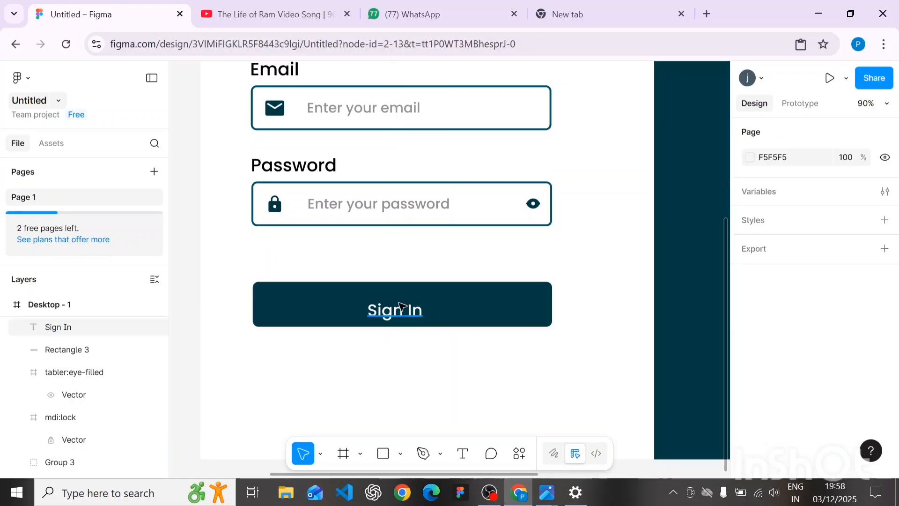
Centre the "Sign In" text horizontally and vertically on the dark teal button, at X 277, Y 759
{"action": "left_click", "coordinate": [399, 310]}
{"action": "left_click_drag", "start_coordinate": [399, 309], "coordinate": [404, 305]}
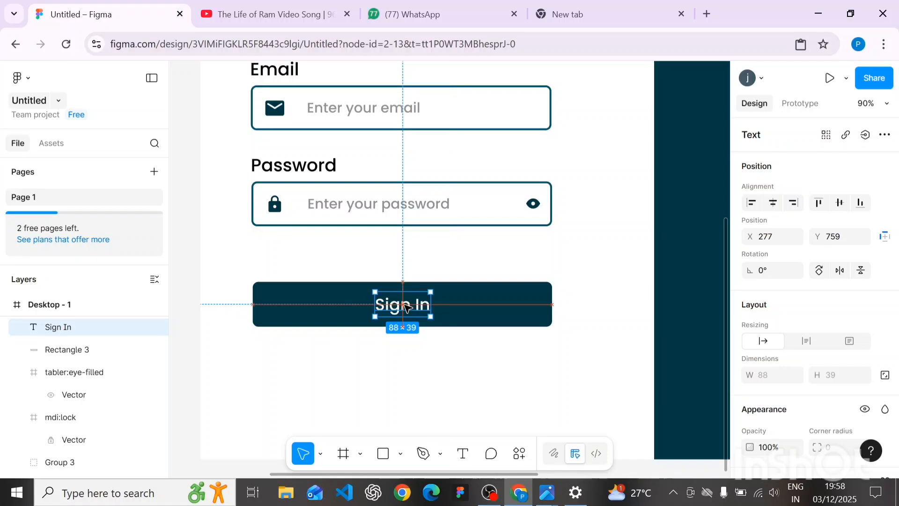
{"action": "left_click", "coordinate": [409, 372]}
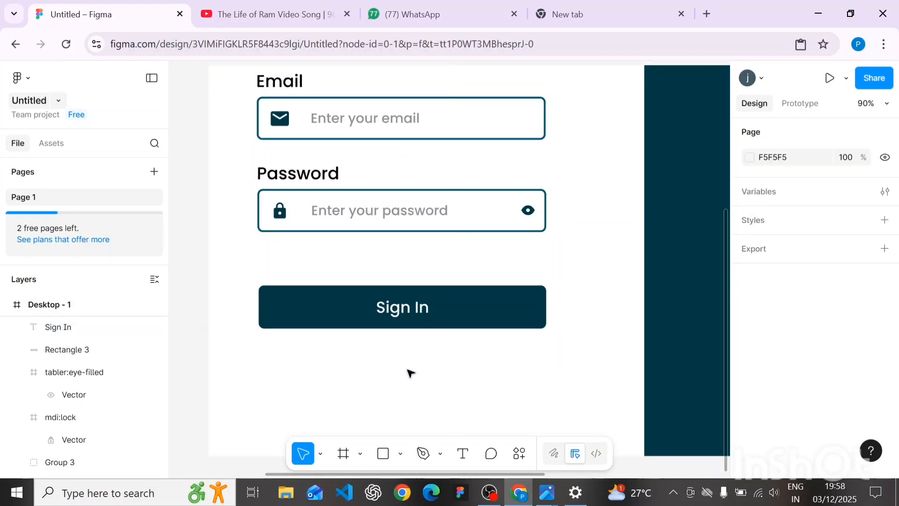
Add the text "Hi , welcome to our page" below the WELCOME heading on the dark teal panel
{"action": "scroll", "coordinate": [409, 374], "scroll_direction": "down", "scroll_amount": 5}
{"action": "scroll", "coordinate": [411, 373], "scroll_direction": "right", "scroll_amount": 2}
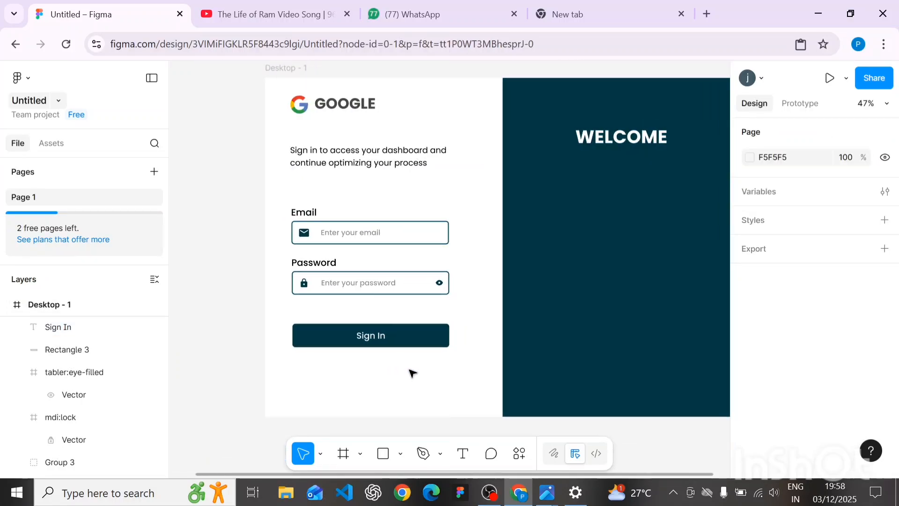
{"action": "scroll", "coordinate": [412, 373], "scroll_direction": "down", "scroll_amount": 1}
{"action": "scroll", "coordinate": [411, 372], "scroll_direction": "right", "scroll_amount": 3}
{"action": "scroll", "coordinate": [412, 371], "scroll_direction": "left", "scroll_amount": 3}
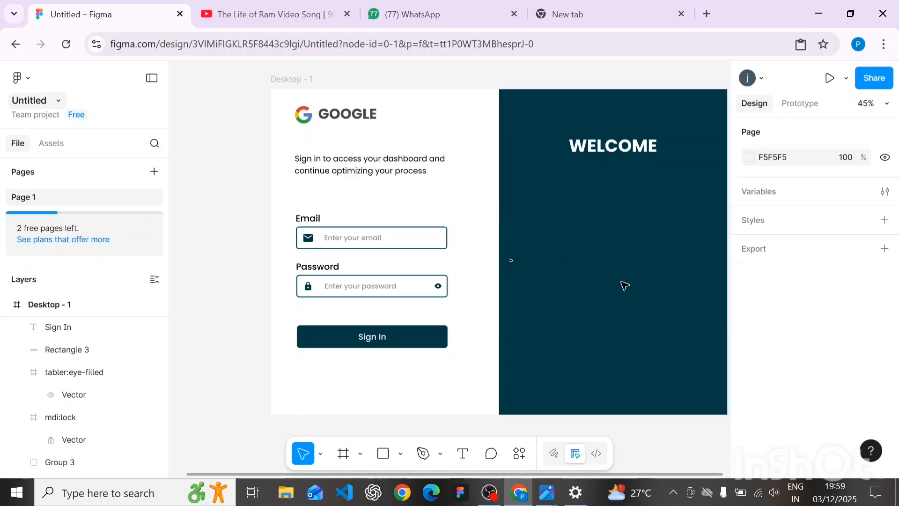
{"action": "left_click", "coordinate": [464, 453]}
{"action": "scroll", "coordinate": [540, 339], "scroll_direction": "right", "scroll_amount": 2}
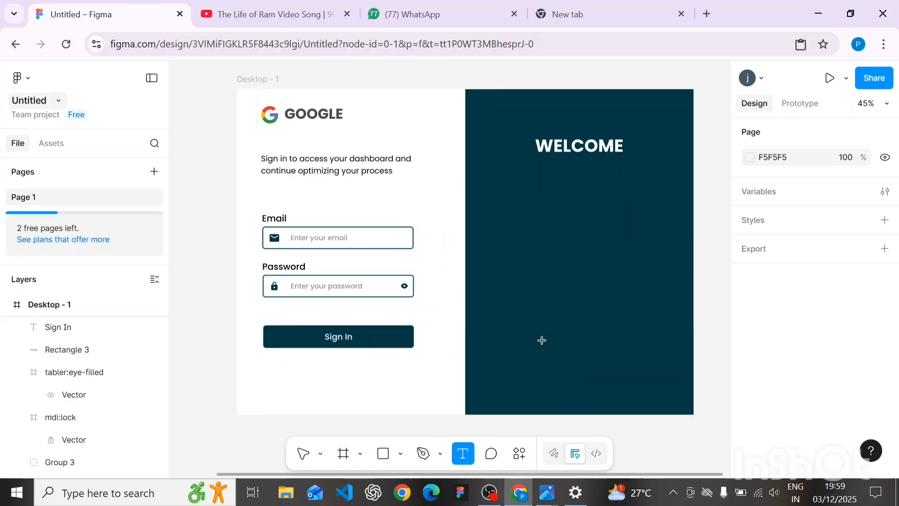
{"action": "scroll", "coordinate": [542, 340], "scroll_direction": "right", "scroll_amount": 2}
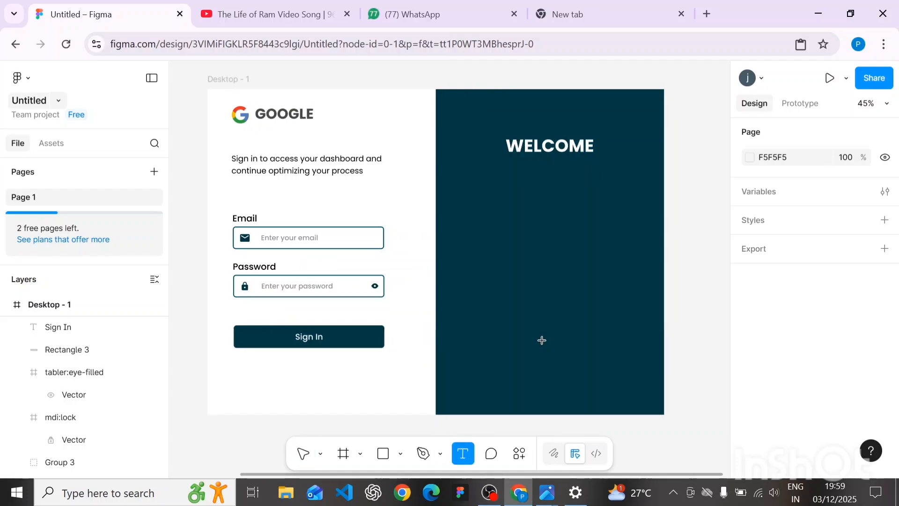
{"action": "left_click", "coordinate": [459, 210]}
{"action": "key", "text": "Escape"}
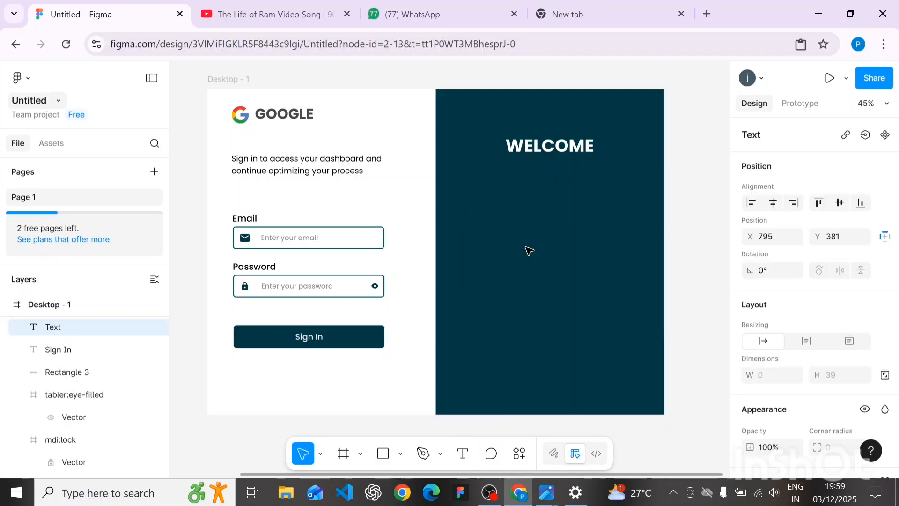
{"action": "type", "text": "Hi ,"}
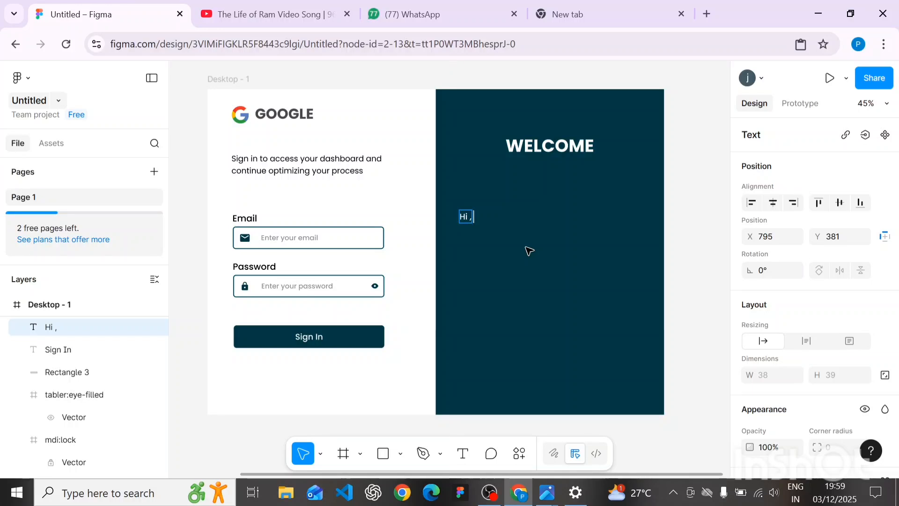
{"action": "type", "text": "welcome"}
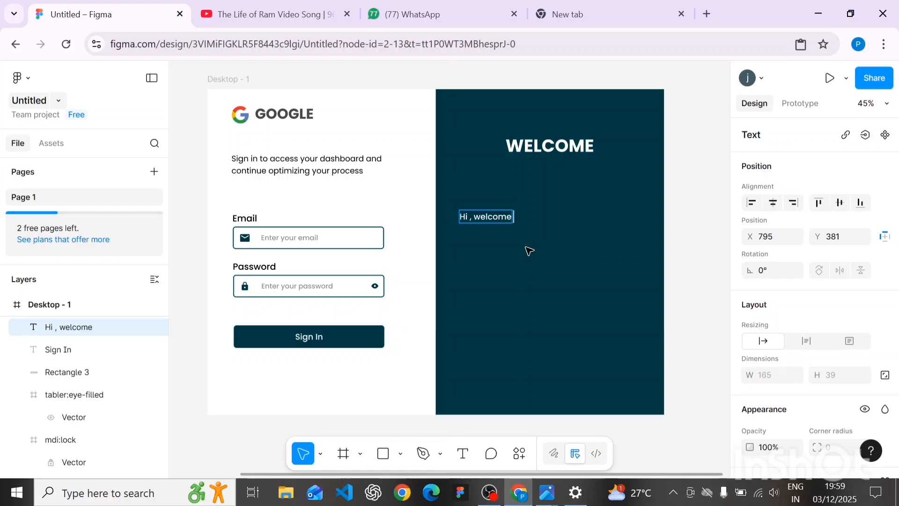
{"action": "type", "text": " to"}
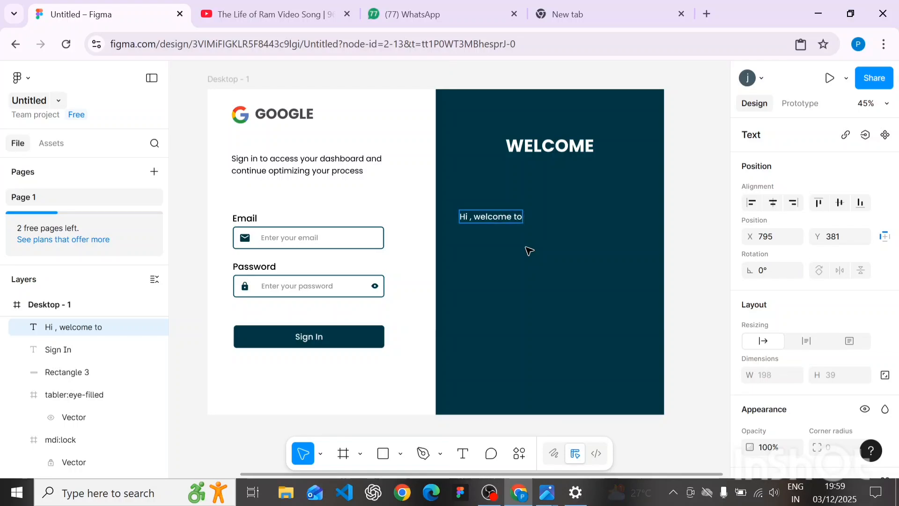
{"action": "type", "text": " our page"}
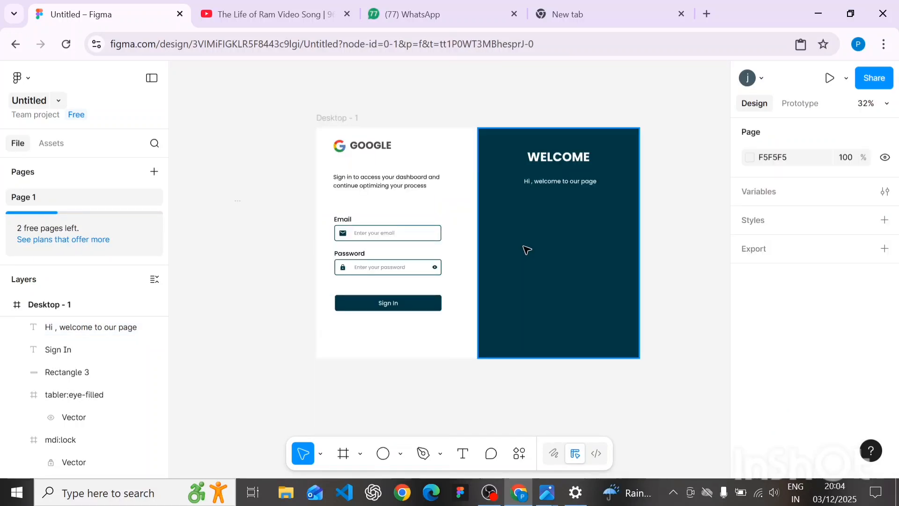
Place an ellipse below the welcome text on the dark teal panel and size it 250 by 250
{"action": "scroll", "coordinate": [526, 250], "scroll_direction": "right", "scroll_amount": 5}
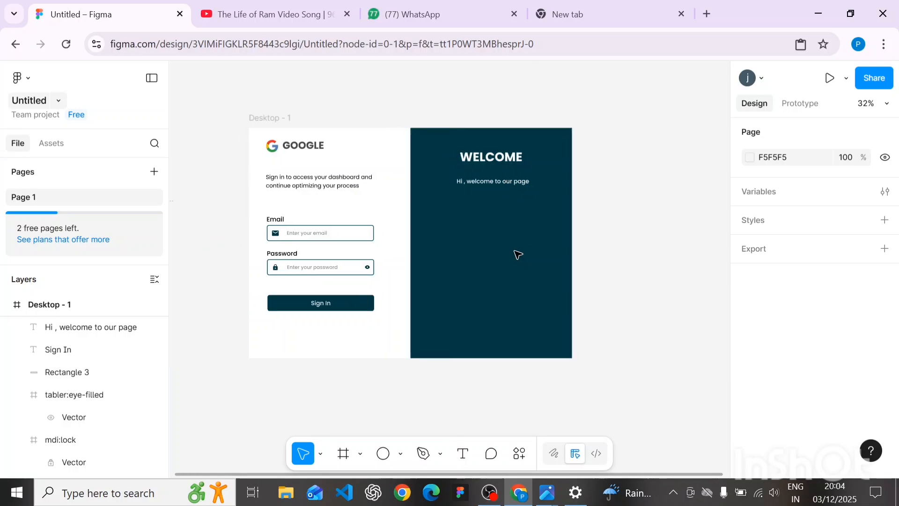
{"action": "left_click", "coordinate": [402, 454]}
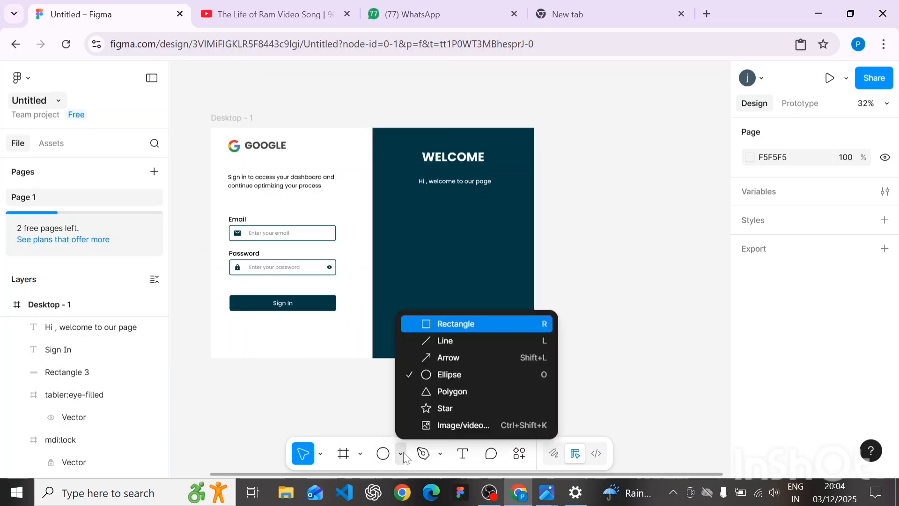
{"action": "left_click", "coordinate": [435, 379]}
{"action": "left_click", "coordinate": [414, 229]}
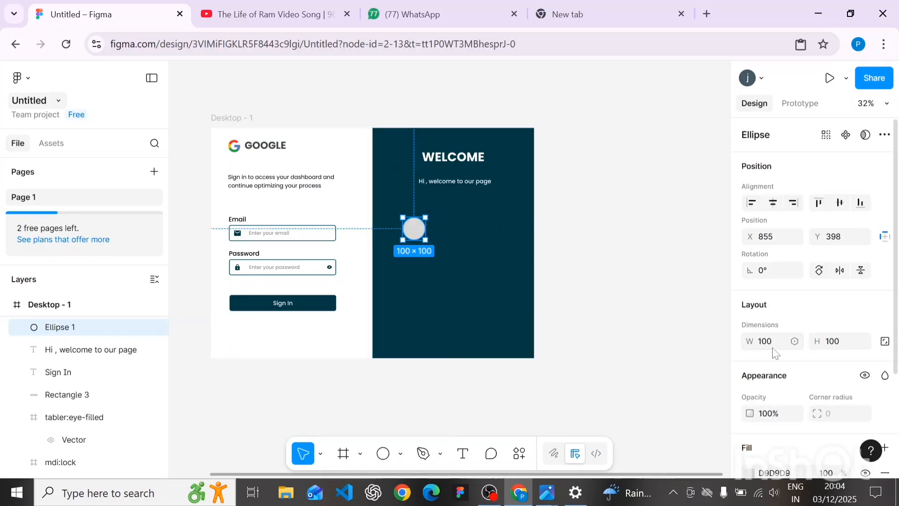
{"action": "left_click", "coordinate": [771, 346]}
{"action": "type", "text": "250"}
{"action": "left_click", "coordinate": [841, 346]}
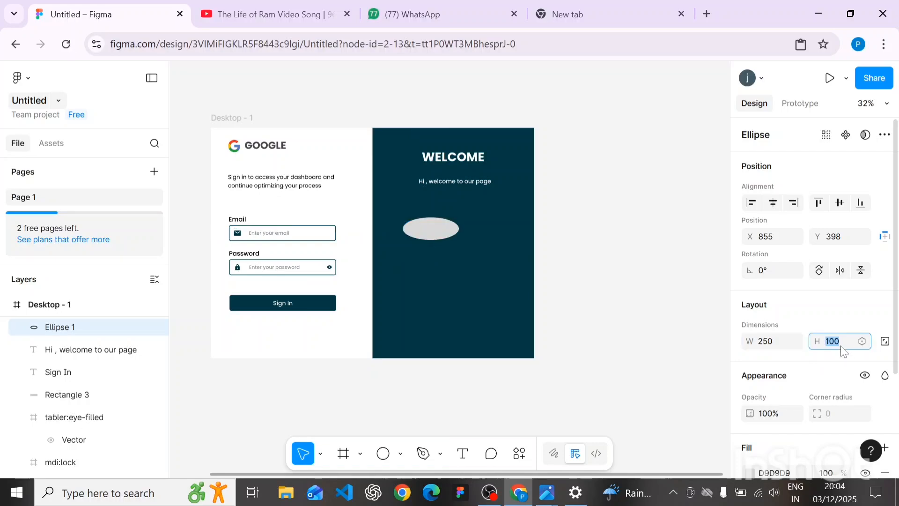
{"action": "type", "text": "250"}
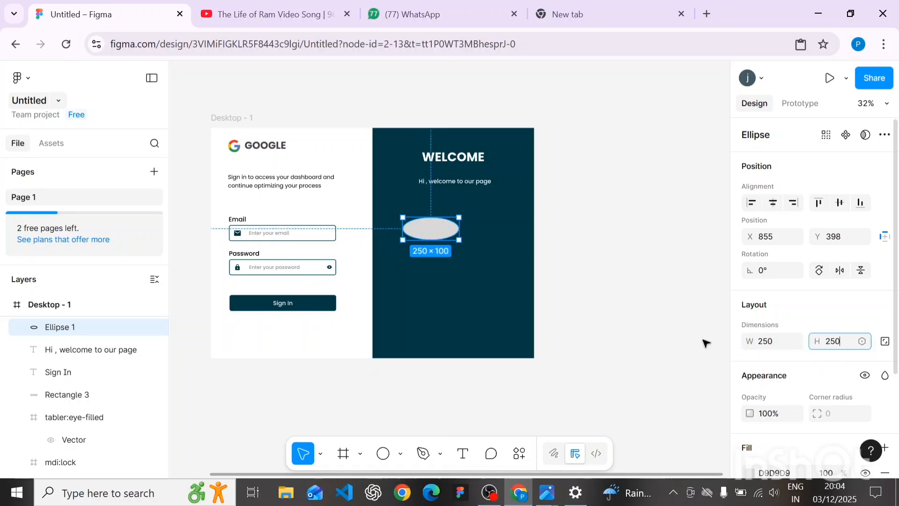
{"action": "left_click", "coordinate": [648, 314]}
Move the circle so it is centred beneath the welcome text, at X 955, Y 387
{"action": "left_click", "coordinate": [437, 256]}
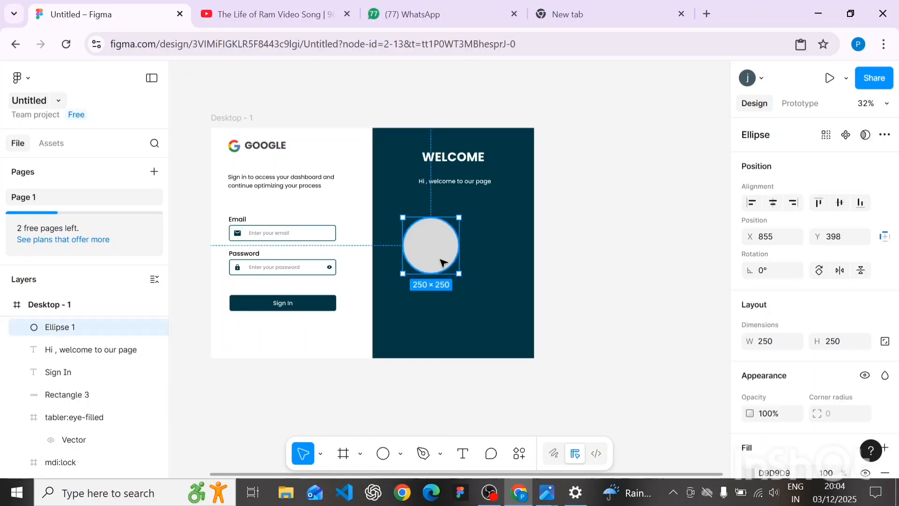
{"action": "left_click_drag", "start_coordinate": [440, 259], "coordinate": [463, 257]}
{"action": "left_click", "coordinate": [644, 215]}
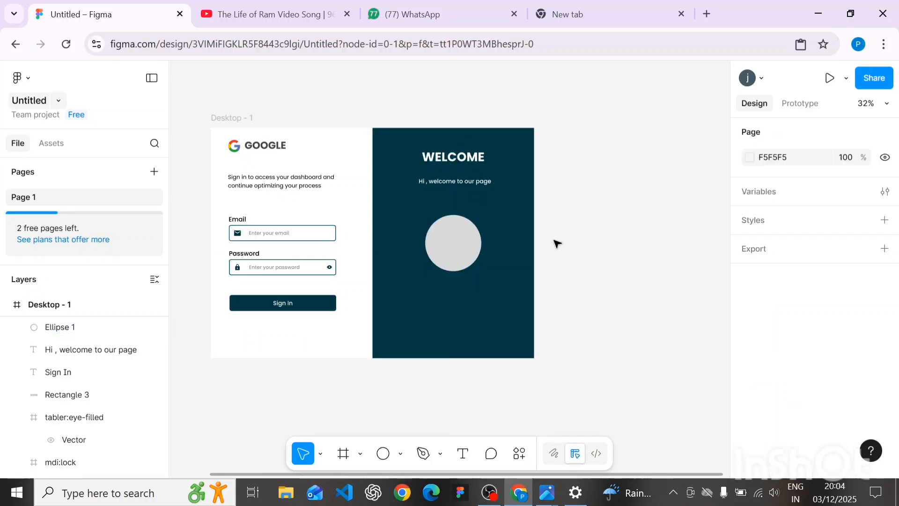
Search the plugins for "profile" and launch the User Profile | Avatar plugin
{"action": "left_click", "coordinate": [518, 454]}
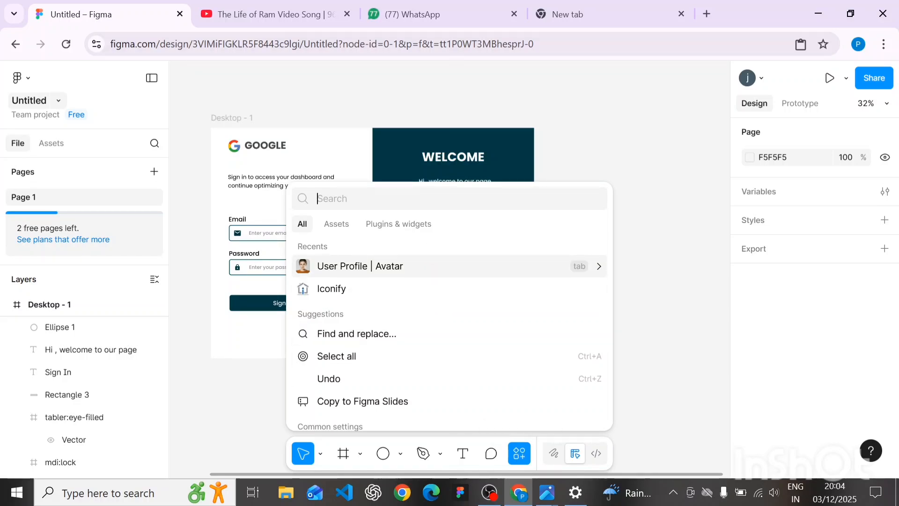
{"action": "left_click", "coordinate": [410, 231]}
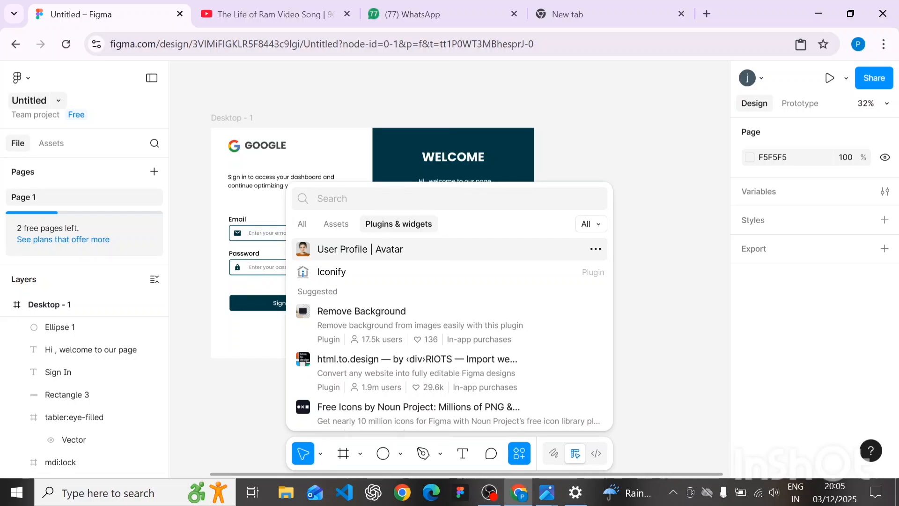
{"action": "type", "text": "o"}
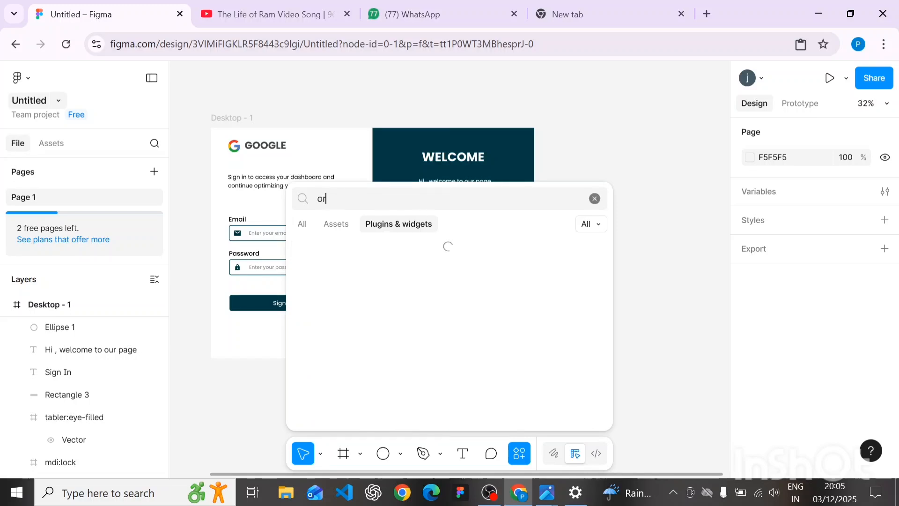
{"action": "key", "text": "BackSpace"}
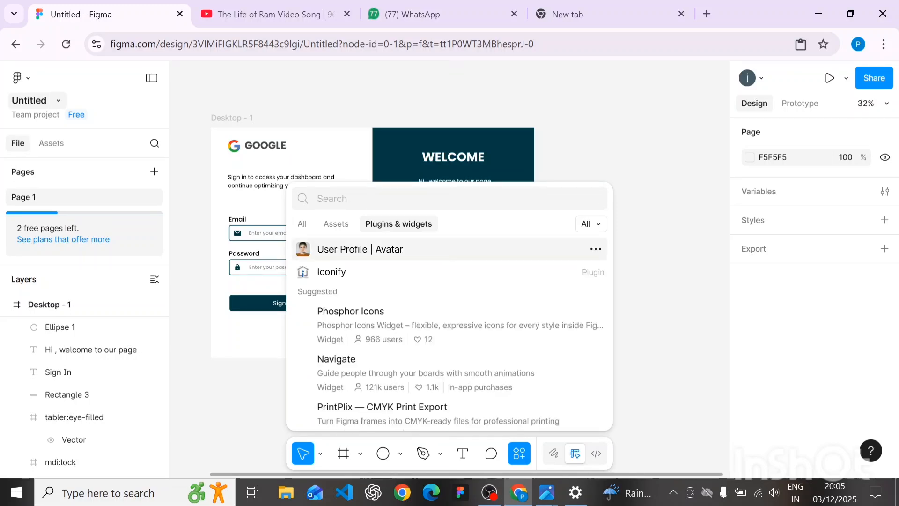
{"action": "type", "text": "profile"}
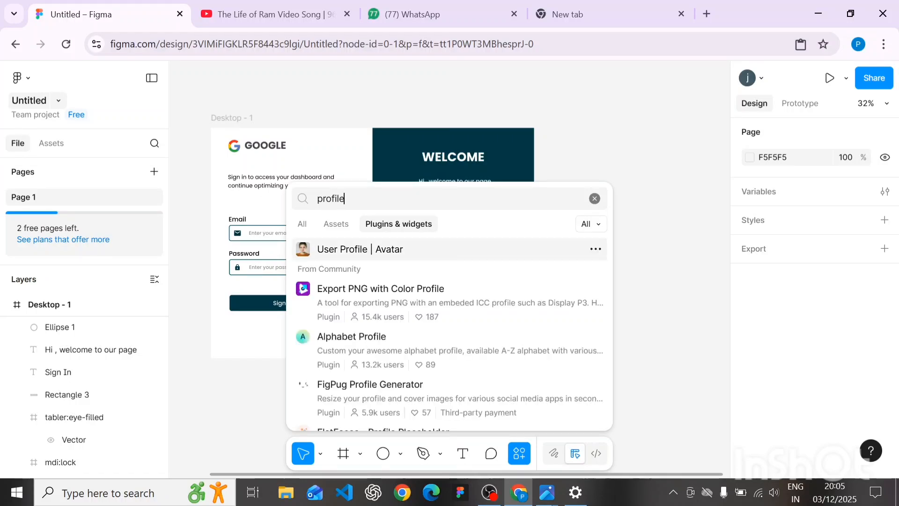
{"action": "left_click", "coordinate": [557, 253]}
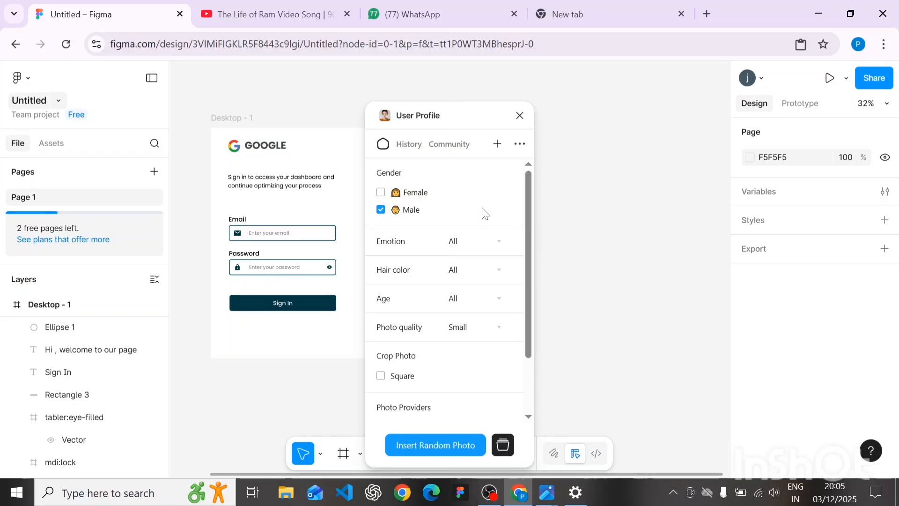
Include Female photos alongside Male in the User Profile plugin's gender options
{"action": "left_click", "coordinate": [381, 192]}
{"action": "scroll", "coordinate": [483, 216], "scroll_direction": "down", "scroll_amount": 1}
{"action": "scroll", "coordinate": [484, 216], "scroll_direction": "down", "scroll_amount": 2}
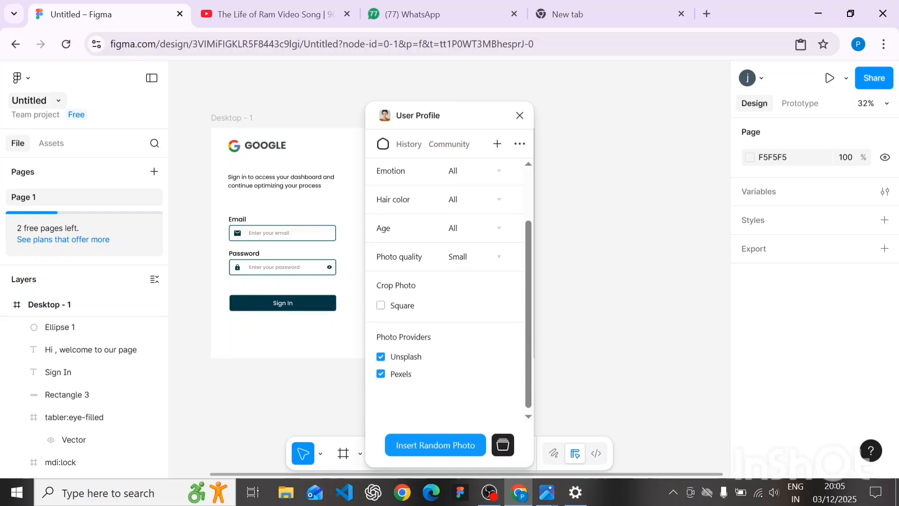
{"action": "scroll", "coordinate": [405, 315], "scroll_direction": "up", "scroll_amount": 3}
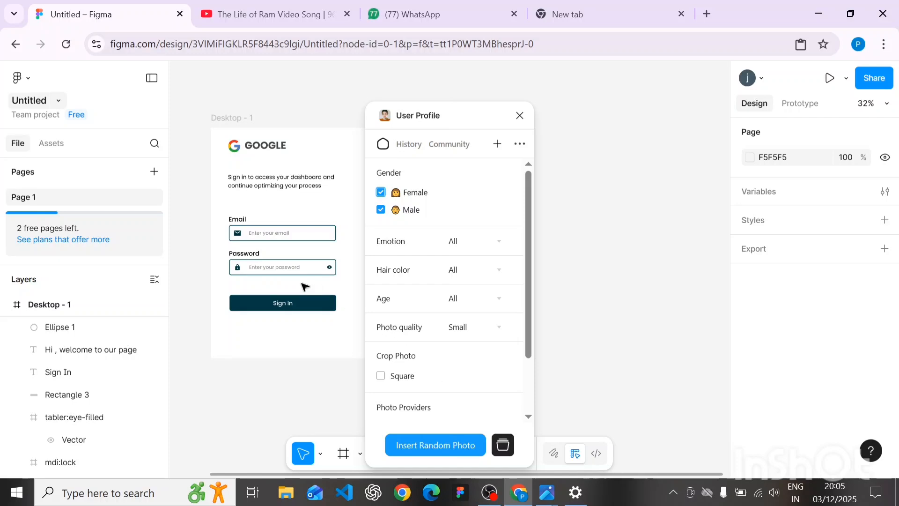
Select the grey circle on the WELCOME panel and open the User Profile plugin's photo gallery
{"action": "scroll", "coordinate": [300, 276], "scroll_direction": "down", "scroll_amount": 1}
{"action": "scroll", "coordinate": [298, 272], "scroll_direction": "right", "scroll_amount": 5}
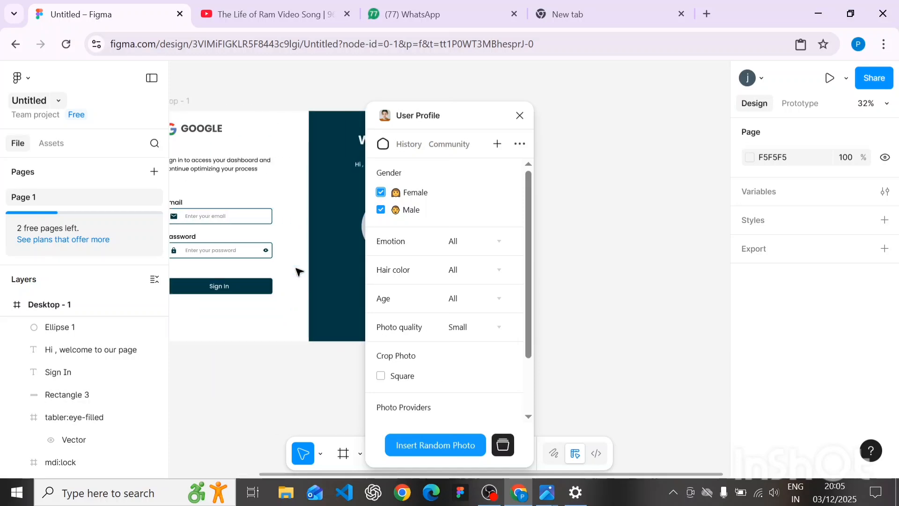
{"action": "left_click", "coordinate": [257, 224]}
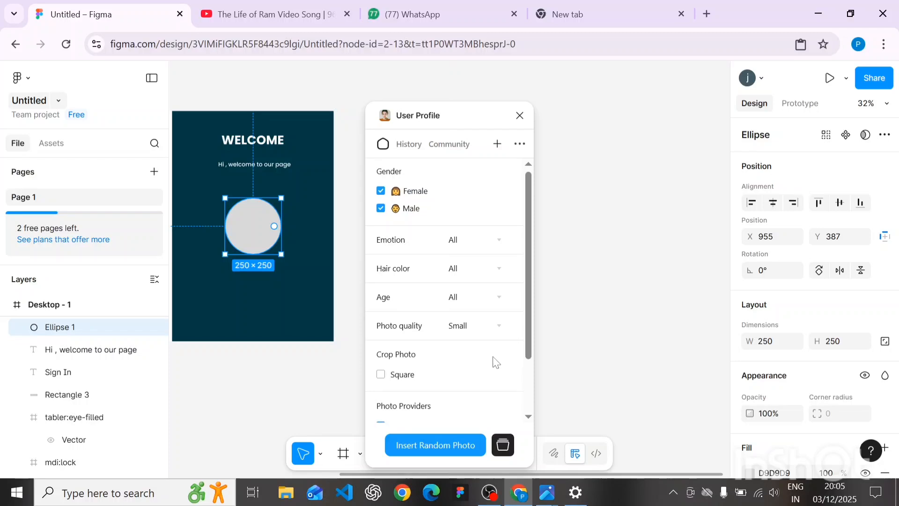
{"action": "scroll", "coordinate": [496, 363], "scroll_direction": "down", "scroll_amount": 3}
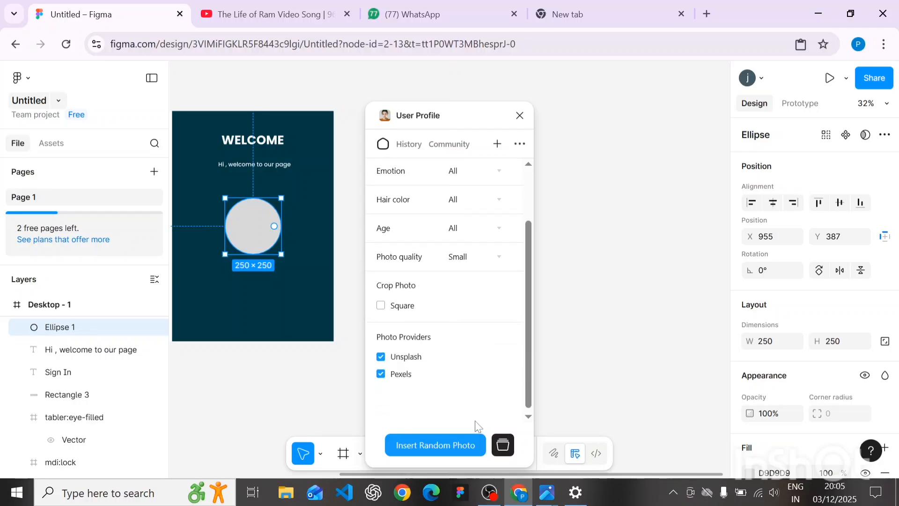
{"action": "left_click", "coordinate": [502, 446]}
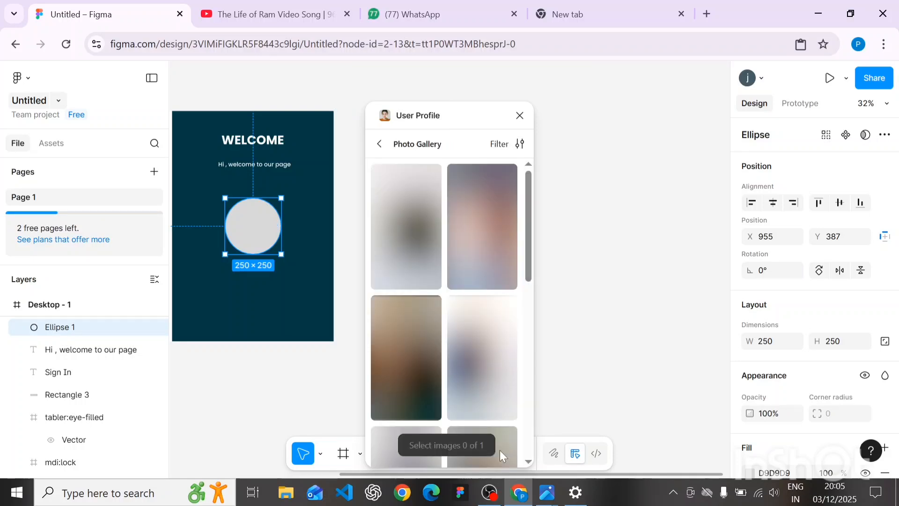
Fill the circle with the gallery photo of the dark-haired bearded man in a blue T-shirt and close the plugin
{"action": "scroll", "coordinate": [464, 321], "scroll_direction": "down", "scroll_amount": 1}
{"action": "scroll", "coordinate": [465, 321], "scroll_direction": "down", "scroll_amount": 10}
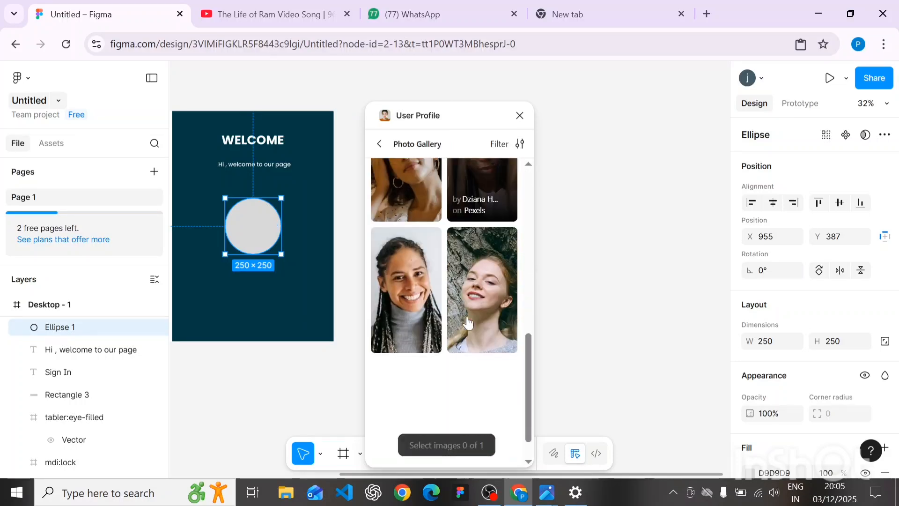
{"action": "scroll", "coordinate": [471, 323], "scroll_direction": "down", "scroll_amount": 8}
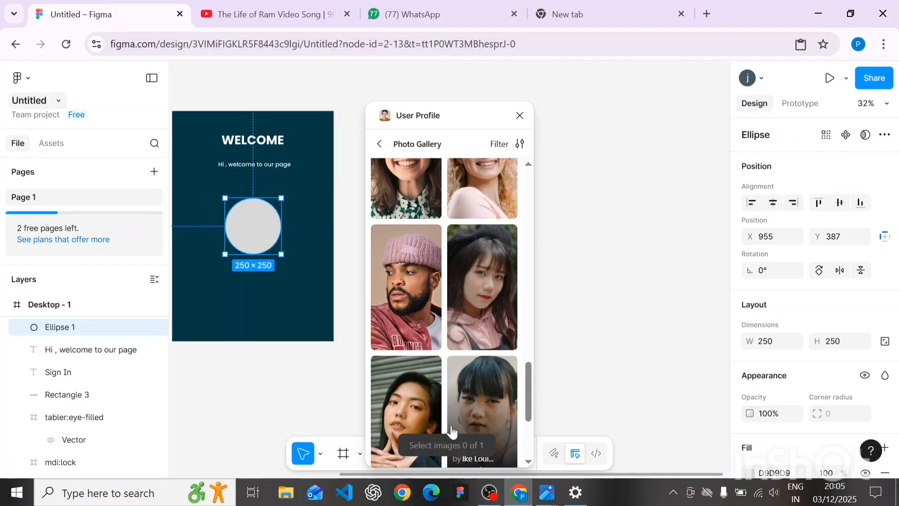
{"action": "scroll", "coordinate": [459, 426], "scroll_direction": "down", "scroll_amount": 6}
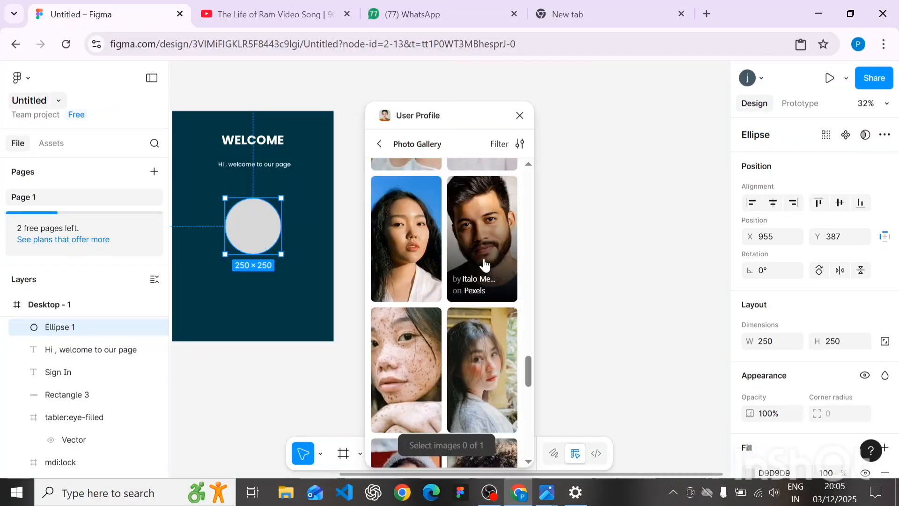
{"action": "left_click", "coordinate": [478, 281]}
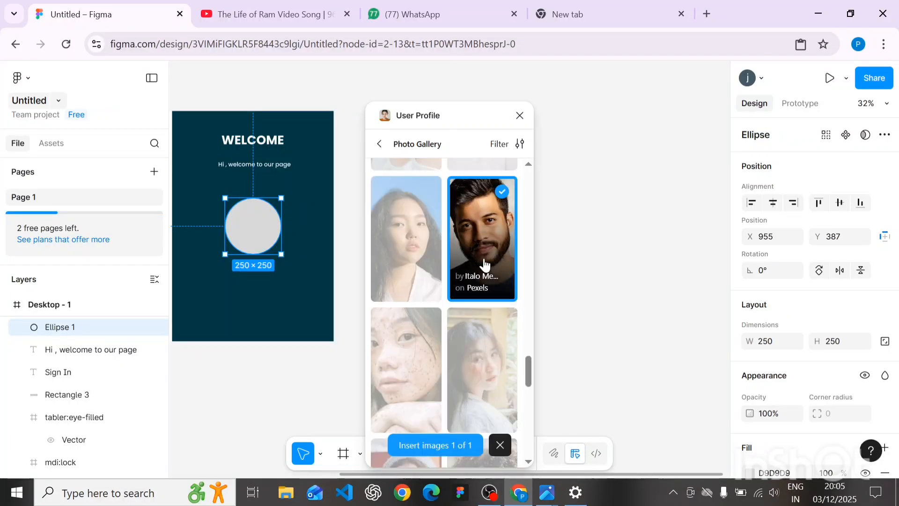
{"action": "left_click", "coordinate": [453, 445]}
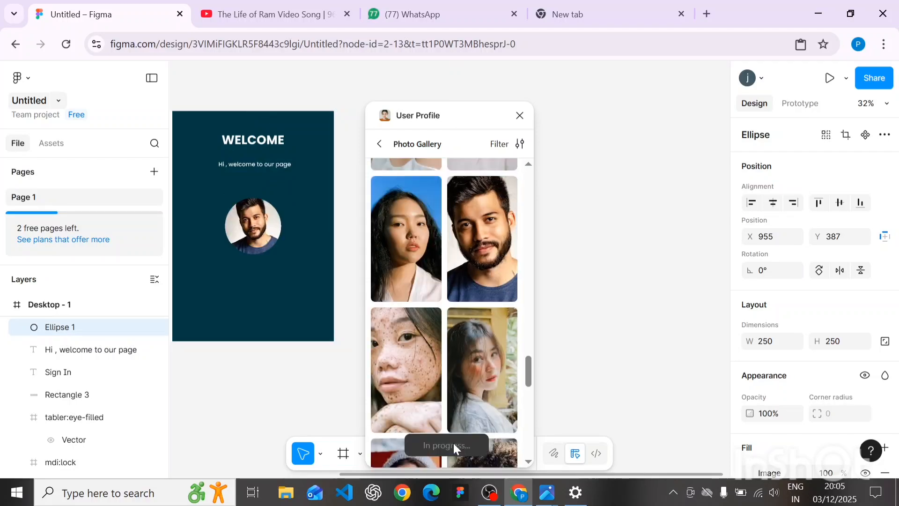
{"action": "left_click", "coordinate": [519, 115]}
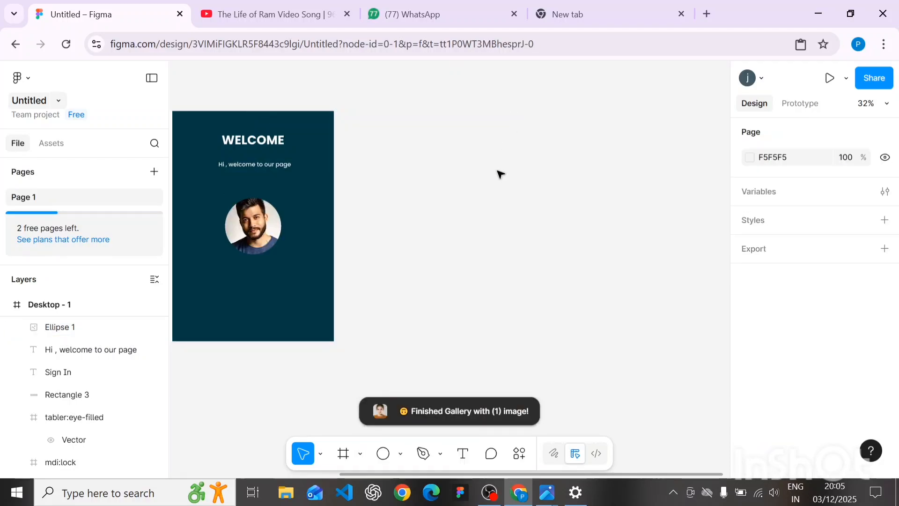
{"action": "scroll", "coordinate": [498, 217], "scroll_direction": "down", "scroll_amount": 3}
{"action": "scroll", "coordinate": [497, 217], "scroll_direction": "left", "scroll_amount": 3}
{"action": "scroll", "coordinate": [500, 221], "scroll_direction": "left", "scroll_amount": 3}
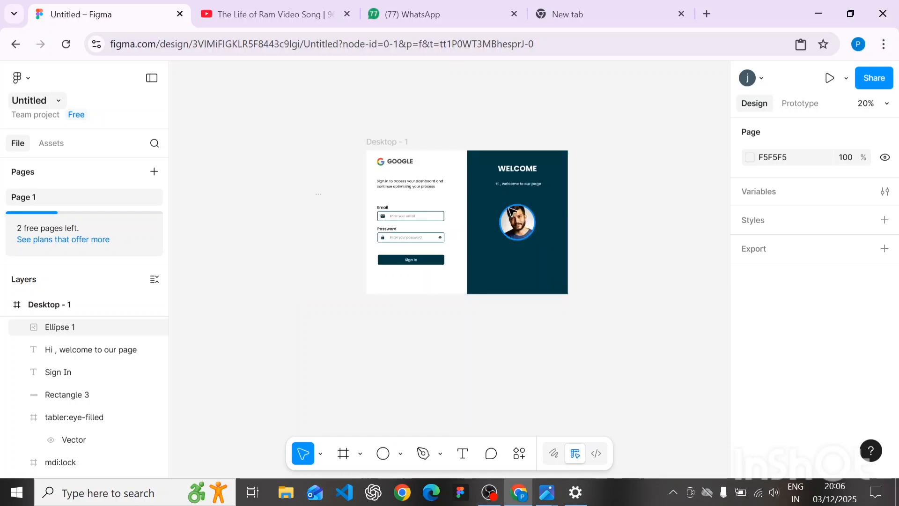
{"action": "scroll", "coordinate": [512, 213], "scroll_direction": "up", "scroll_amount": 5}
{"action": "scroll", "coordinate": [508, 209], "scroll_direction": "down", "scroll_amount": 1}
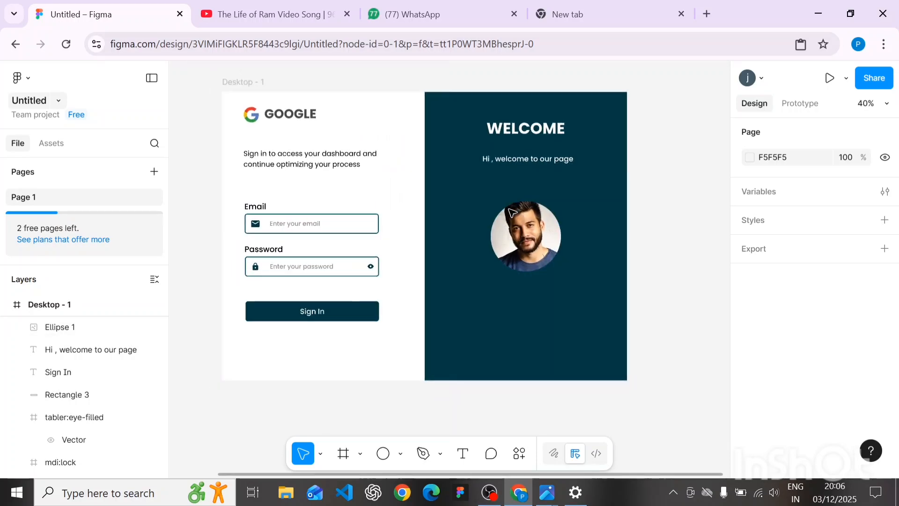